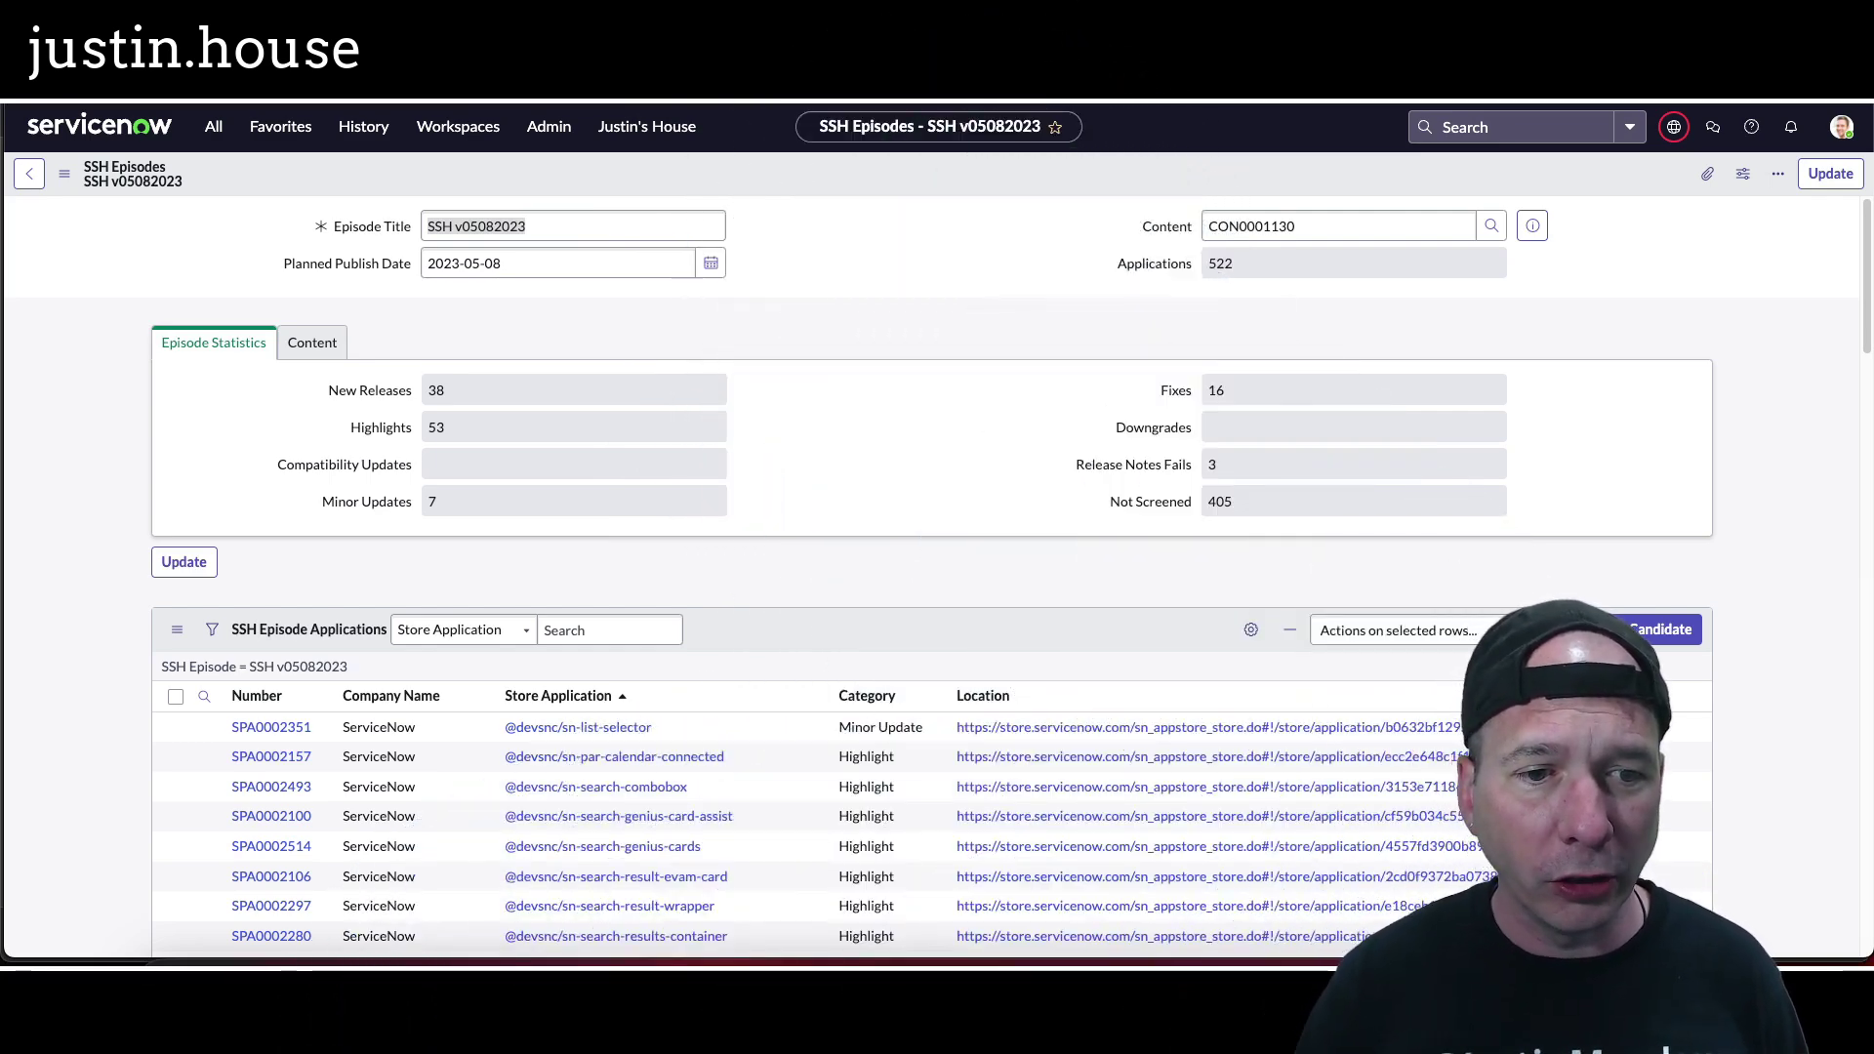
Filter the Store Application column to names starting with 'data' and open the Data Discovery record
{"action": "left_click", "coordinate": [204, 696]}
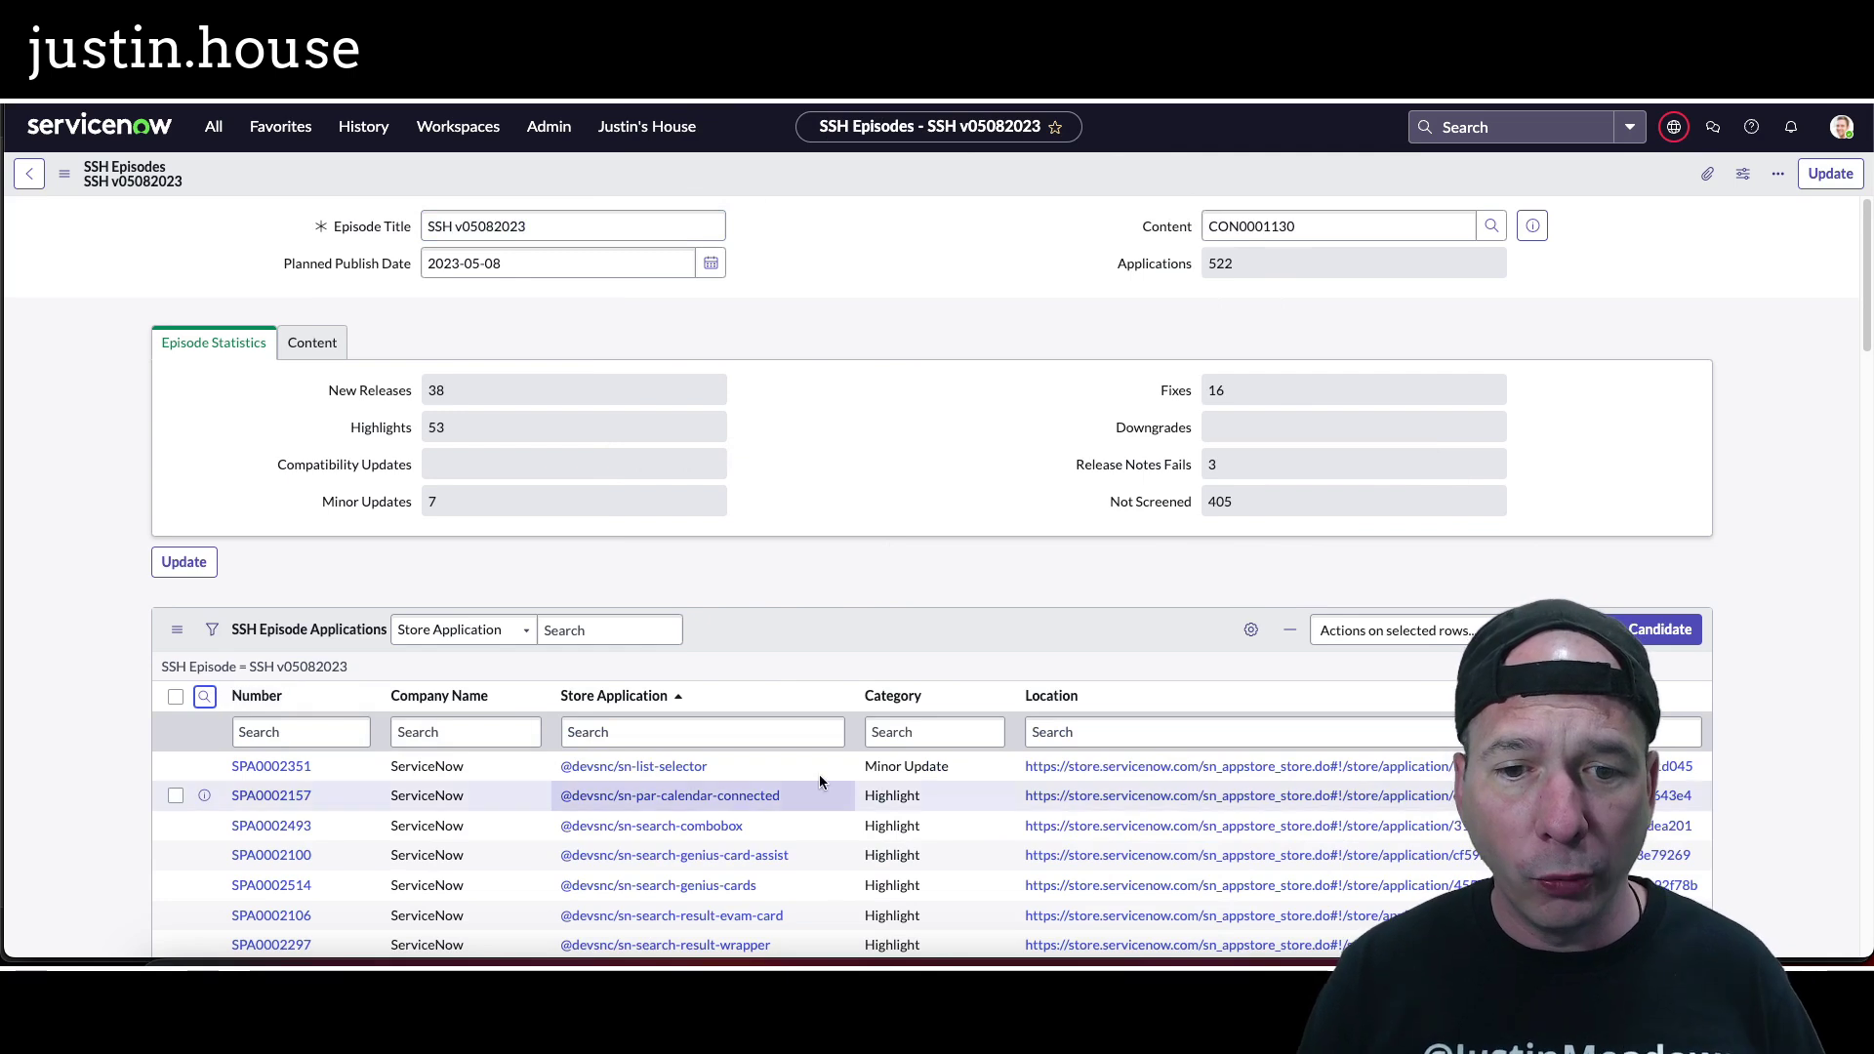
{"action": "left_click", "coordinate": [783, 732]}
{"action": "key", "text": "Return"}
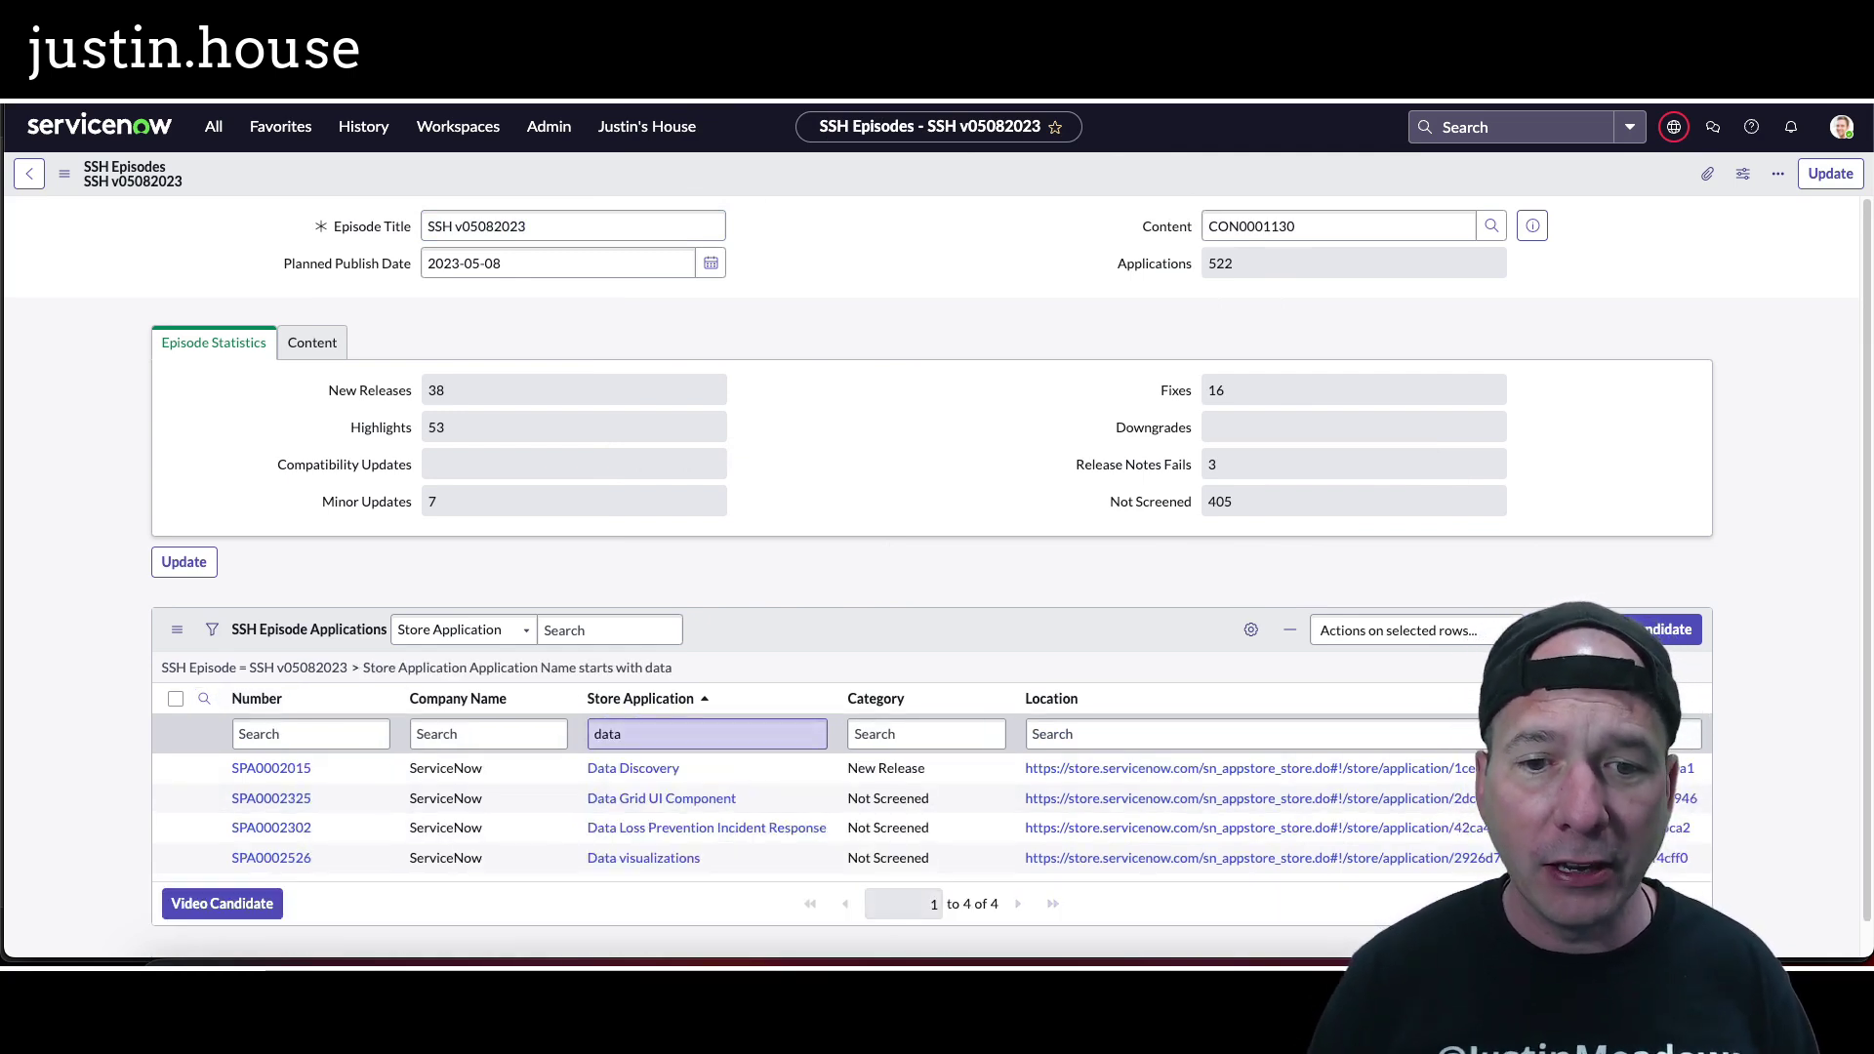
{"action": "scroll", "coordinate": [818, 567], "scroll_direction": "down", "scroll_amount": 1}
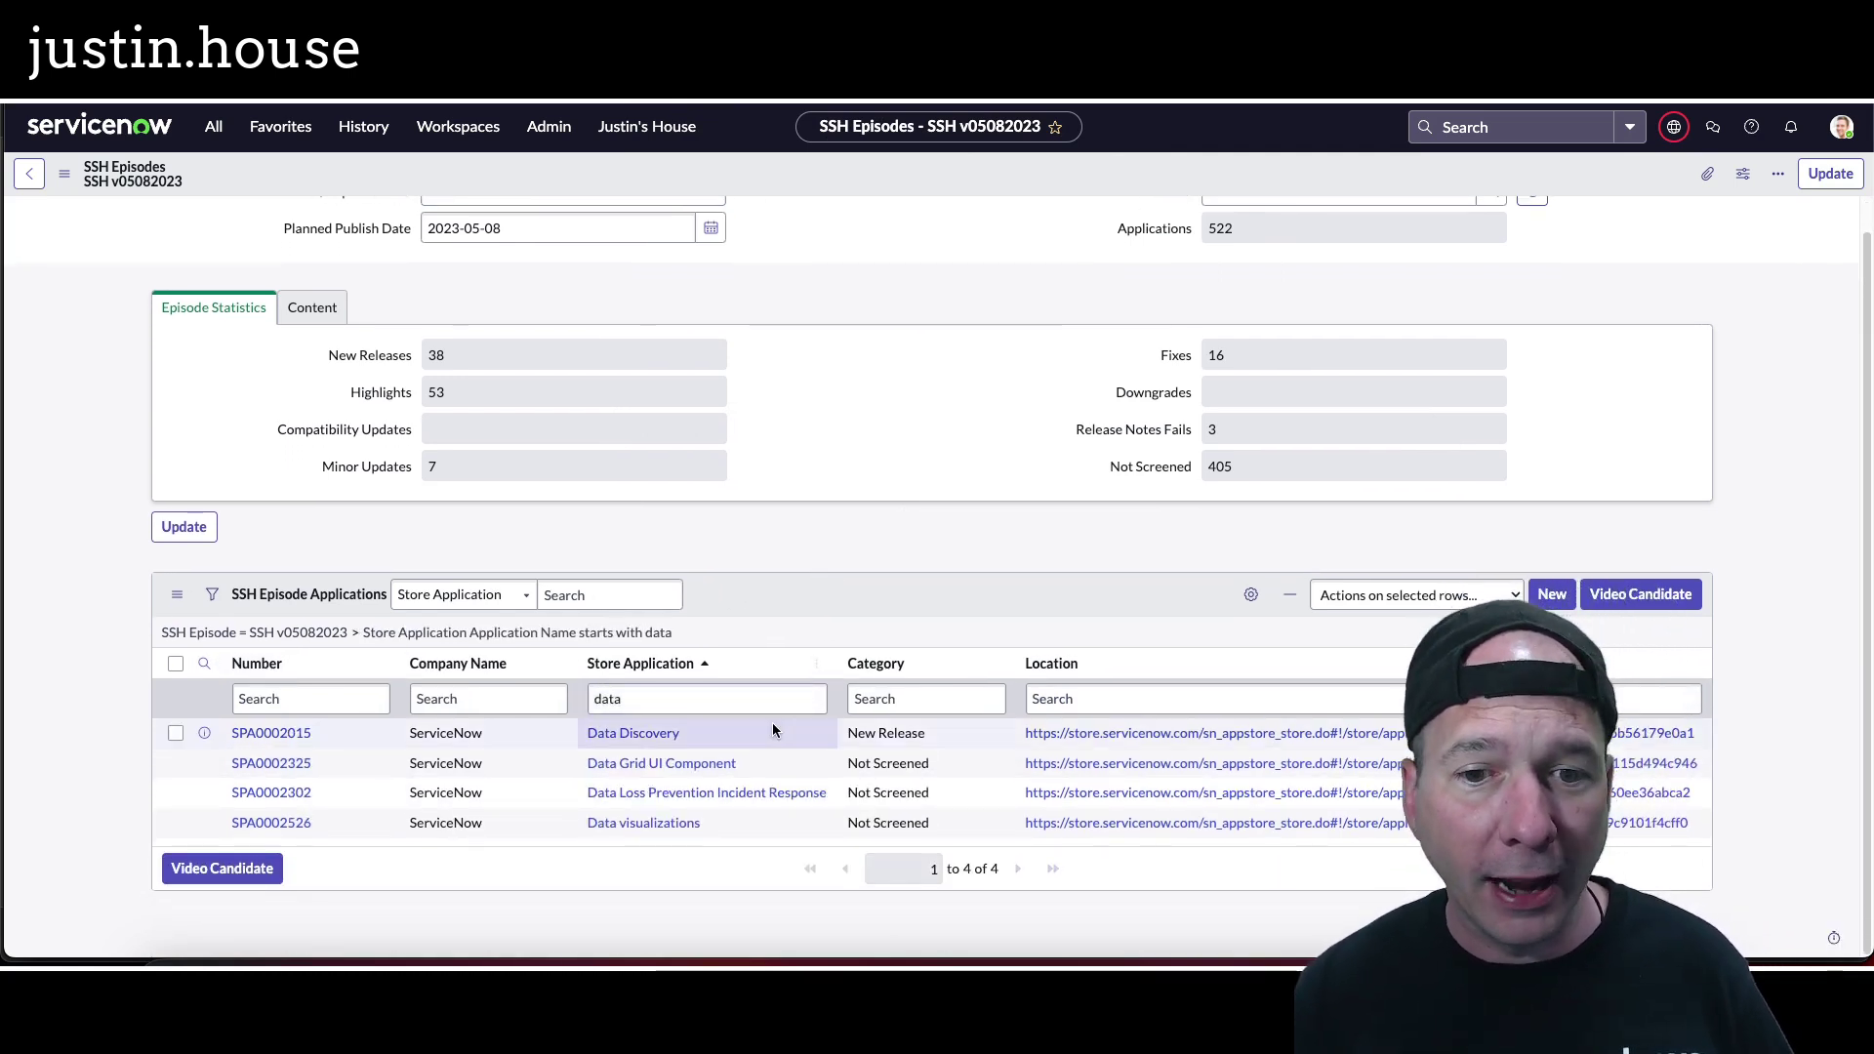
{"action": "left_click", "coordinate": [660, 738]}
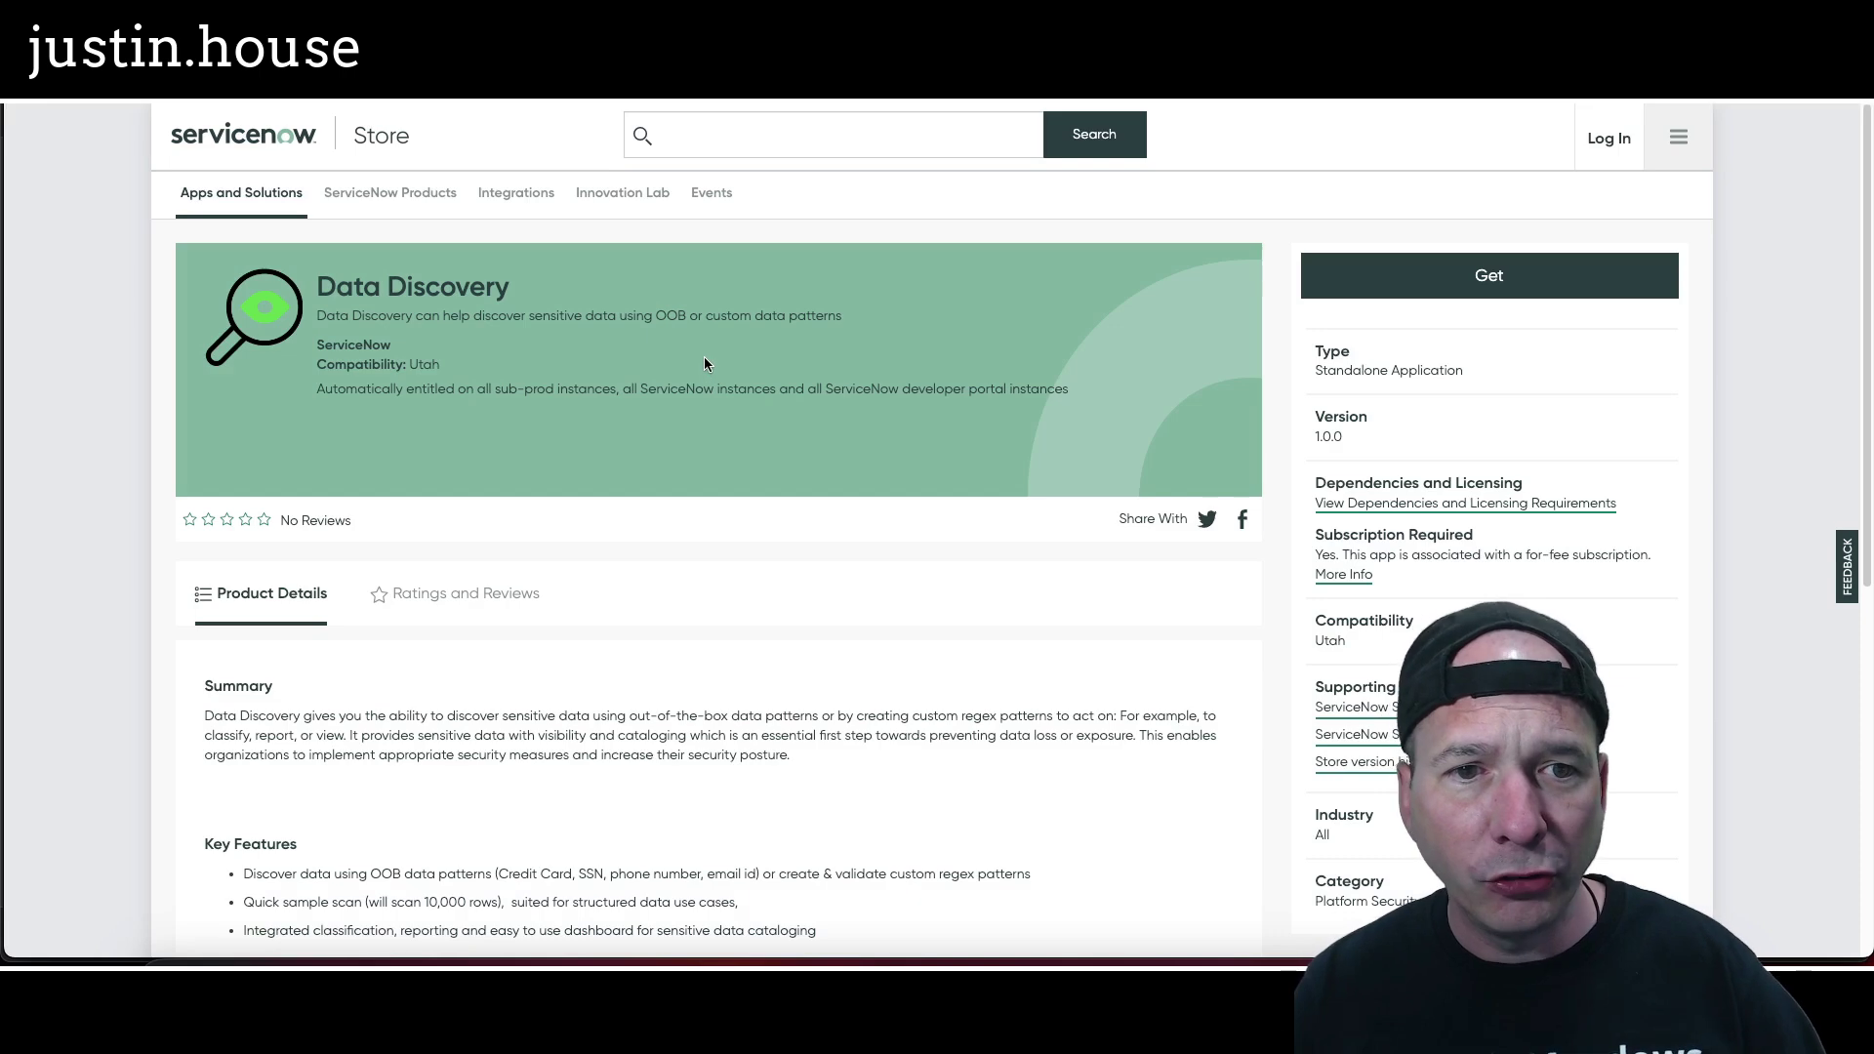
{"action": "scroll", "coordinate": [636, 419], "scroll_direction": "down", "scroll_amount": 2}
{"action": "scroll", "coordinate": [966, 496], "scroll_direction": "up", "scroll_amount": 2}
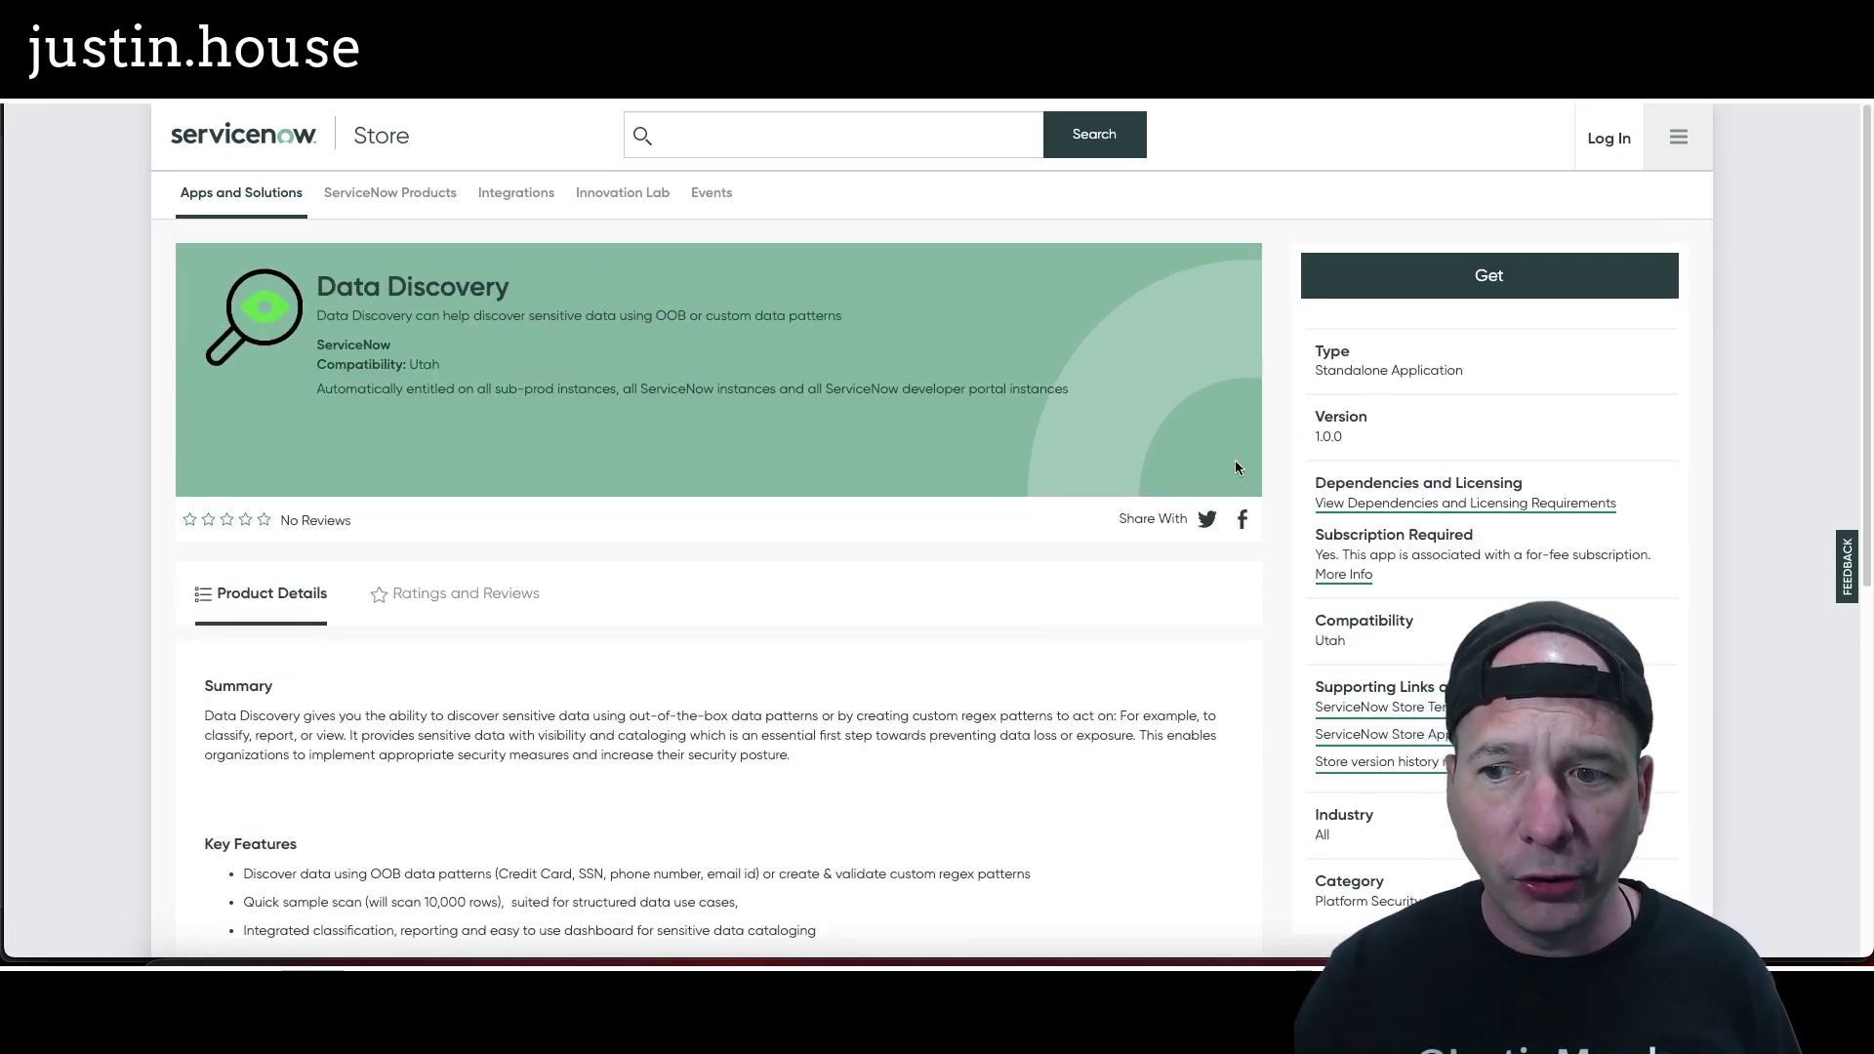
{"action": "scroll", "coordinate": [1119, 478], "scroll_direction": "down", "scroll_amount": 4}
{"action": "scroll", "coordinate": [826, 576], "scroll_direction": "down", "scroll_amount": 3}
{"action": "scroll", "coordinate": [800, 584], "scroll_direction": "up", "scroll_amount": 7}
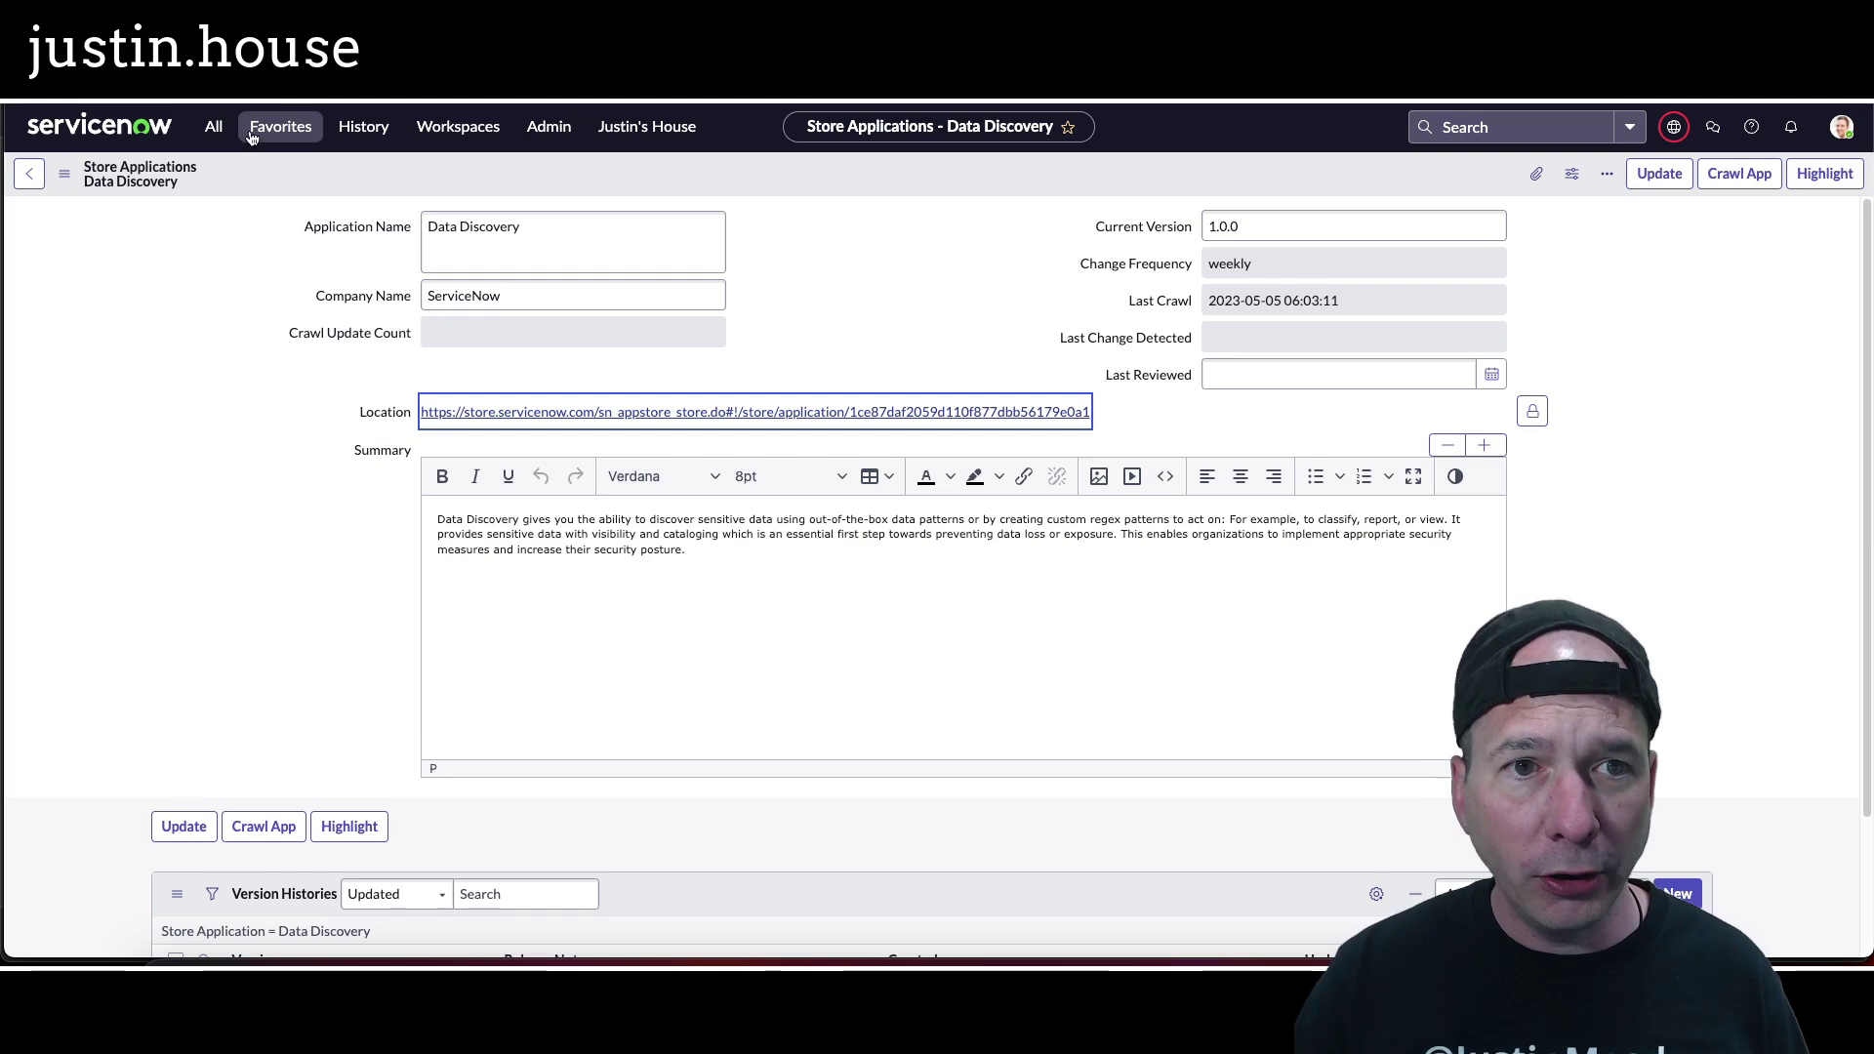
Filter the application navigator to list the Data Discovery (Classic) modules
{"action": "left_click", "coordinate": [213, 126]}
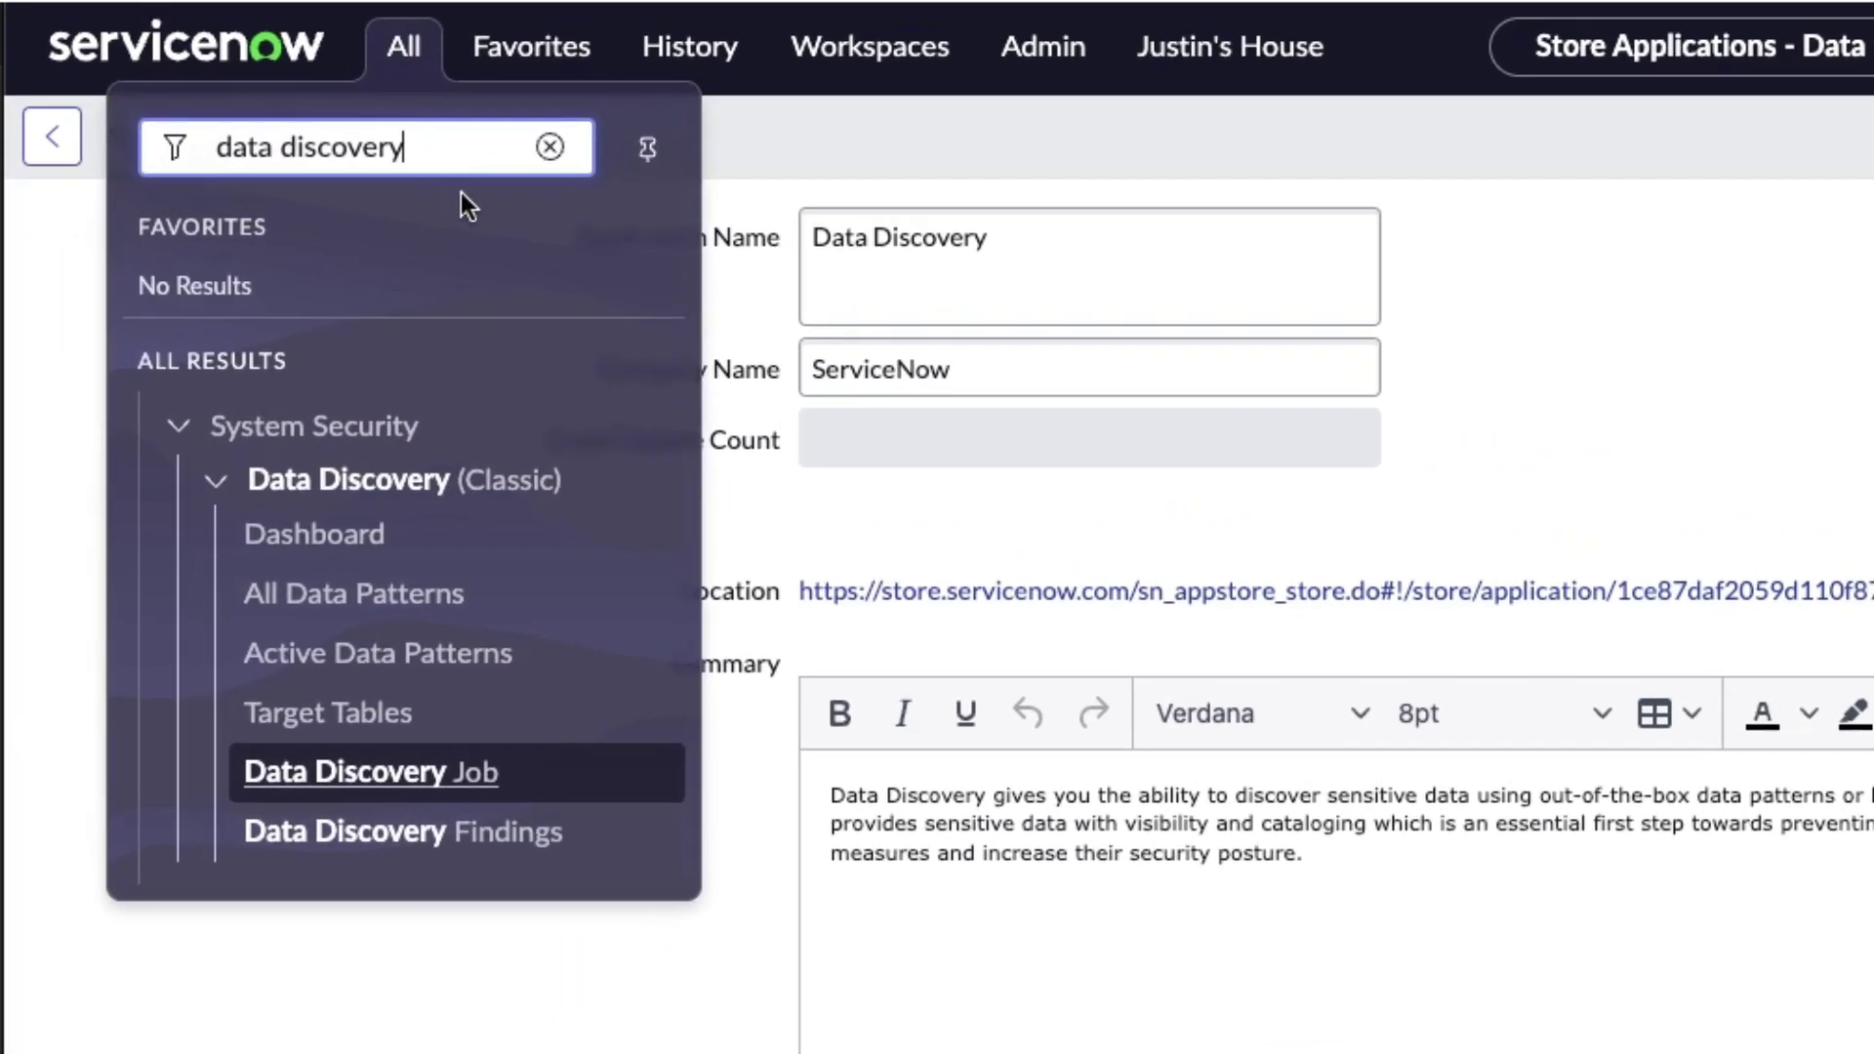
{"action": "key", "text": "Escape"}
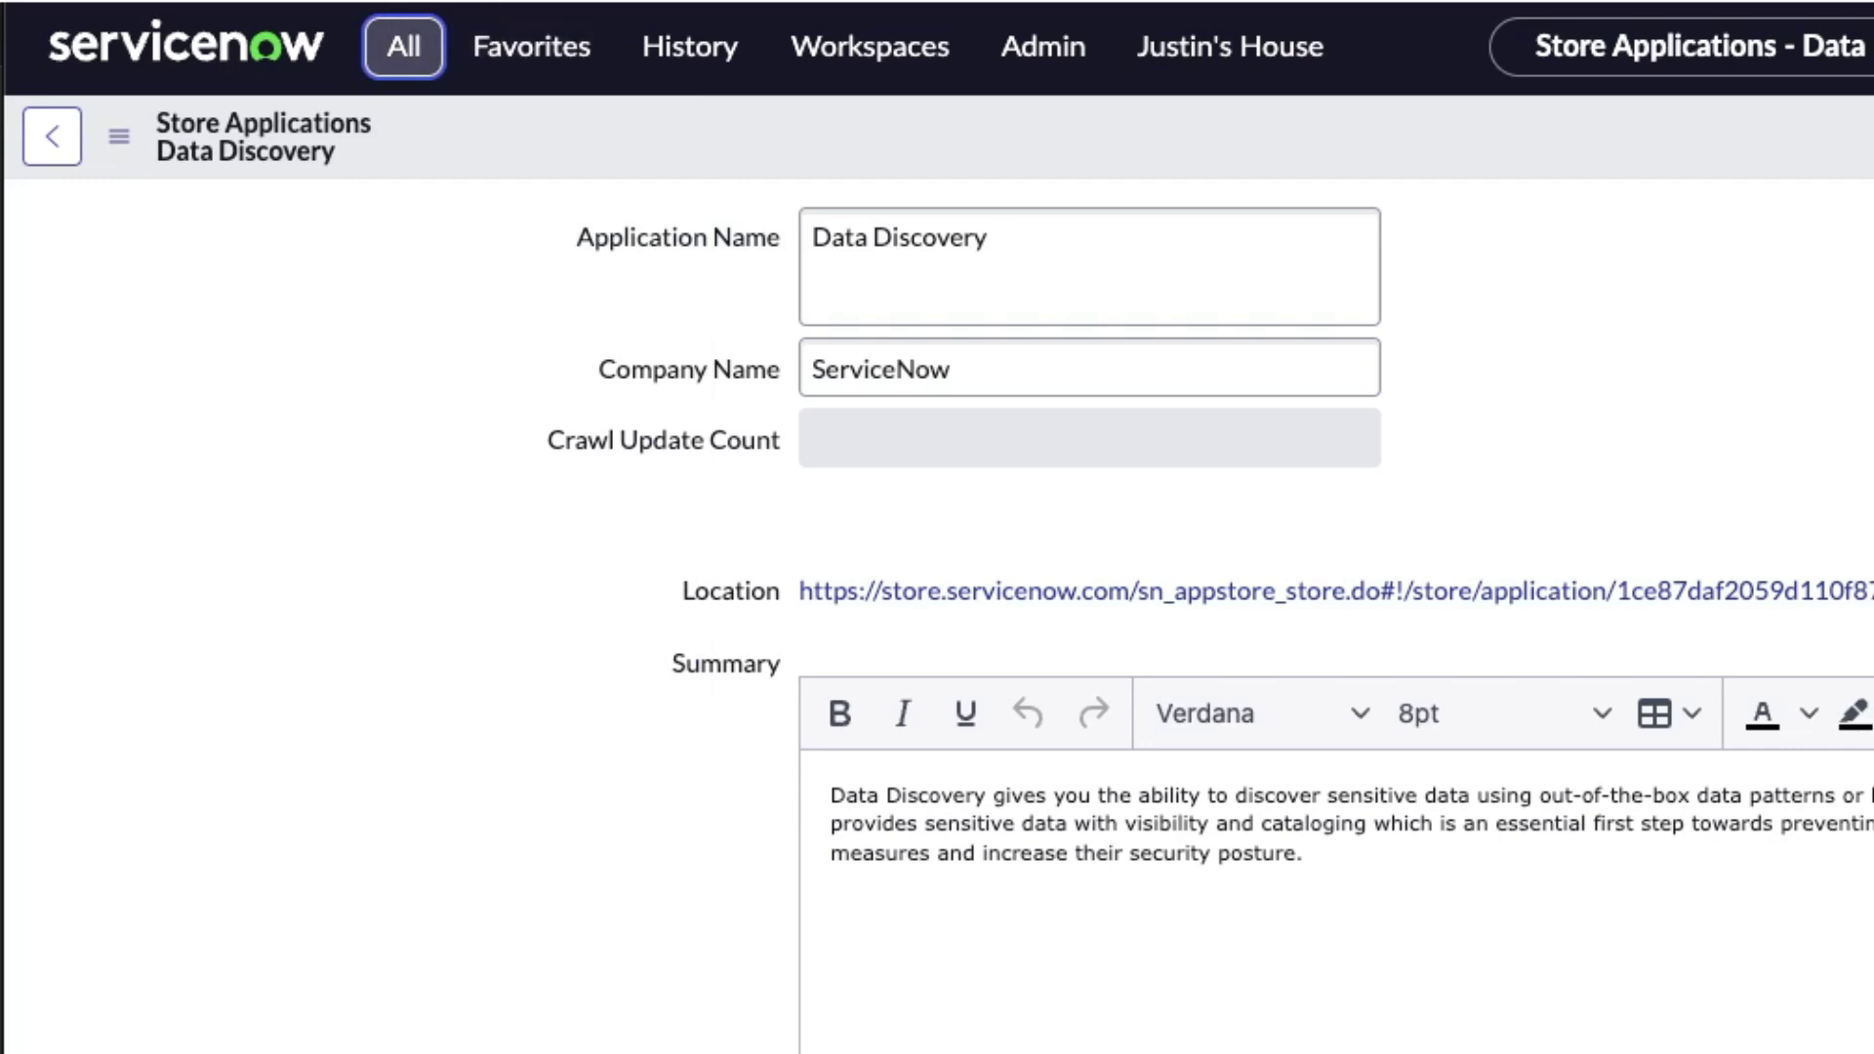
{"action": "left_click", "coordinate": [403, 46]}
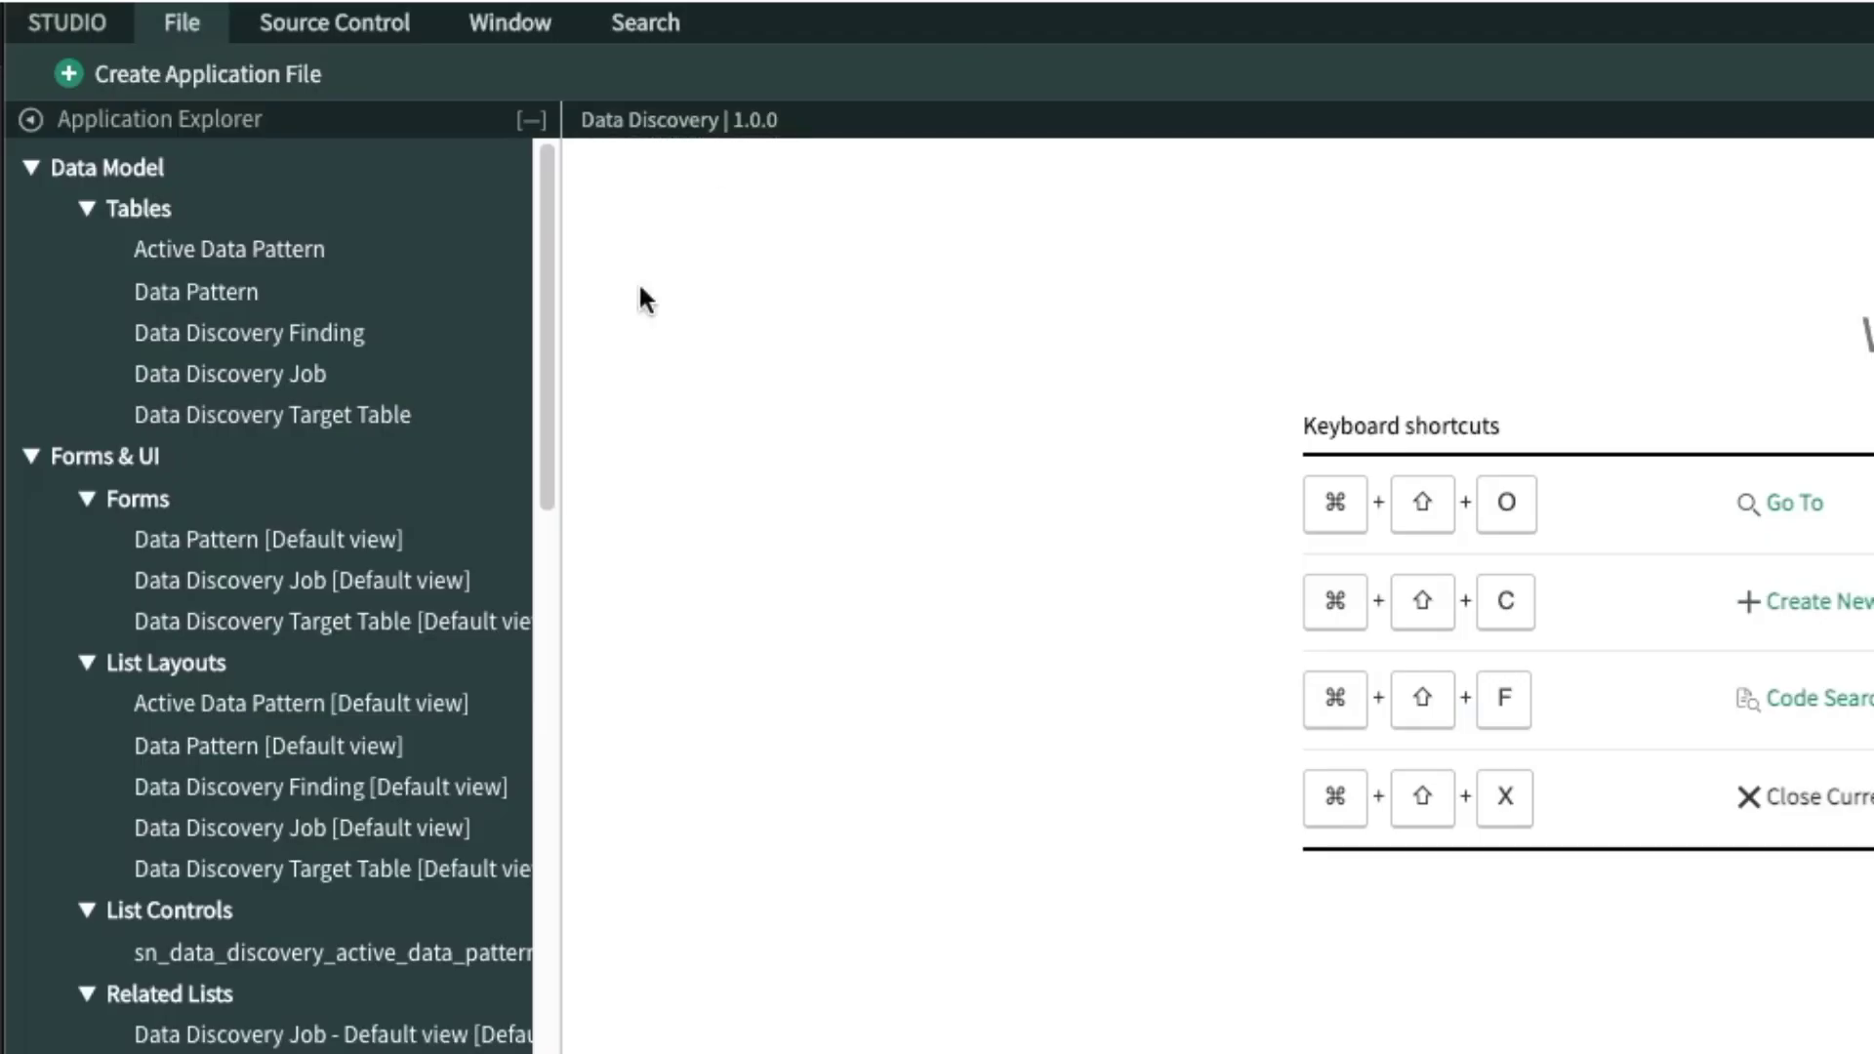
{"action": "scroll", "coordinate": [488, 444], "scroll_direction": "down", "scroll_amount": 15}
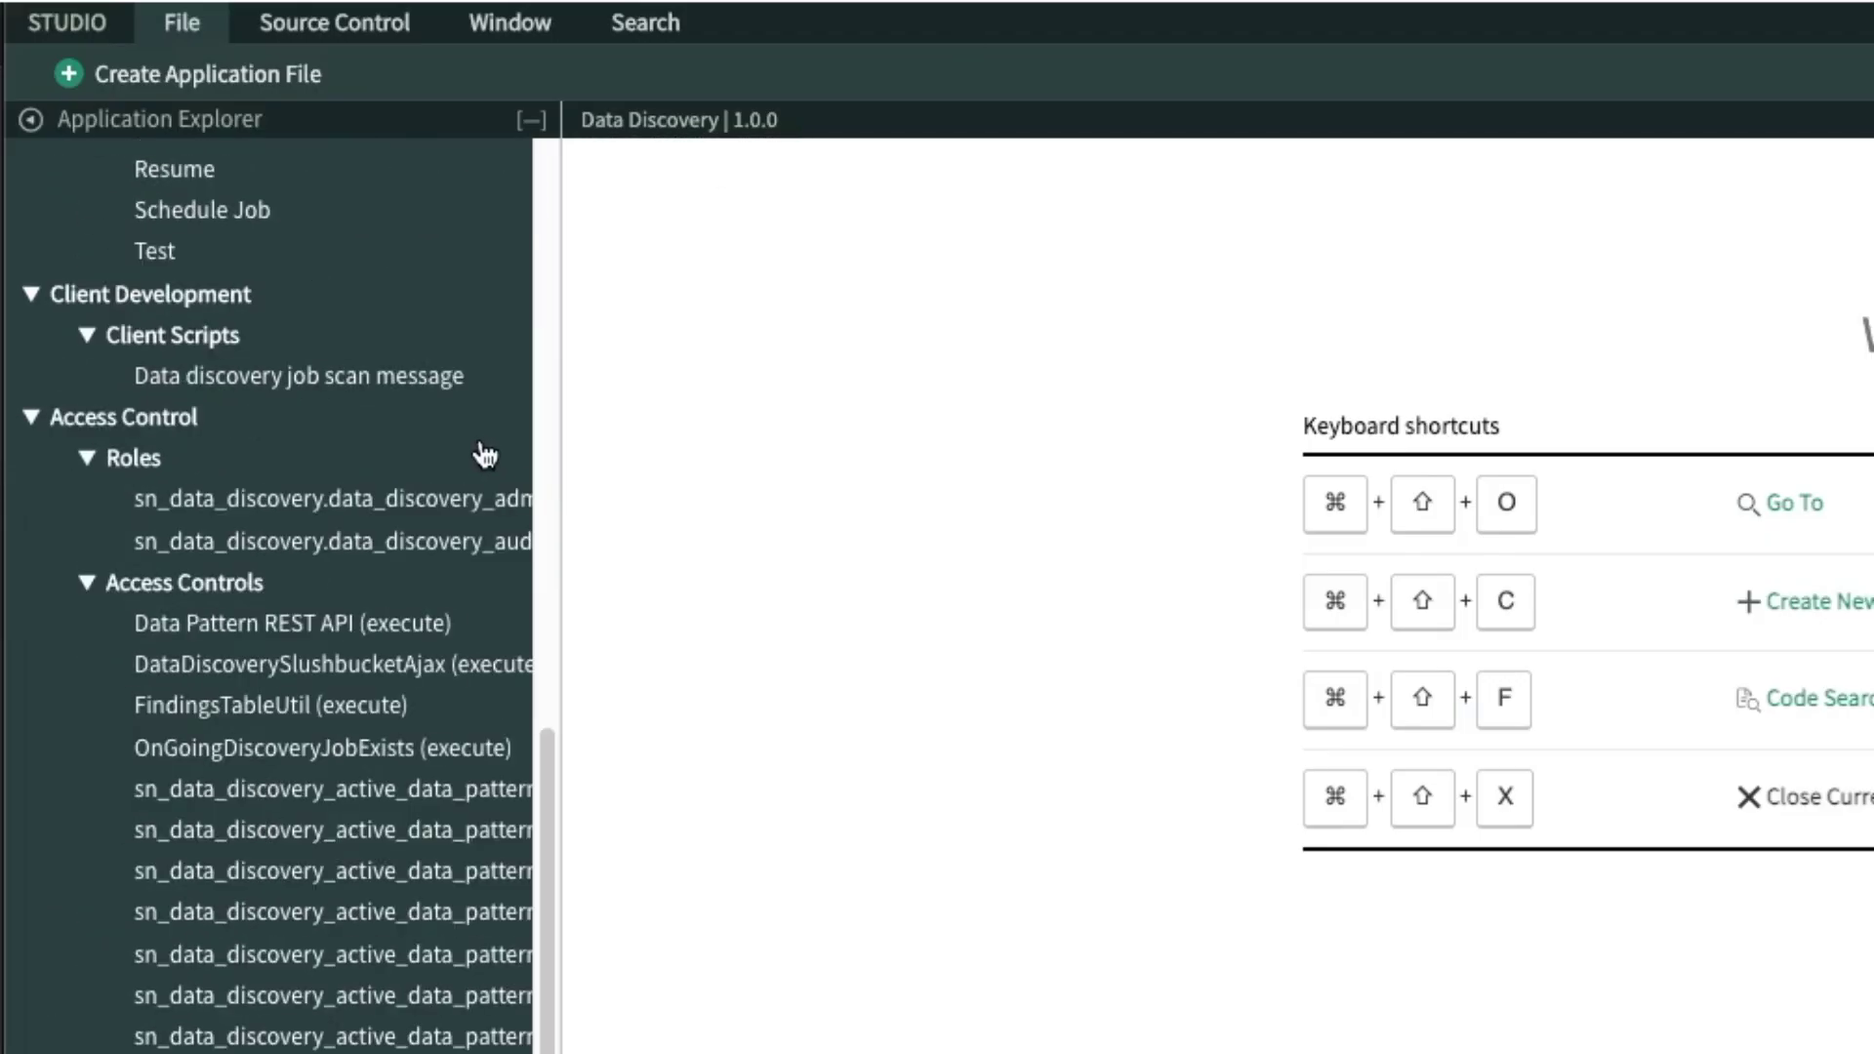
{"action": "scroll", "coordinate": [449, 498], "scroll_direction": "up", "scroll_amount": 7}
{"action": "scroll", "coordinate": [439, 519], "scroll_direction": "up", "scroll_amount": 6}
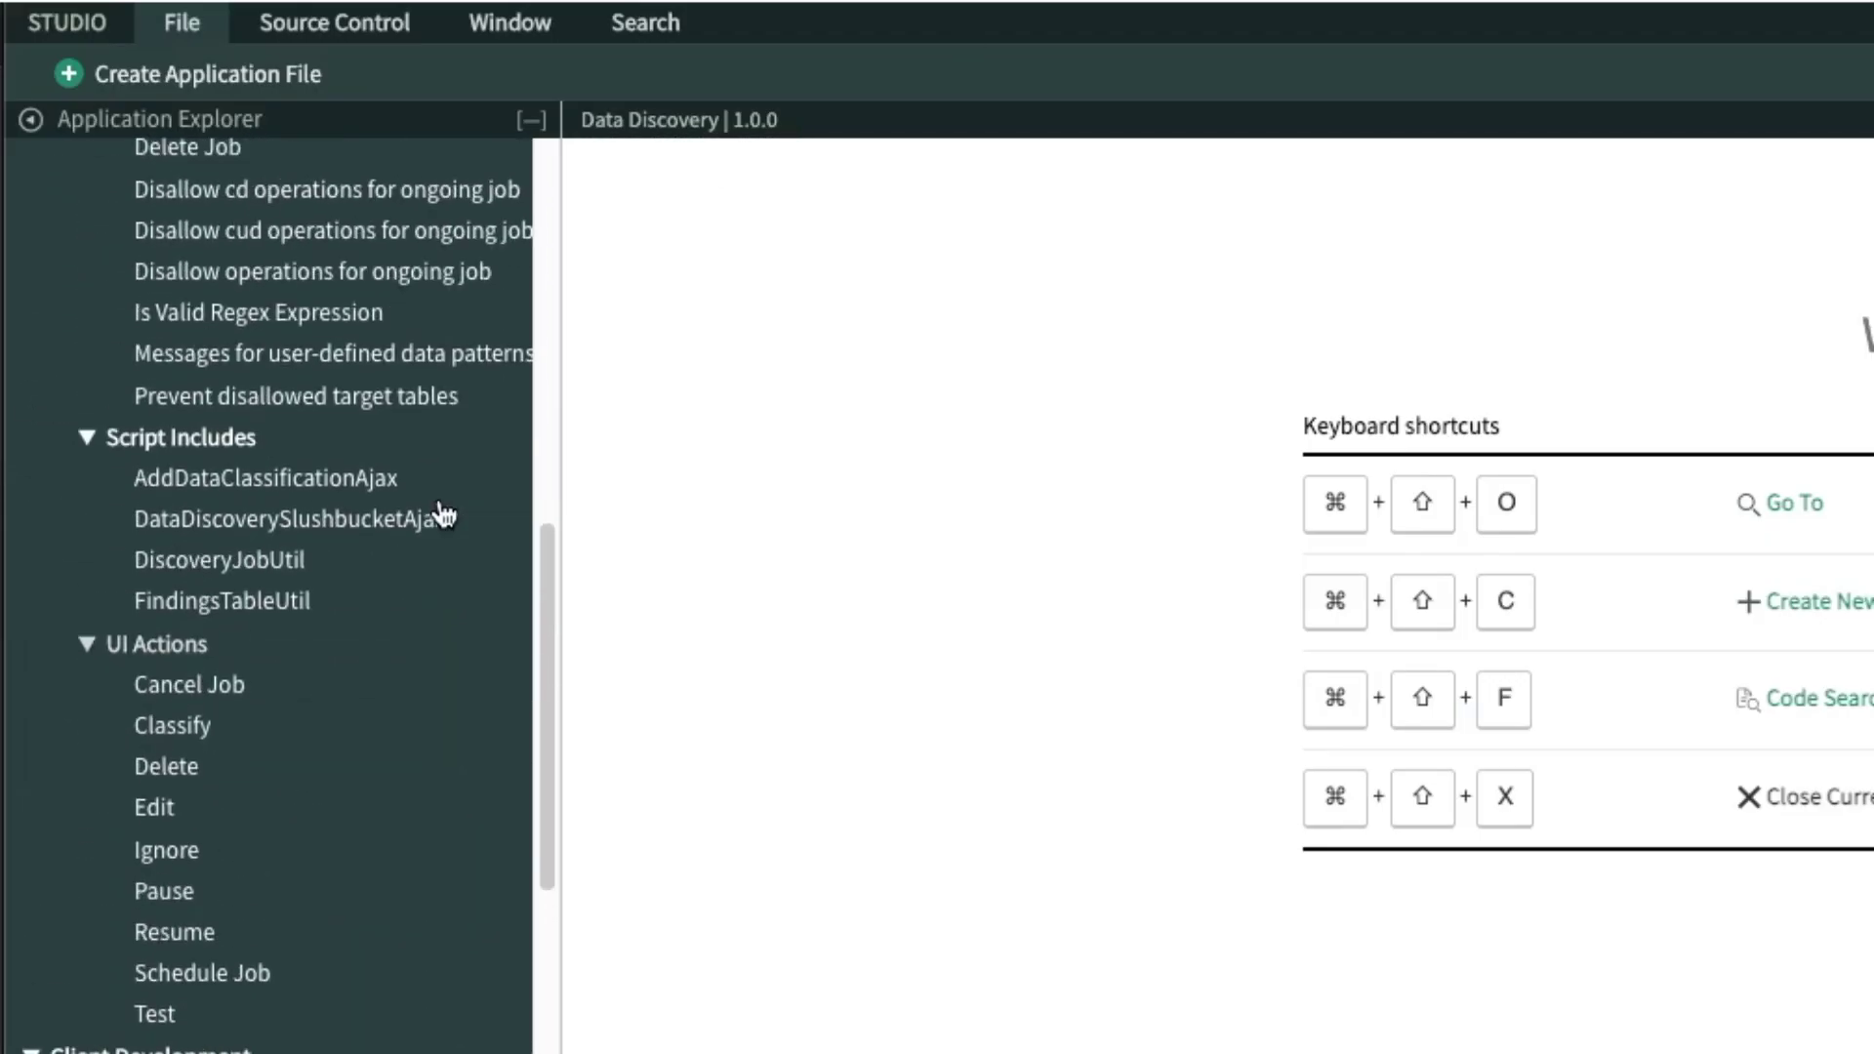
{"action": "scroll", "coordinate": [441, 517], "scroll_direction": "down", "scroll_amount": 6}
{"action": "scroll", "coordinate": [444, 515], "scroll_direction": "down", "scroll_amount": 15}
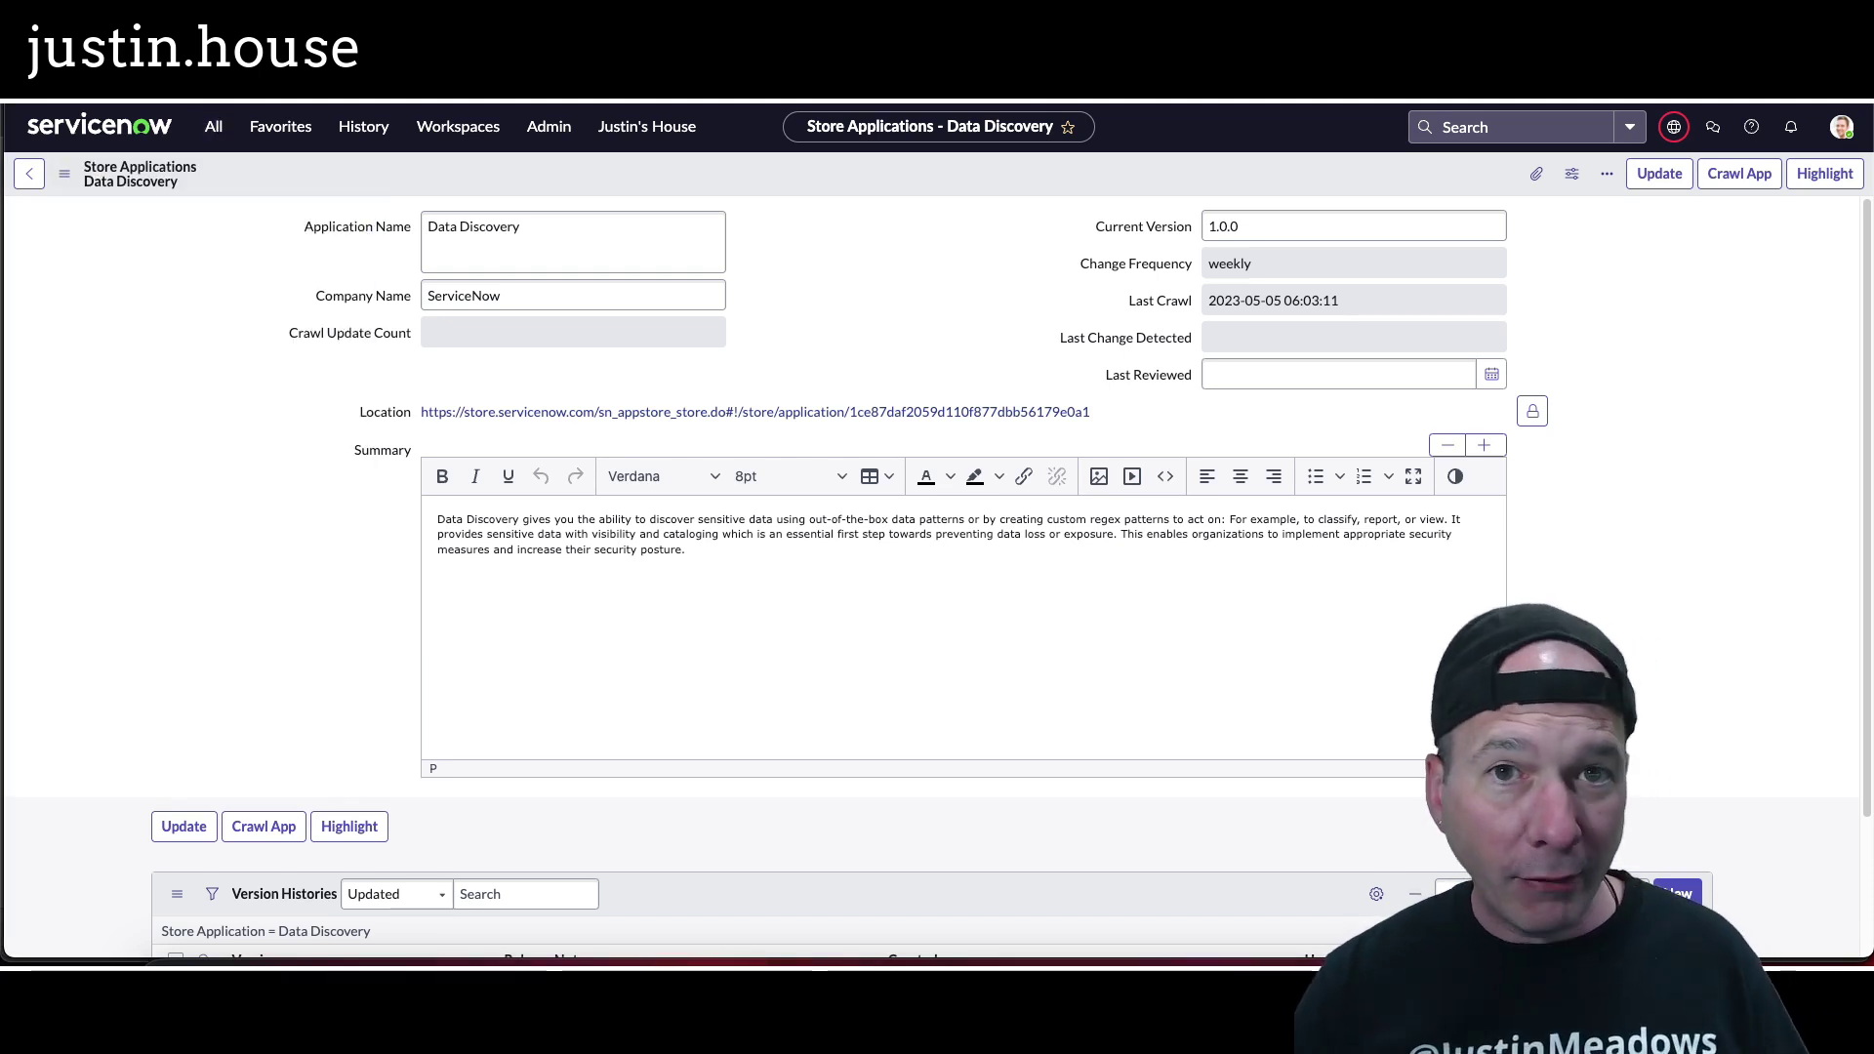
Review the Active Data Patterns list, then the All Data Patterns list of 8 patterns
{"action": "left_click", "coordinate": [213, 126]}
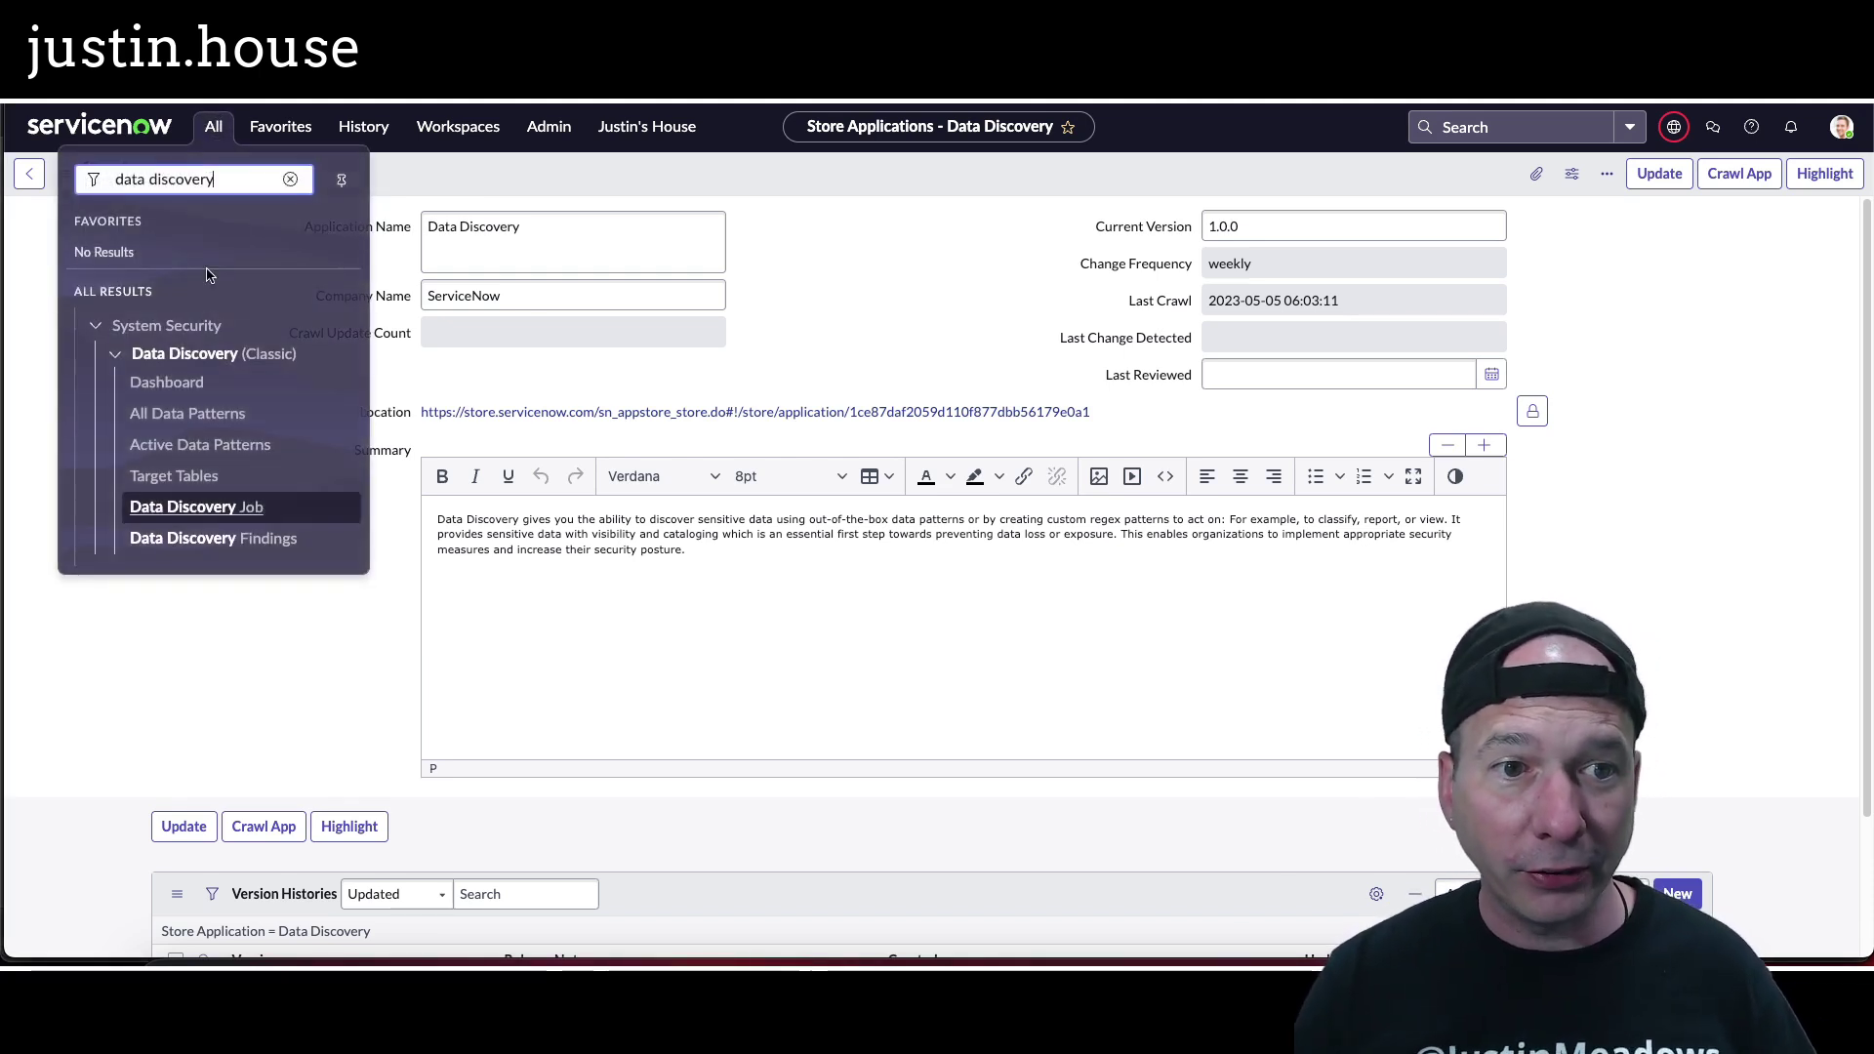
{"action": "left_click", "coordinate": [210, 454]}
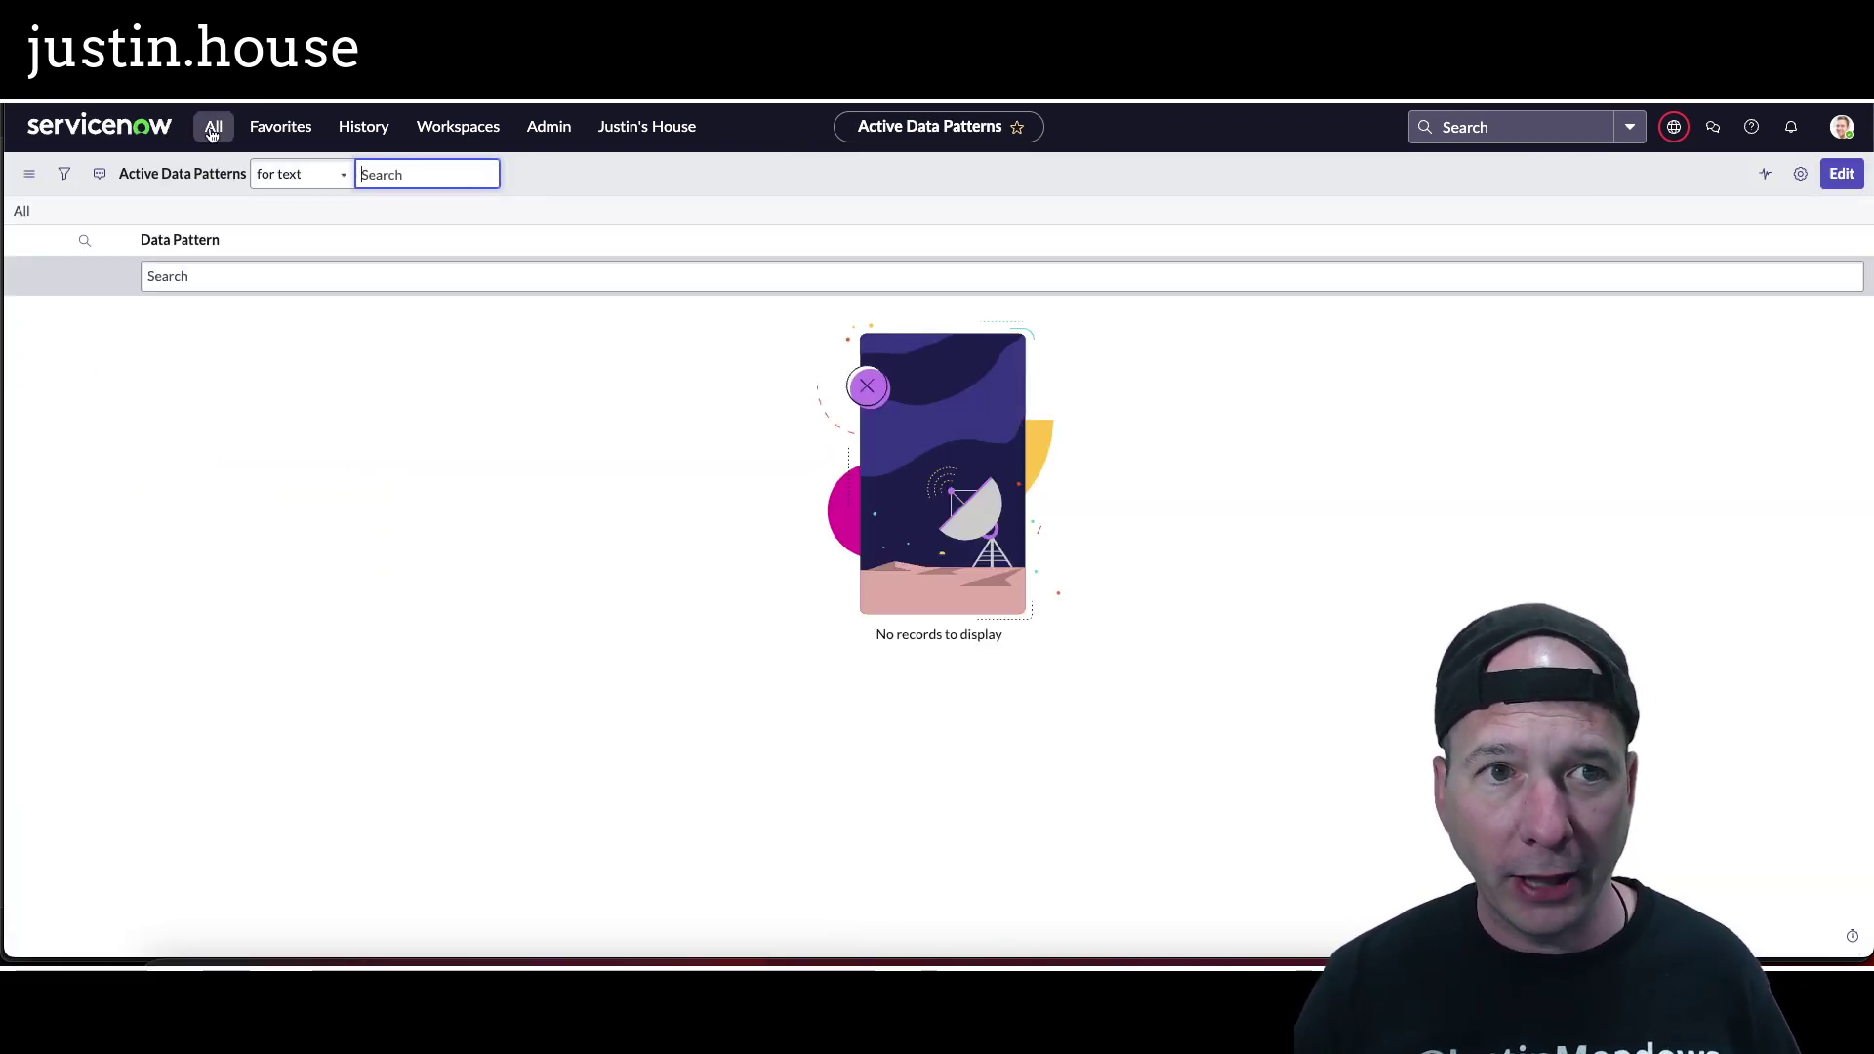
{"action": "left_click", "coordinate": [211, 132]}
{"action": "left_click", "coordinate": [186, 431]}
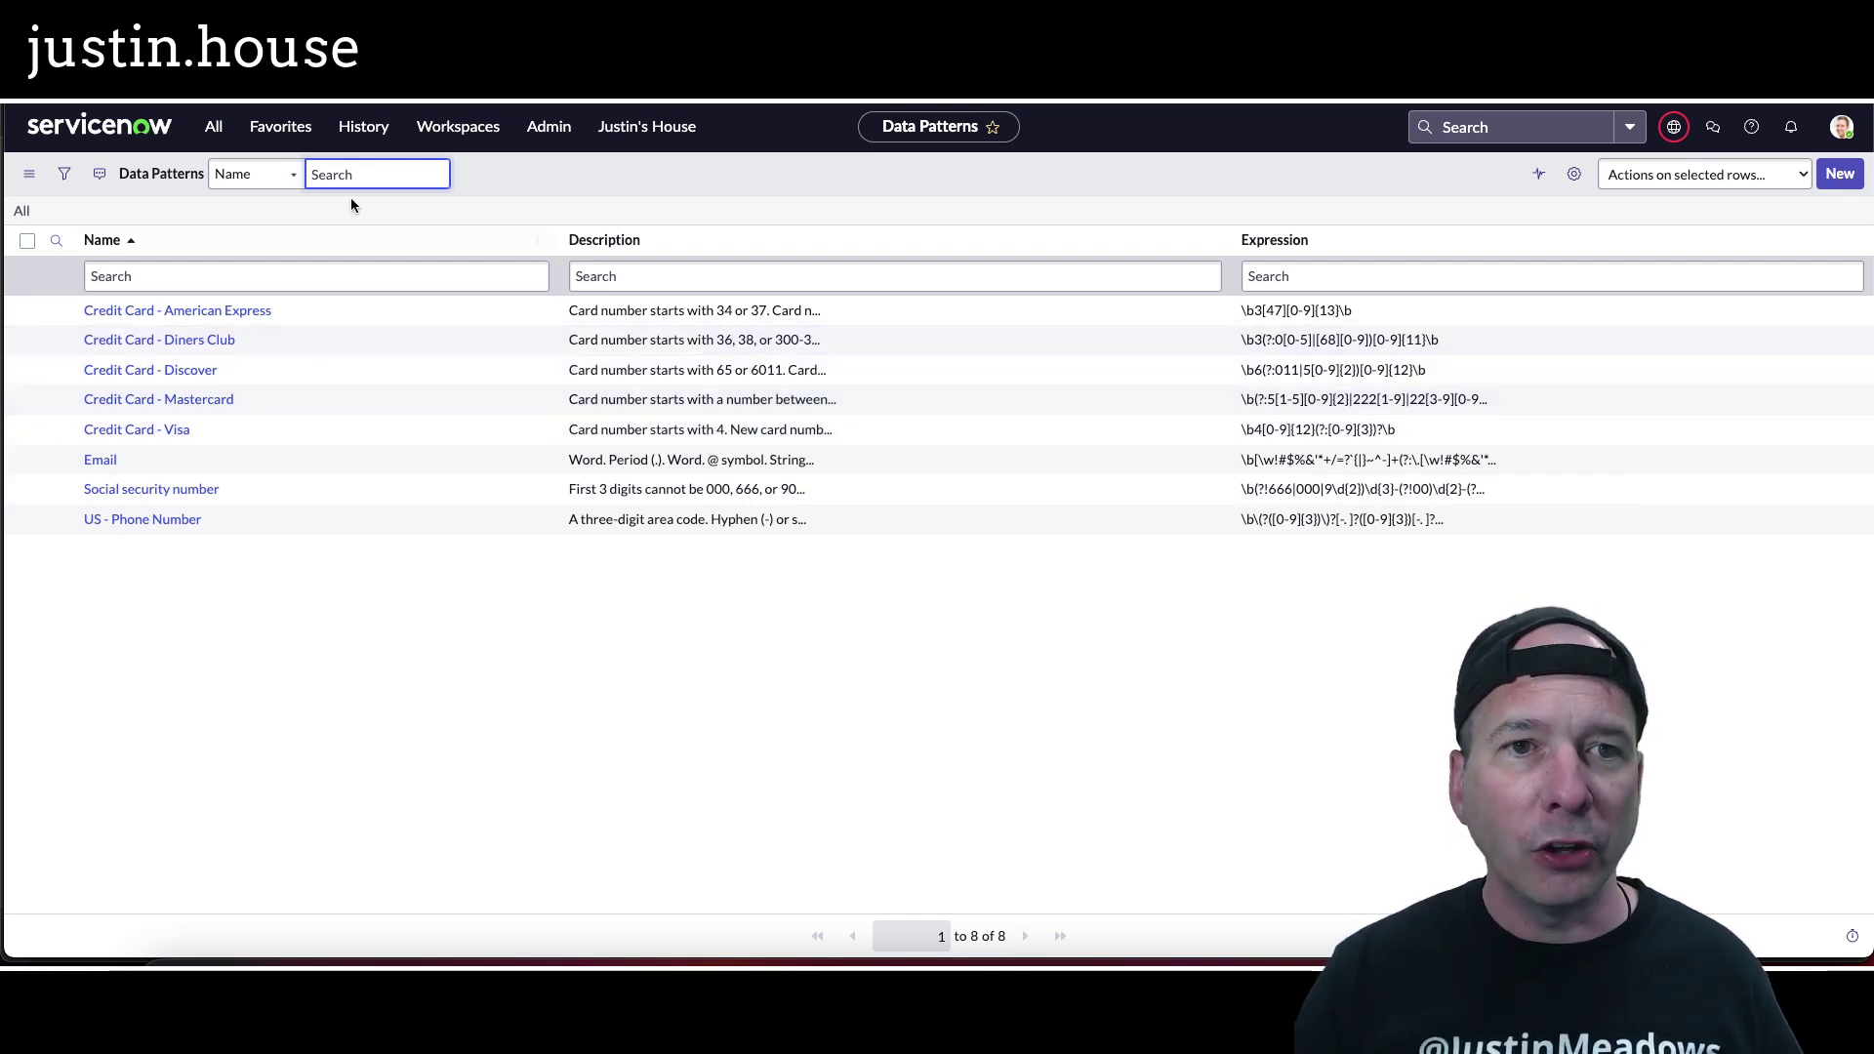
{"action": "left_click", "coordinate": [213, 126]}
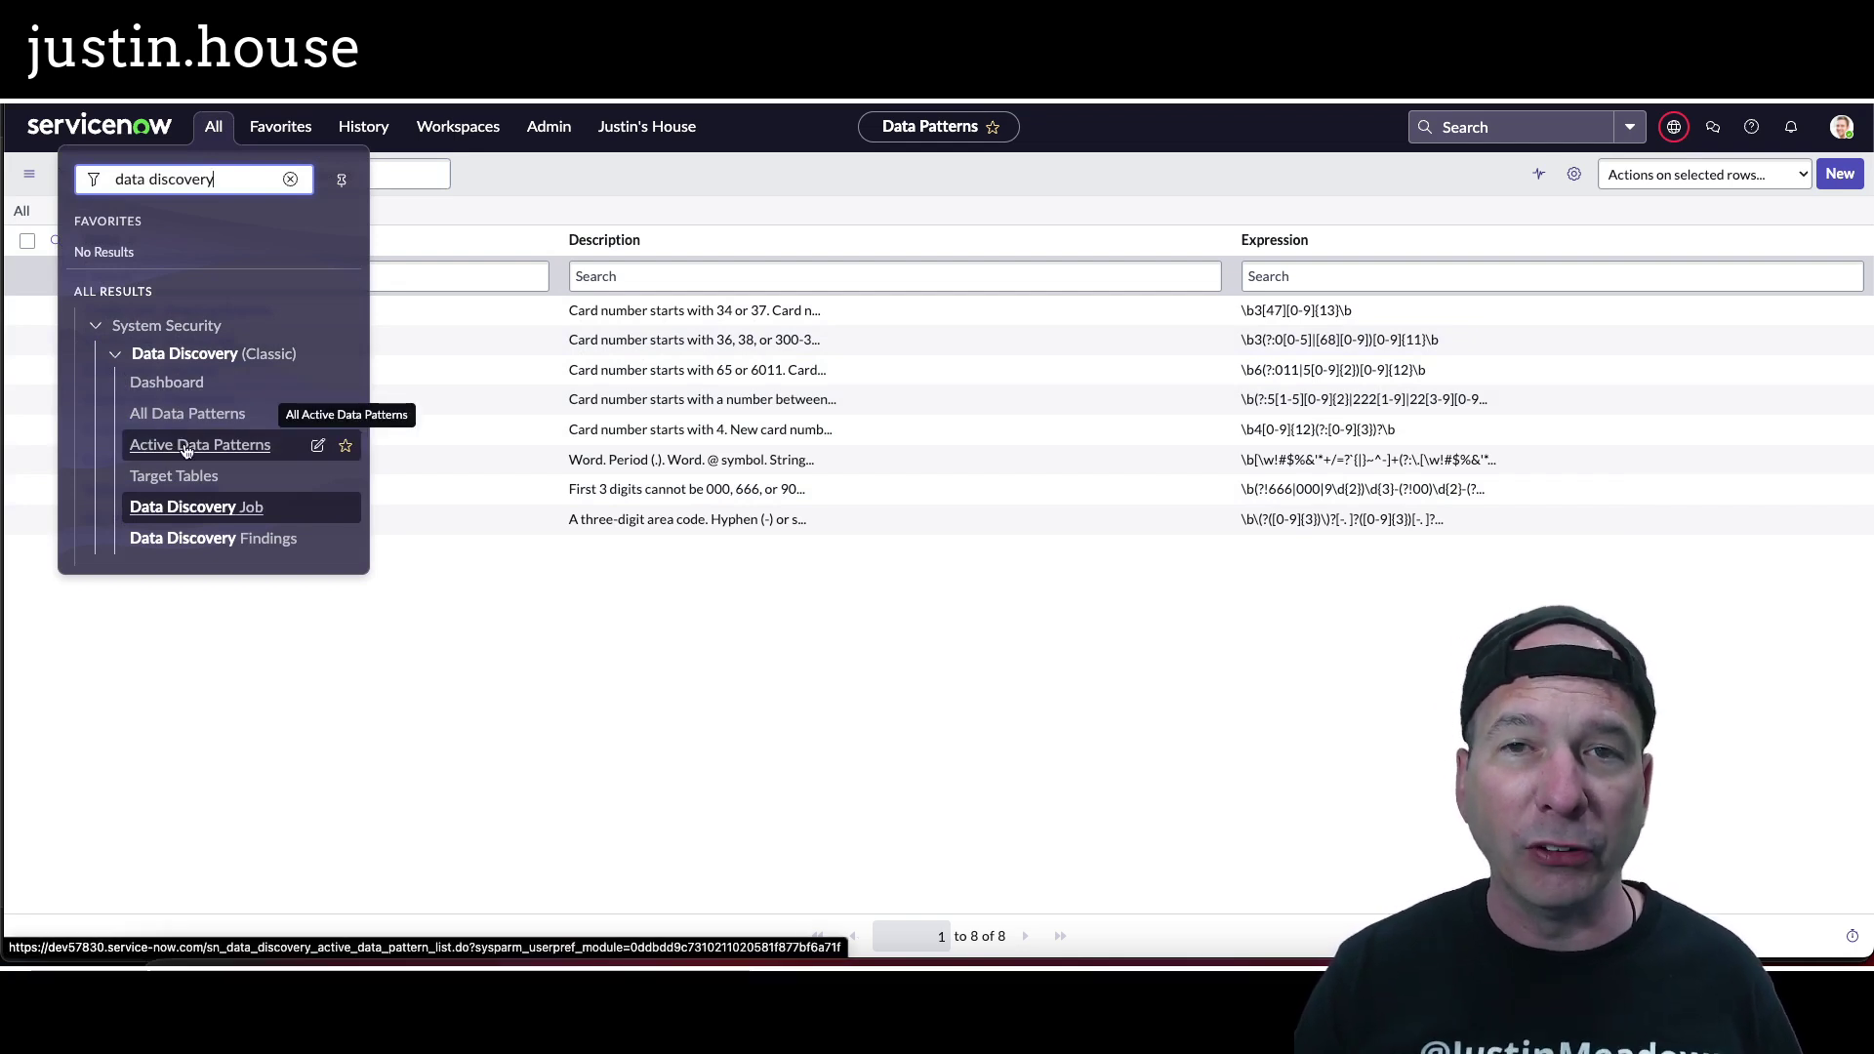
Open the Data Discovery Target Tables list and start a new target table record
{"action": "left_click", "coordinate": [178, 477]}
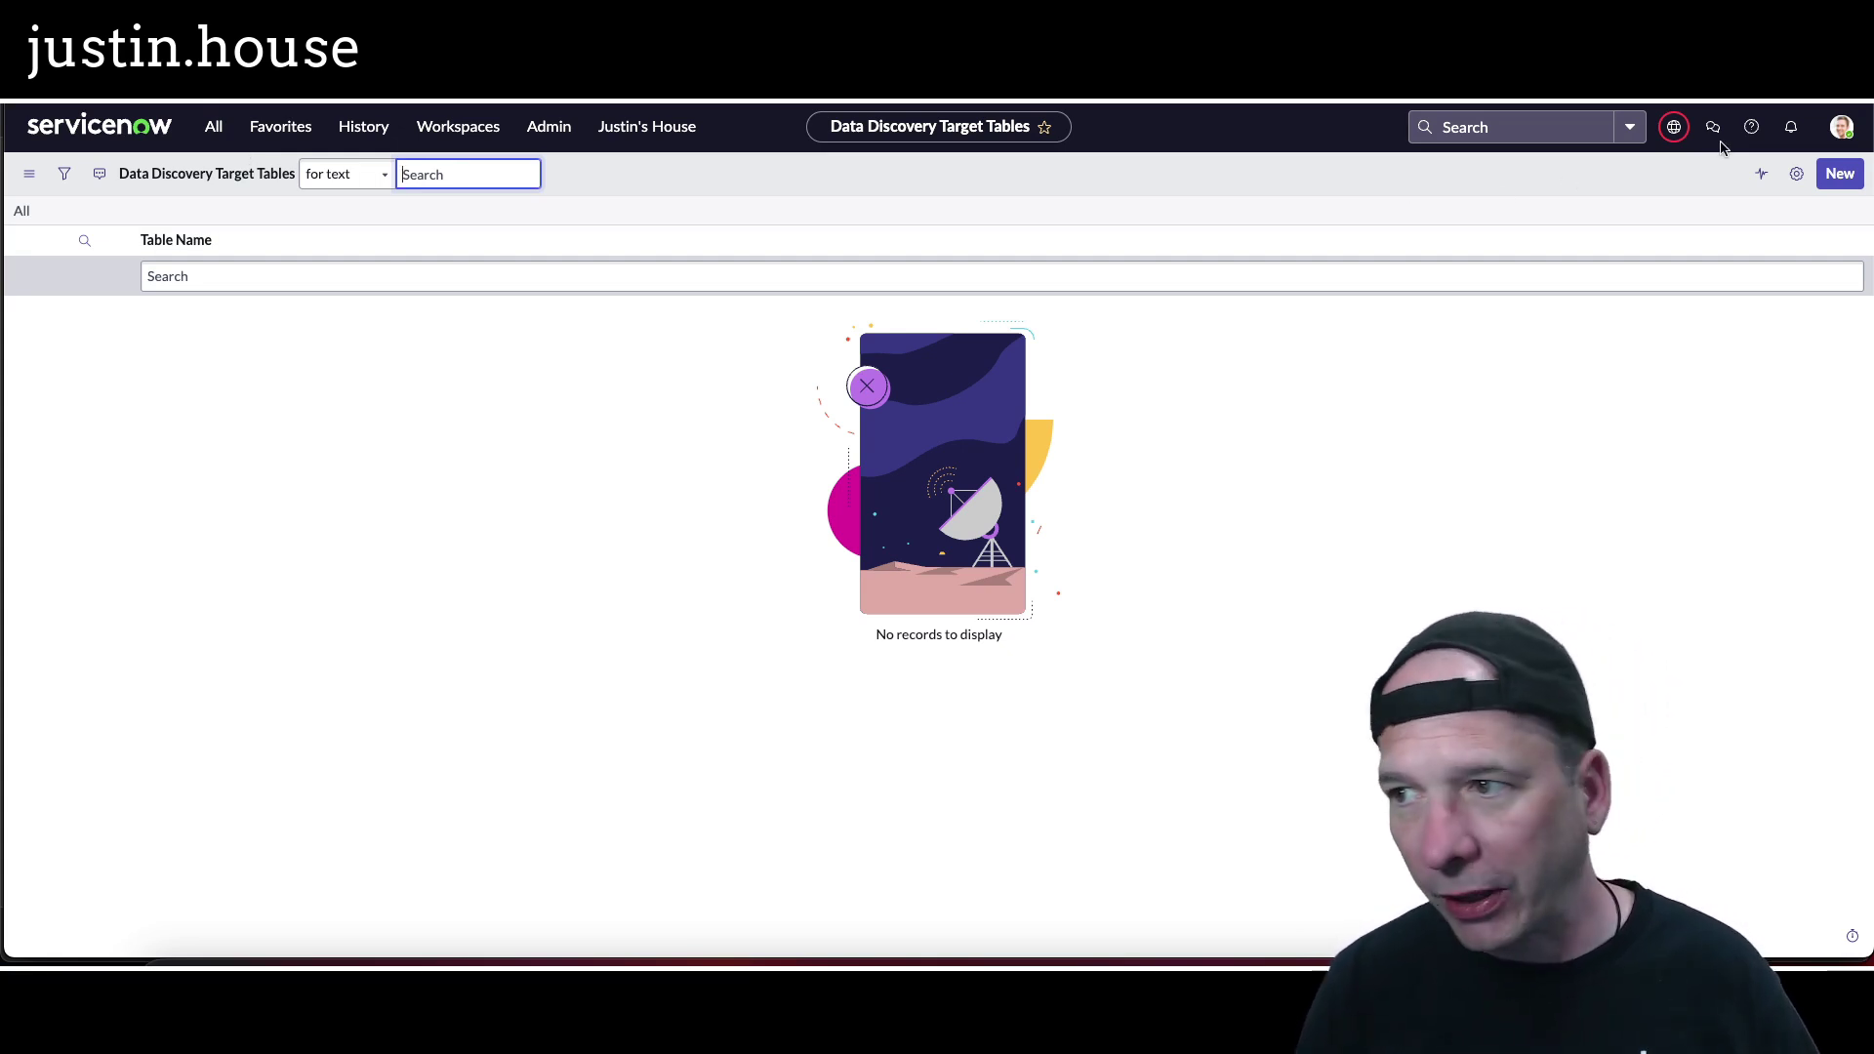
{"action": "left_click", "coordinate": [1827, 176]}
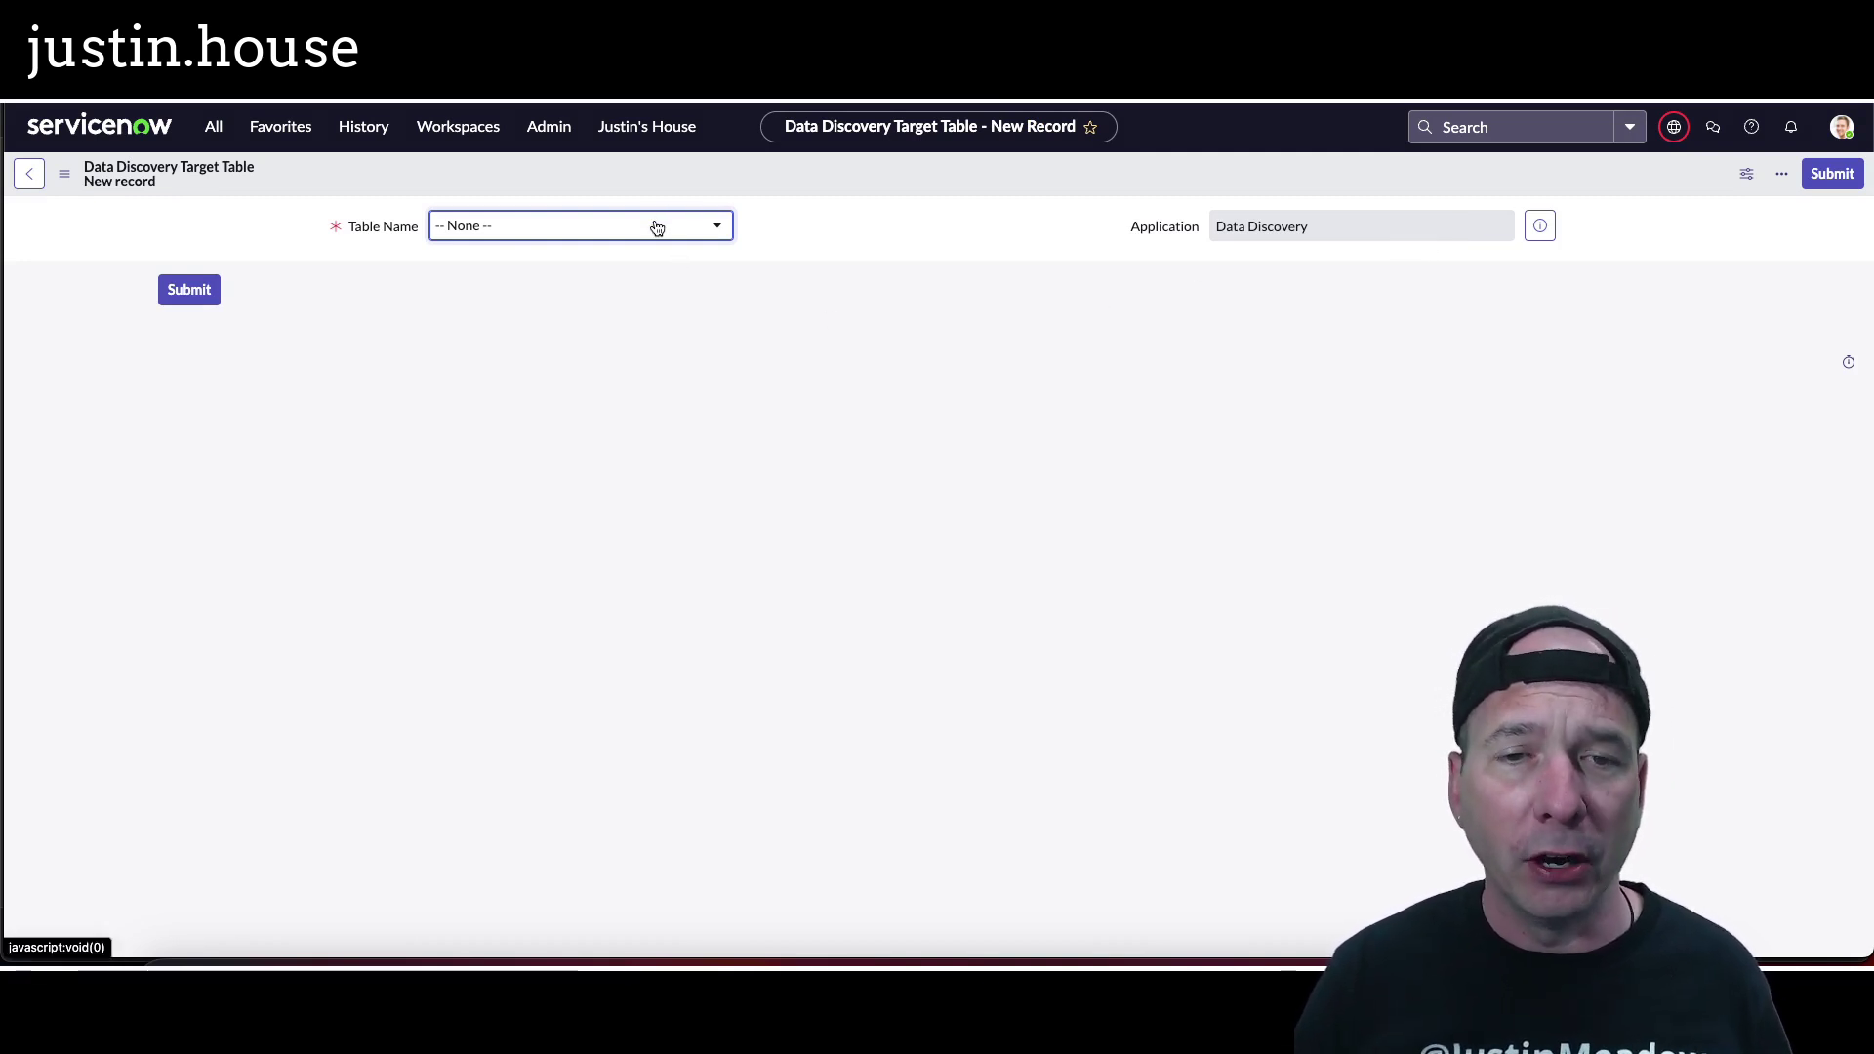
Add the Store Applications table as a Data Discovery target table
{"action": "left_click", "coordinate": [657, 228]}
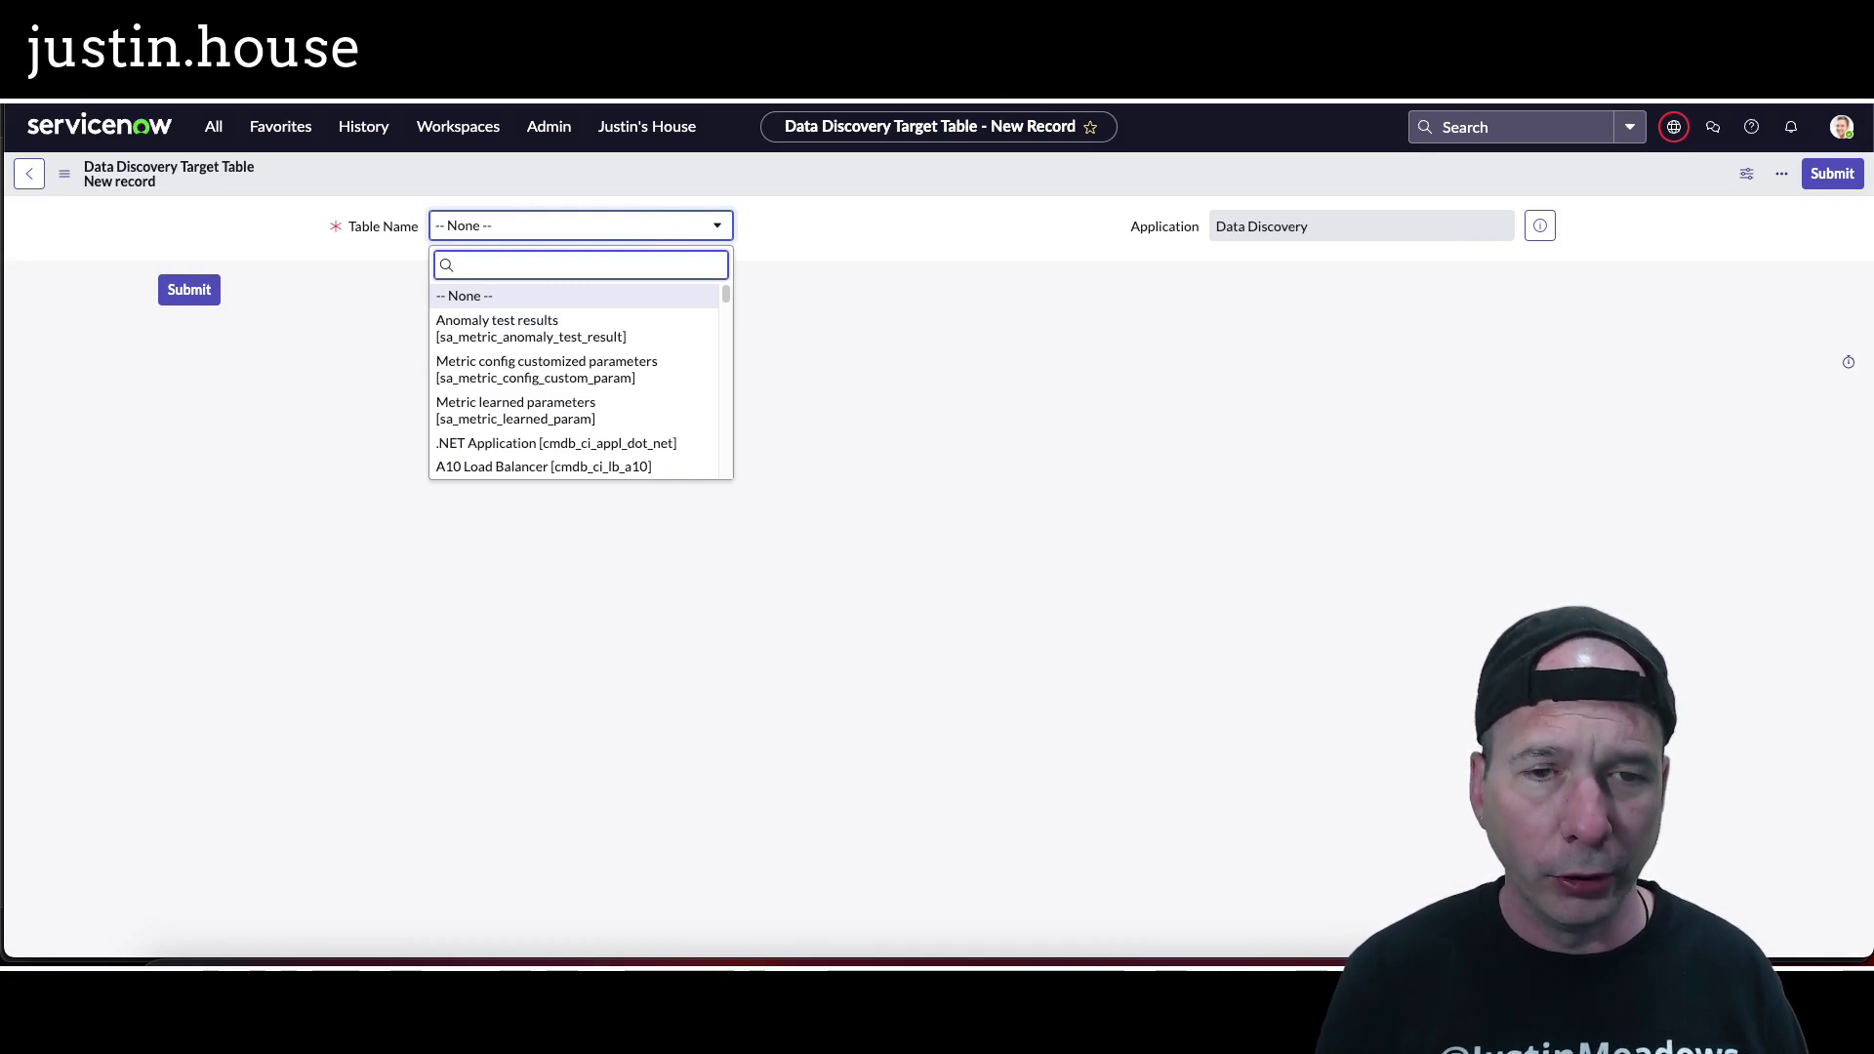
{"action": "type", "text": "store app"}
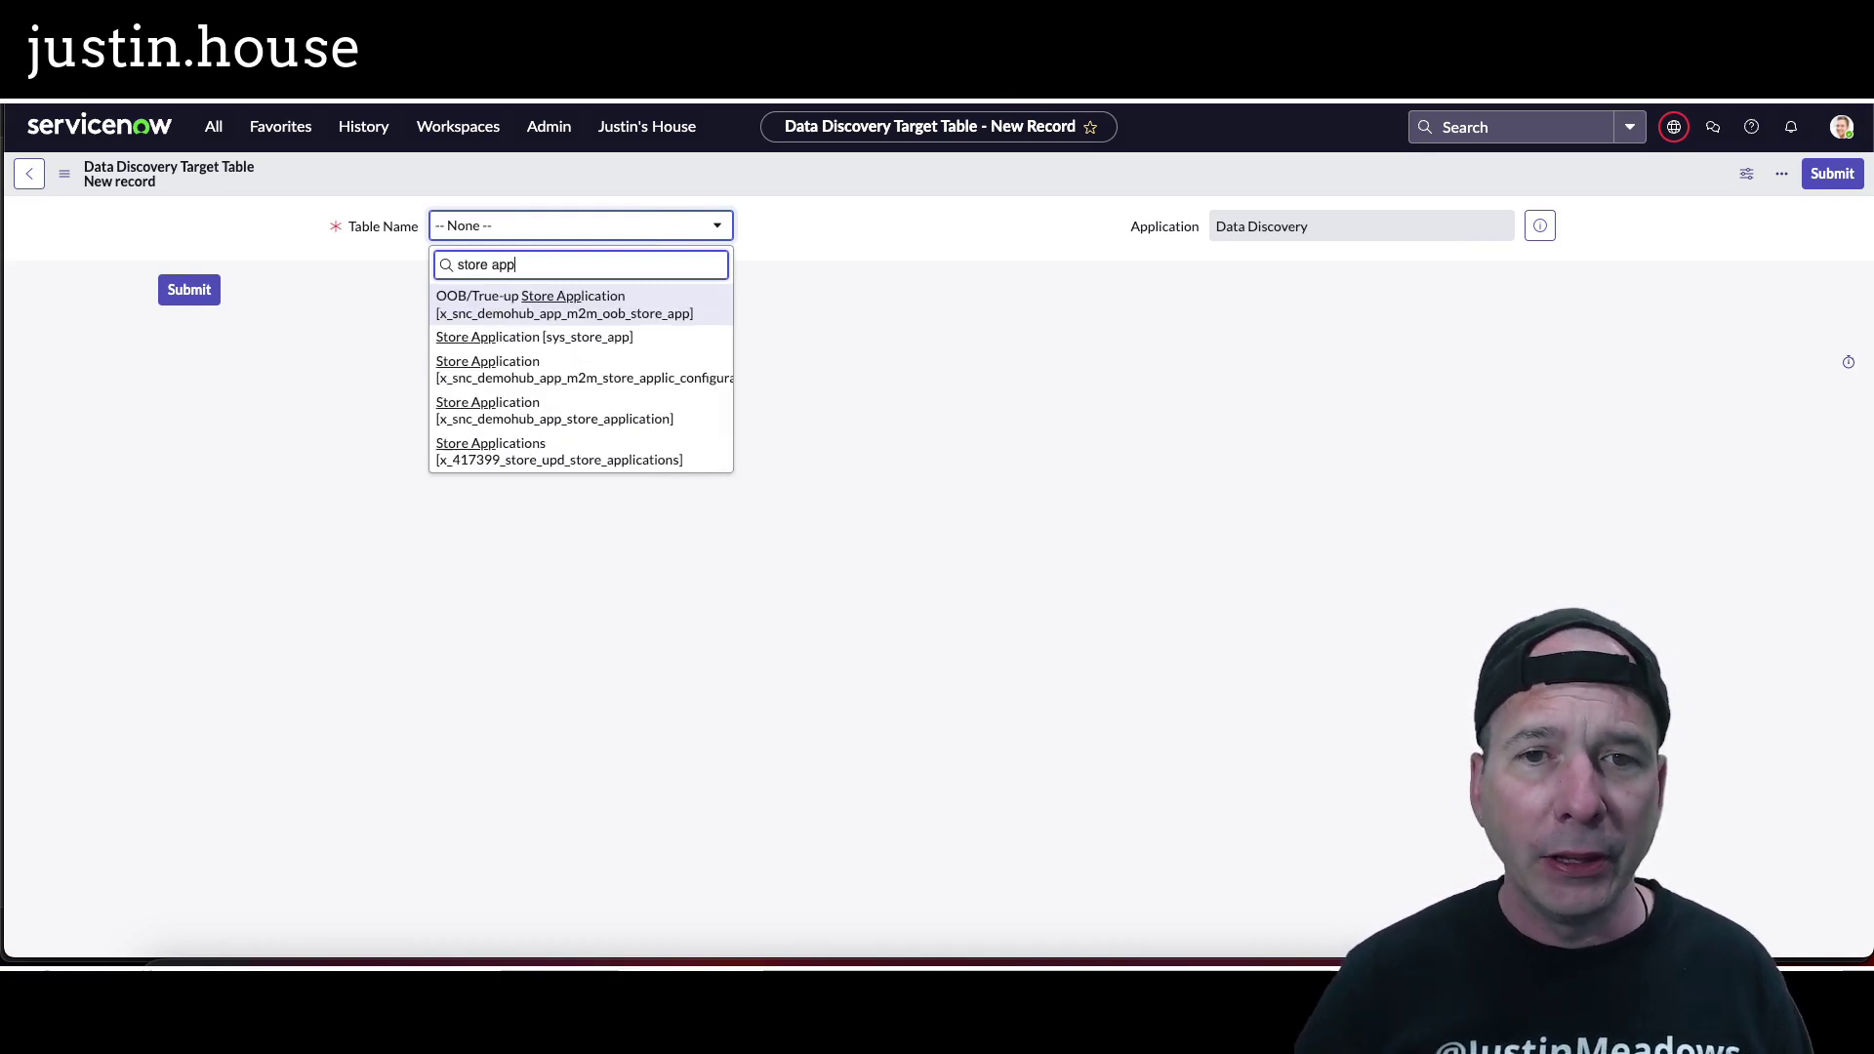
{"action": "left_click", "coordinate": [547, 455]}
{"action": "left_click", "coordinate": [189, 289]}
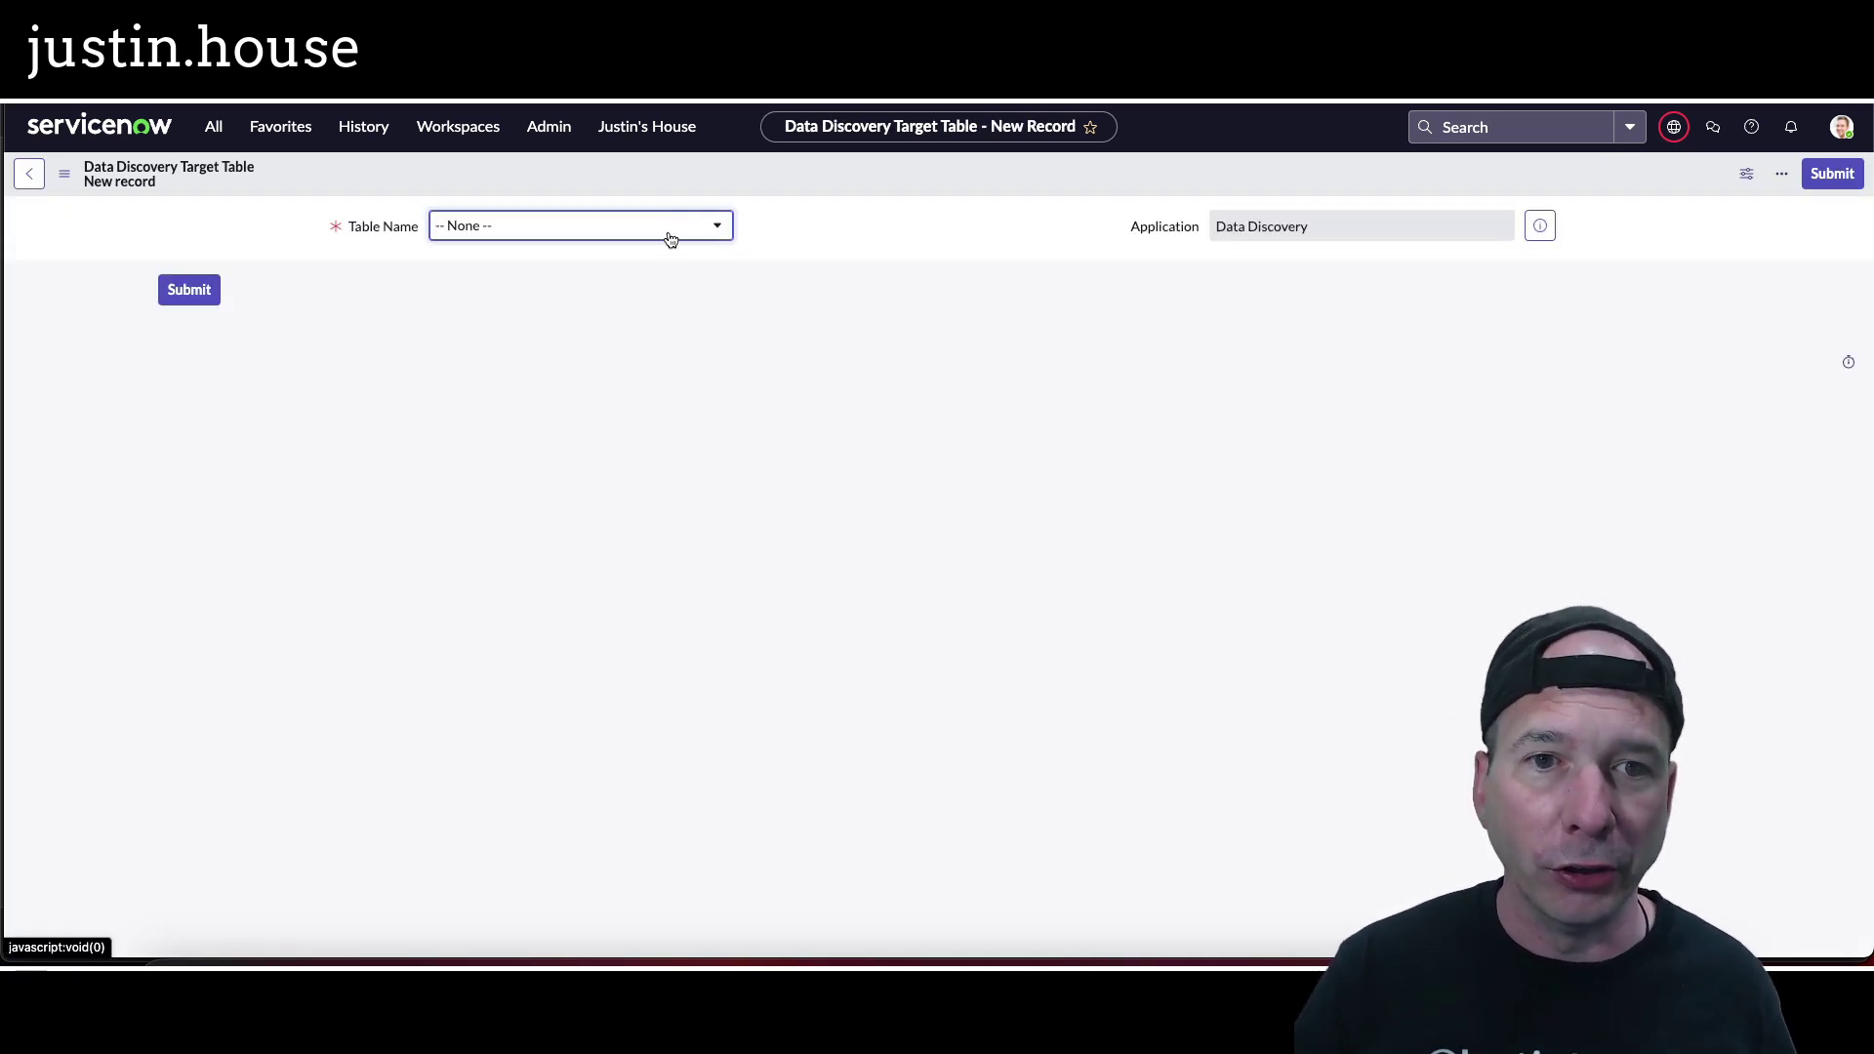
Add the Version History table as a second Data Discovery target table
{"action": "left_click", "coordinate": [660, 239]}
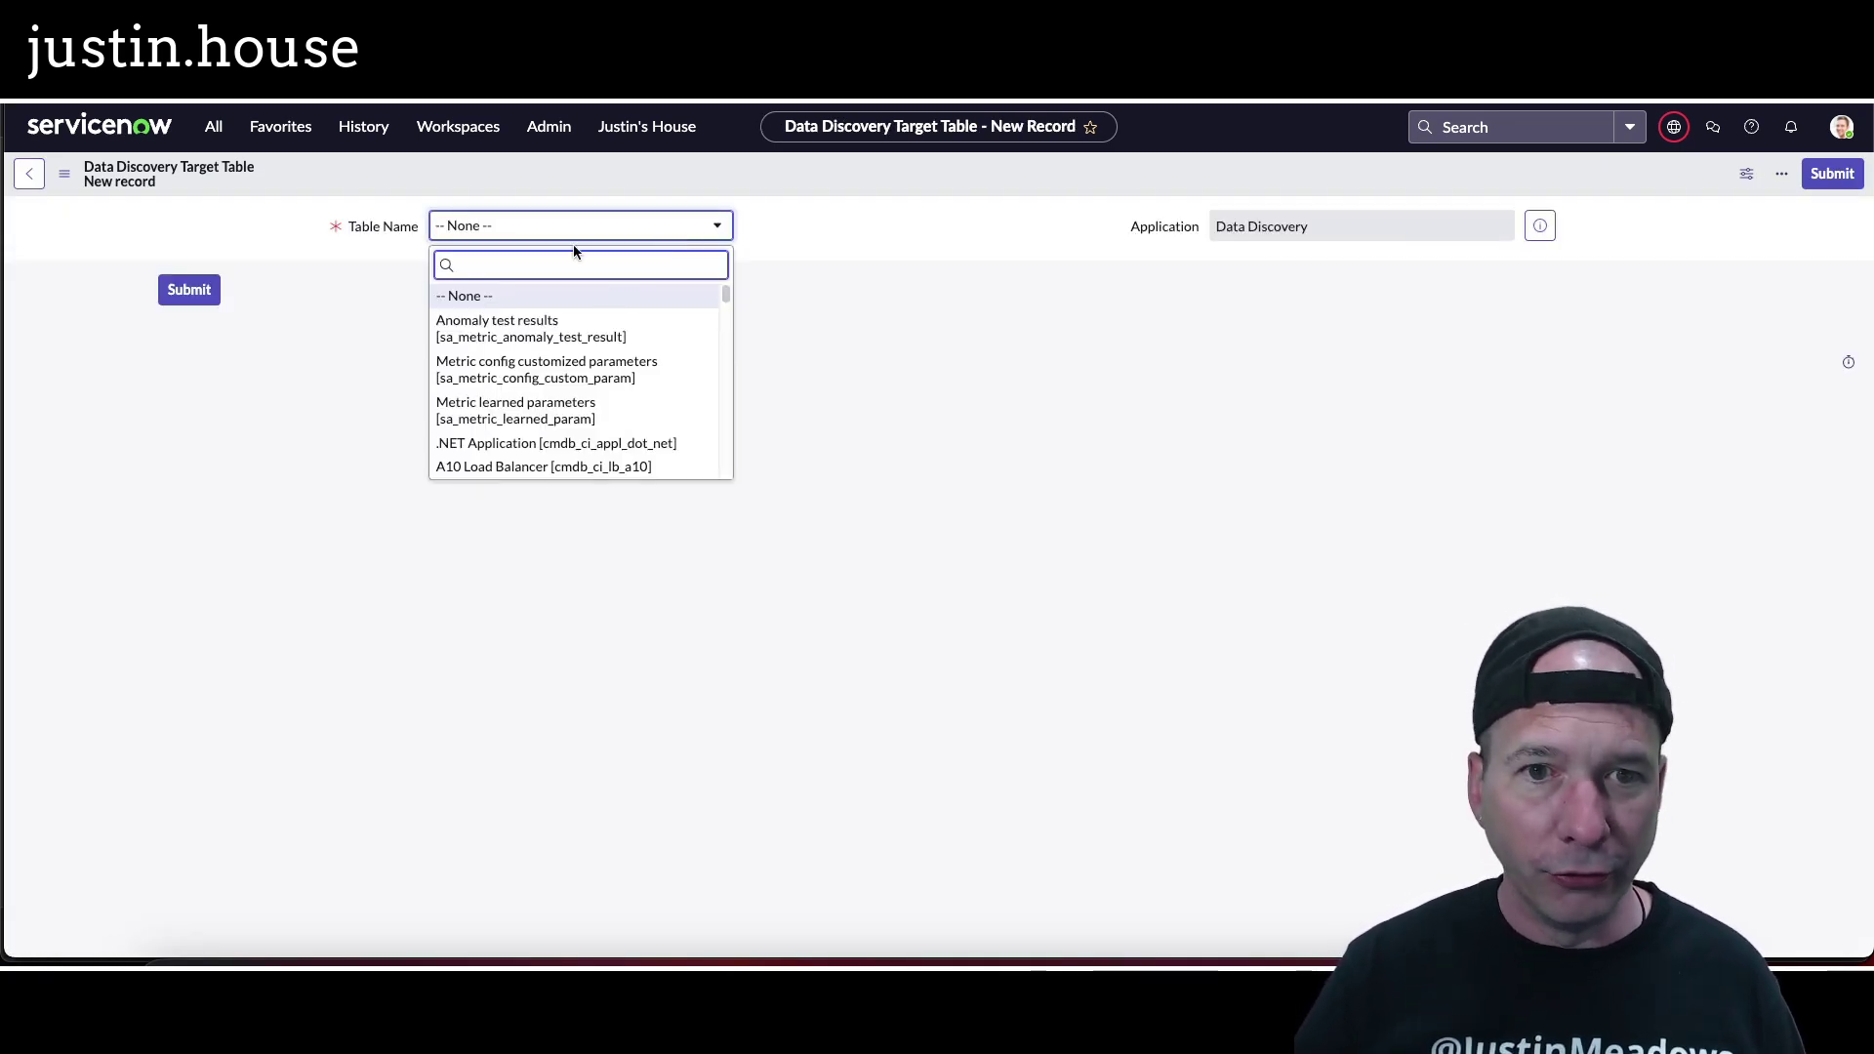
{"action": "type", "text": "version his"}
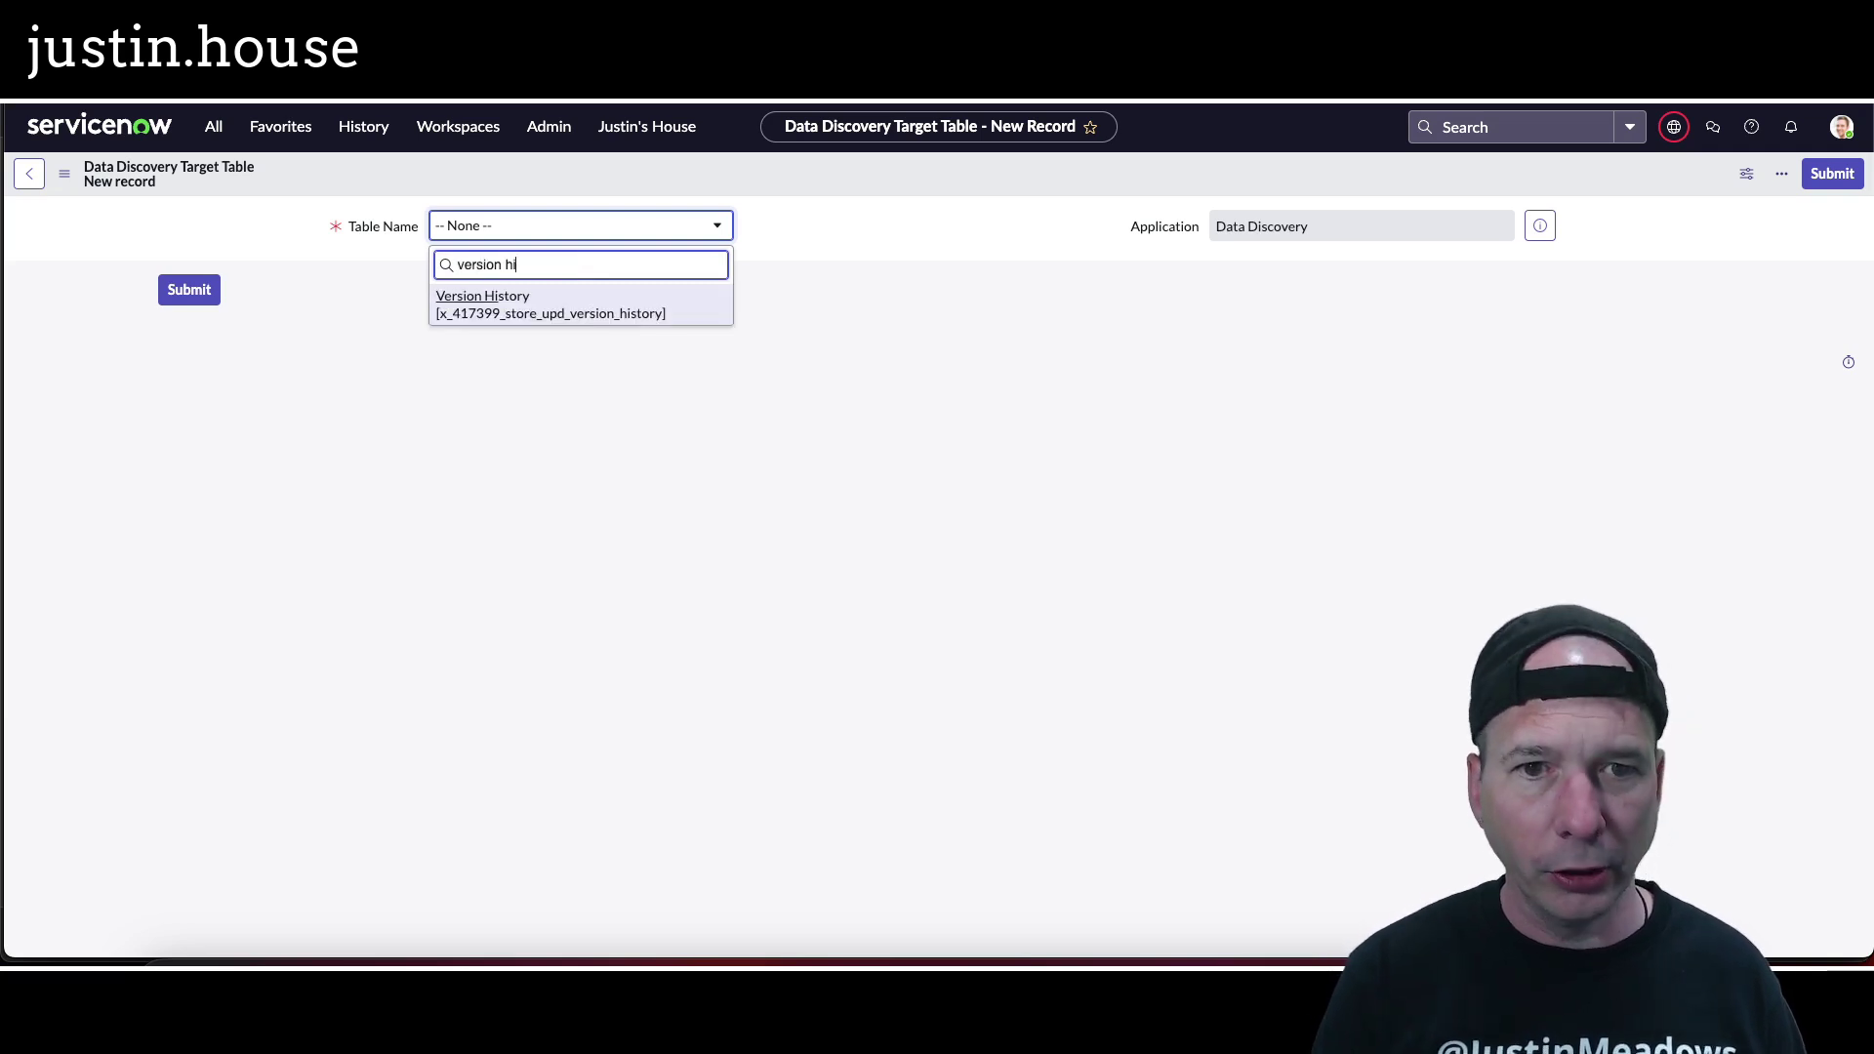
{"action": "left_click", "coordinate": [585, 302]}
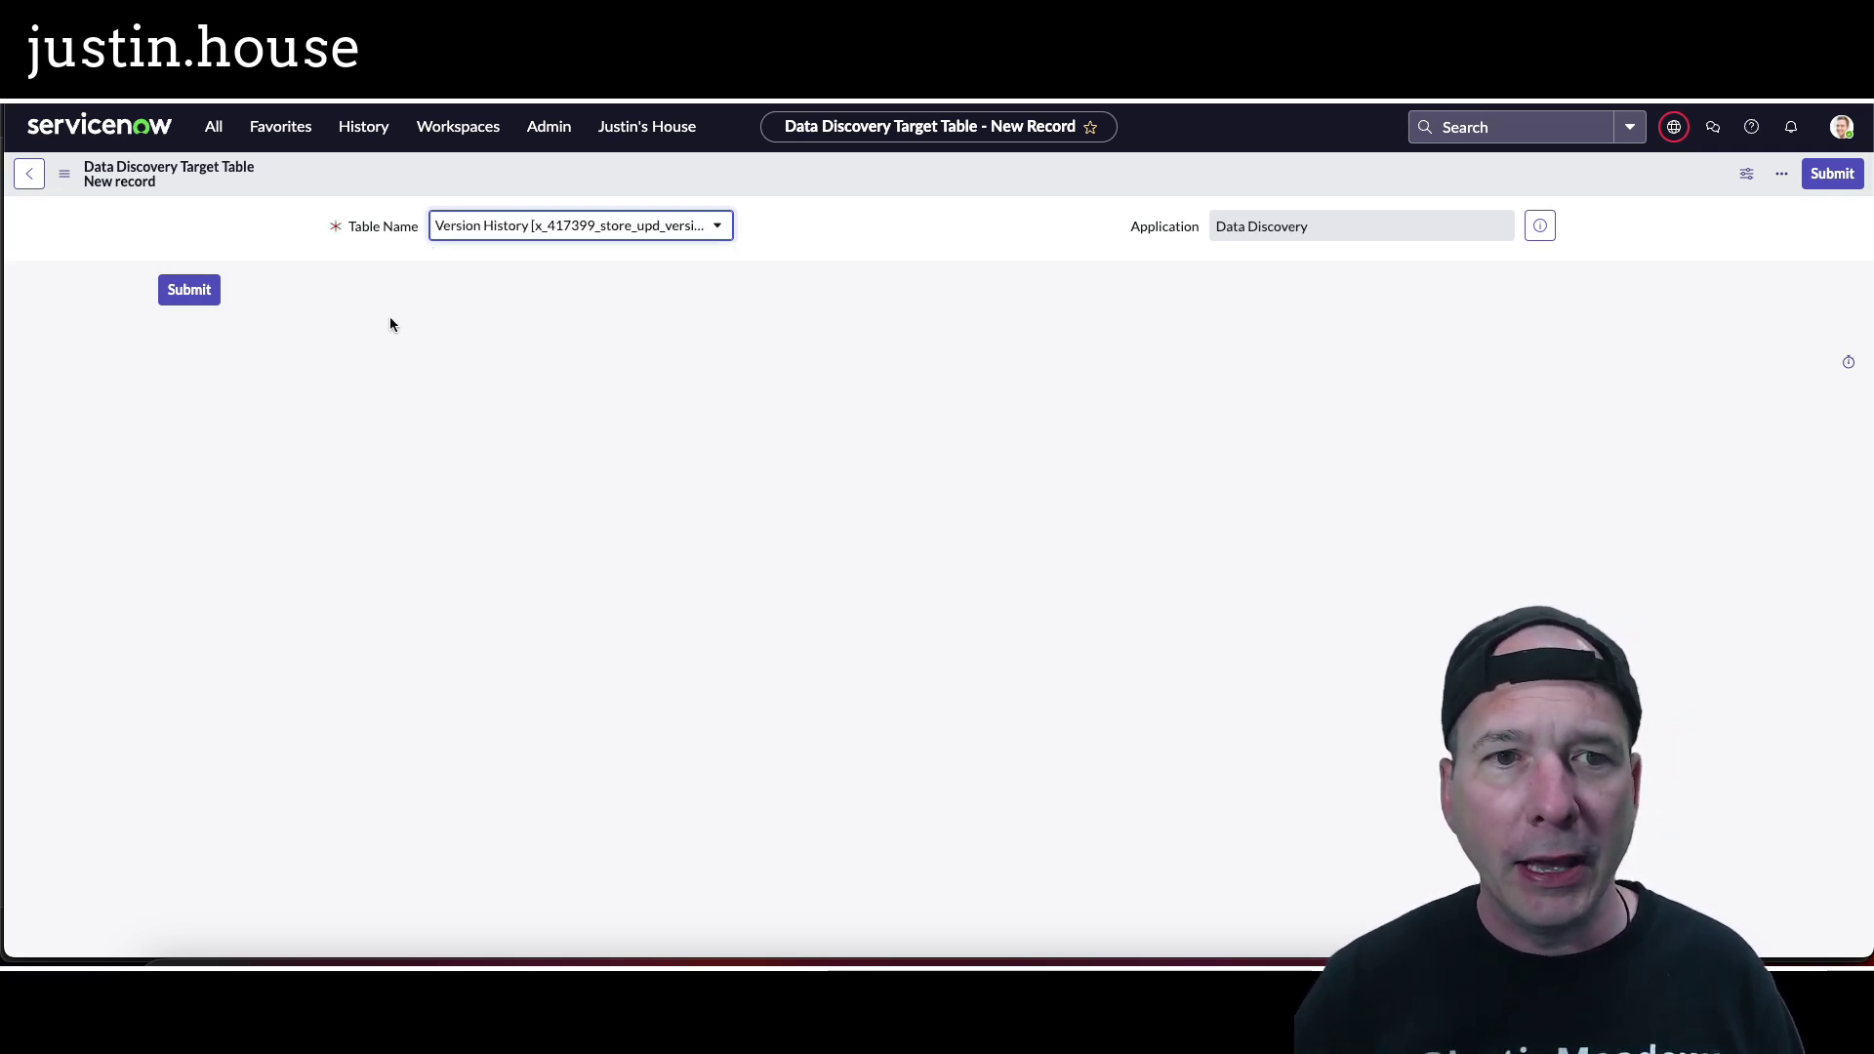
{"action": "left_click", "coordinate": [195, 301]}
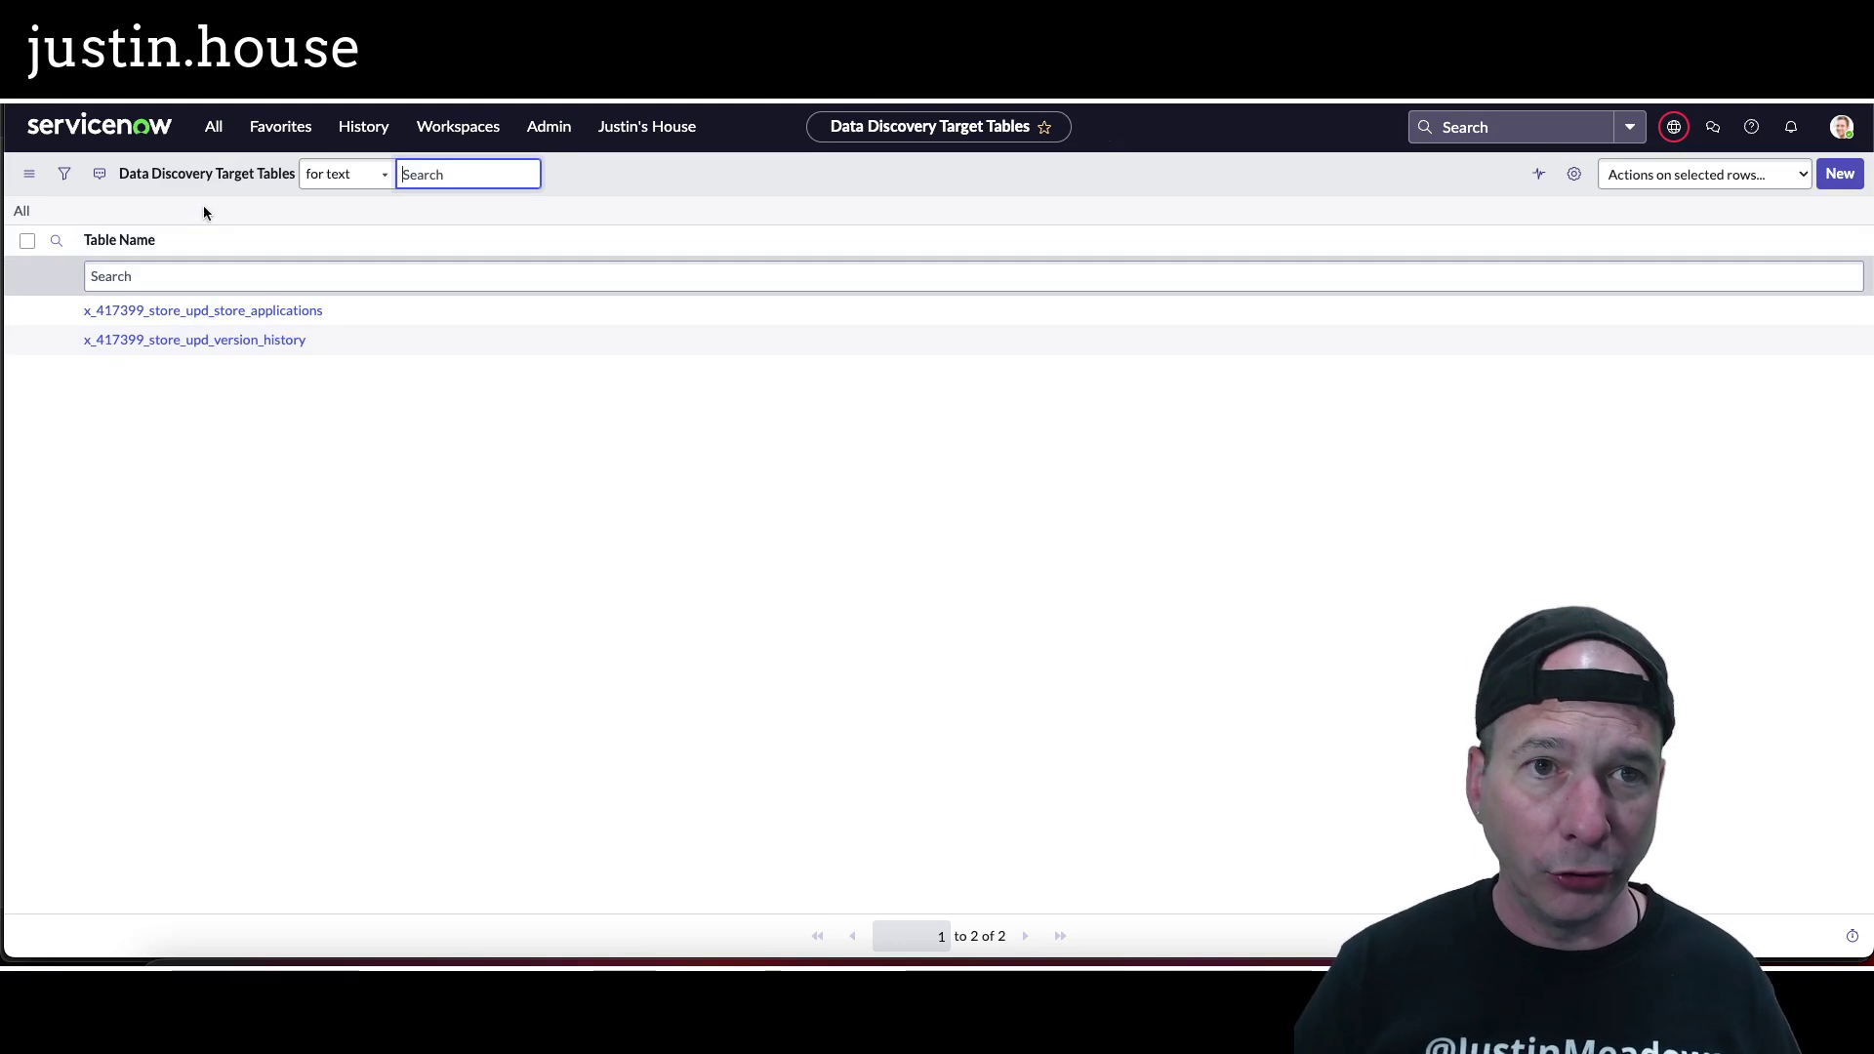
Move Email into the selected Active Data Patterns and save
{"action": "left_click", "coordinate": [213, 126]}
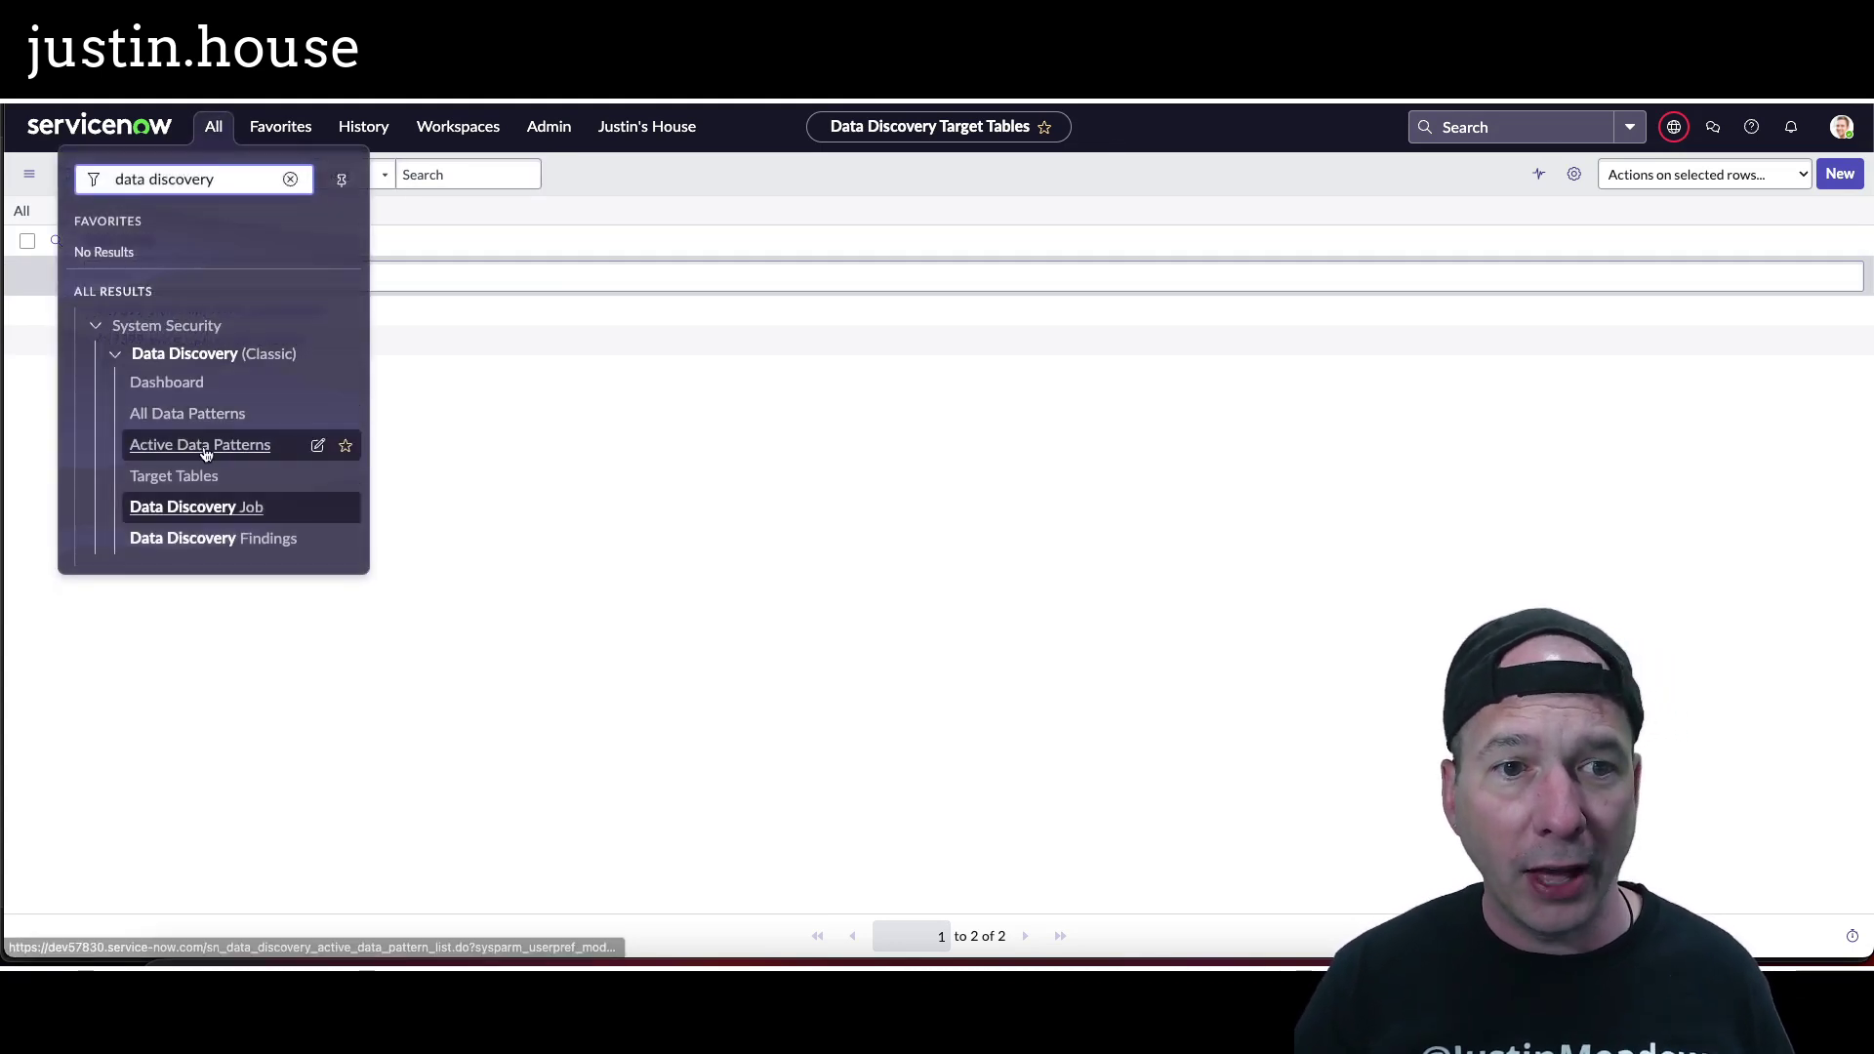
{"action": "left_click", "coordinate": [206, 448]}
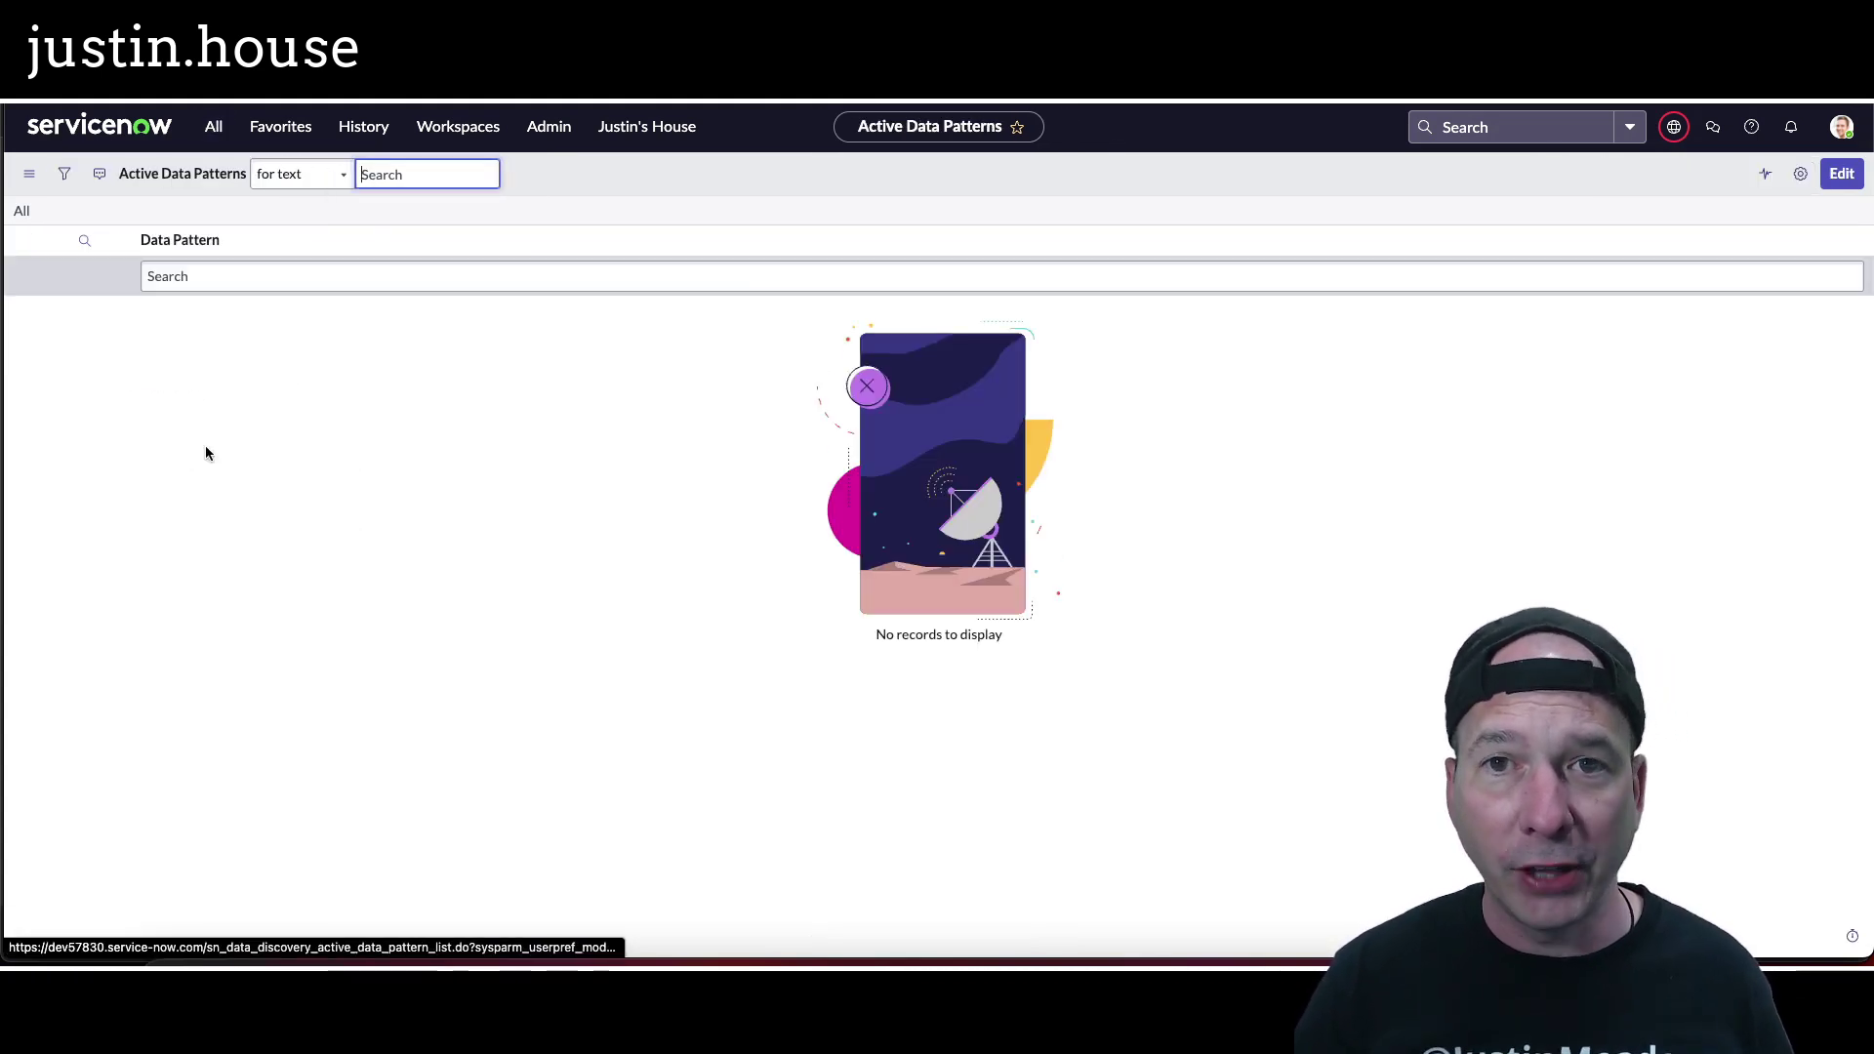
{"action": "left_click", "coordinate": [1845, 176]}
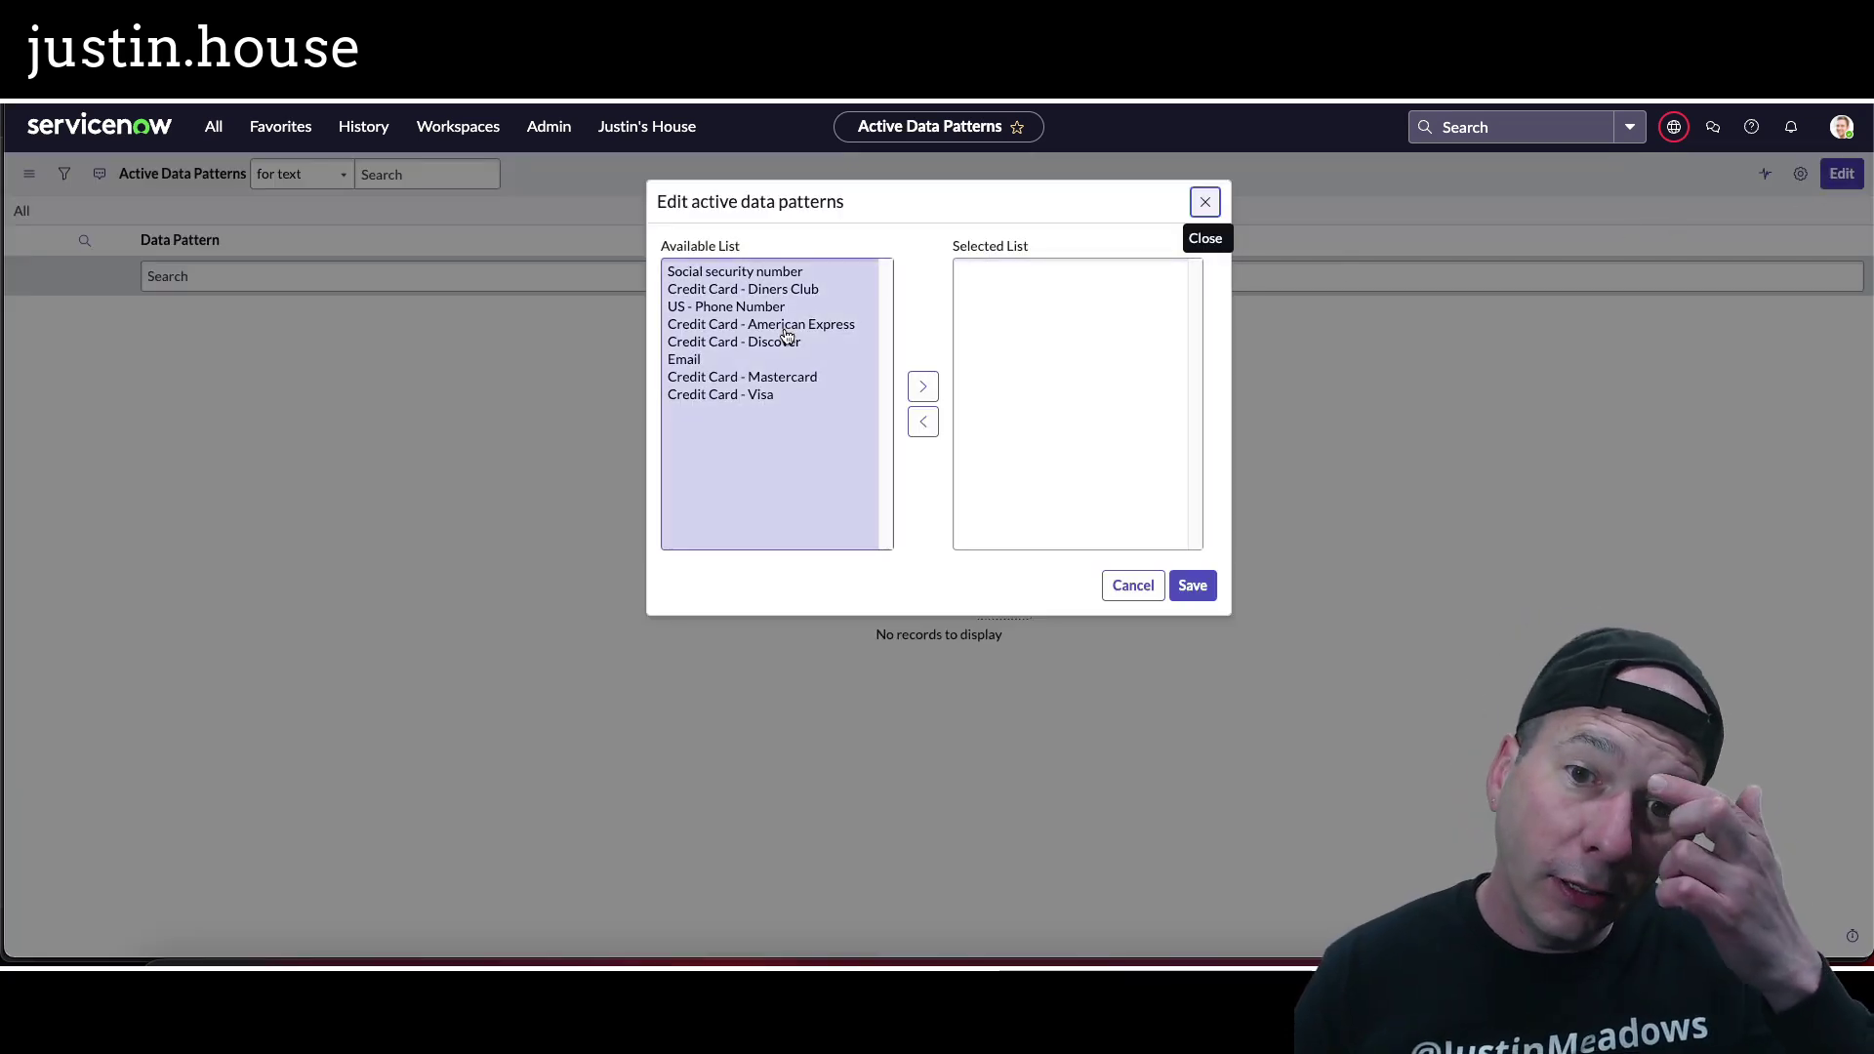
{"action": "left_click", "coordinate": [771, 362]}
{"action": "left_click", "coordinate": [922, 388]}
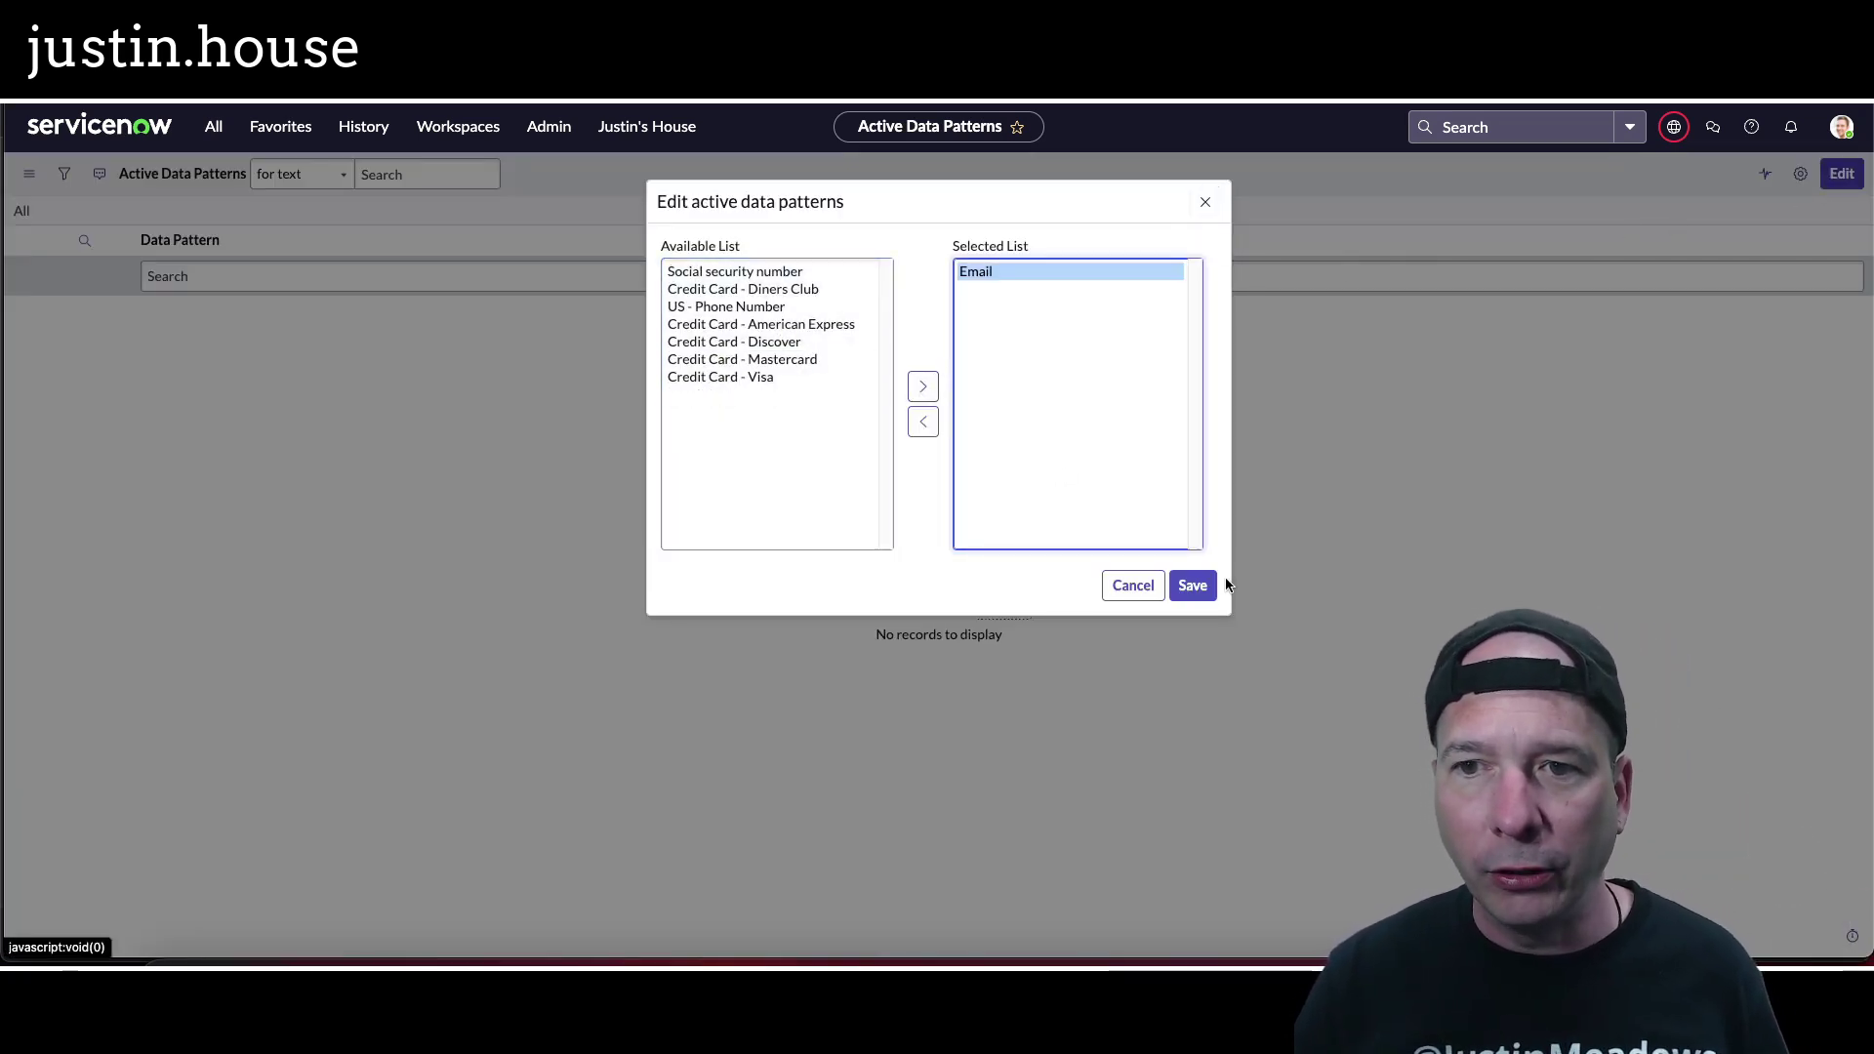
{"action": "left_click", "coordinate": [1193, 586]}
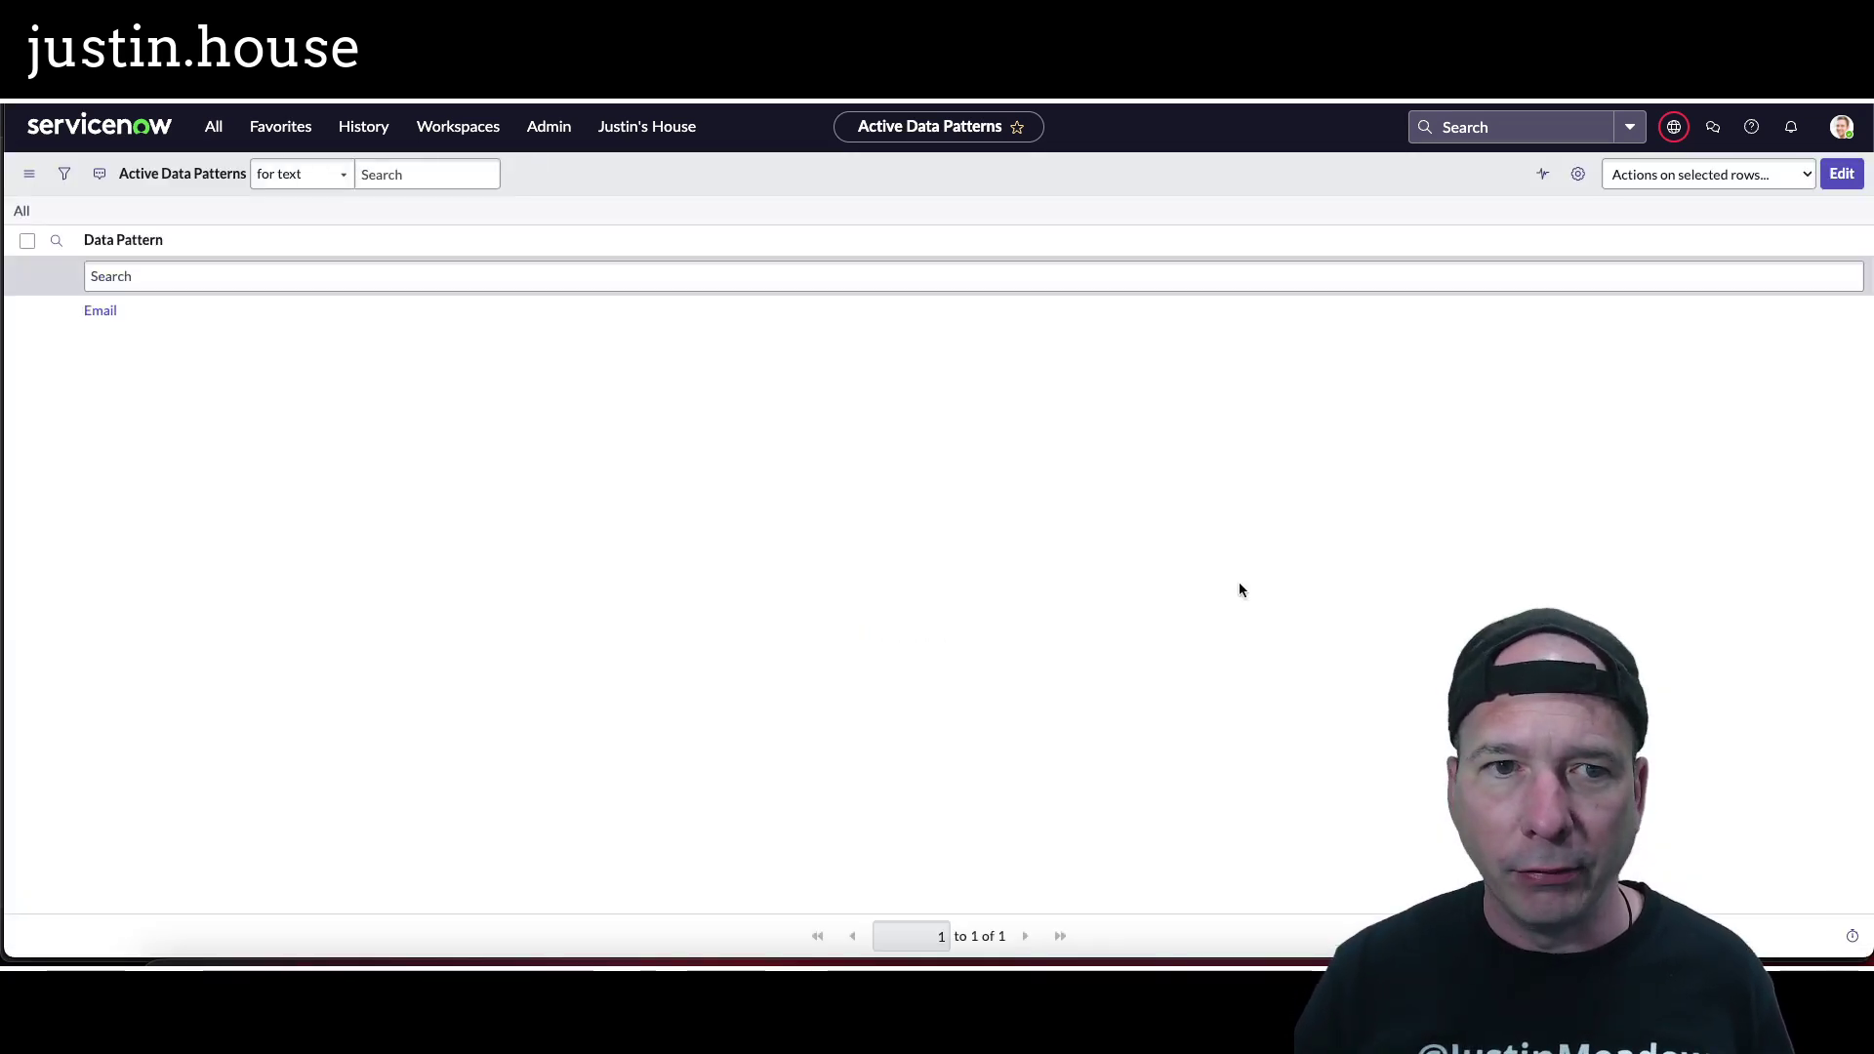
Inspect the Email pattern's read-only Expression, then return to Active Data Patterns
{"action": "left_click", "coordinate": [98, 310]}
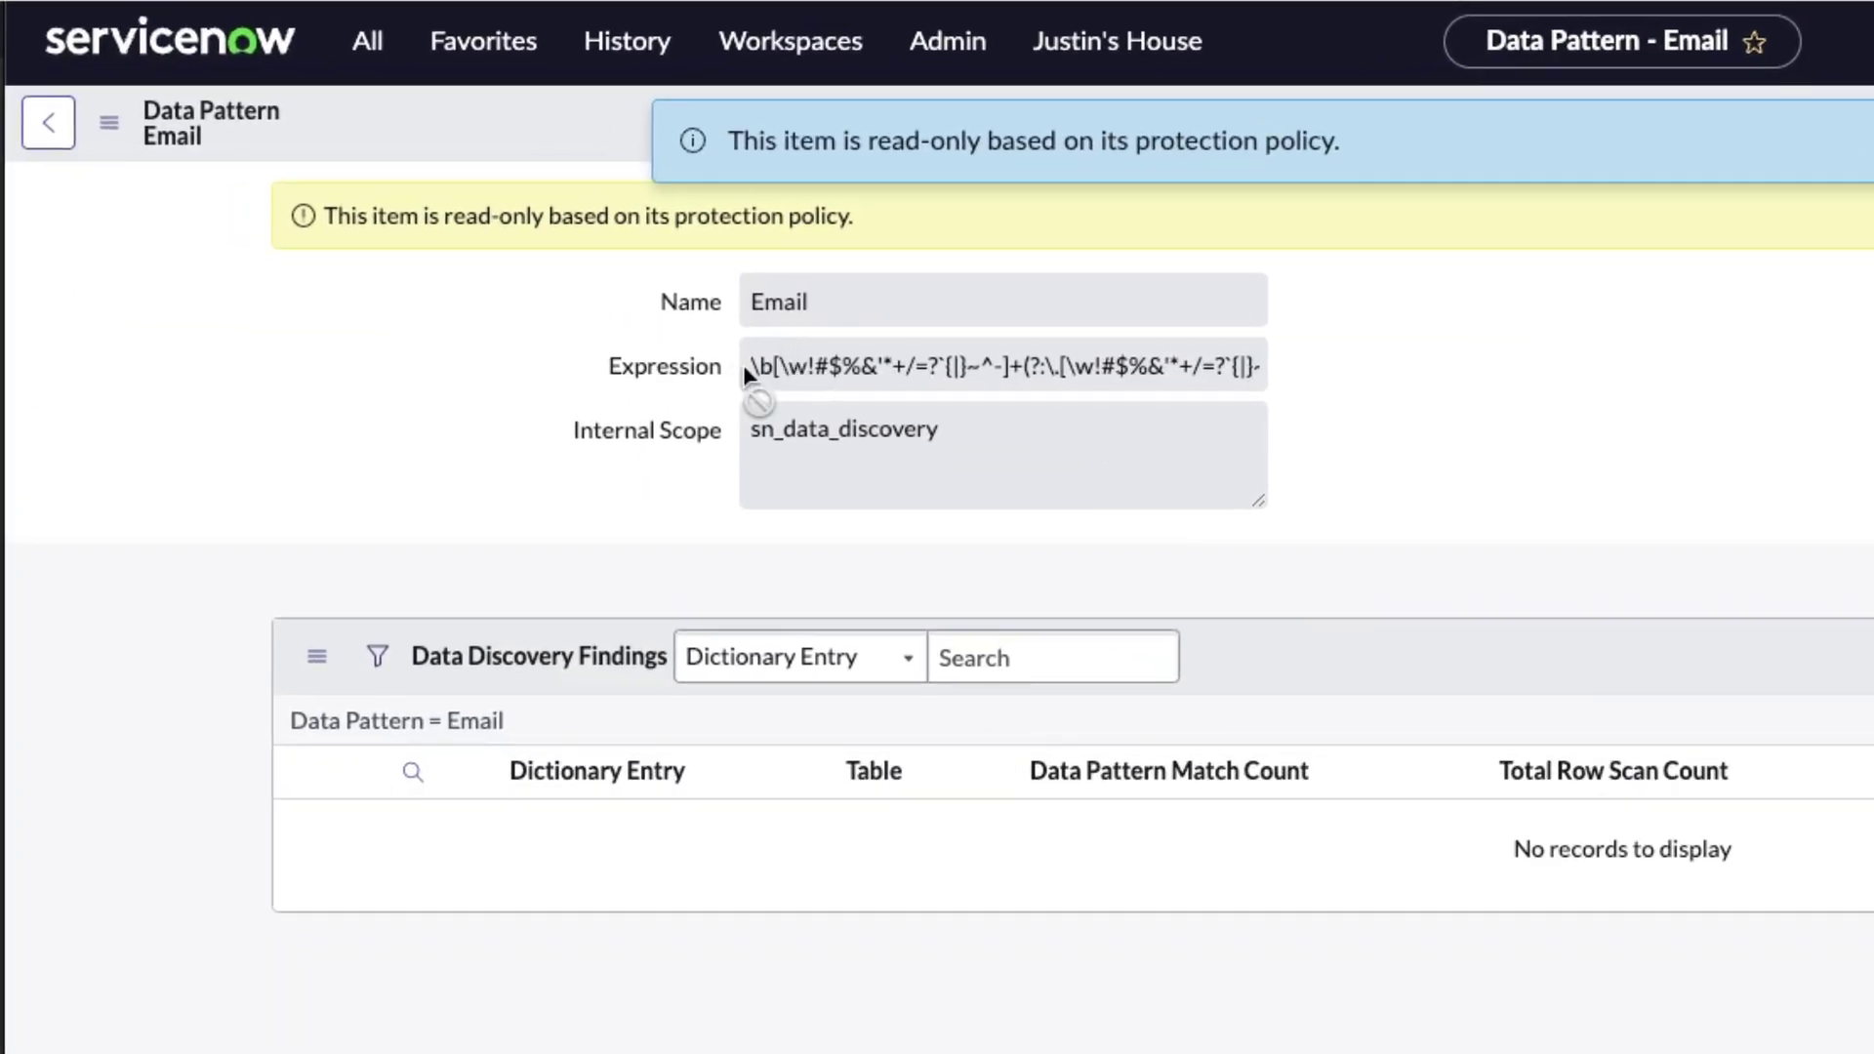
{"action": "left_click_drag", "start_coordinate": [742, 365], "coordinate": [1322, 389]}
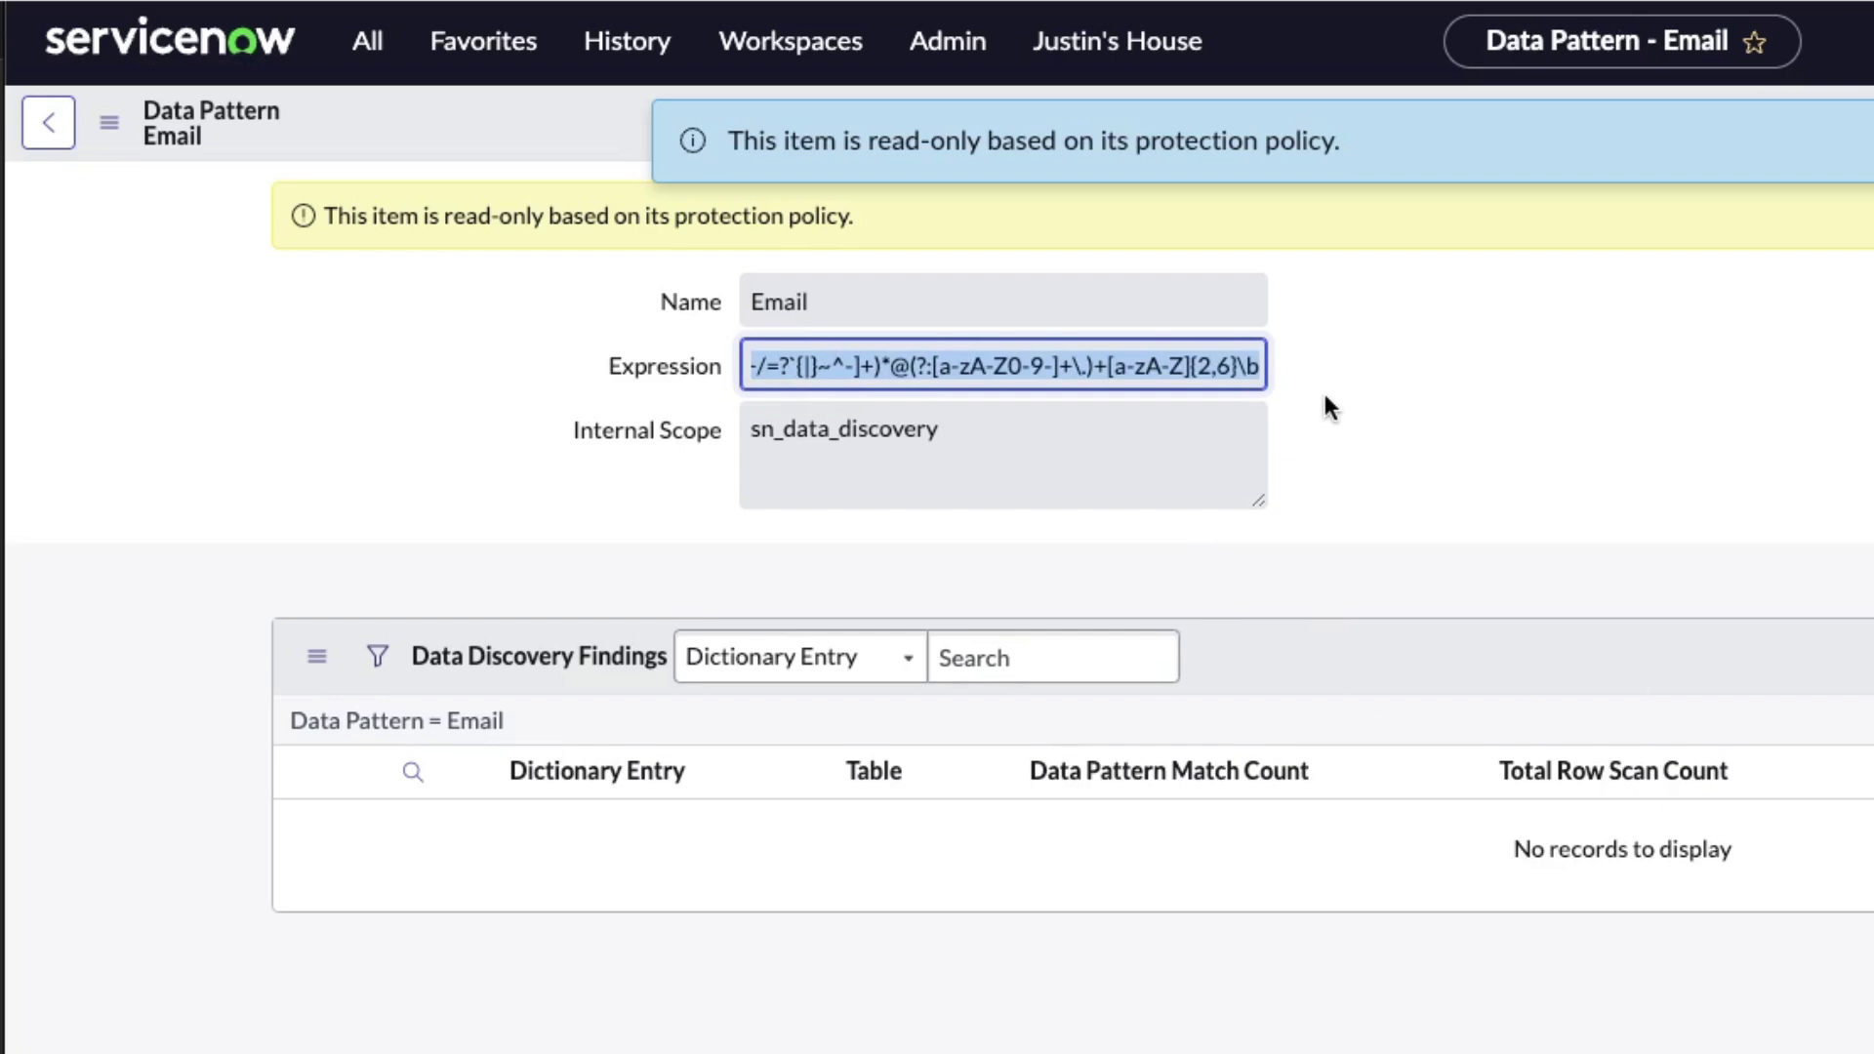
{"action": "left_click", "coordinate": [1329, 405]}
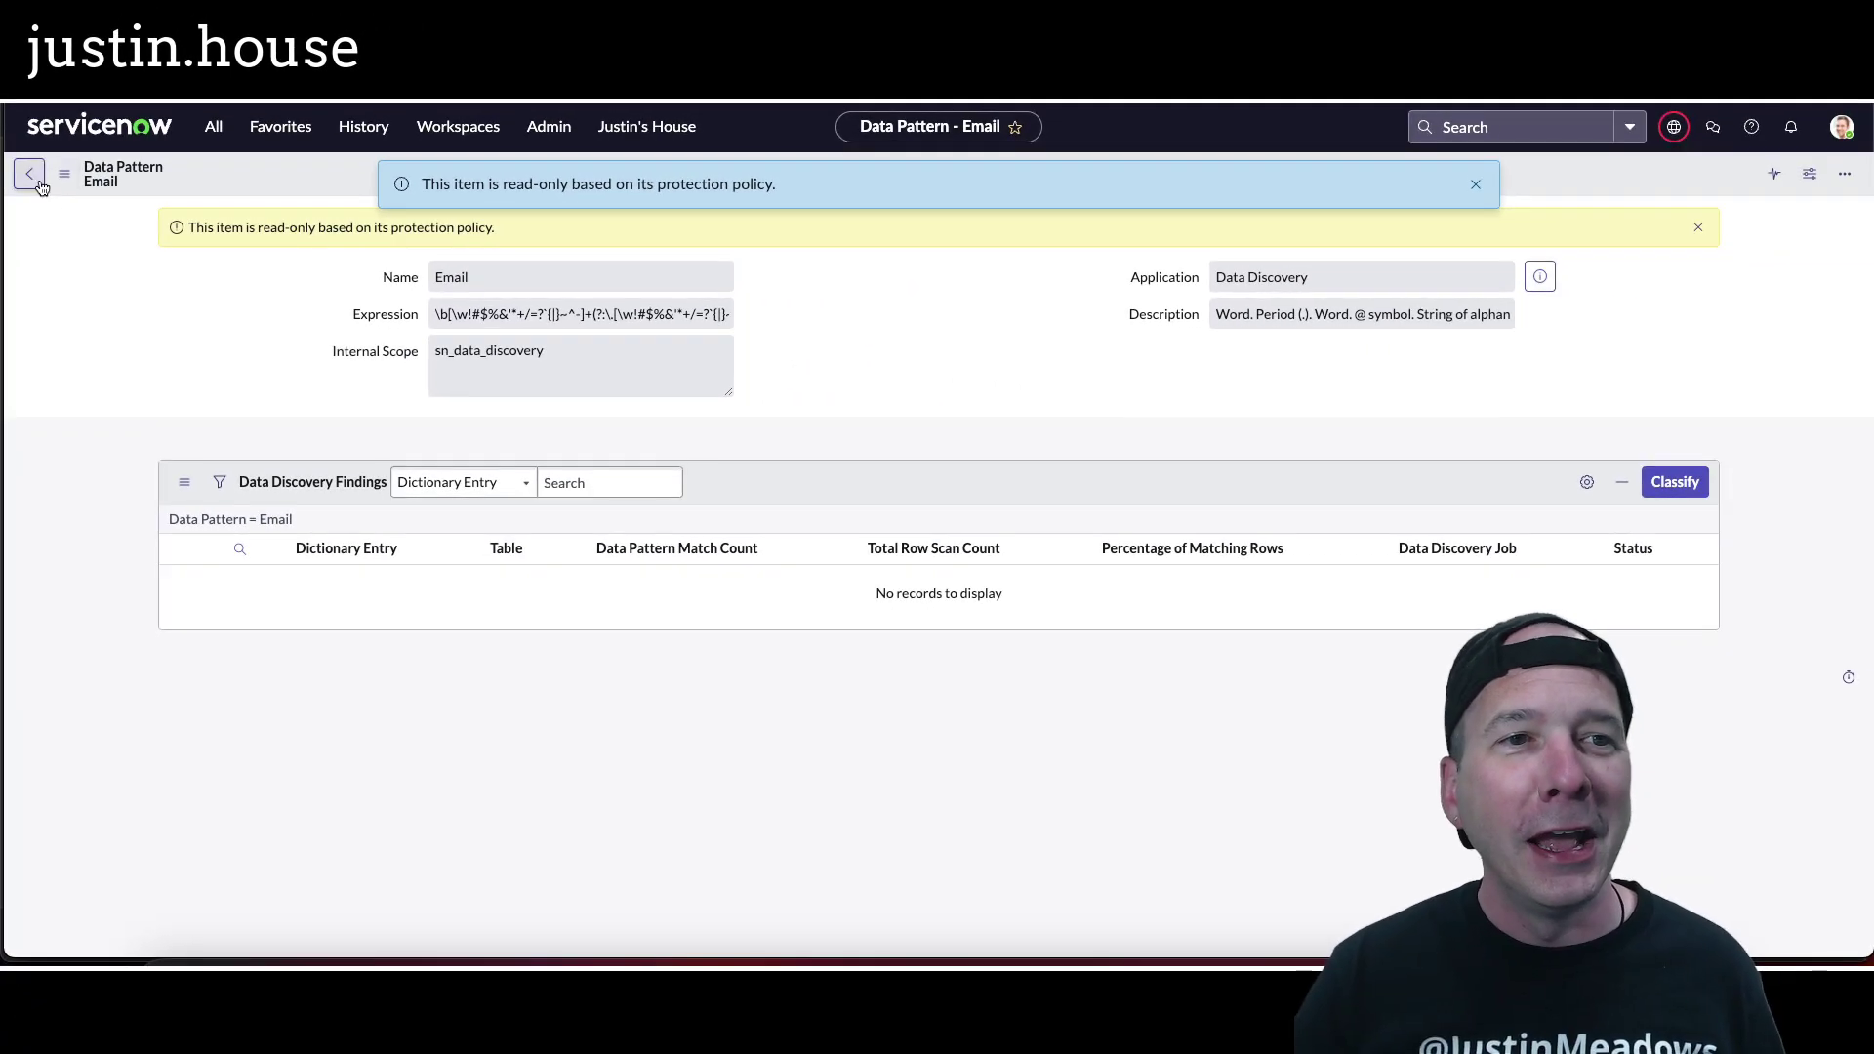
{"action": "left_click", "coordinate": [45, 132]}
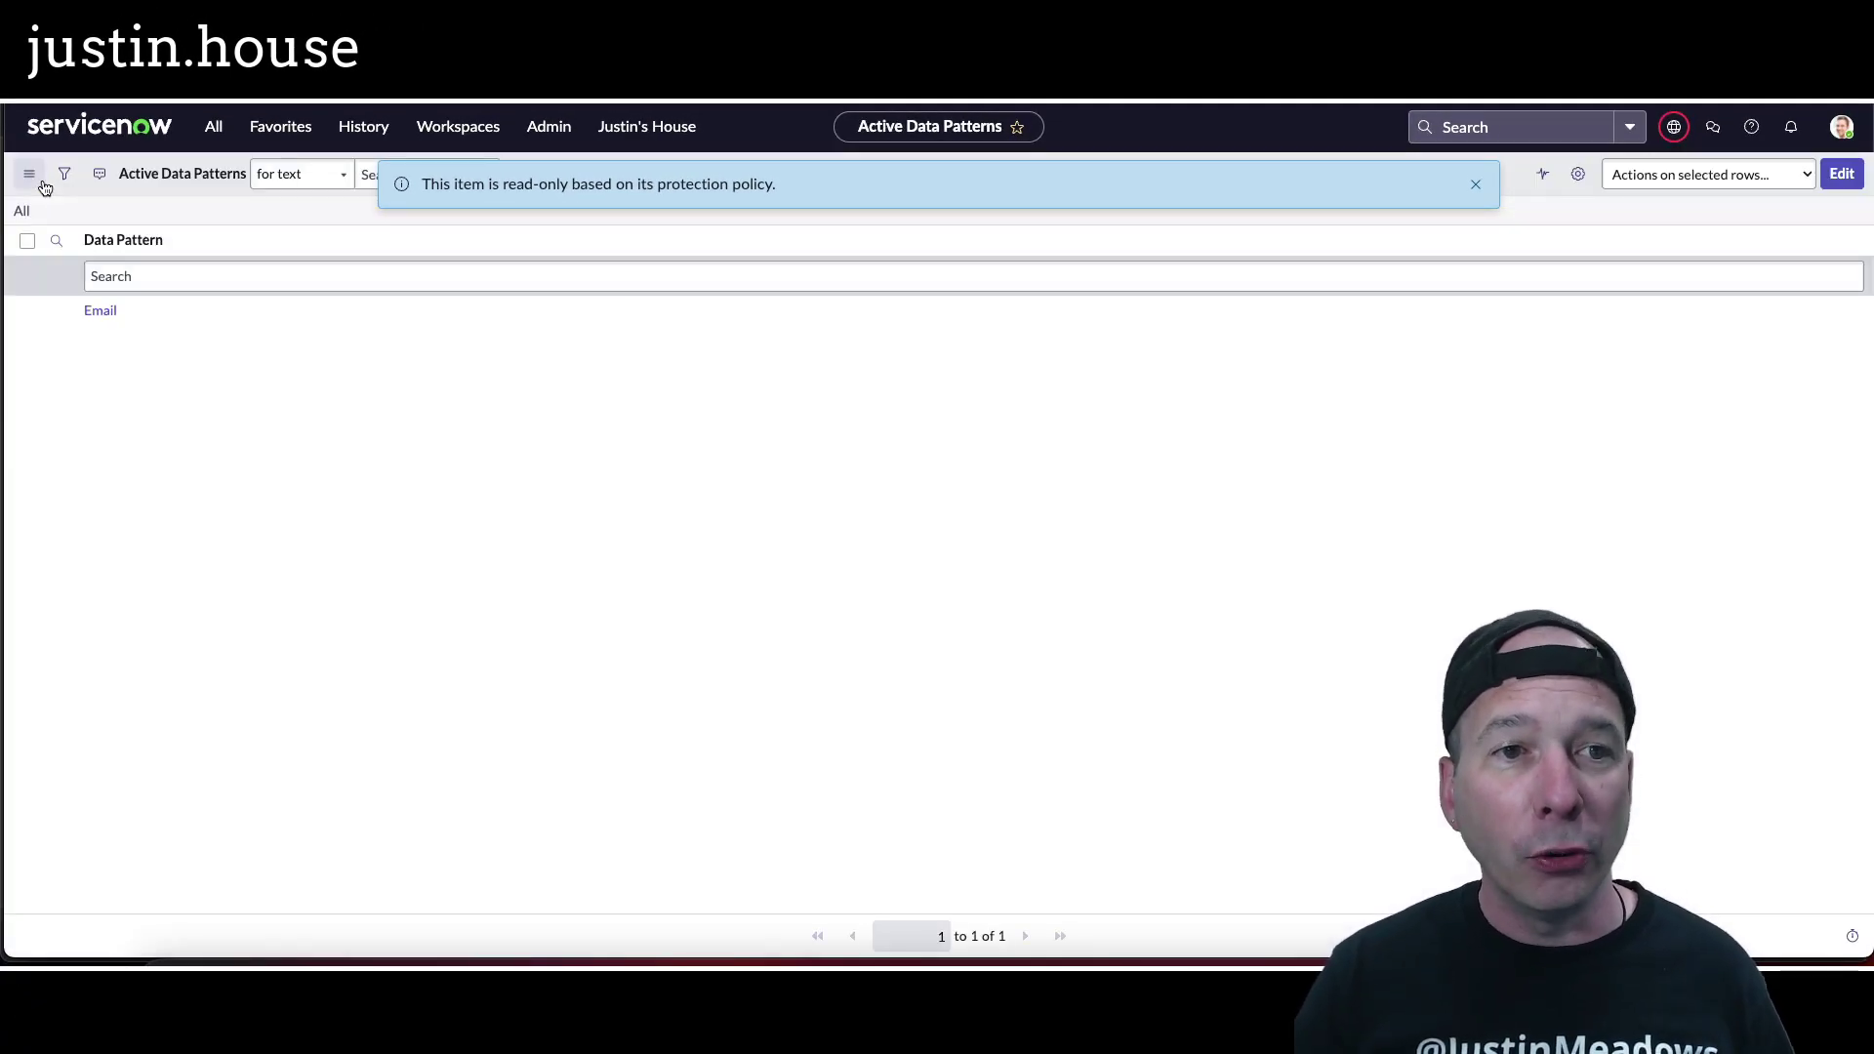
Open the Data Discovery Jobs list, dismiss the read-only notice, and return to the jobs list
{"action": "left_click", "coordinate": [214, 129]}
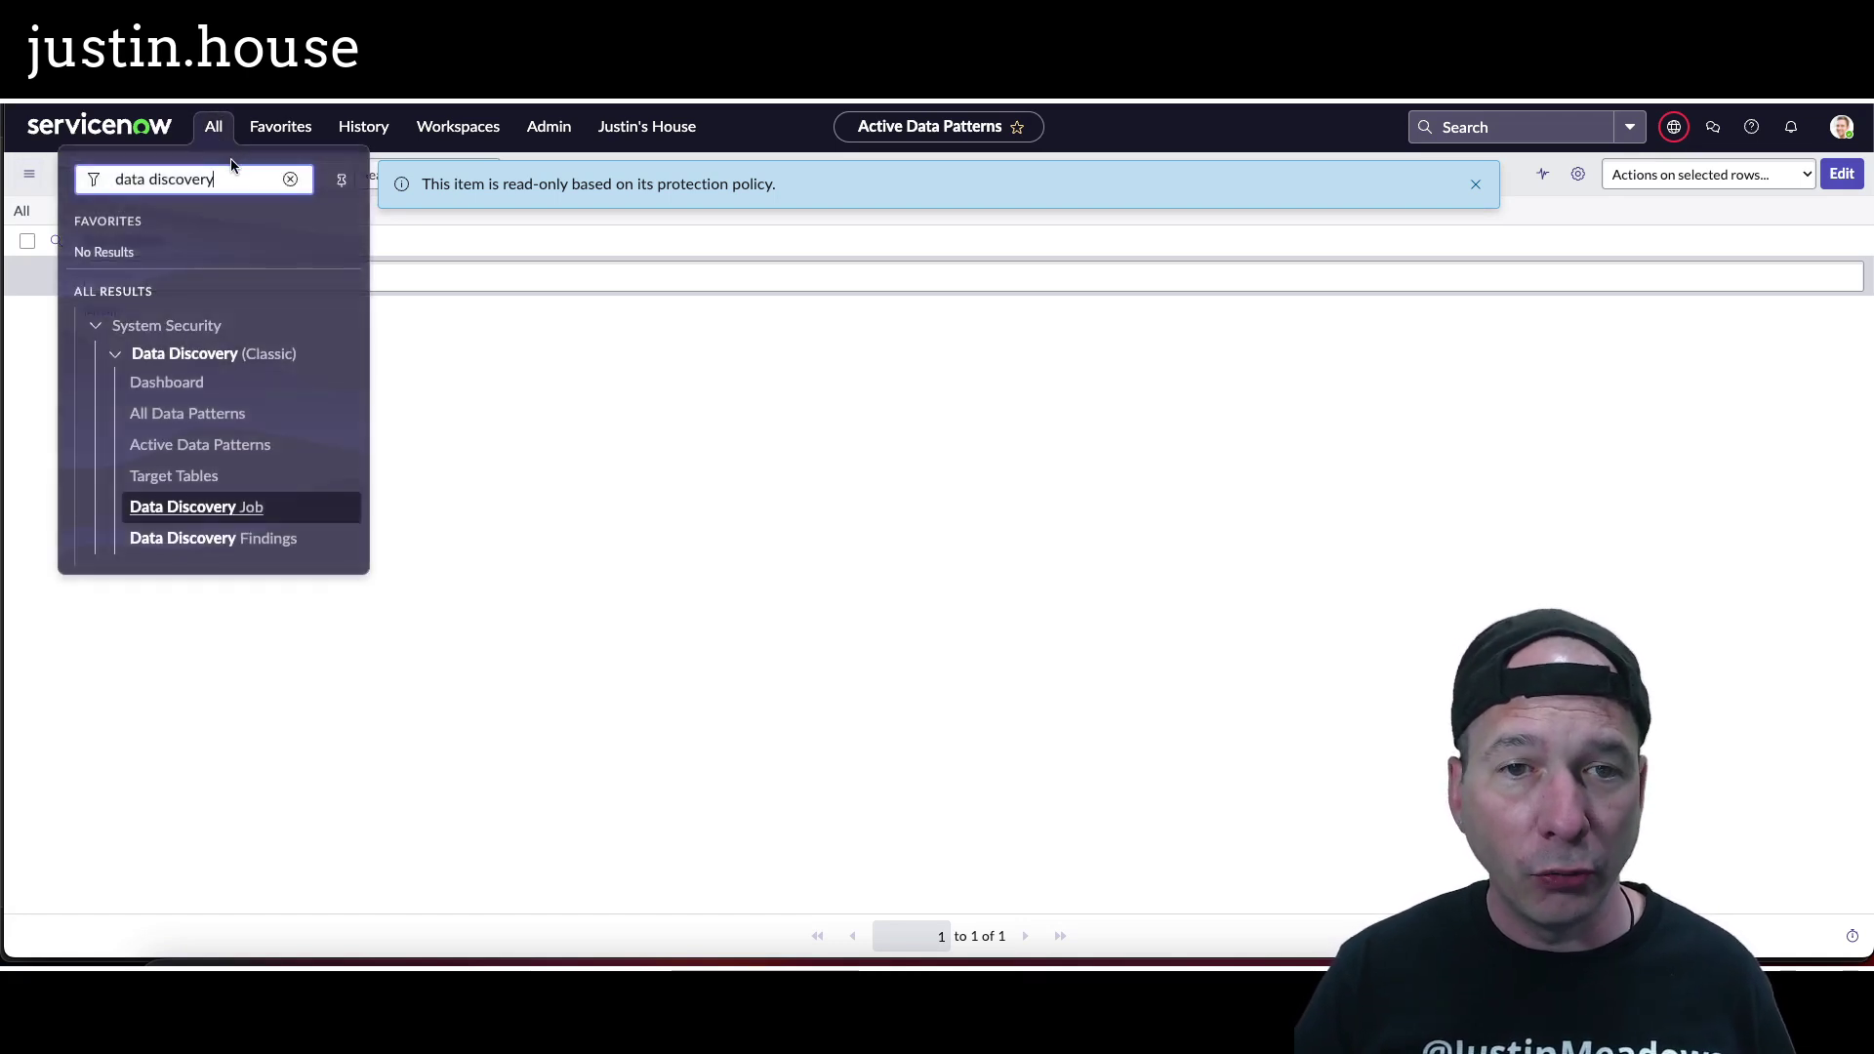
{"action": "left_click", "coordinate": [178, 509]}
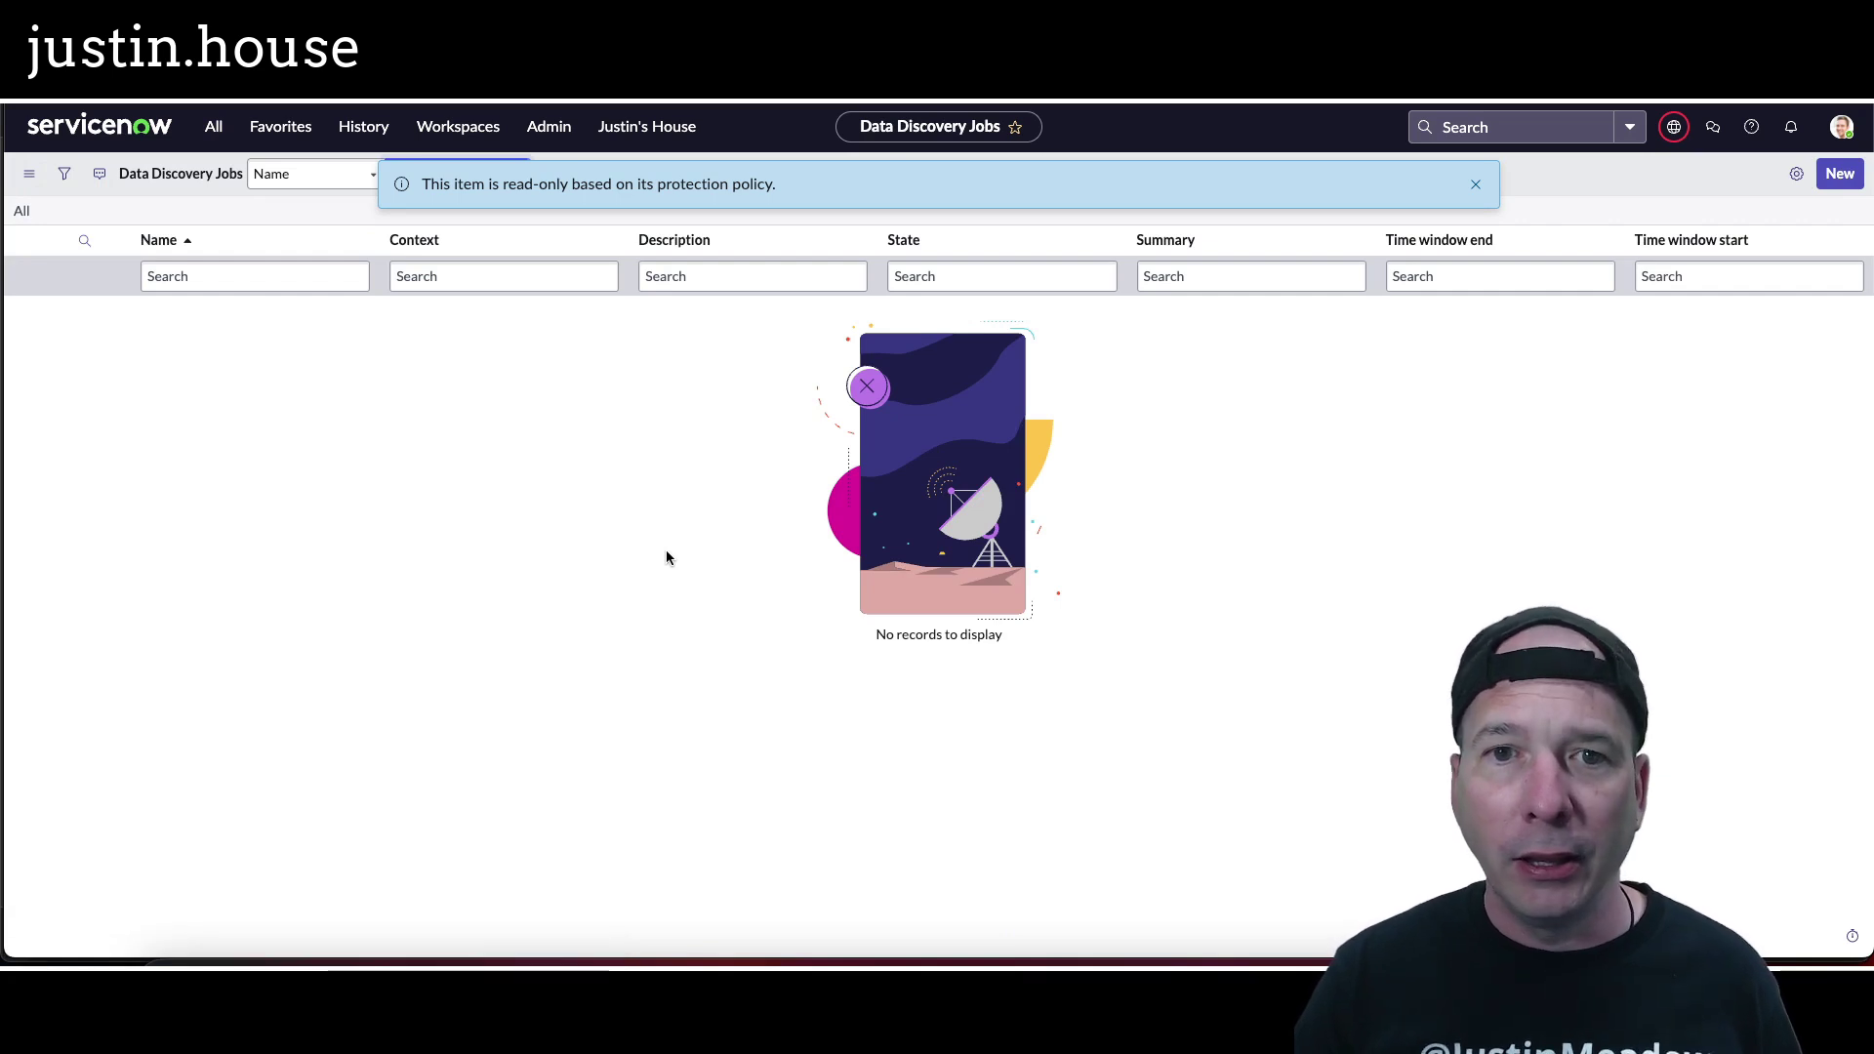
{"action": "left_click", "coordinate": [1475, 185]}
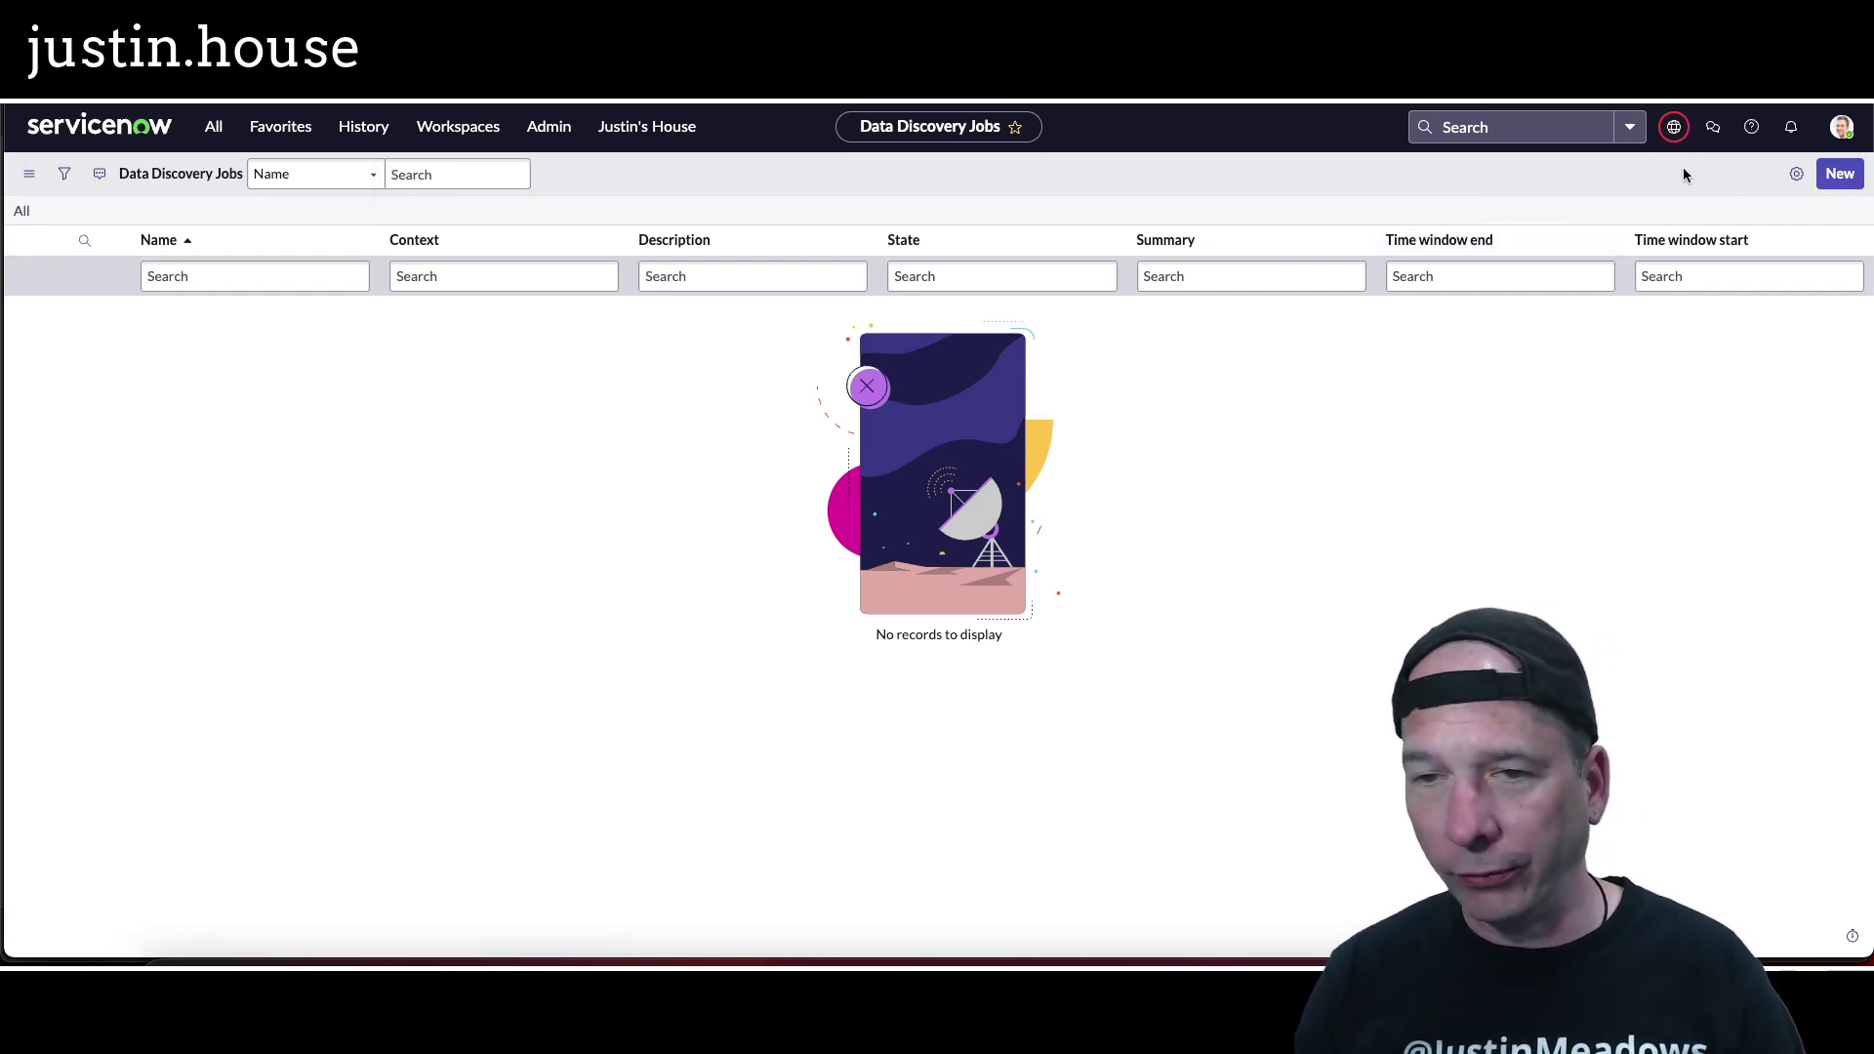
{"action": "left_click", "coordinate": [1842, 176]}
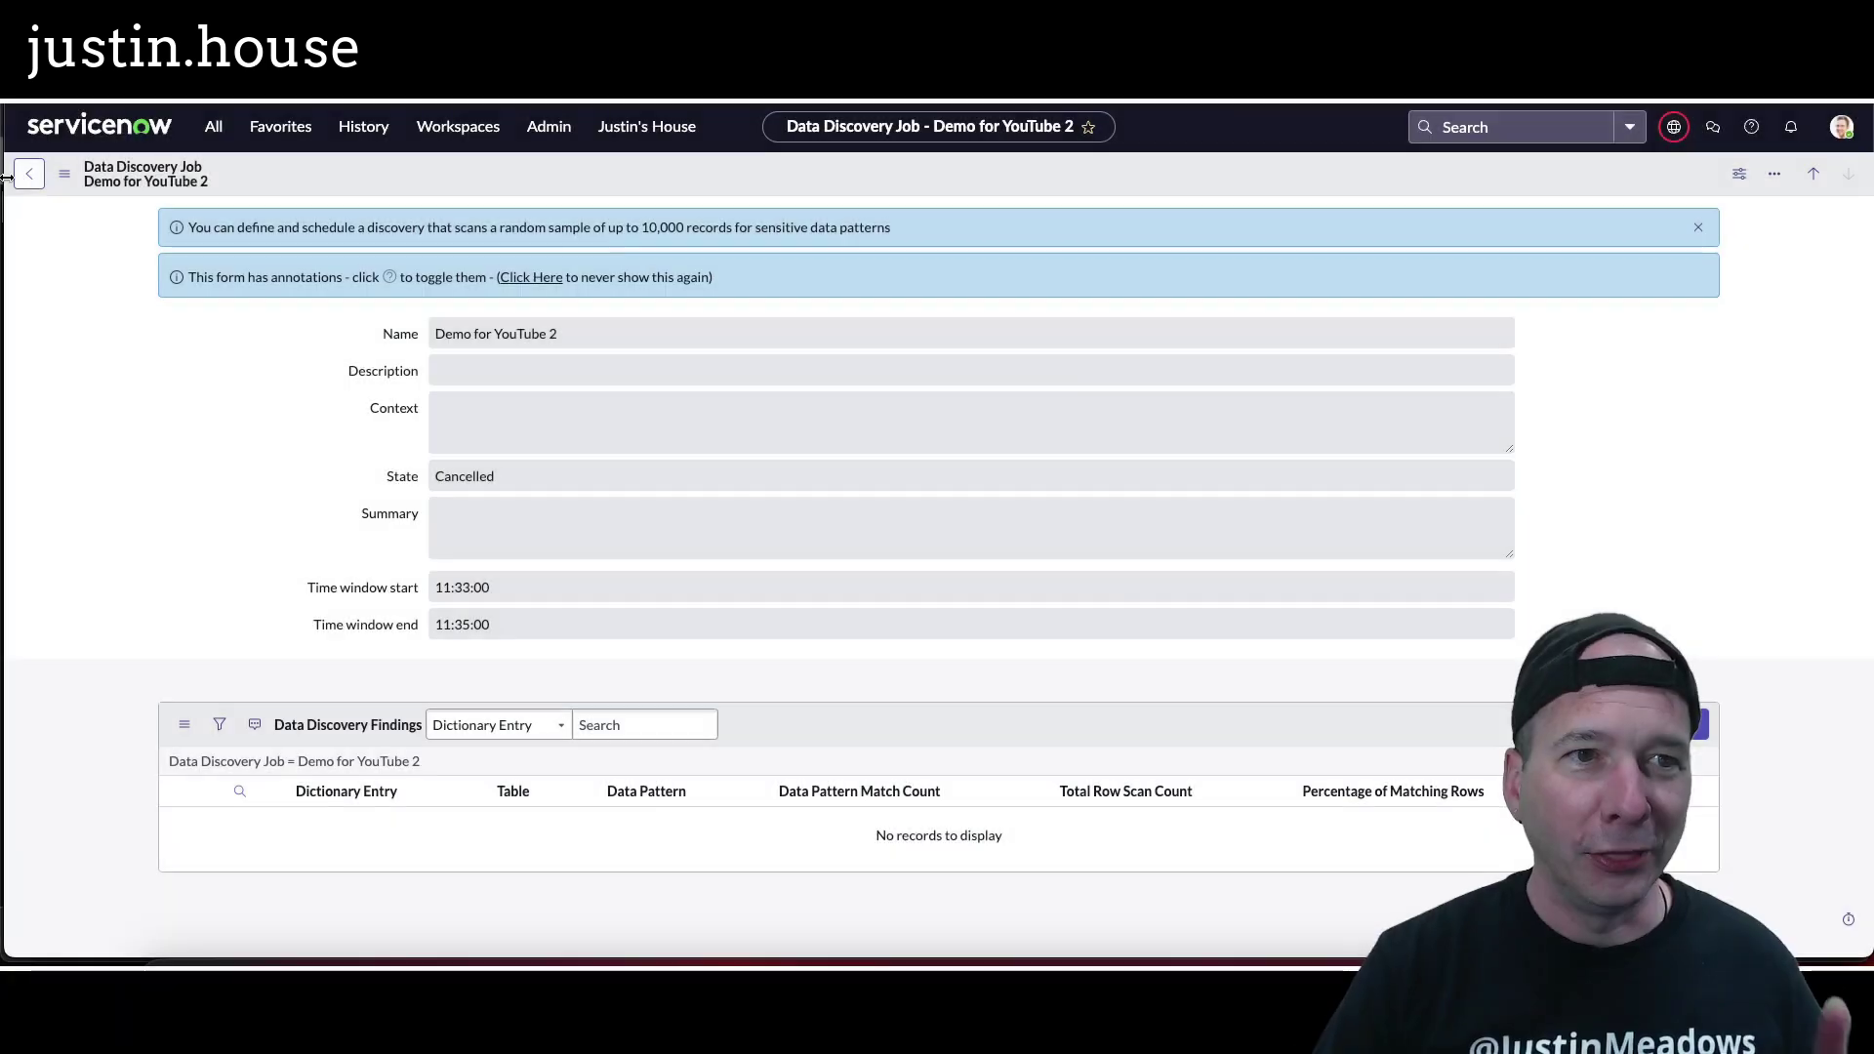
{"action": "left_click", "coordinate": [29, 174]}
Start a new job 'Demo for YouTube 3' with a 13:35:00–13:40:00 time window
{"action": "left_click", "coordinate": [1840, 173]}
{"action": "type", "text": "Demo for YouTube 3"}
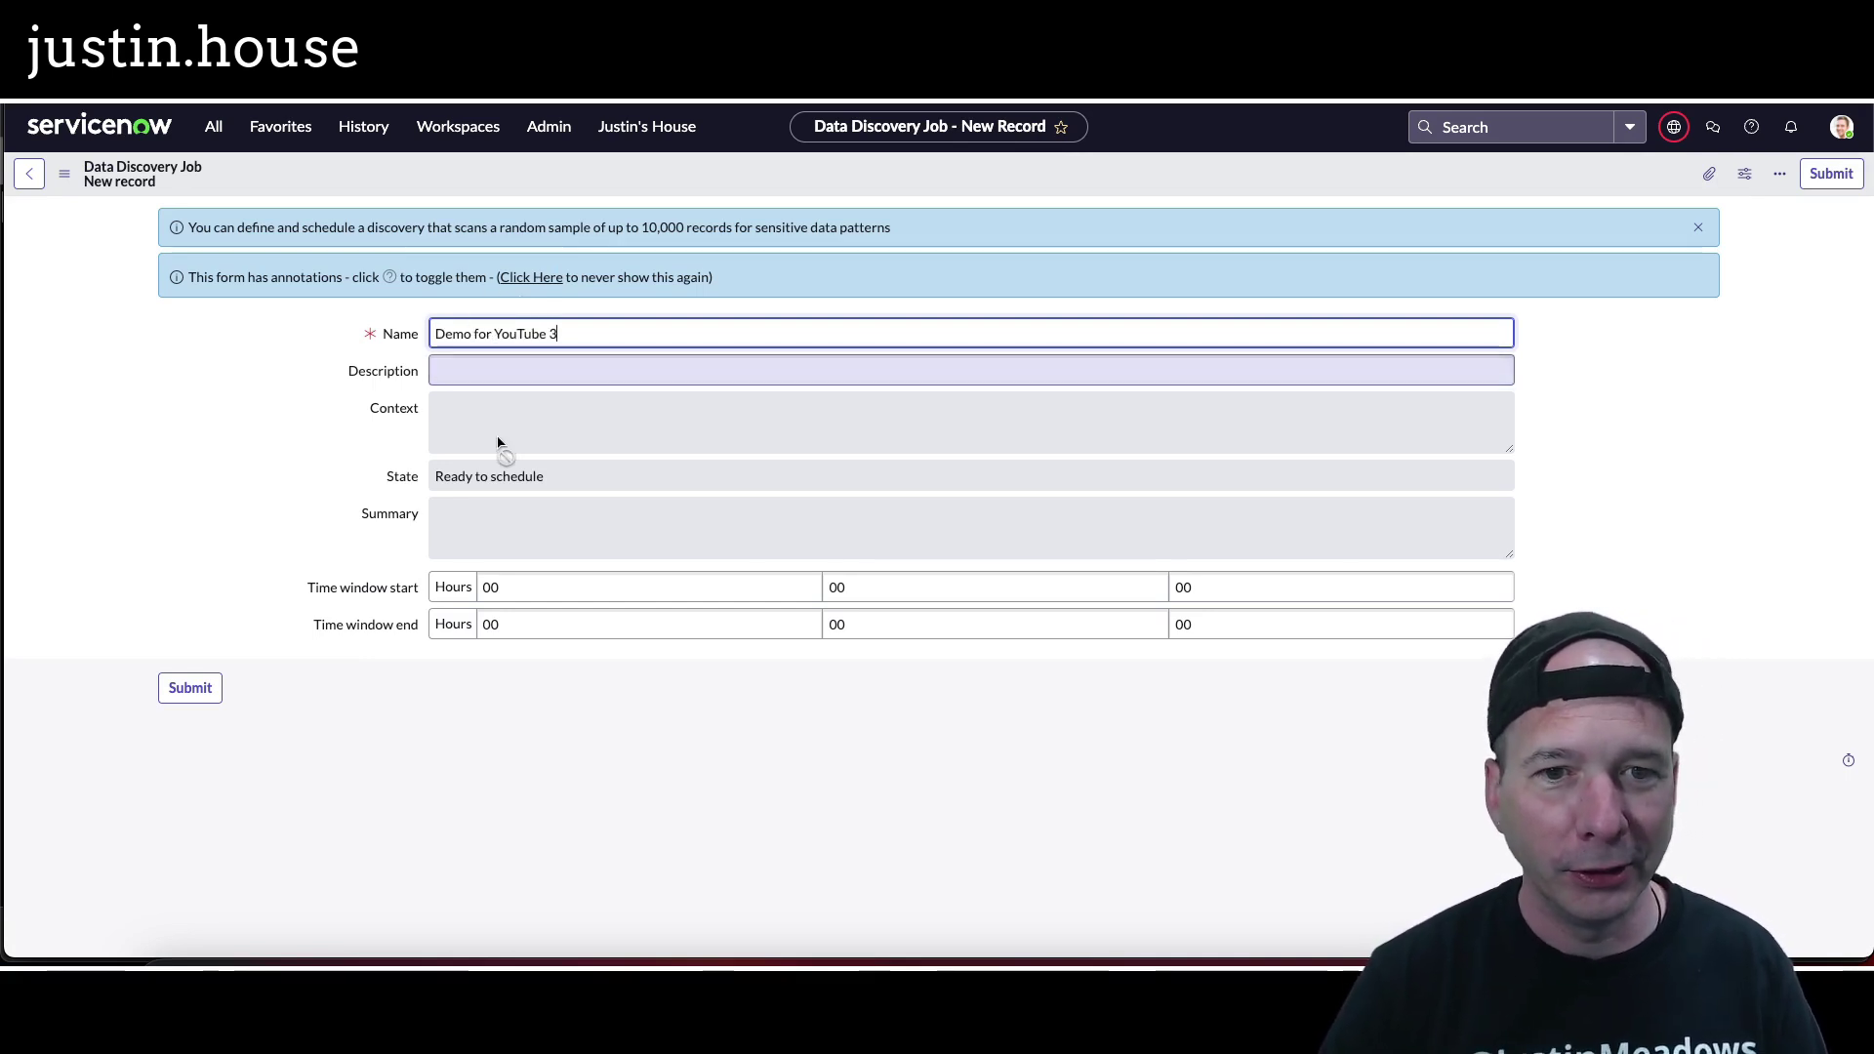
{"action": "left_click", "coordinate": [527, 578]}
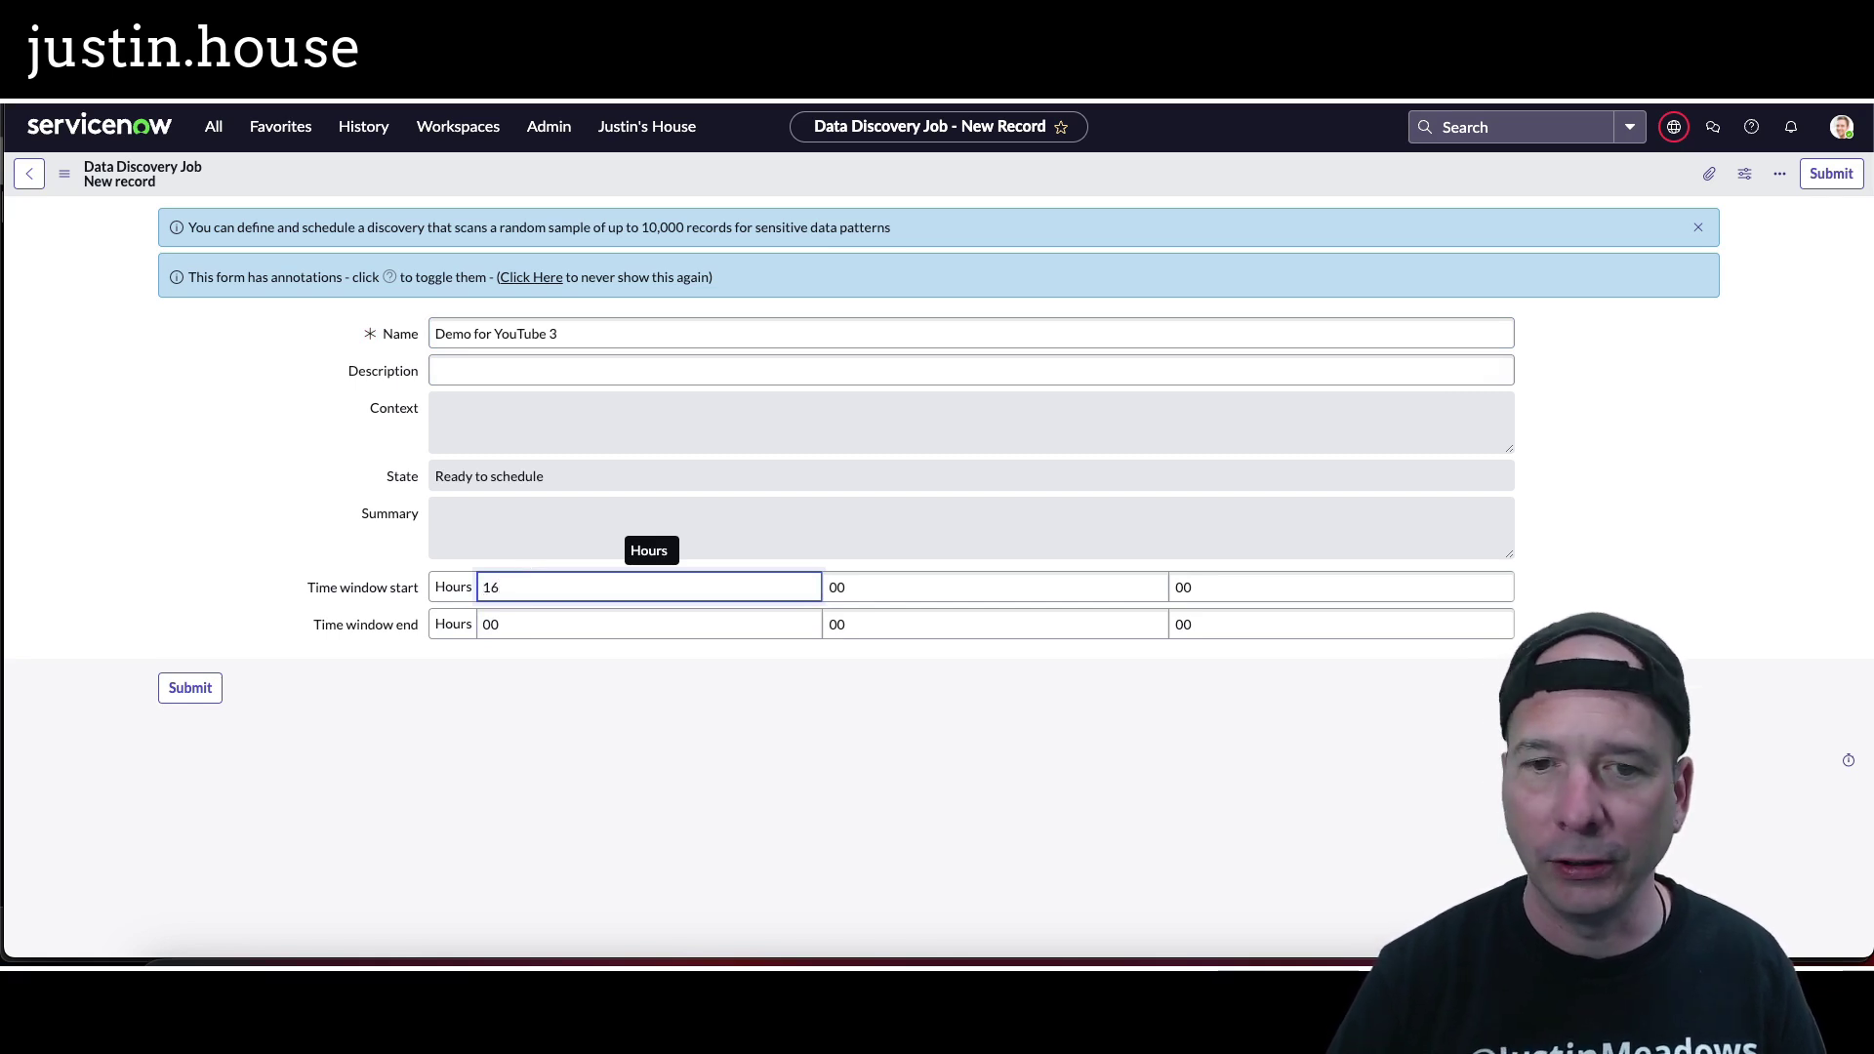
{"action": "type", "text": "16"}
{"action": "key", "text": "BackSpace"}
{"action": "type", "text": "3"}
{"action": "key", "text": "Tab"}
{"action": "type", "text": "35"}
{"action": "key", "text": "Tab"}
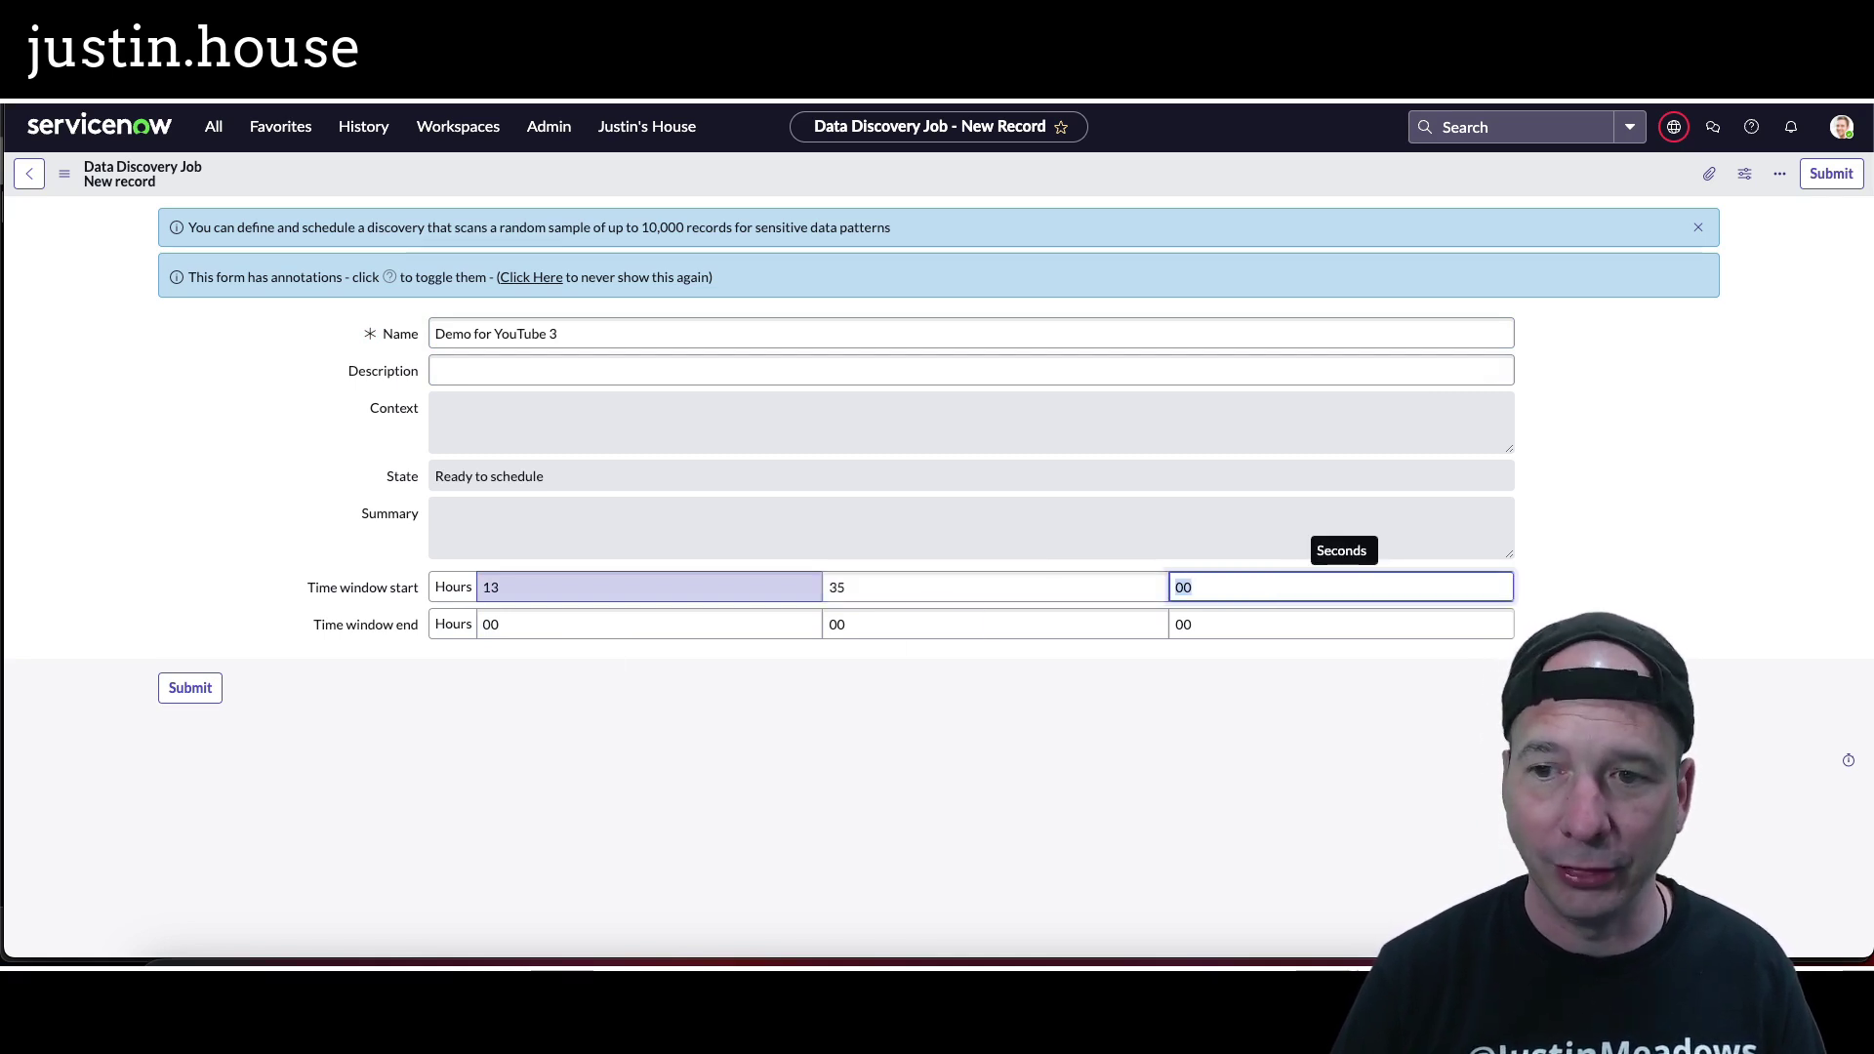
{"action": "key", "text": "Tab"}
{"action": "key", "text": "Tab"}
{"action": "type", "text": "40"}
{"action": "key", "text": "Tab"}
Submit the job, reopen Demo for YouTube 3, and schedule it to run
{"action": "left_click", "coordinate": [191, 688]}
{"action": "left_click", "coordinate": [182, 376]}
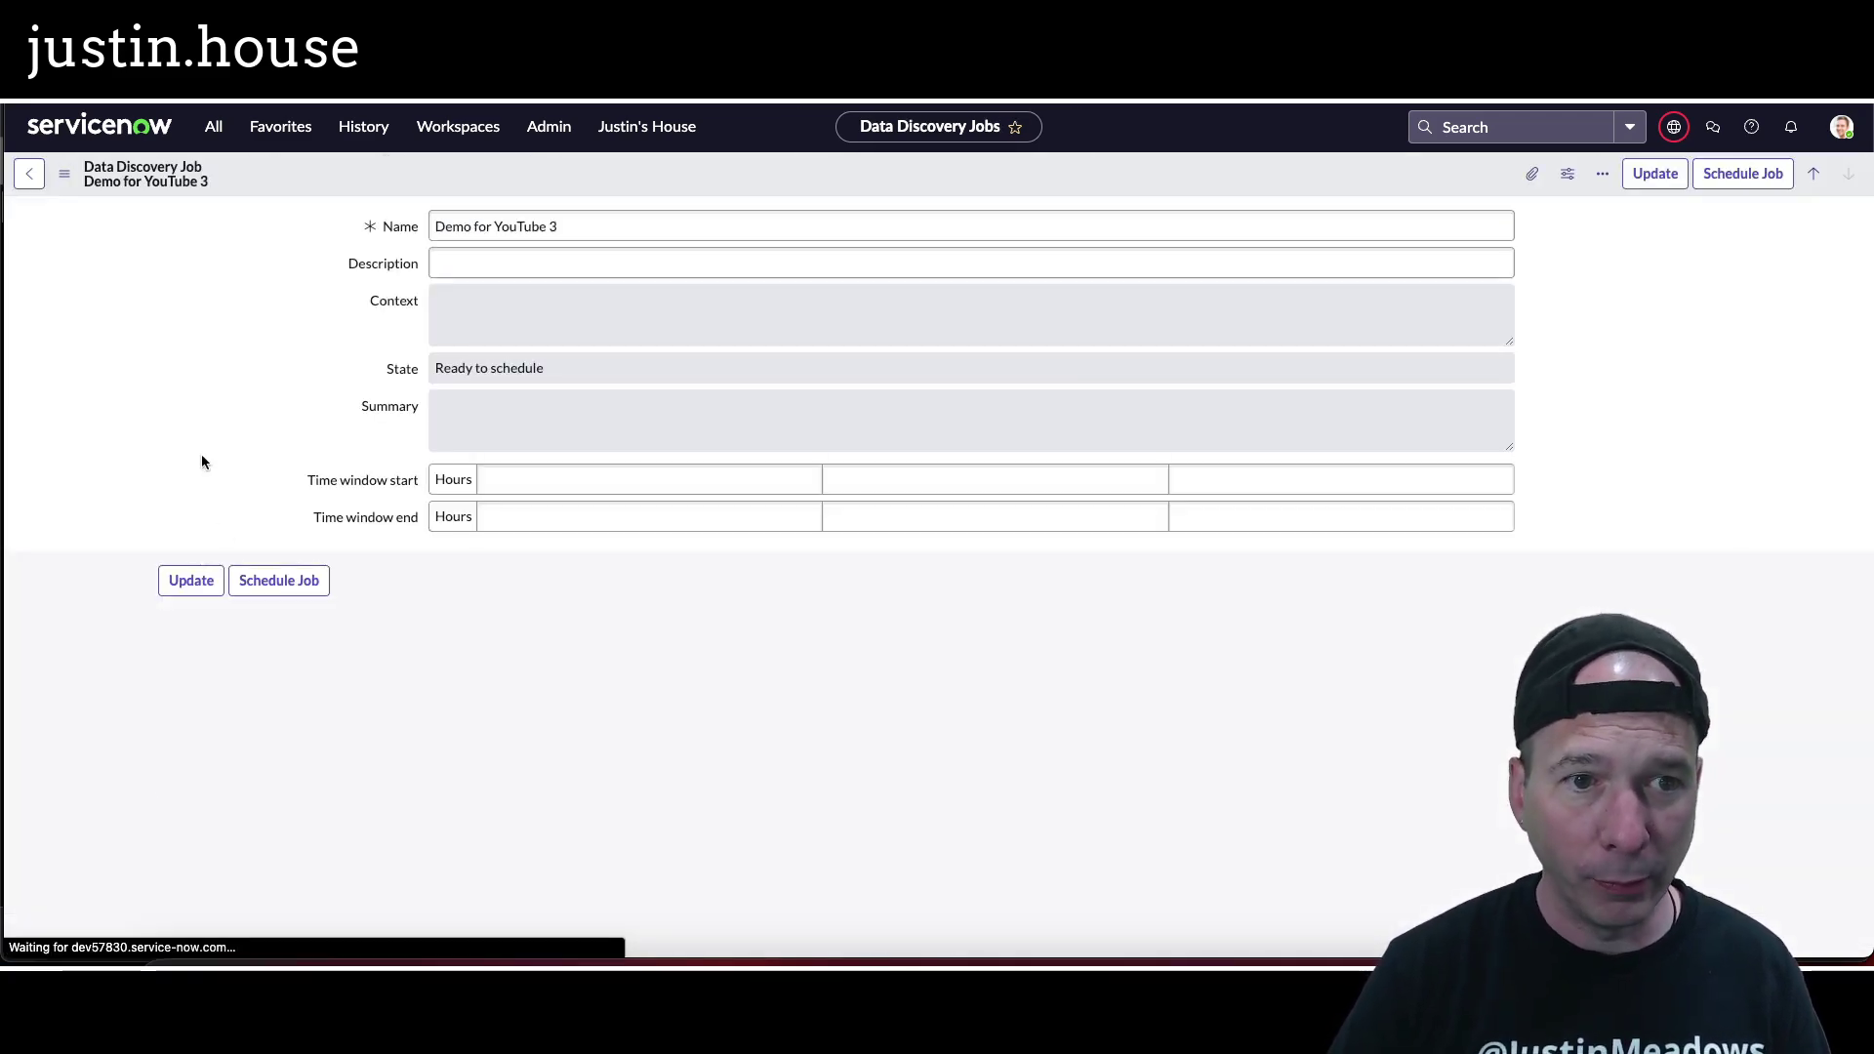
{"action": "left_click", "coordinate": [288, 689]}
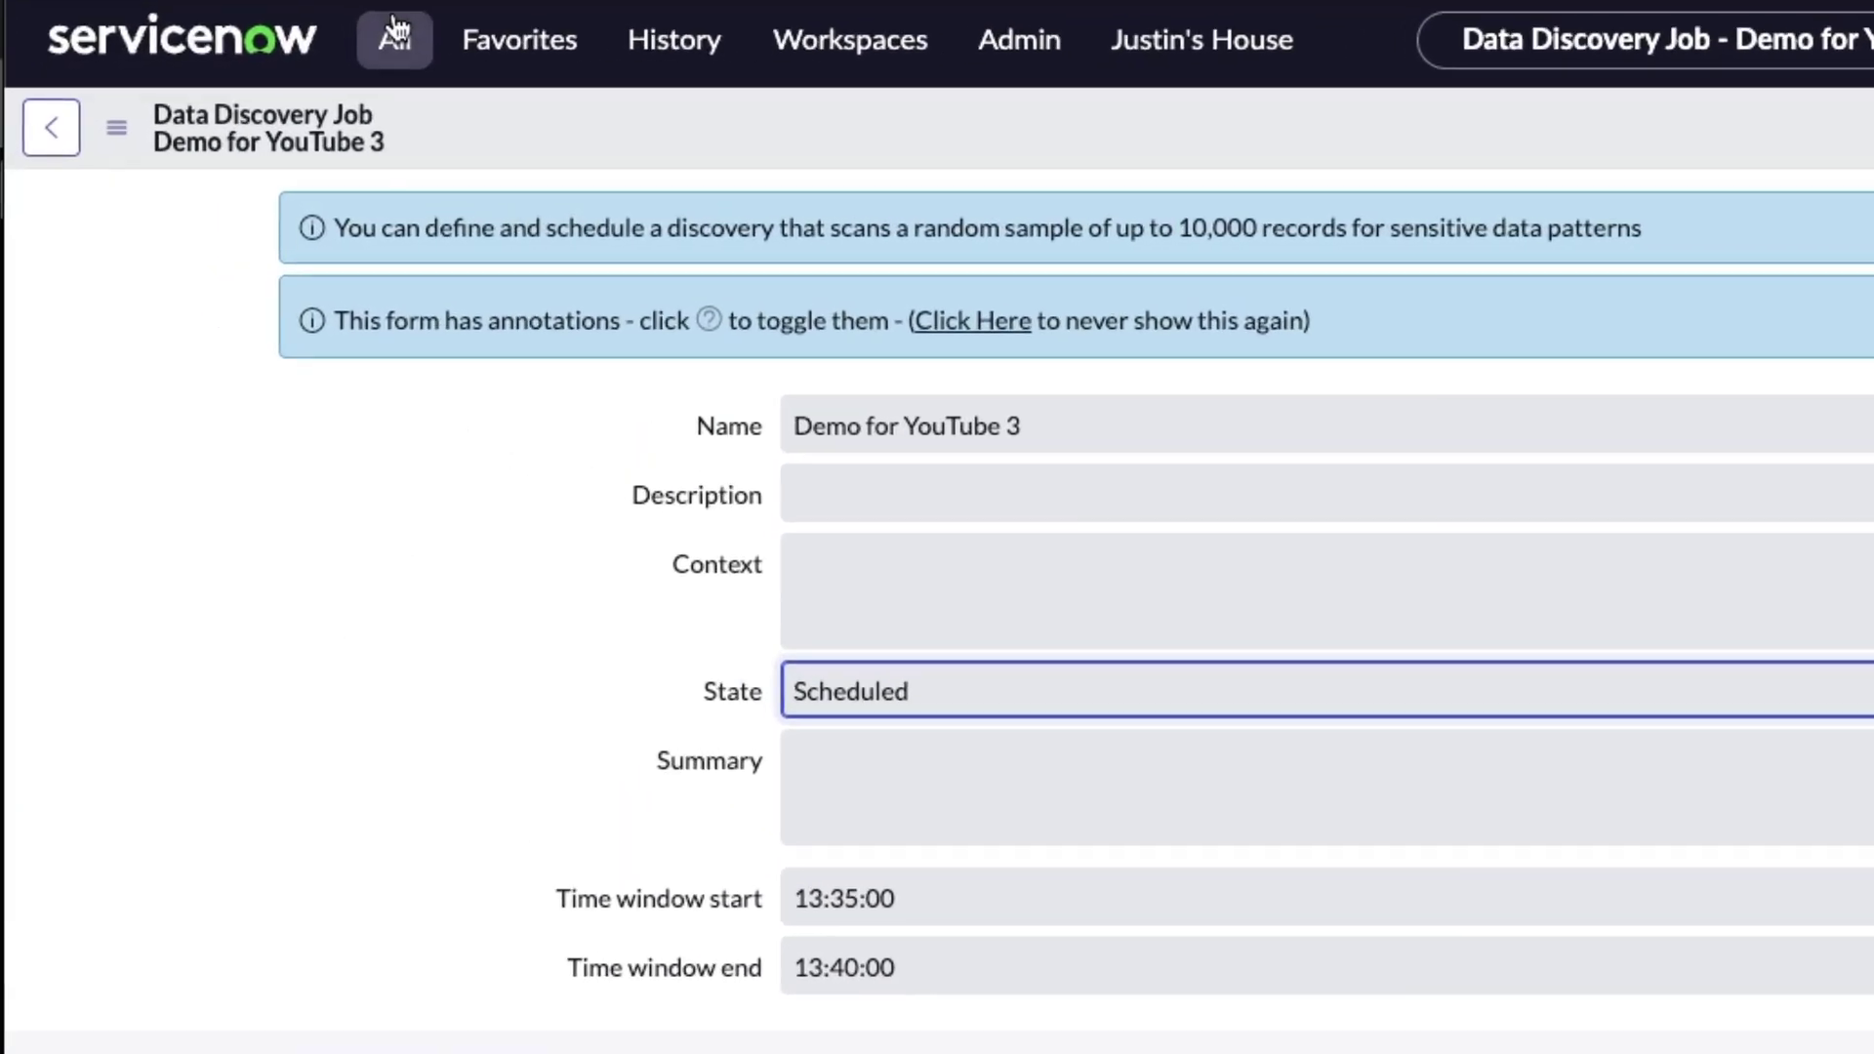
Filter the navigator for 'scheduled jobs' and open Today's Scheduled Jobs
{"action": "left_click", "coordinate": [395, 29]}
{"action": "key", "text": "BackSpace"}
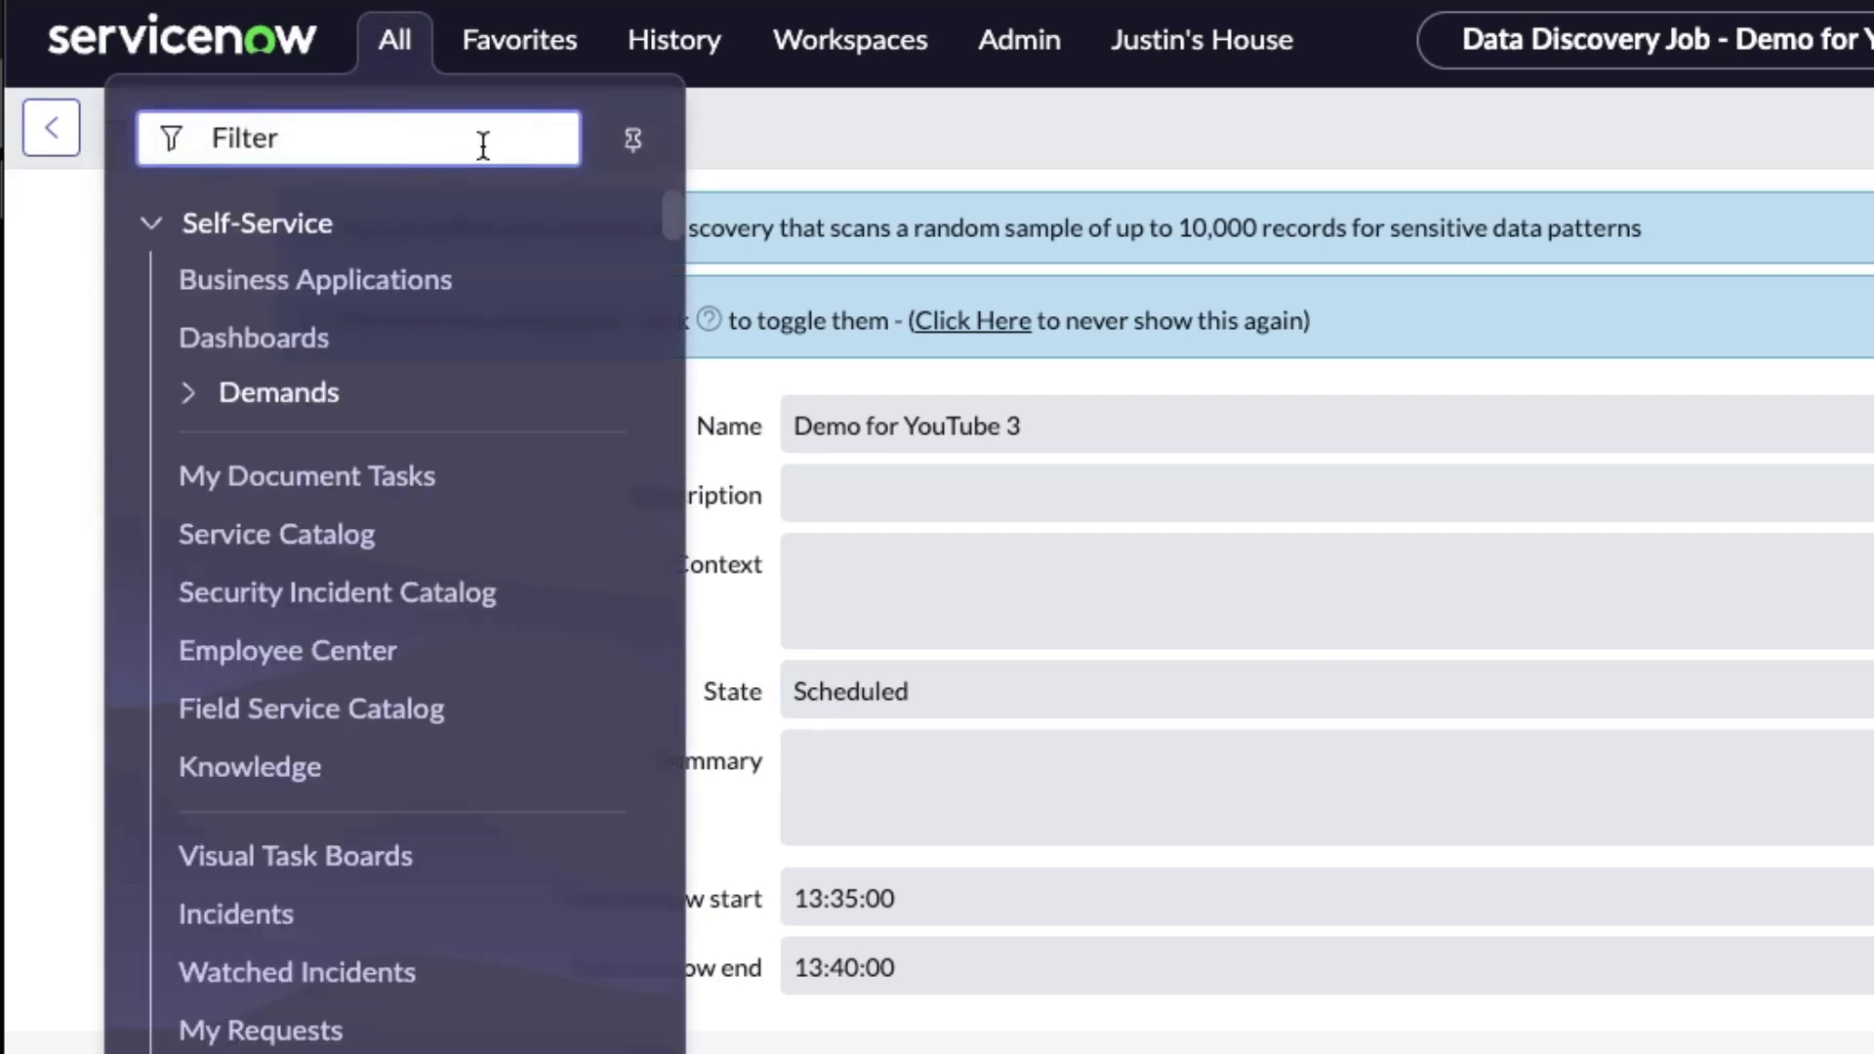
{"action": "type", "text": "sche"}
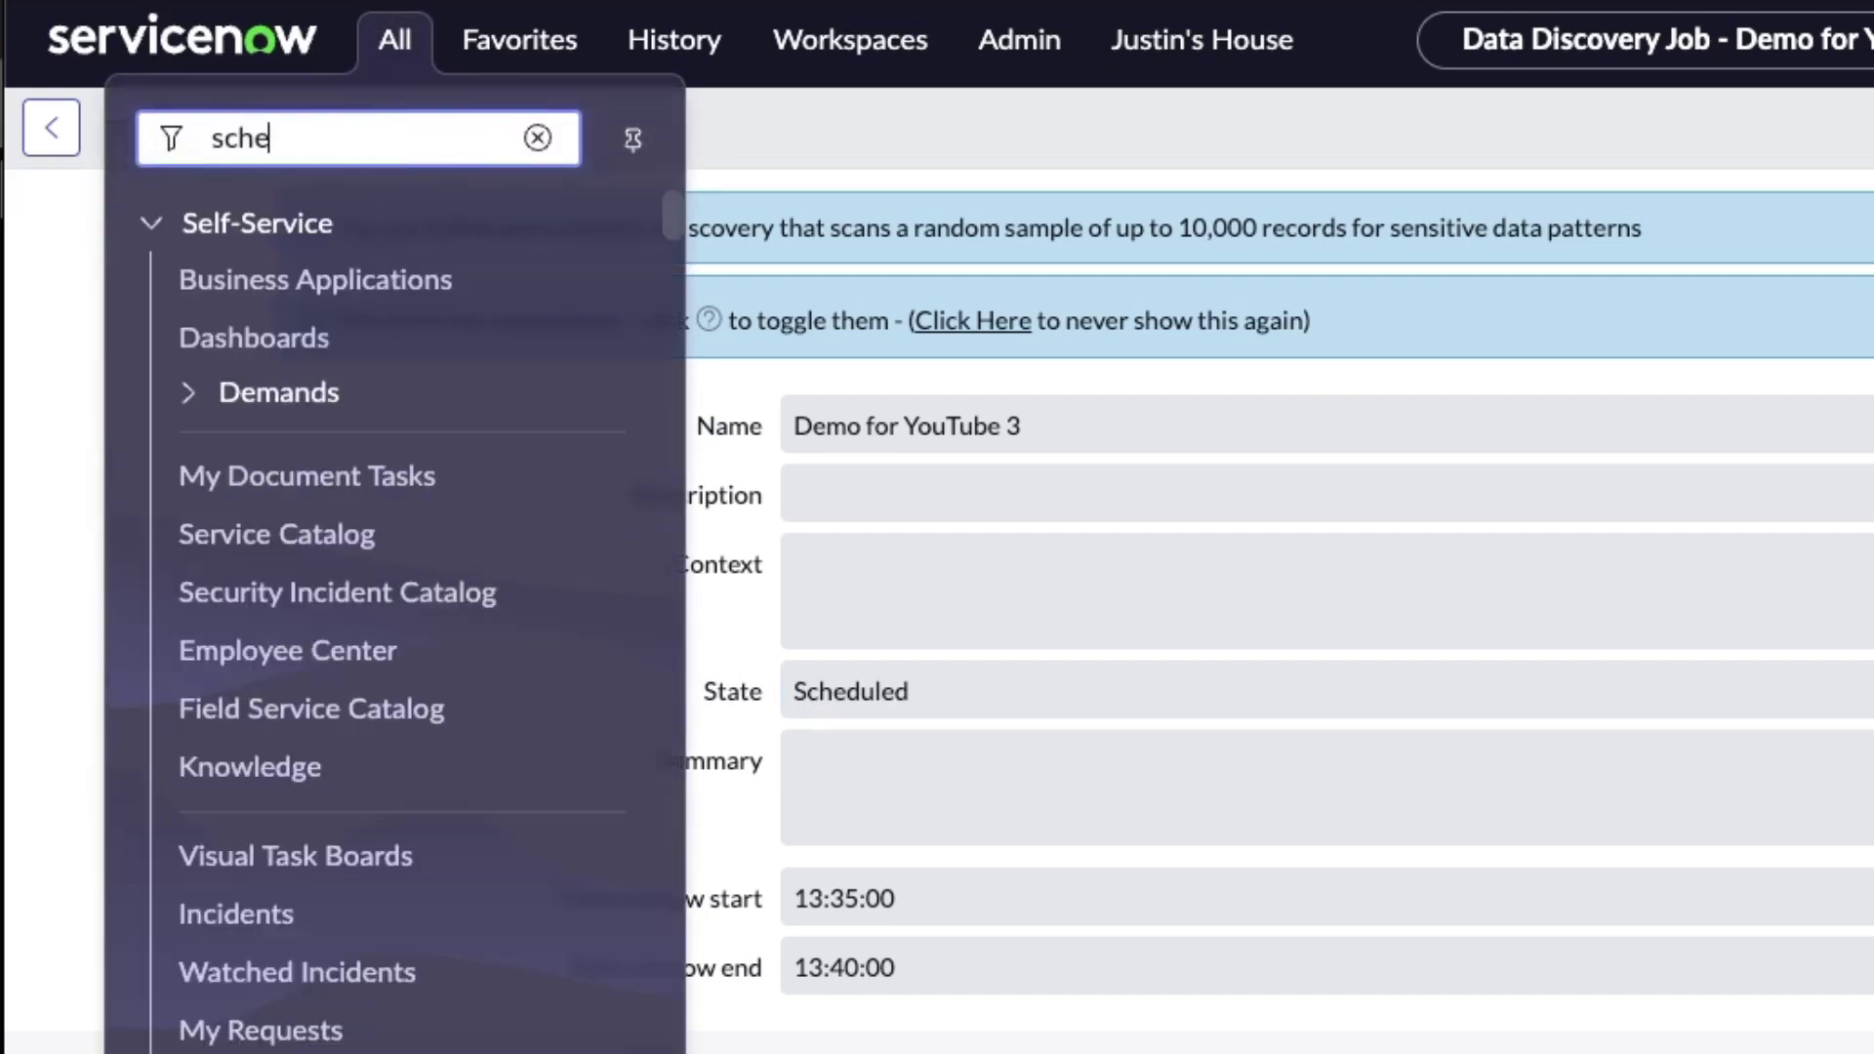
{"action": "type", "text": "duled jobs"}
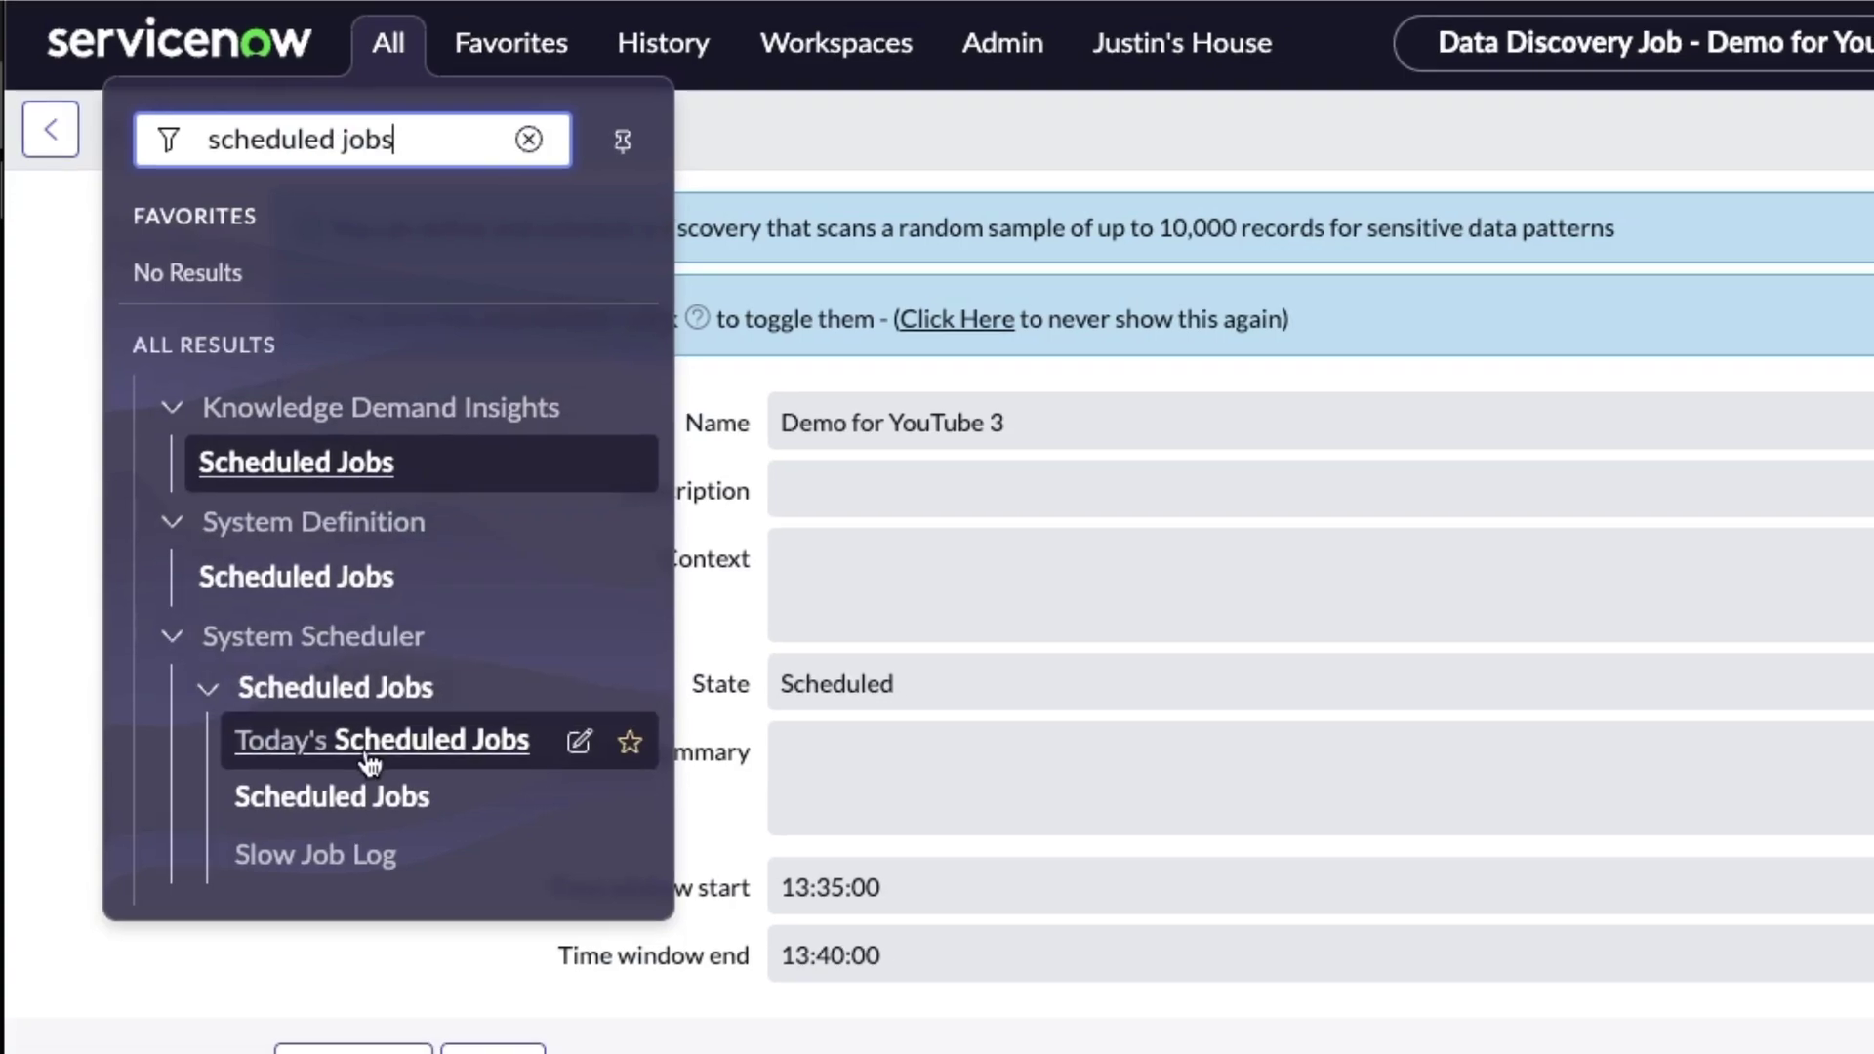
{"action": "left_click", "coordinate": [366, 757]}
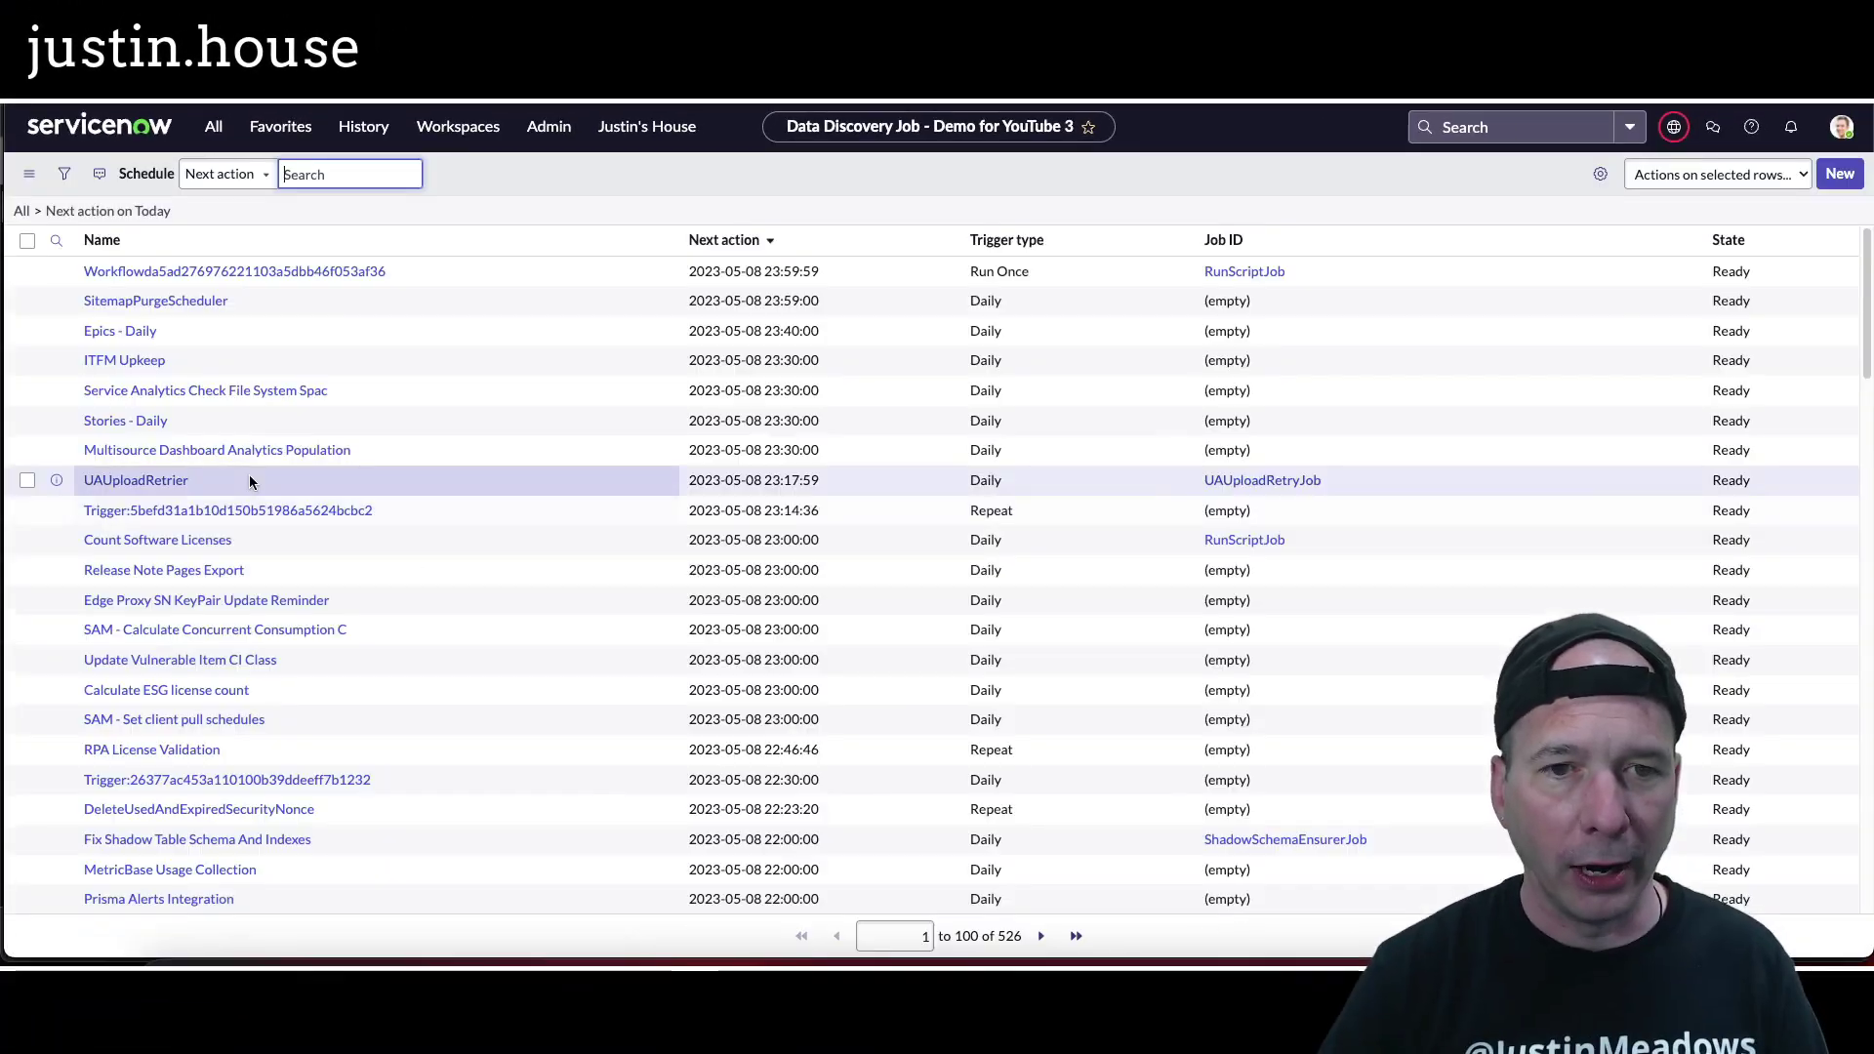
Page forward to the 13:35 Data Discovery run, view its entry, then return to the list
{"action": "scroll", "coordinate": [549, 539], "scroll_direction": "down", "scroll_amount": 20}
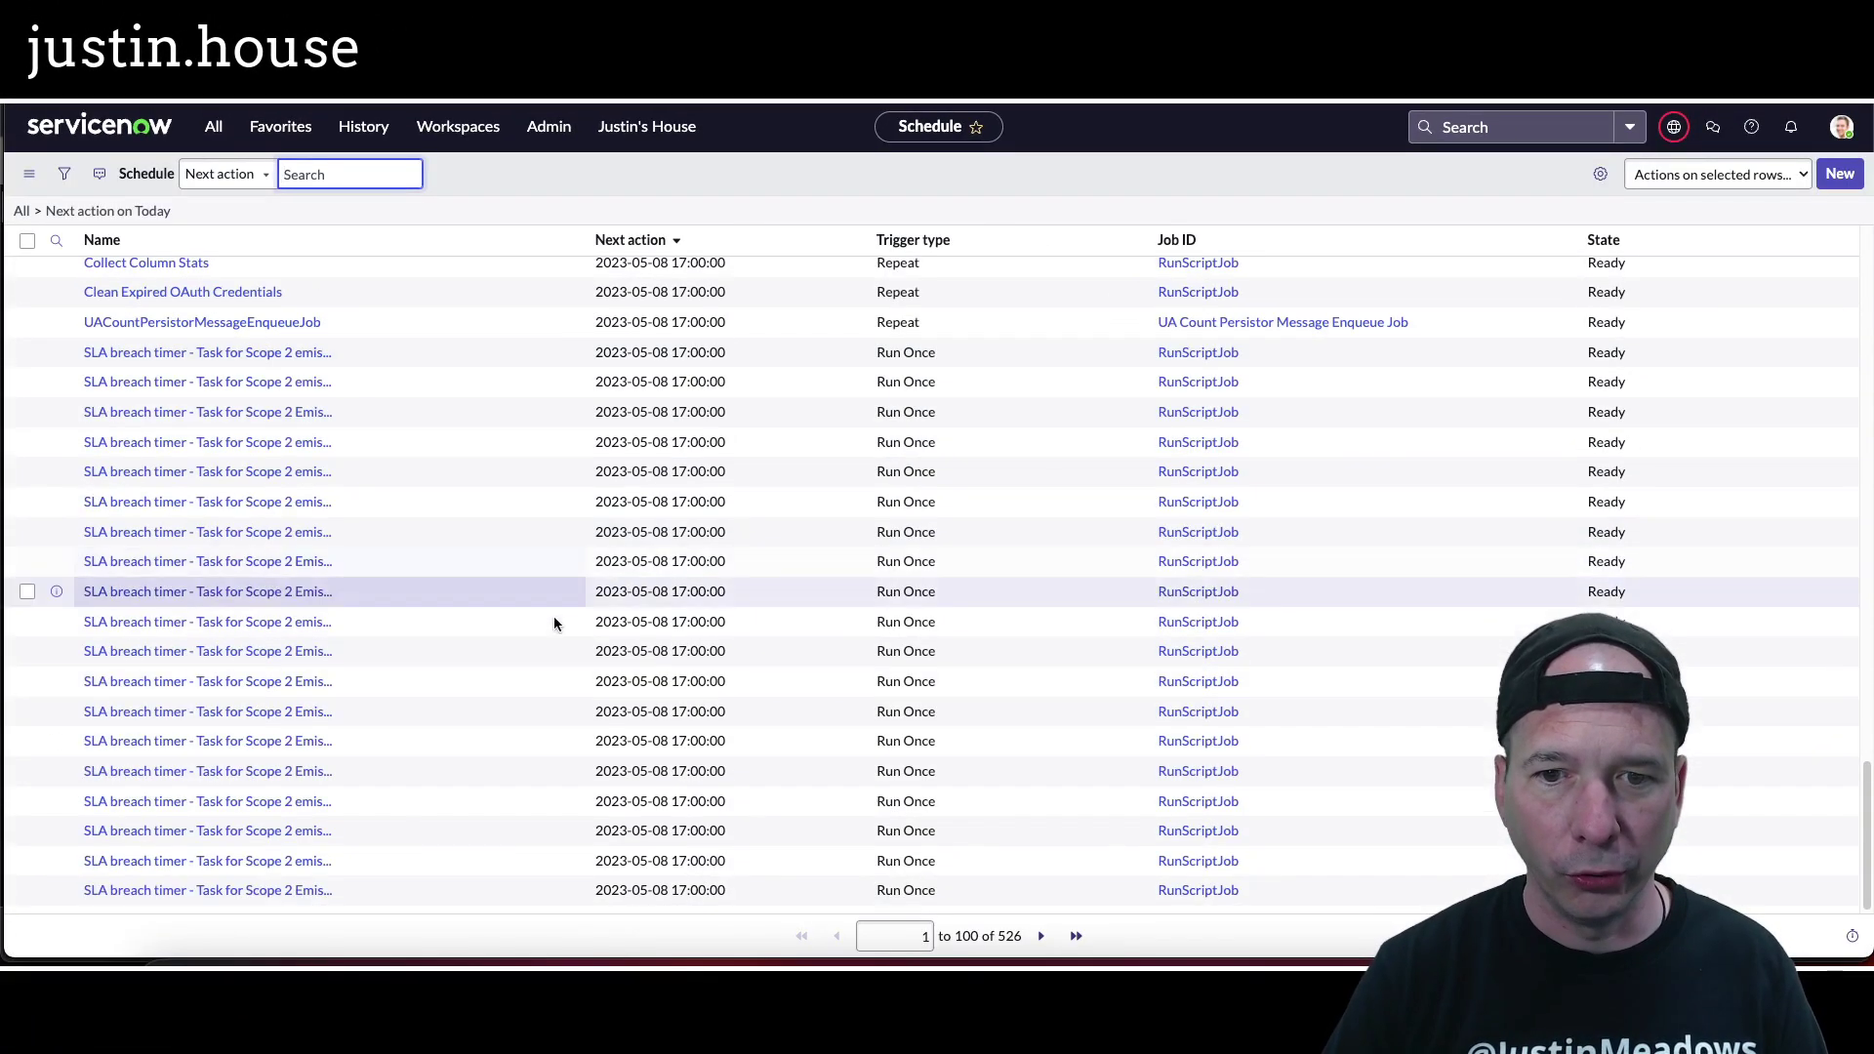
{"action": "left_click", "coordinate": [1039, 936]}
{"action": "left_click", "coordinate": [1039, 936]}
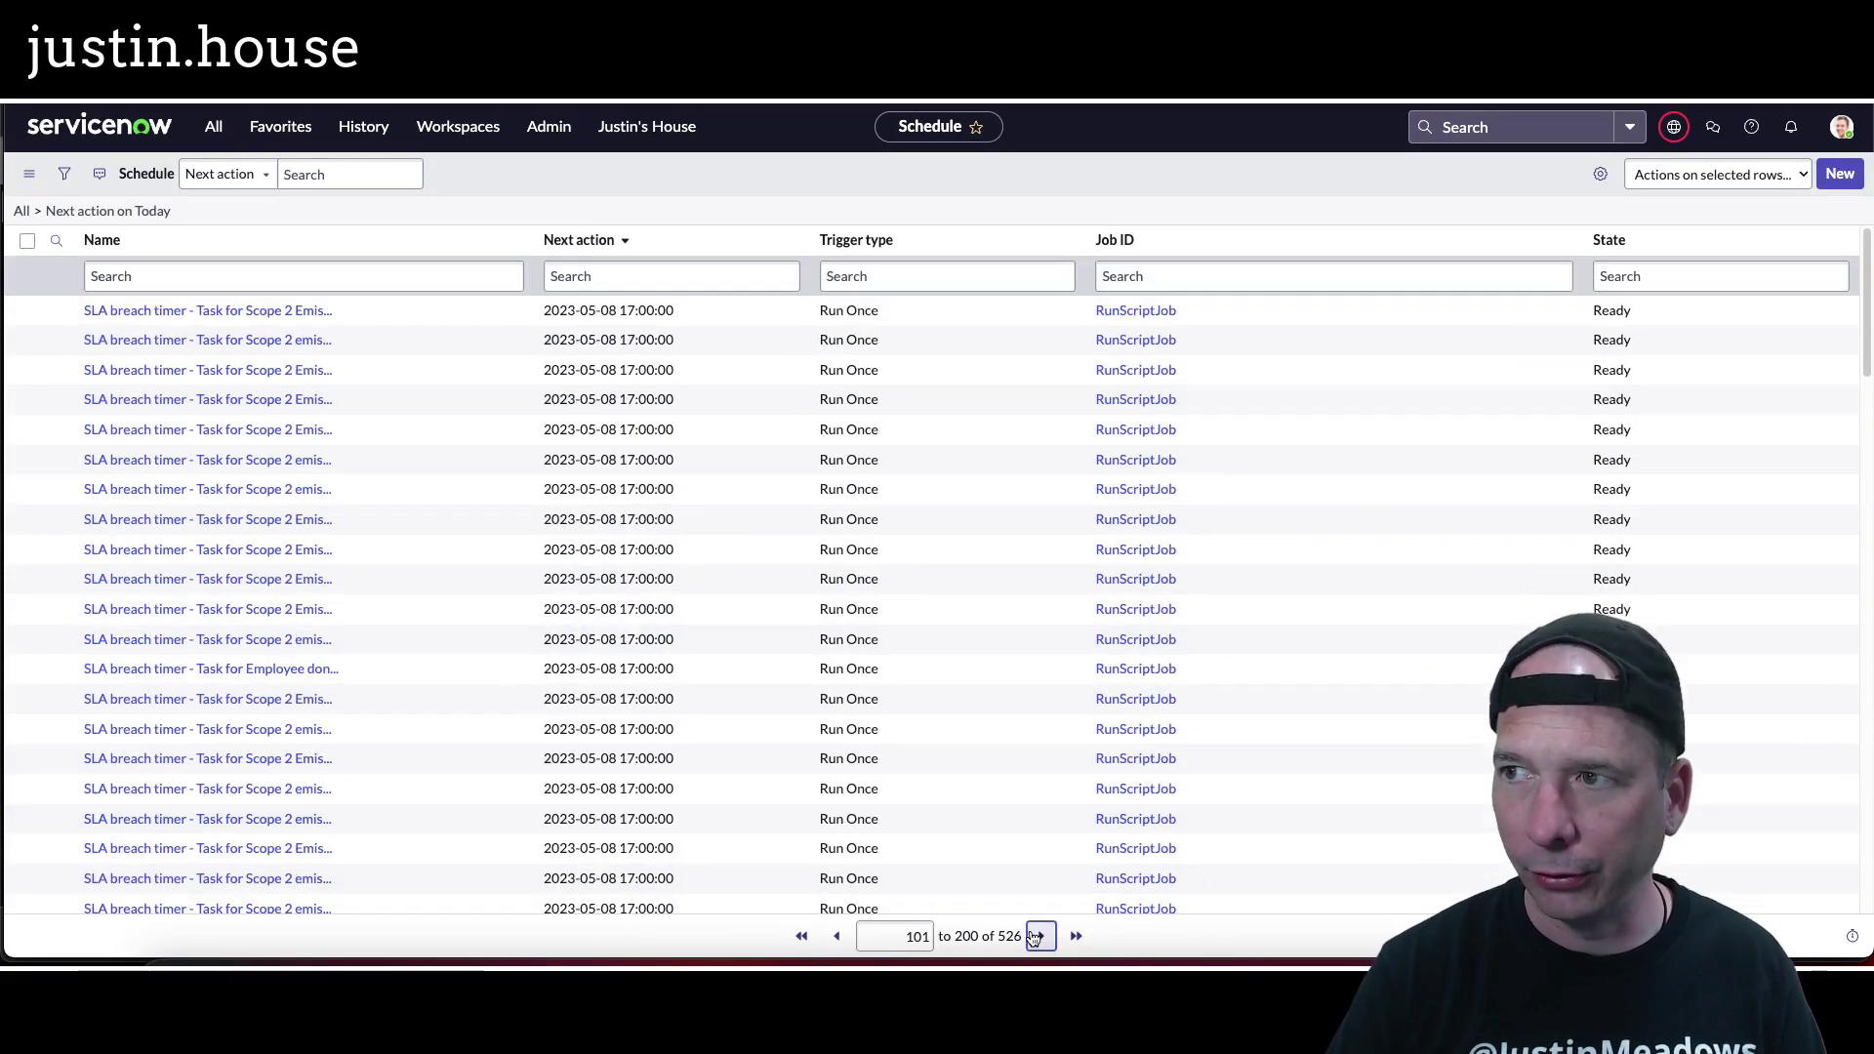
{"action": "left_click", "coordinate": [1038, 936]}
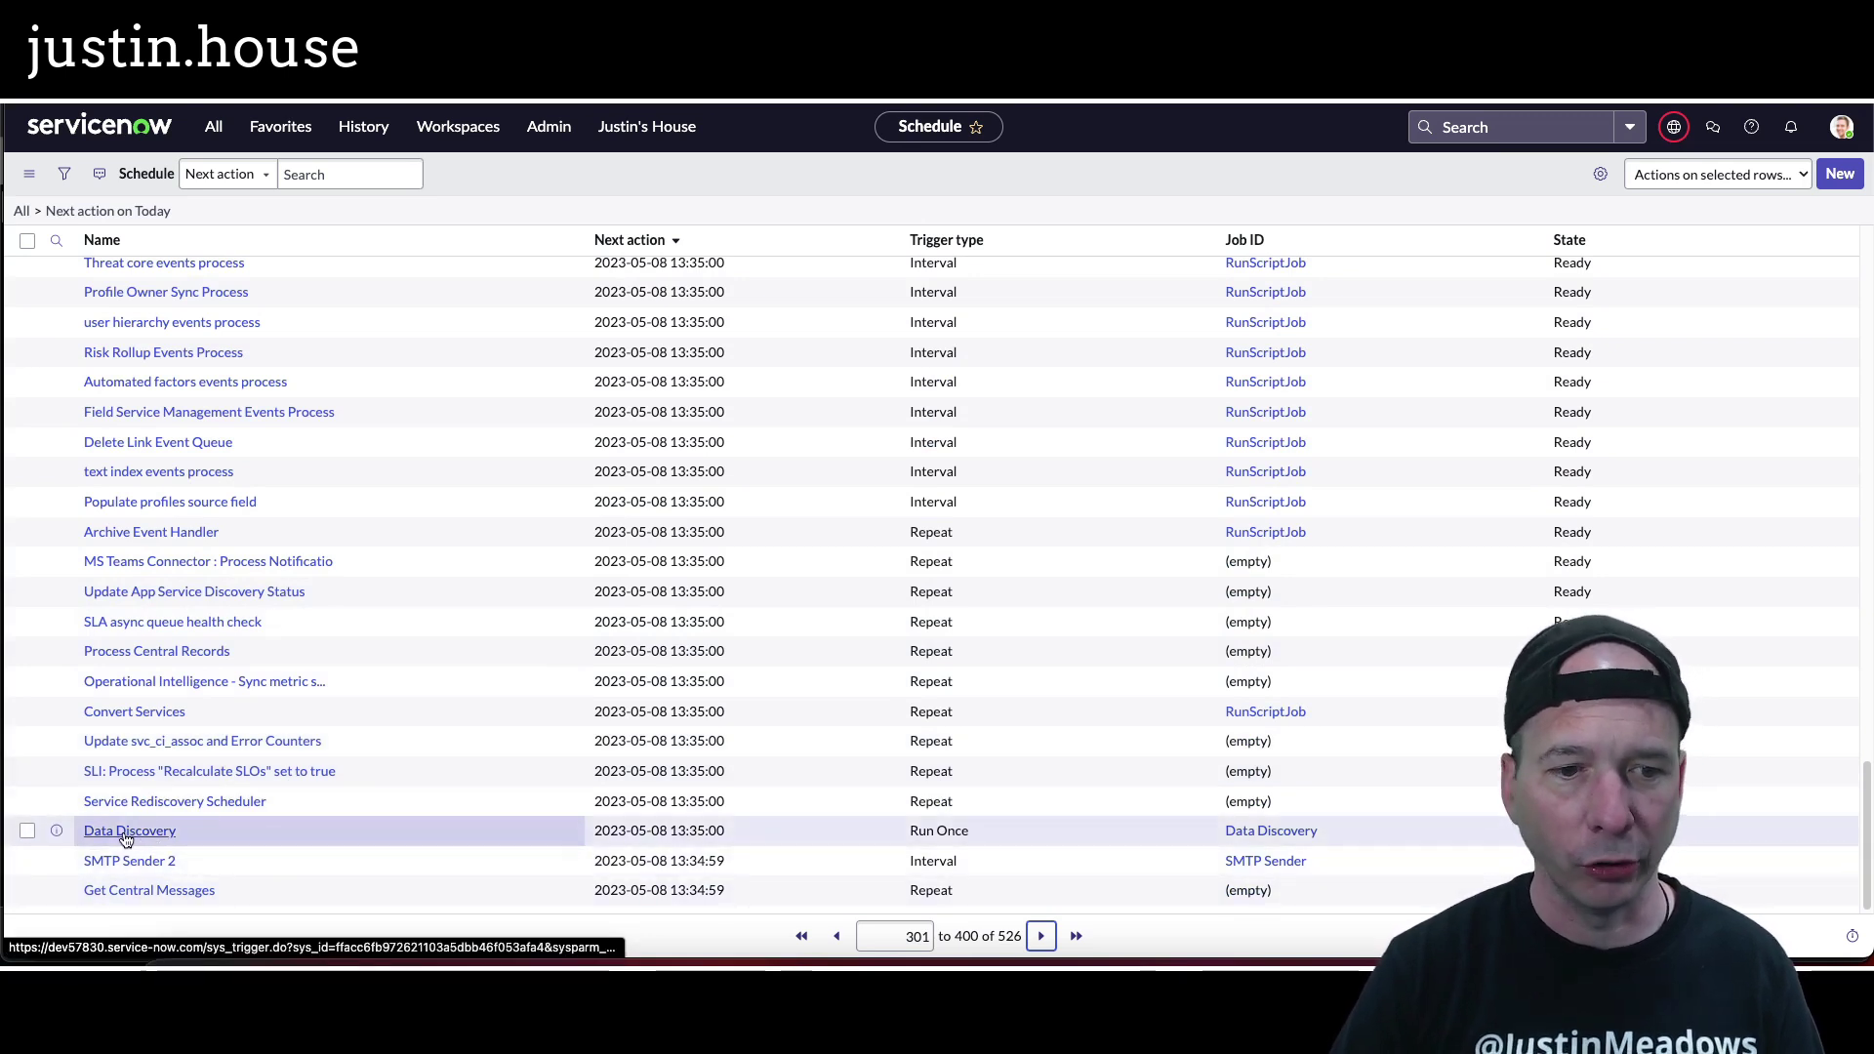
{"action": "left_click", "coordinate": [130, 832]}
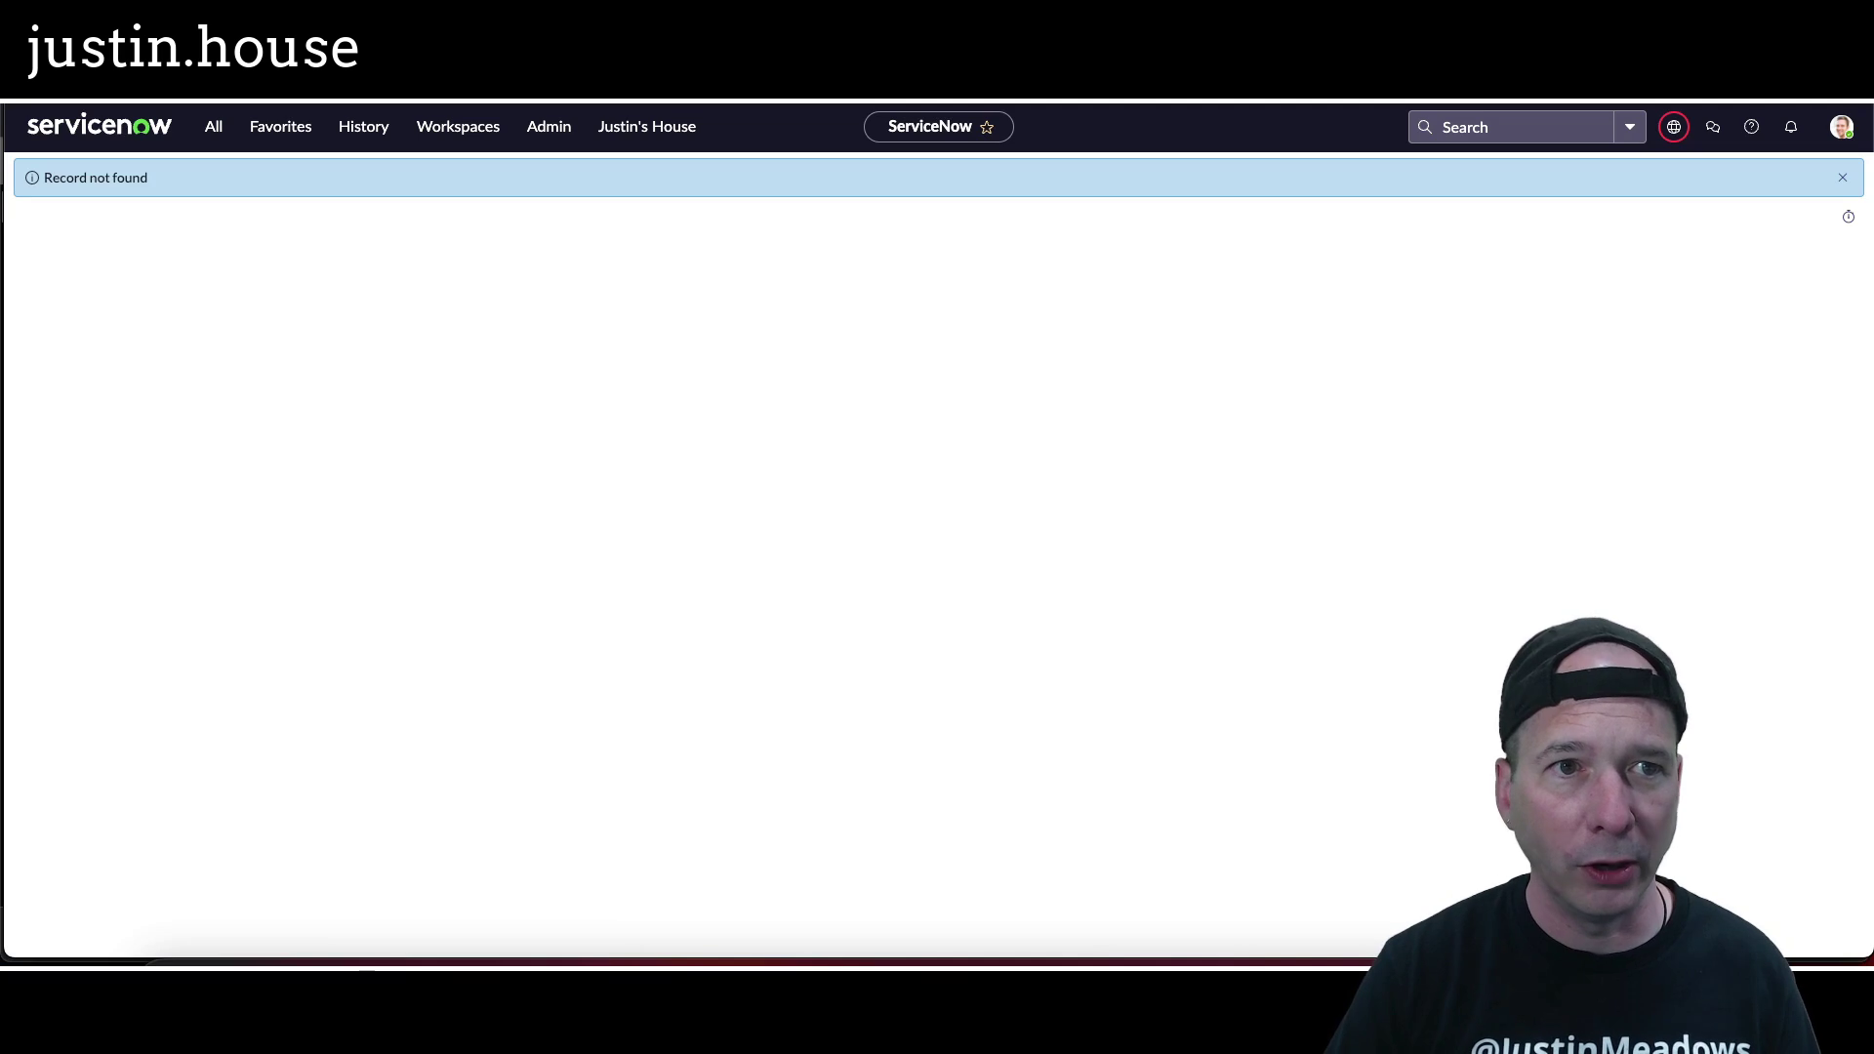
{"action": "left_click", "coordinate": [33, 102]}
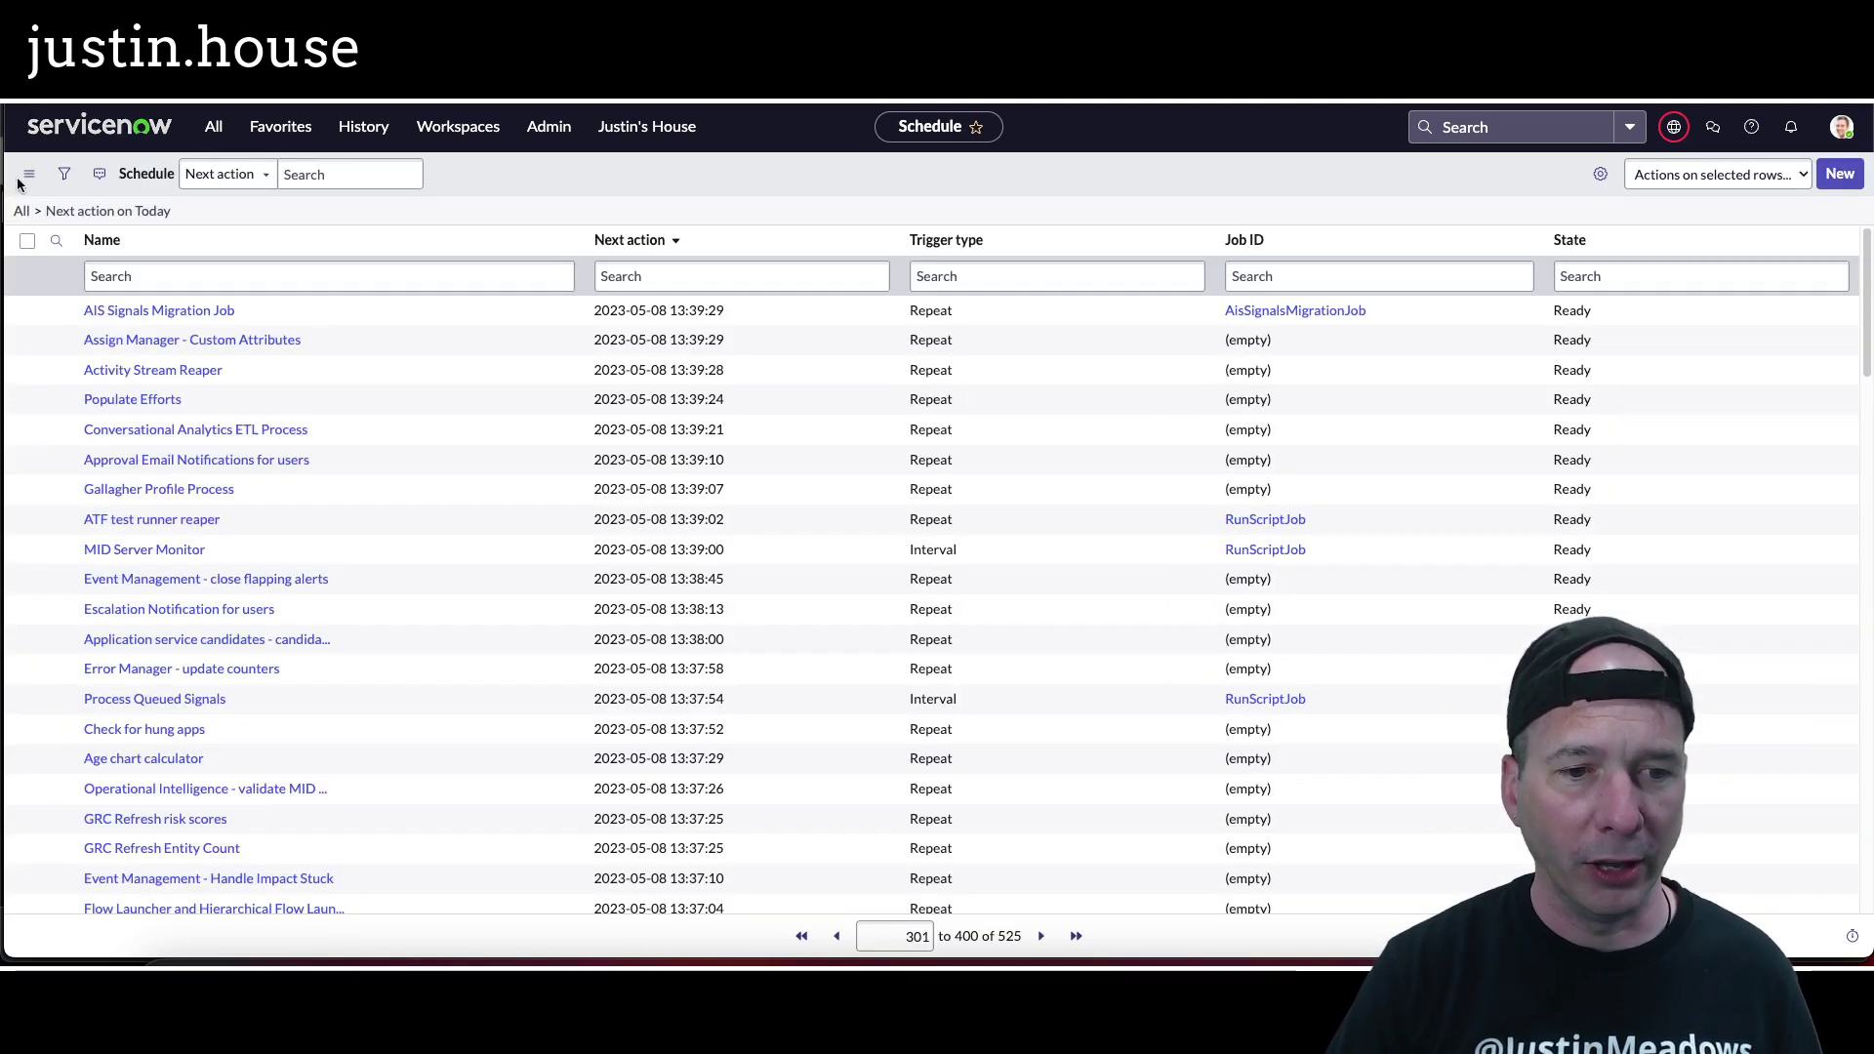
{"action": "scroll", "coordinate": [156, 391], "scroll_direction": "down", "scroll_amount": 5}
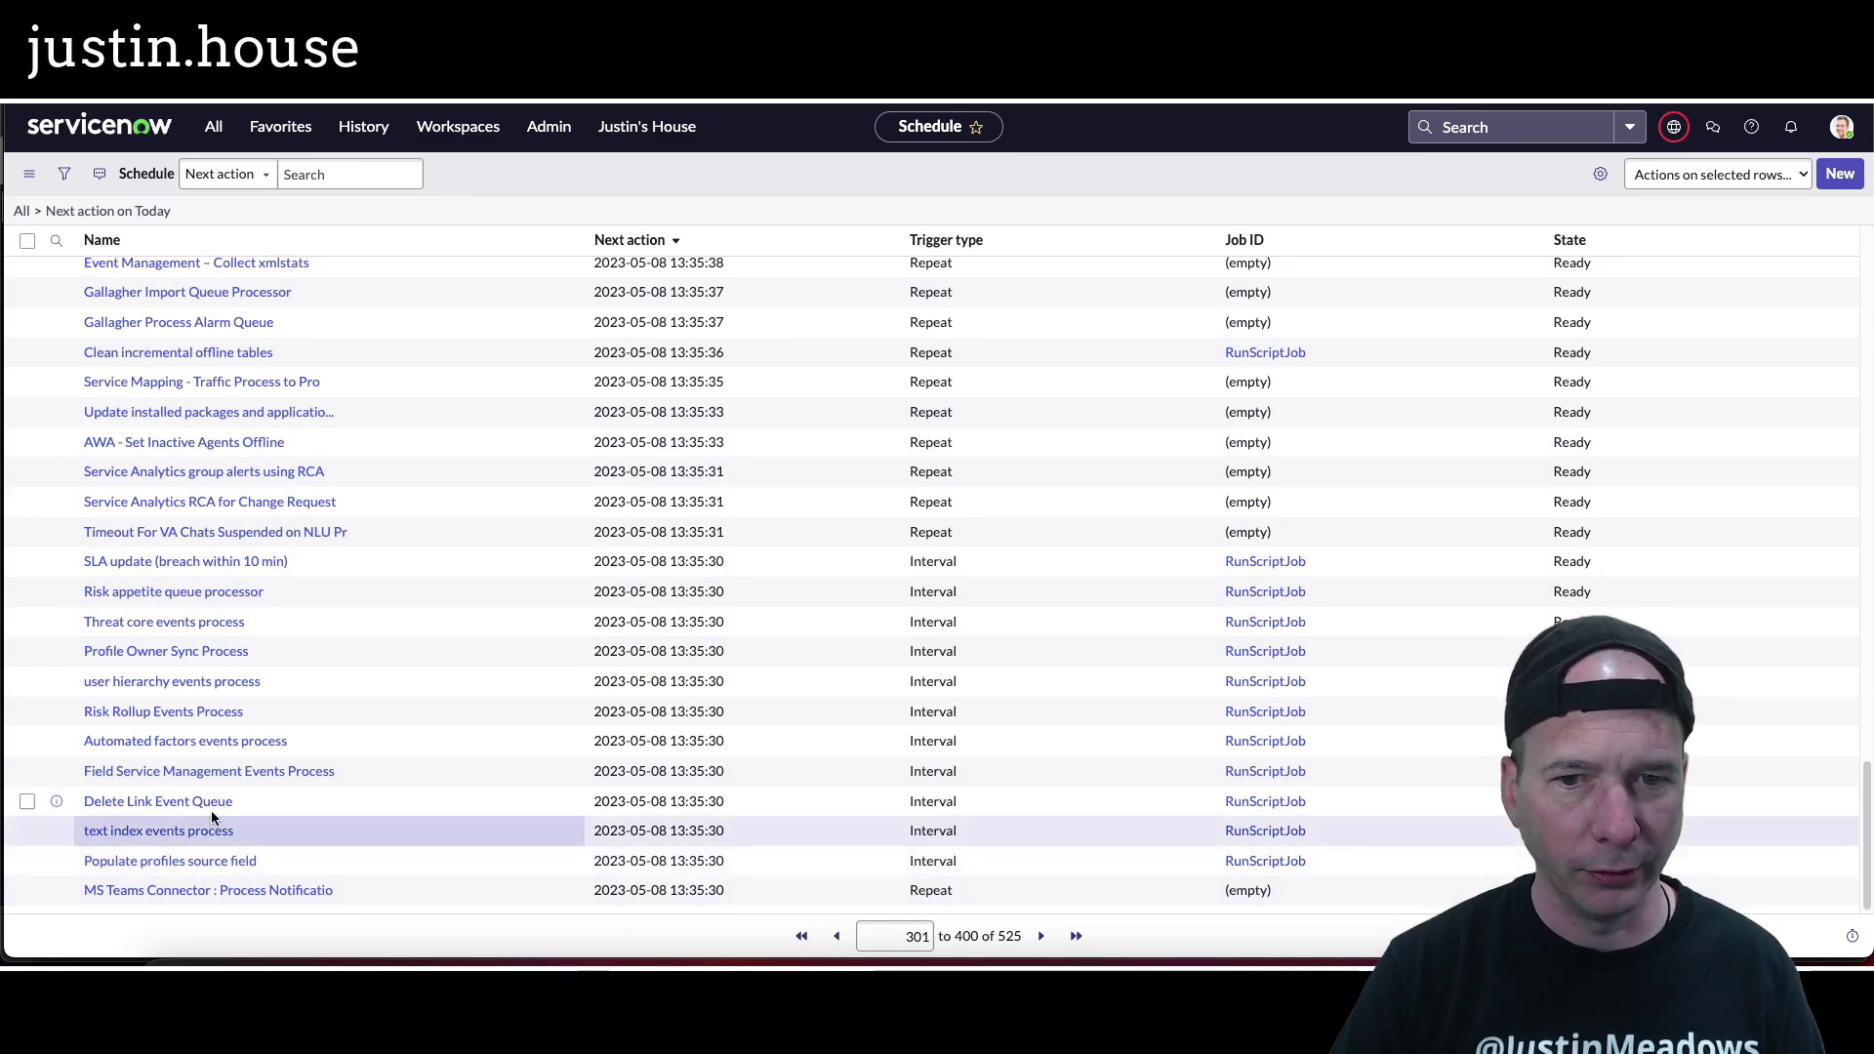
{"action": "scroll", "coordinate": [222, 725], "scroll_direction": "up", "scroll_amount": 1}
{"action": "scroll", "coordinate": [223, 724], "scroll_direction": "up", "scroll_amount": 1}
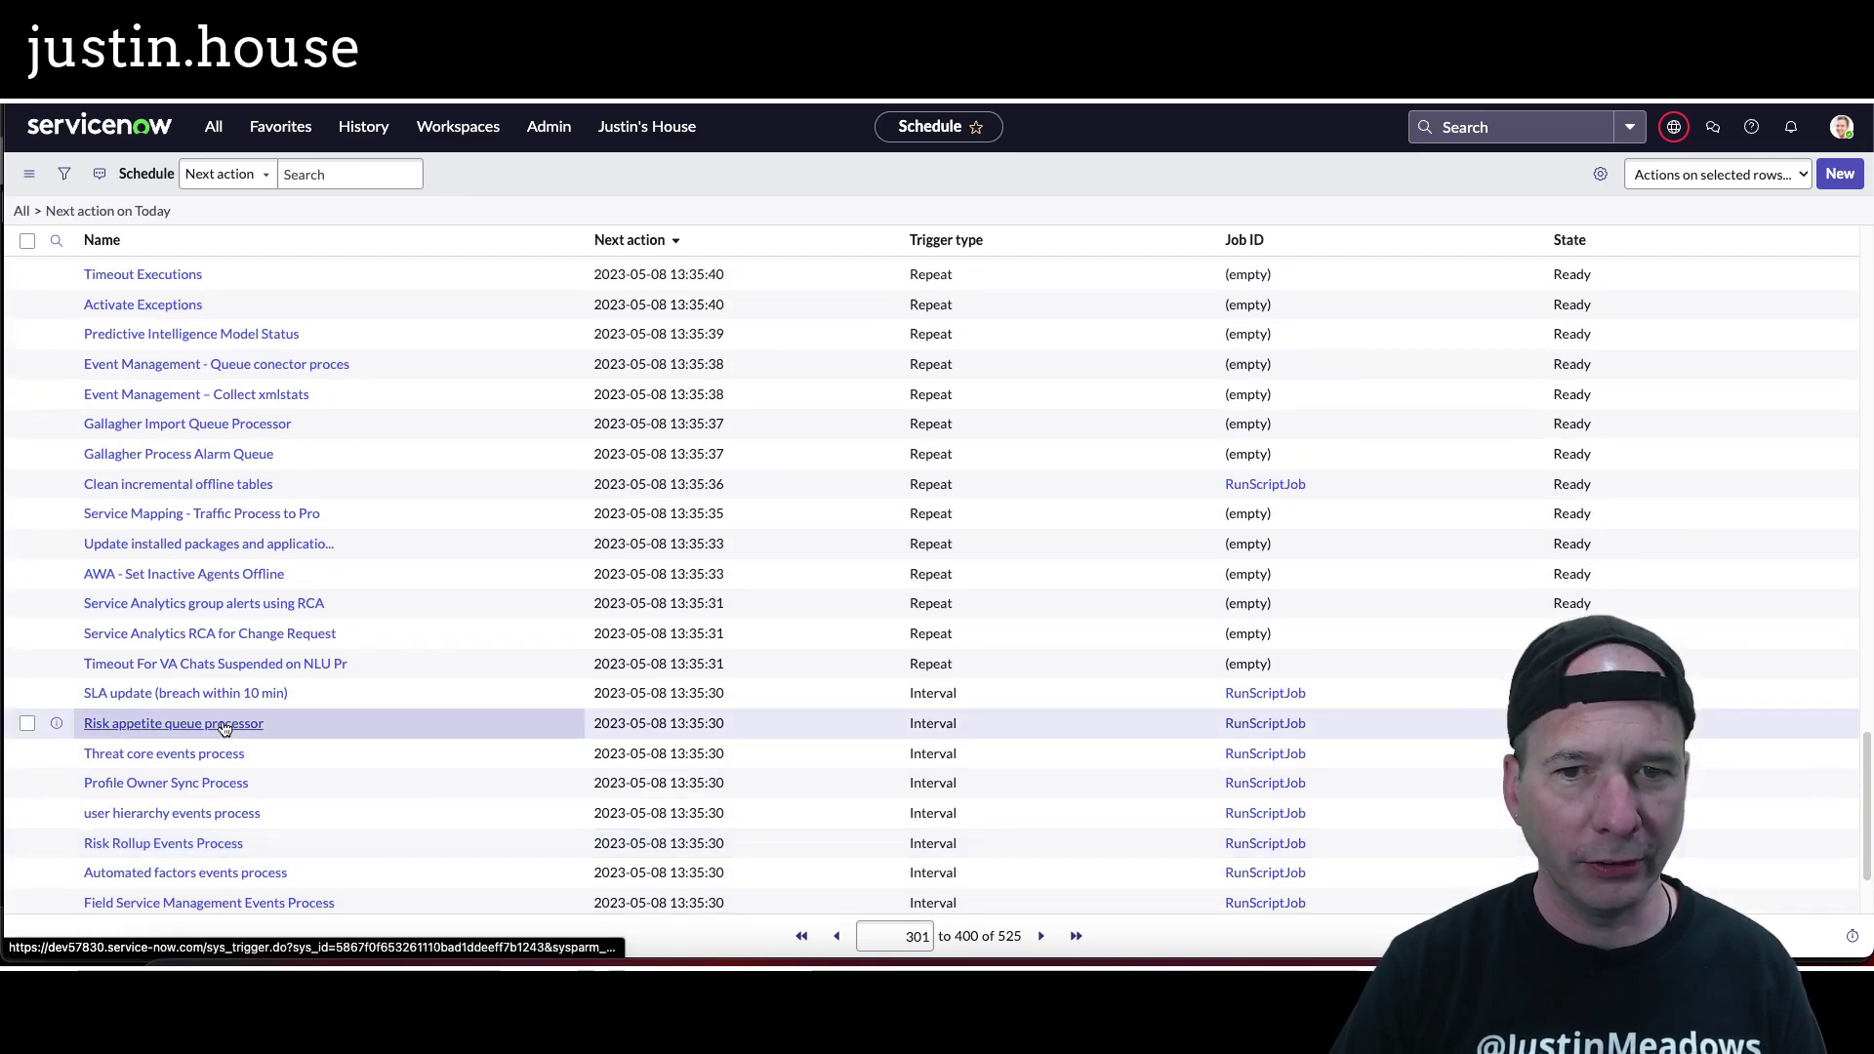
{"action": "scroll", "coordinate": [223, 724], "scroll_direction": "up", "scroll_amount": 1}
{"action": "scroll", "coordinate": [223, 727], "scroll_direction": "up", "scroll_amount": 10}
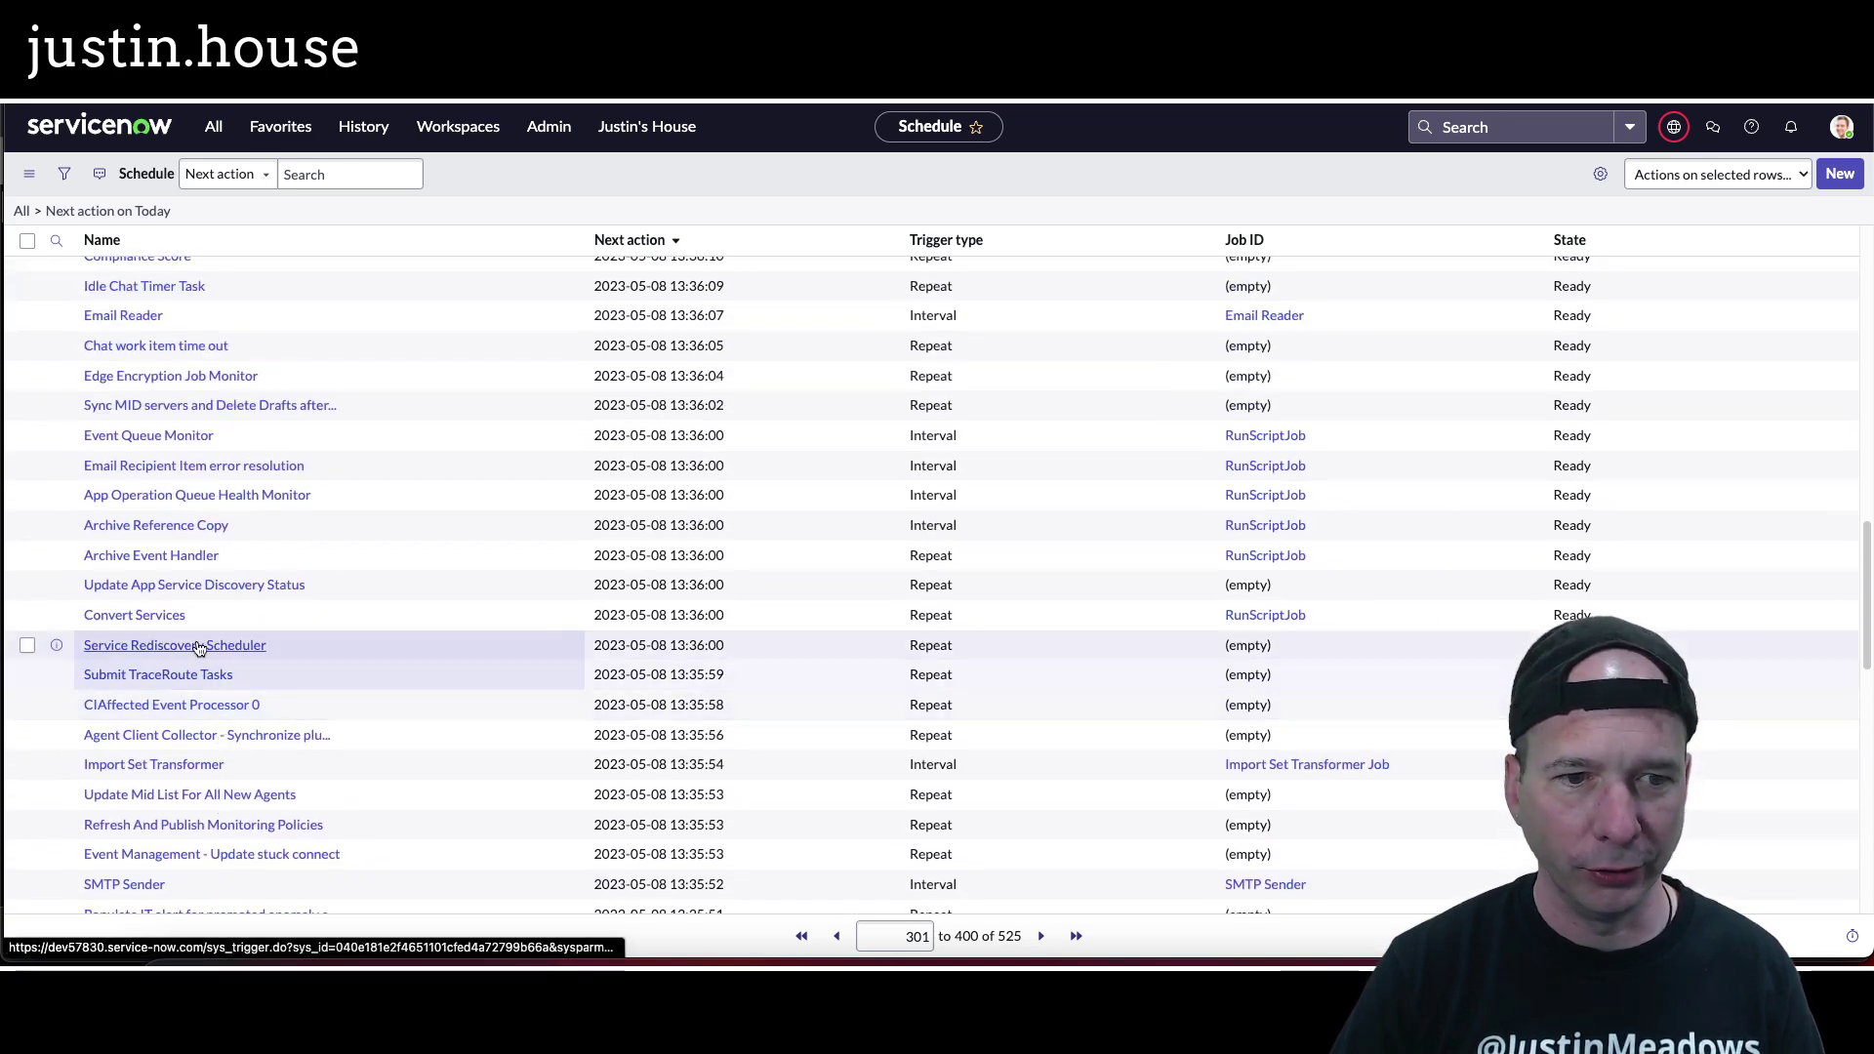
Reopen Demo for YouTube 3 from History and check its Completed summary: 7306 rows, 0 matches
{"action": "left_click", "coordinate": [357, 121]}
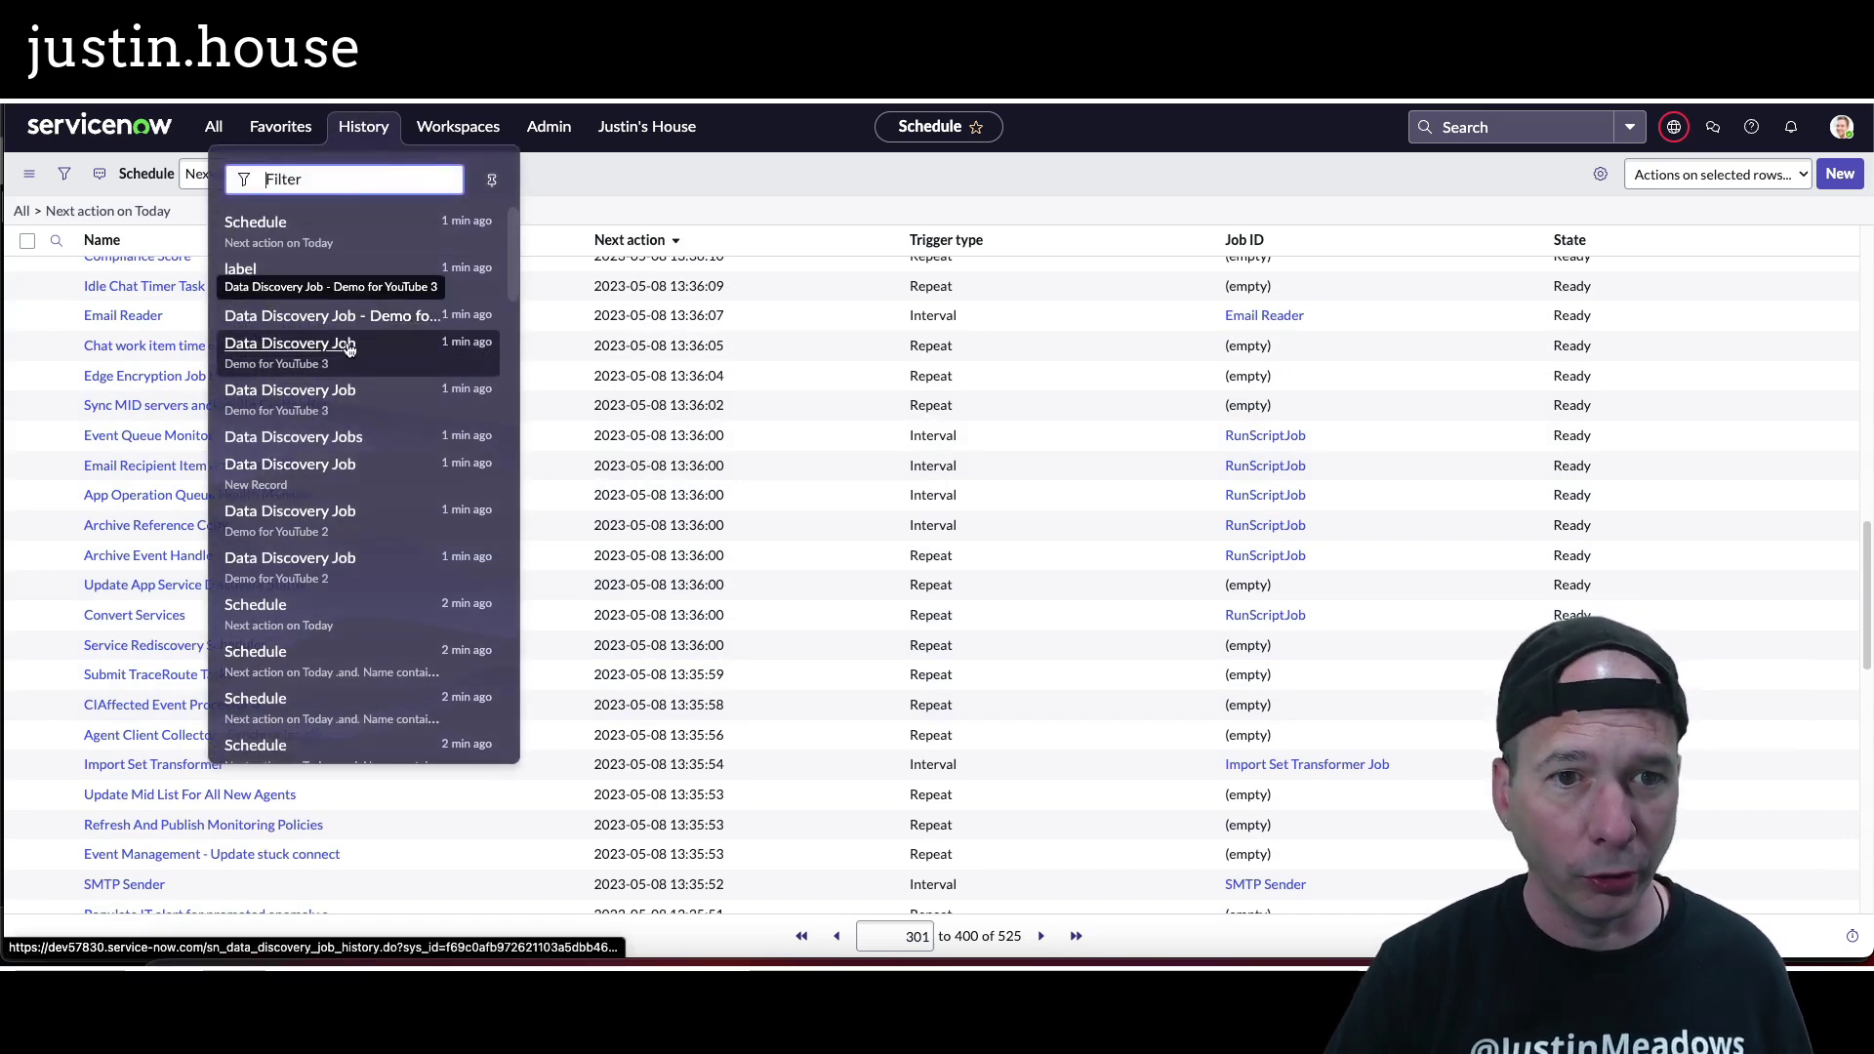
{"action": "left_click", "coordinate": [334, 356]}
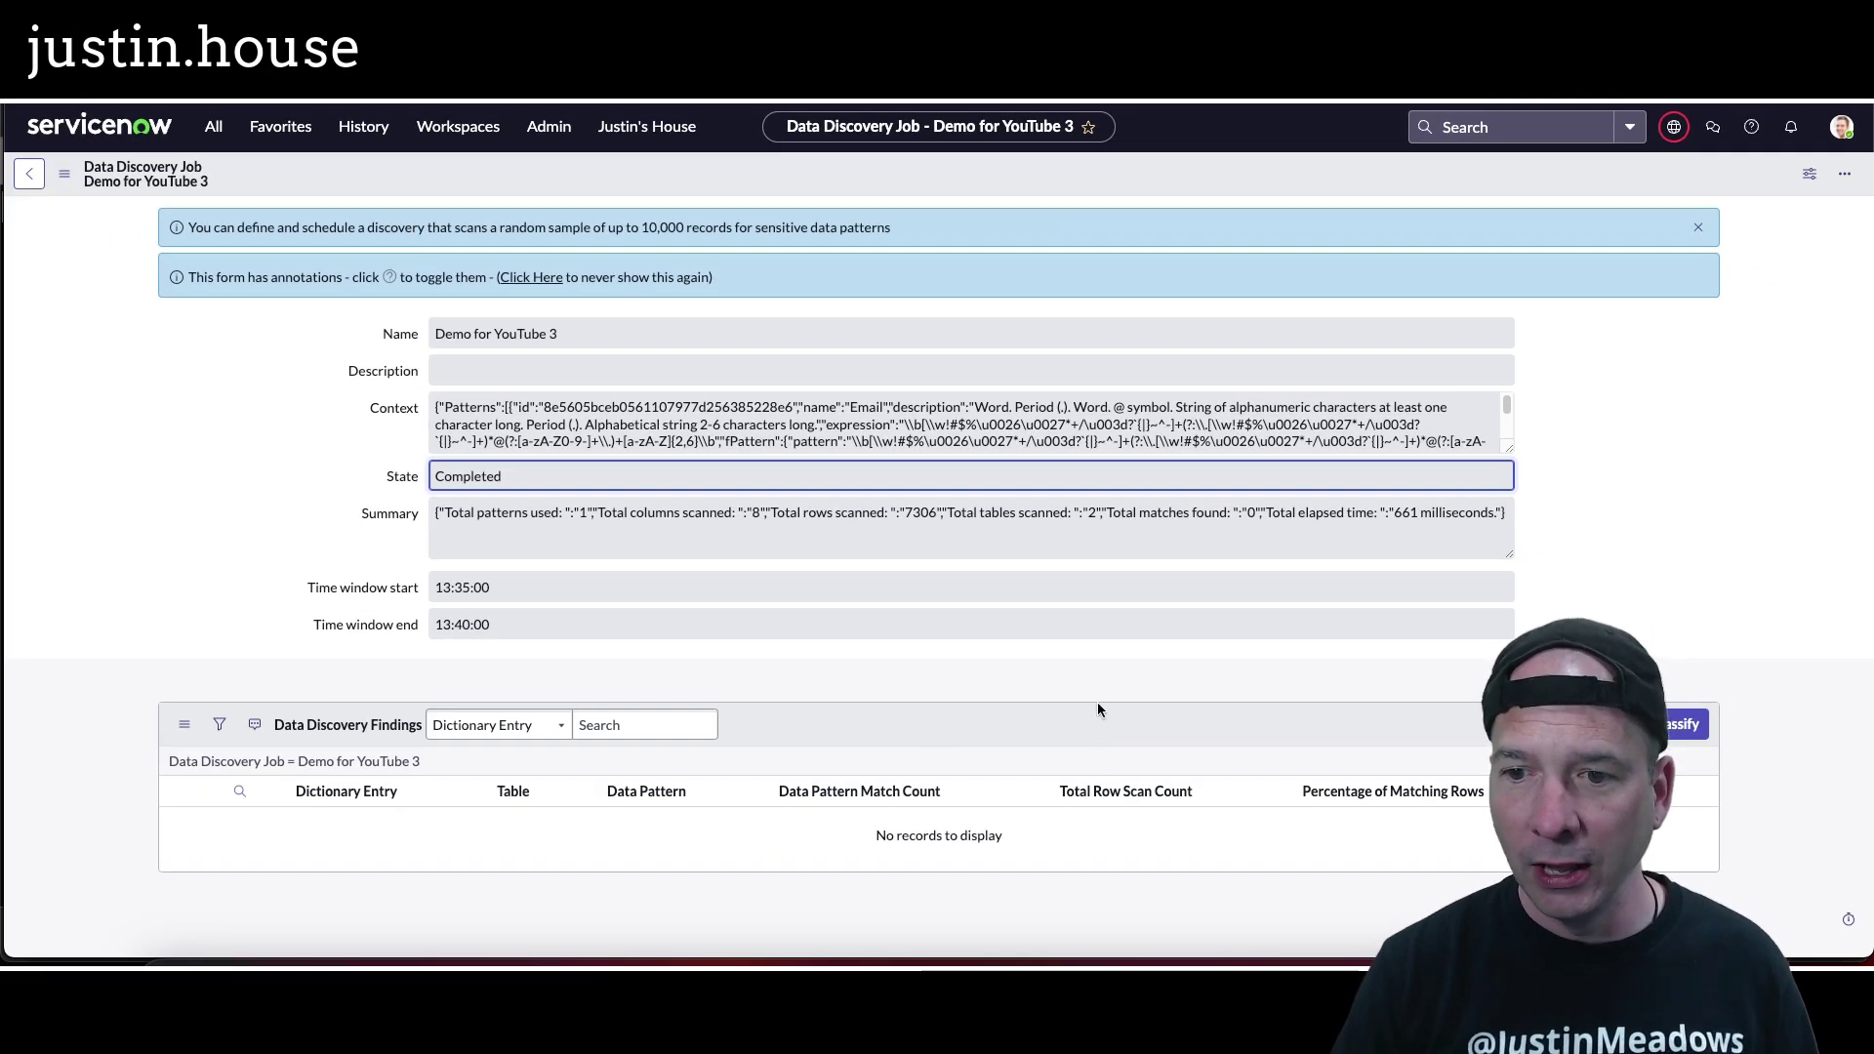
{"action": "right_click", "coordinate": [1088, 692]}
{"action": "left_click", "coordinate": [1160, 740]}
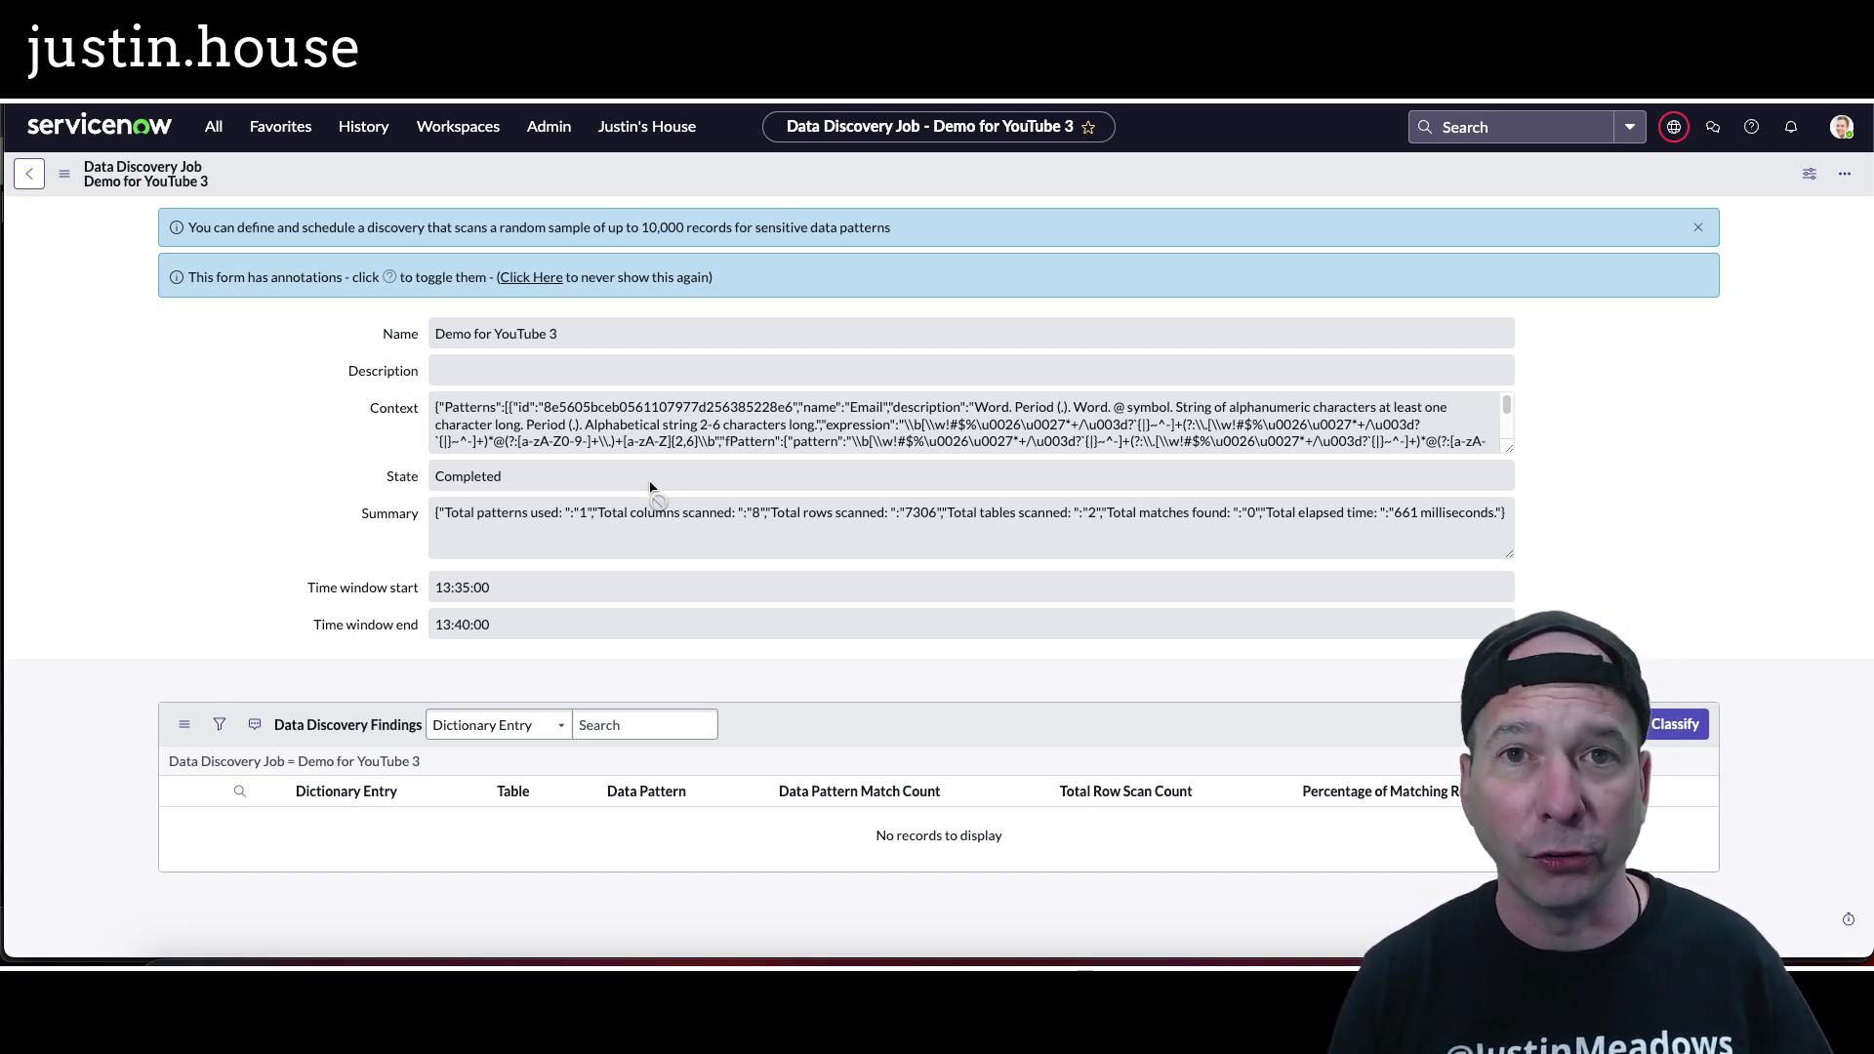
Find 'stories' in the All navigator and go to the Agile Development Stories list
{"action": "left_click", "coordinate": [213, 126]}
{"action": "left_click_drag", "start_coordinate": [219, 180], "coordinate": [77, 174]}
{"action": "type", "text": "stories"}
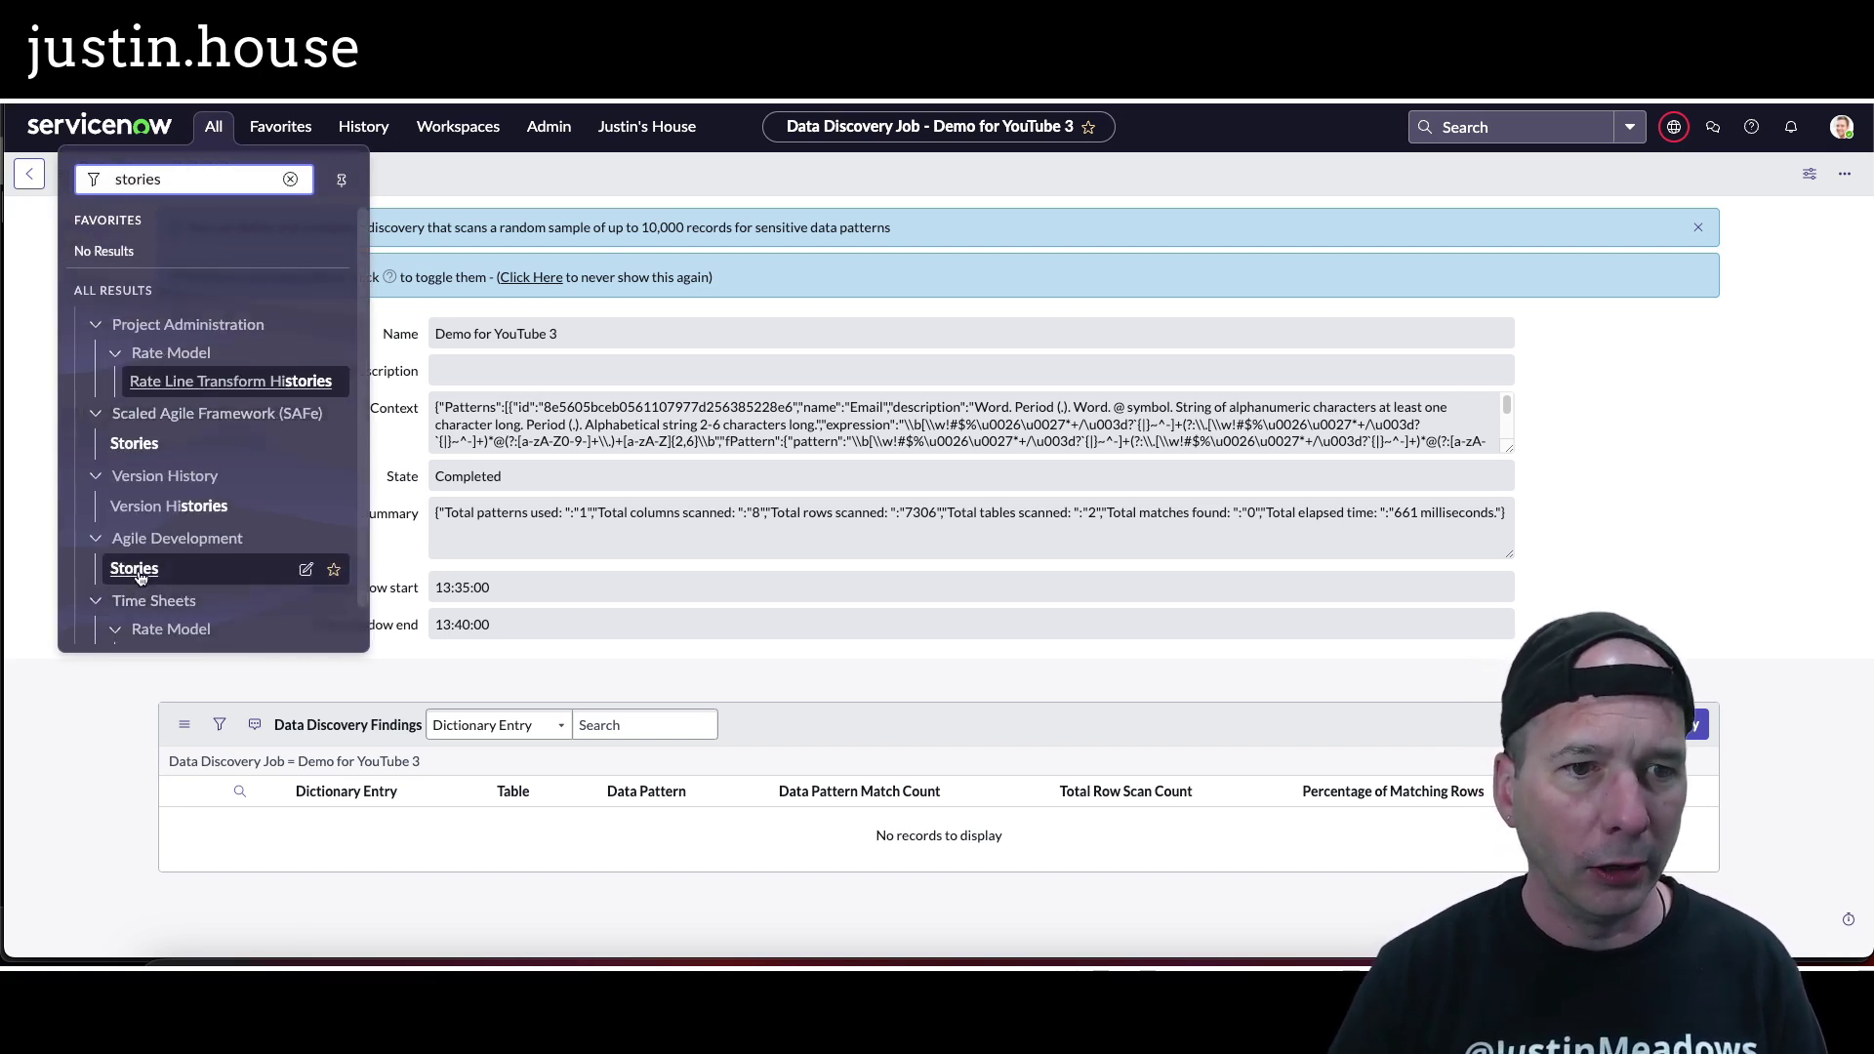
{"action": "left_click", "coordinate": [140, 566]}
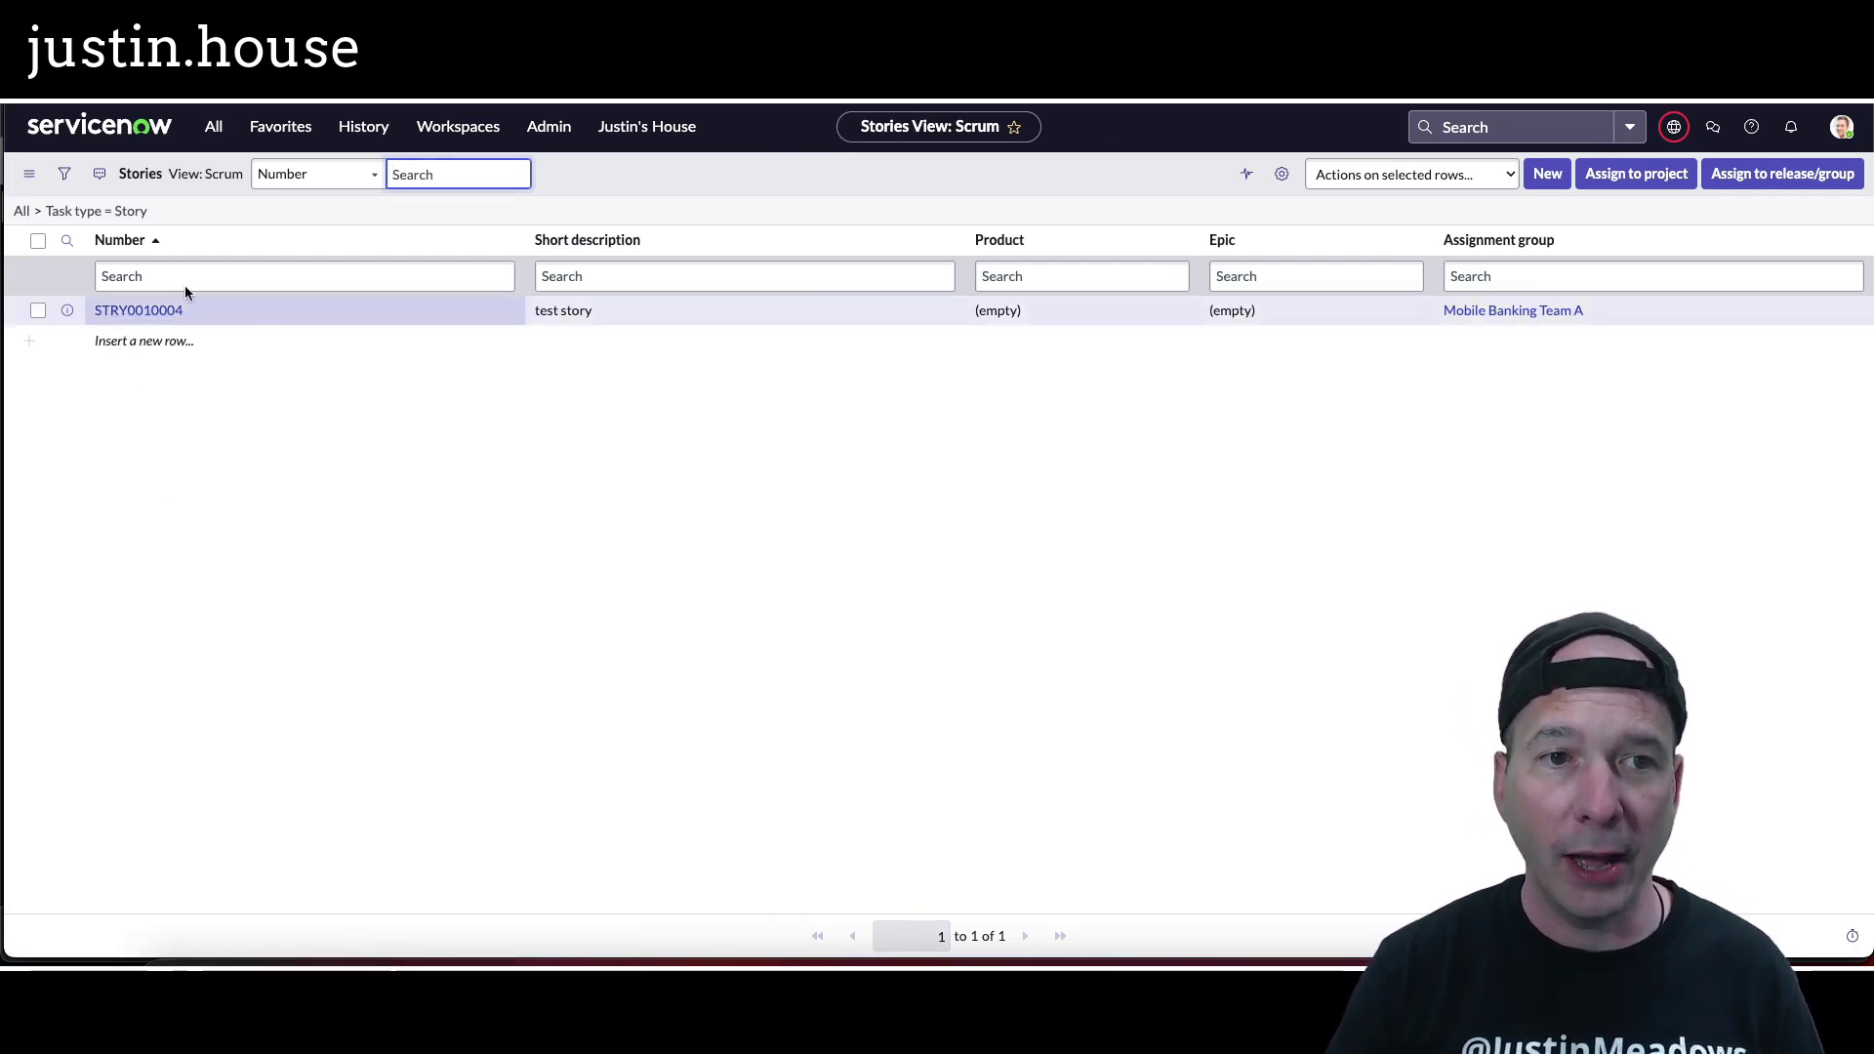
Go to the Incidents list via an 'incident' navigator search, showing 246 records
{"action": "left_click", "coordinate": [213, 126]}
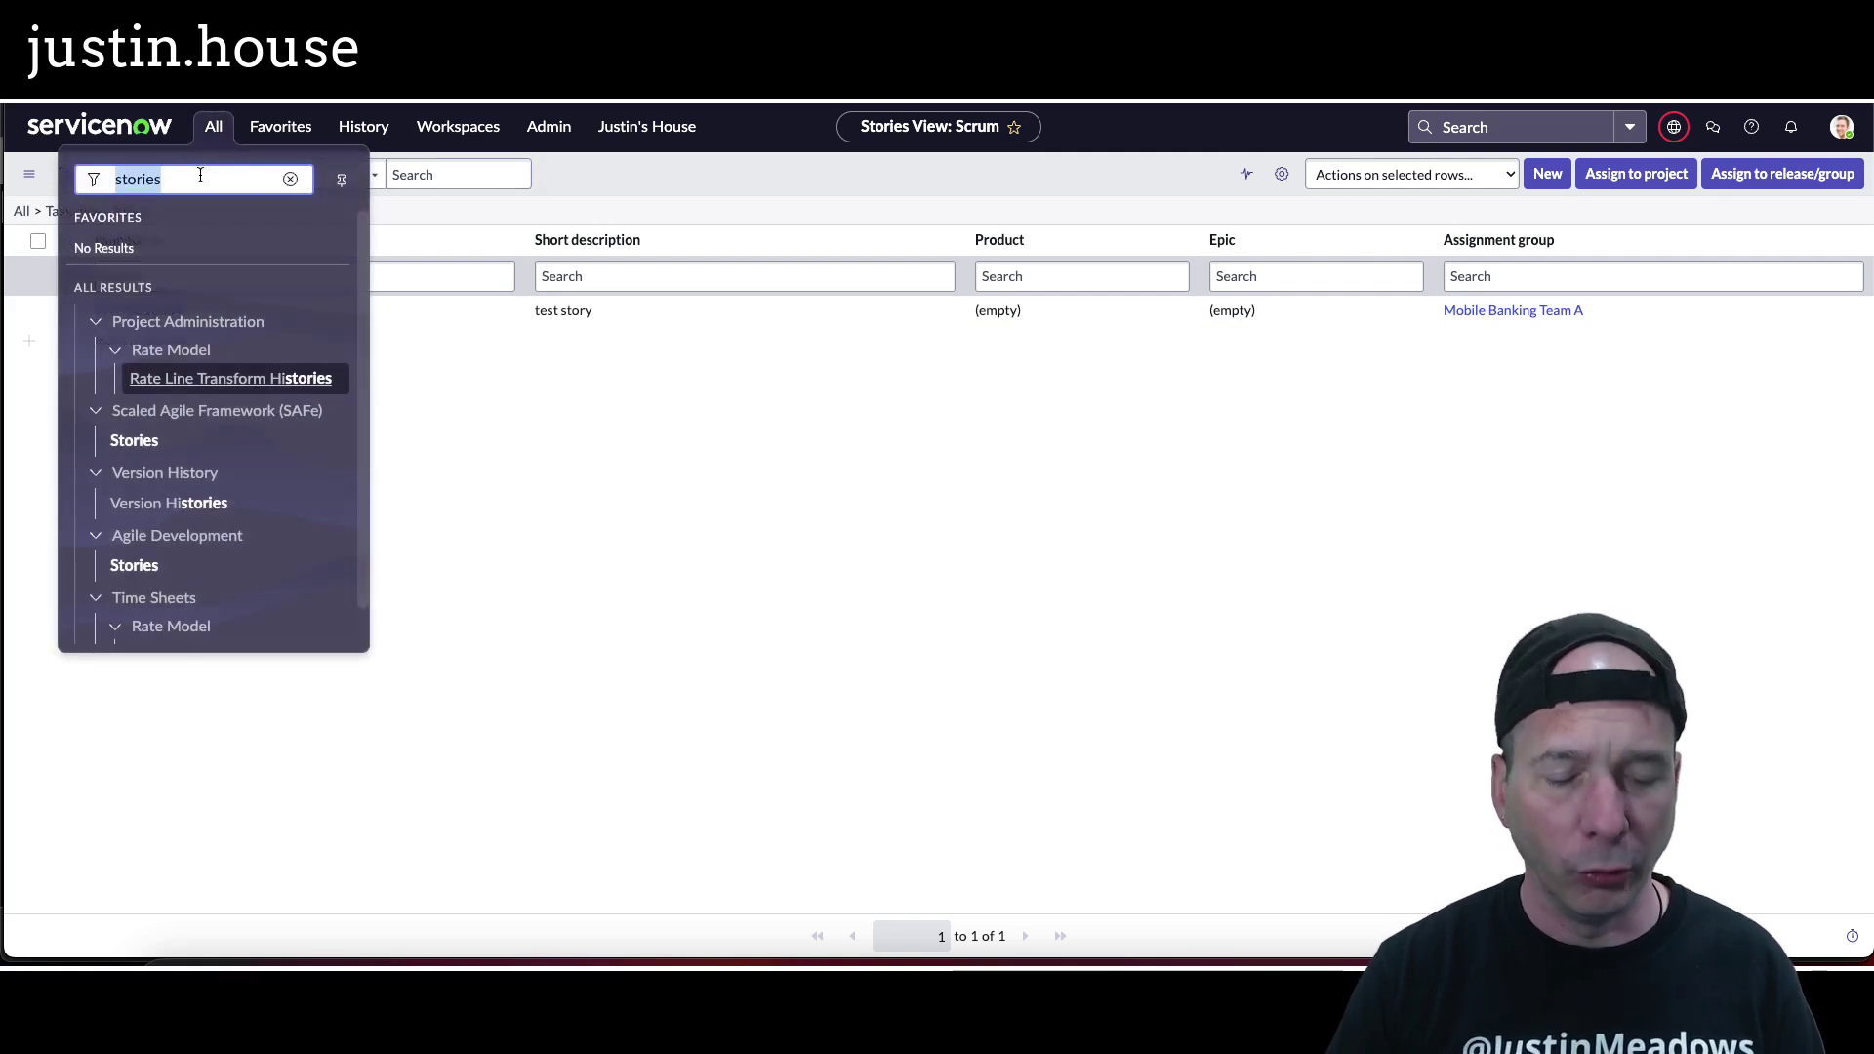
{"action": "type", "text": "incident"}
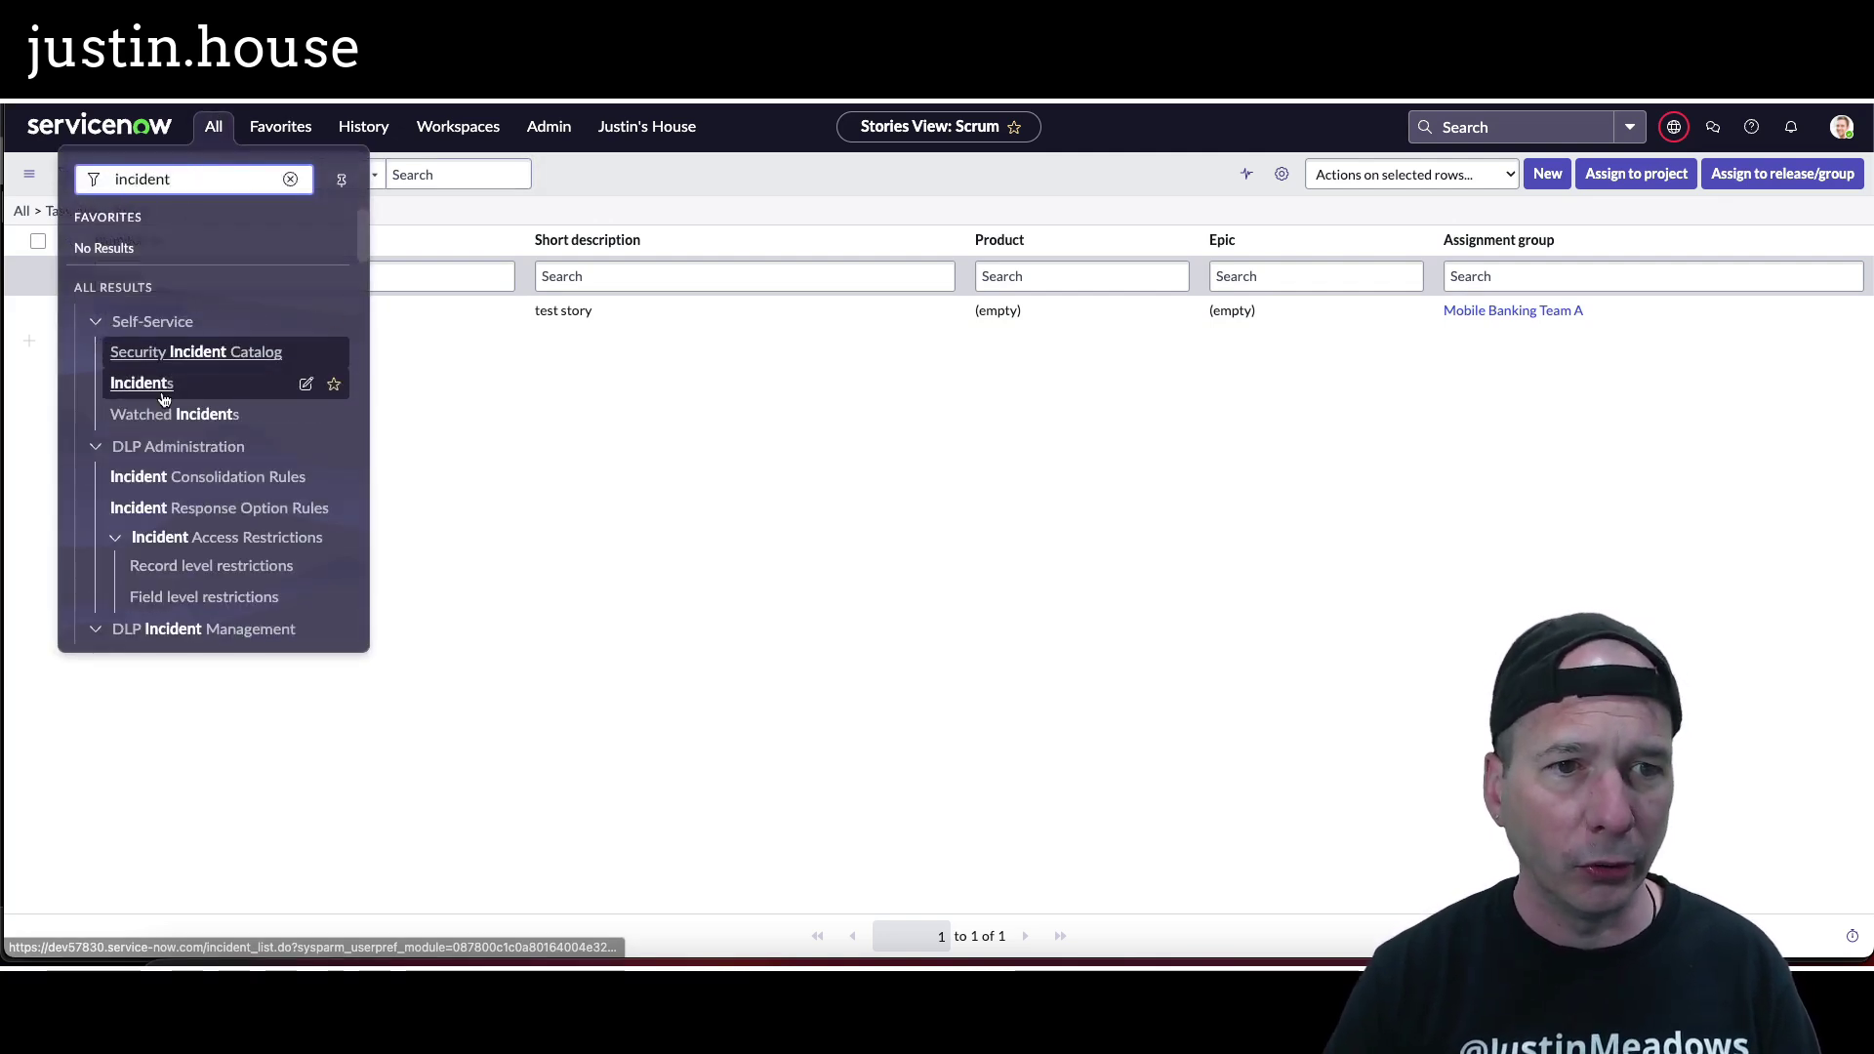
{"action": "scroll", "coordinate": [161, 420], "scroll_direction": "down", "scroll_amount": 5}
{"action": "scroll", "coordinate": [161, 431], "scroll_direction": "down", "scroll_amount": 8}
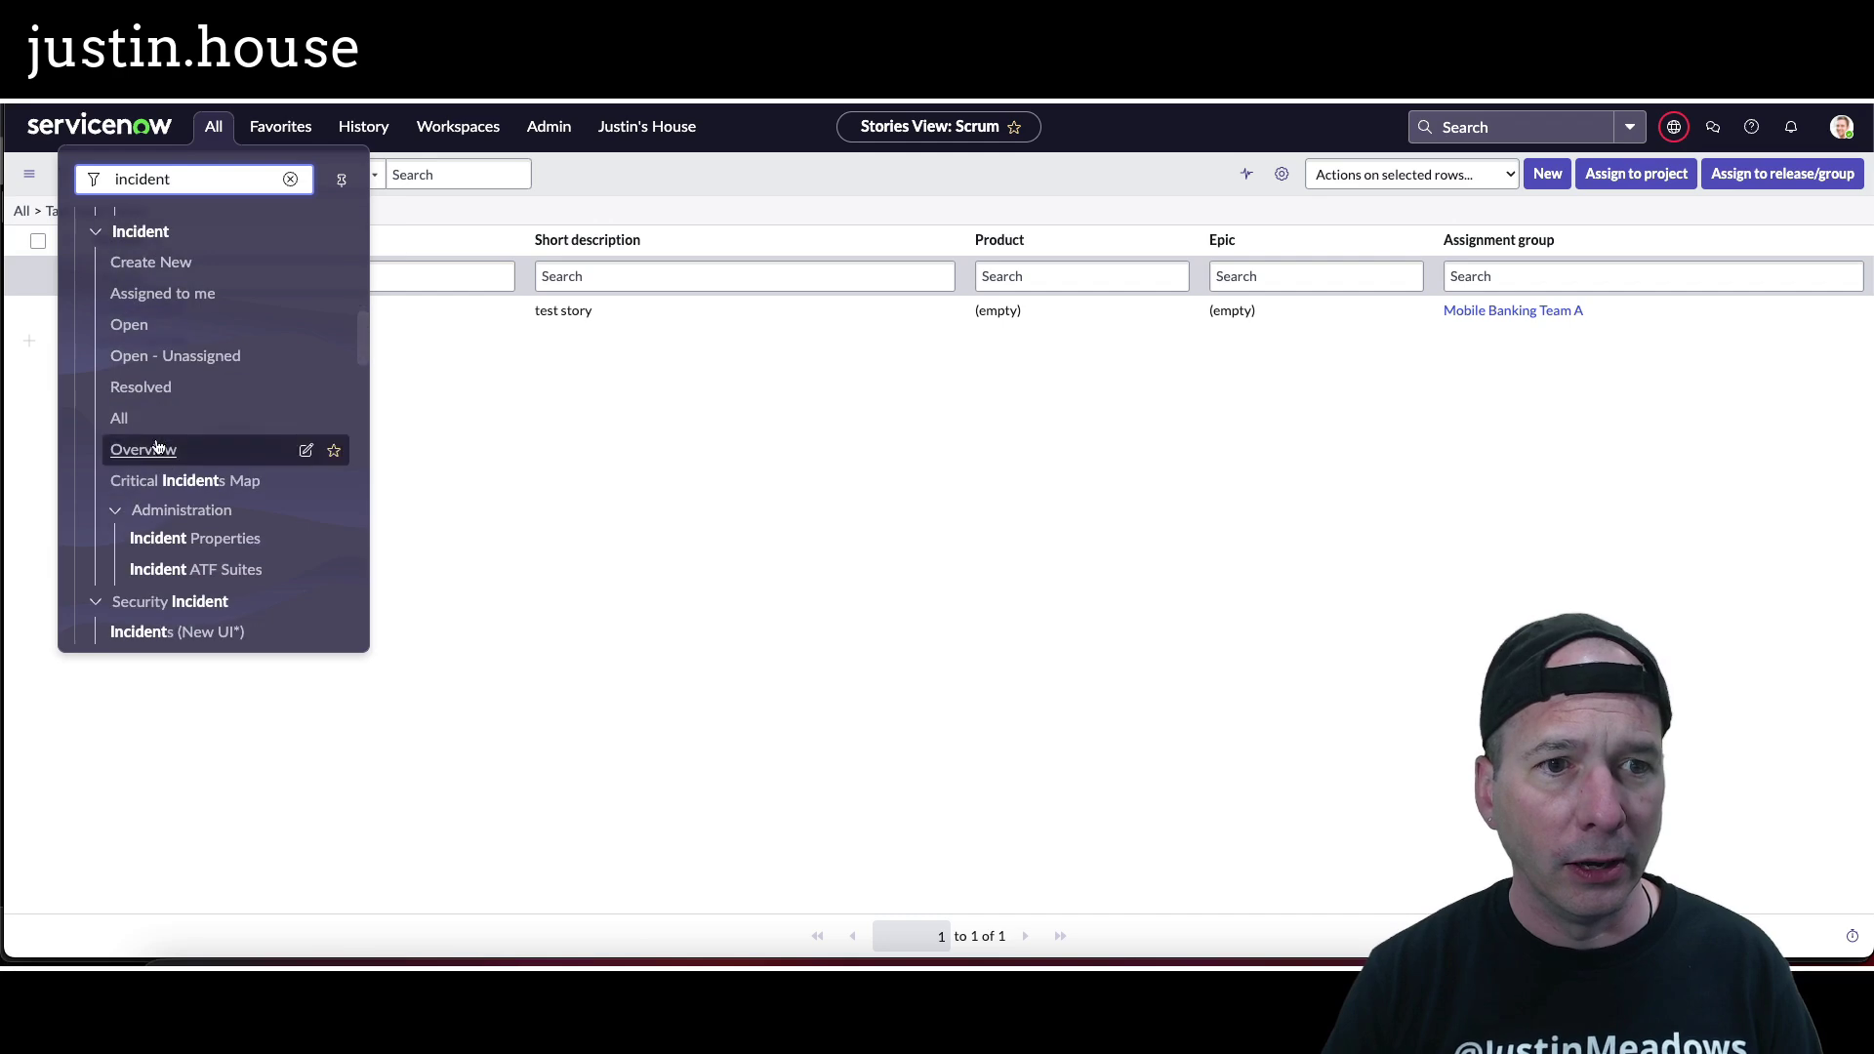
{"action": "left_click", "coordinate": [142, 420]}
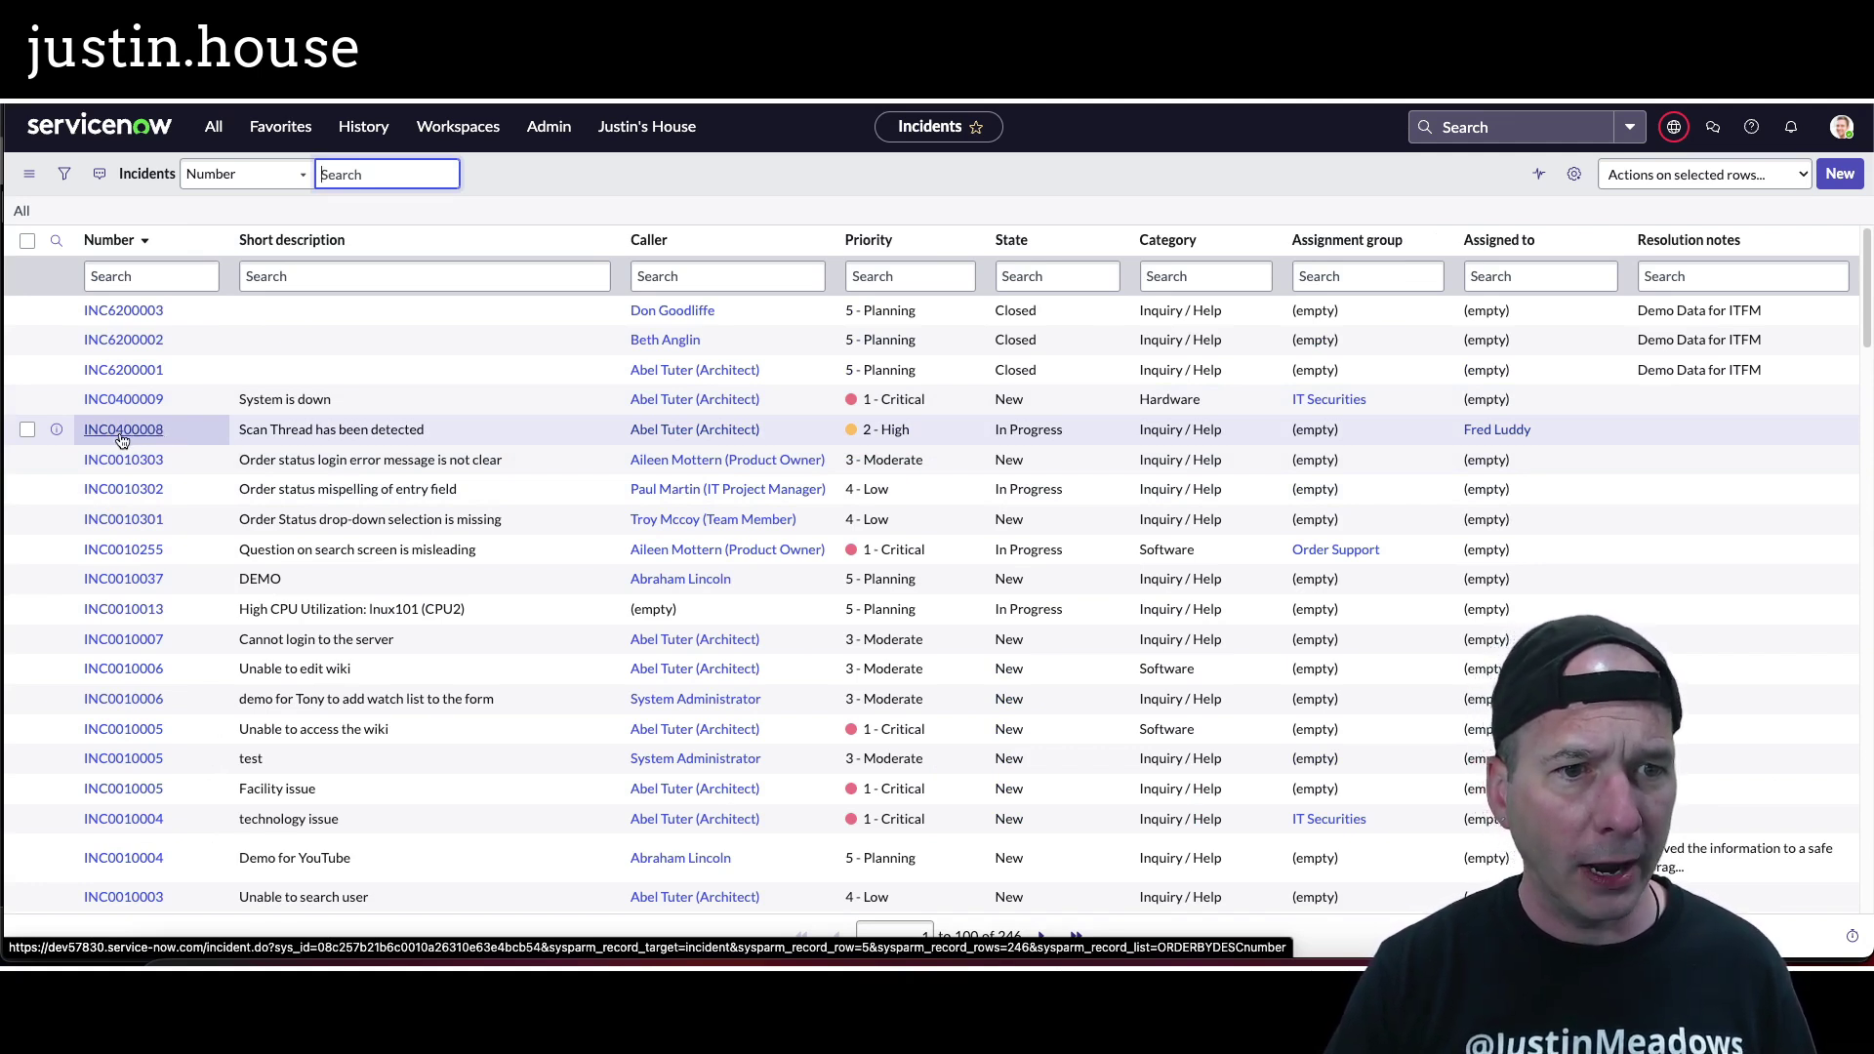
Replace the navigator search text with 'problem'
{"action": "left_click", "coordinate": [212, 126]}
{"action": "double_click", "coordinate": [201, 184]}
{"action": "type", "text": "problem"}
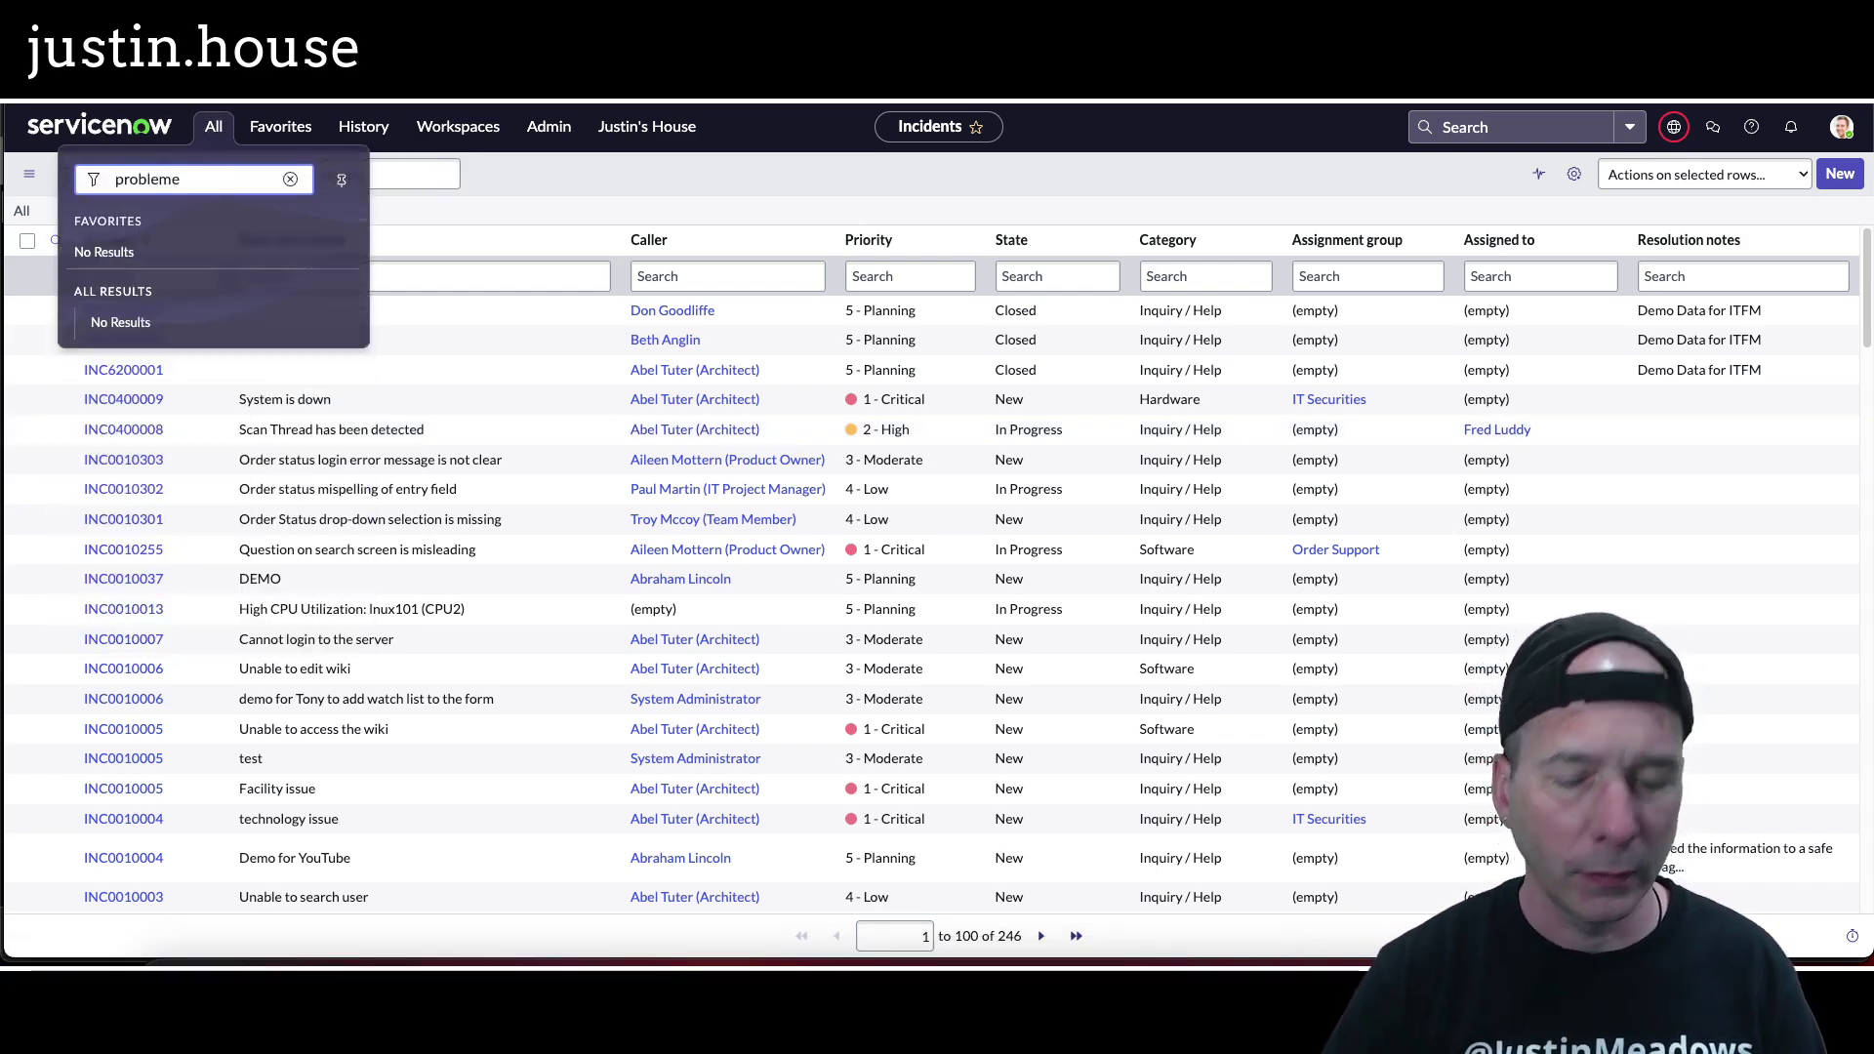
Show Problem > All, then bring the ChatGPT window to the front
{"action": "left_click", "coordinate": [137, 542]}
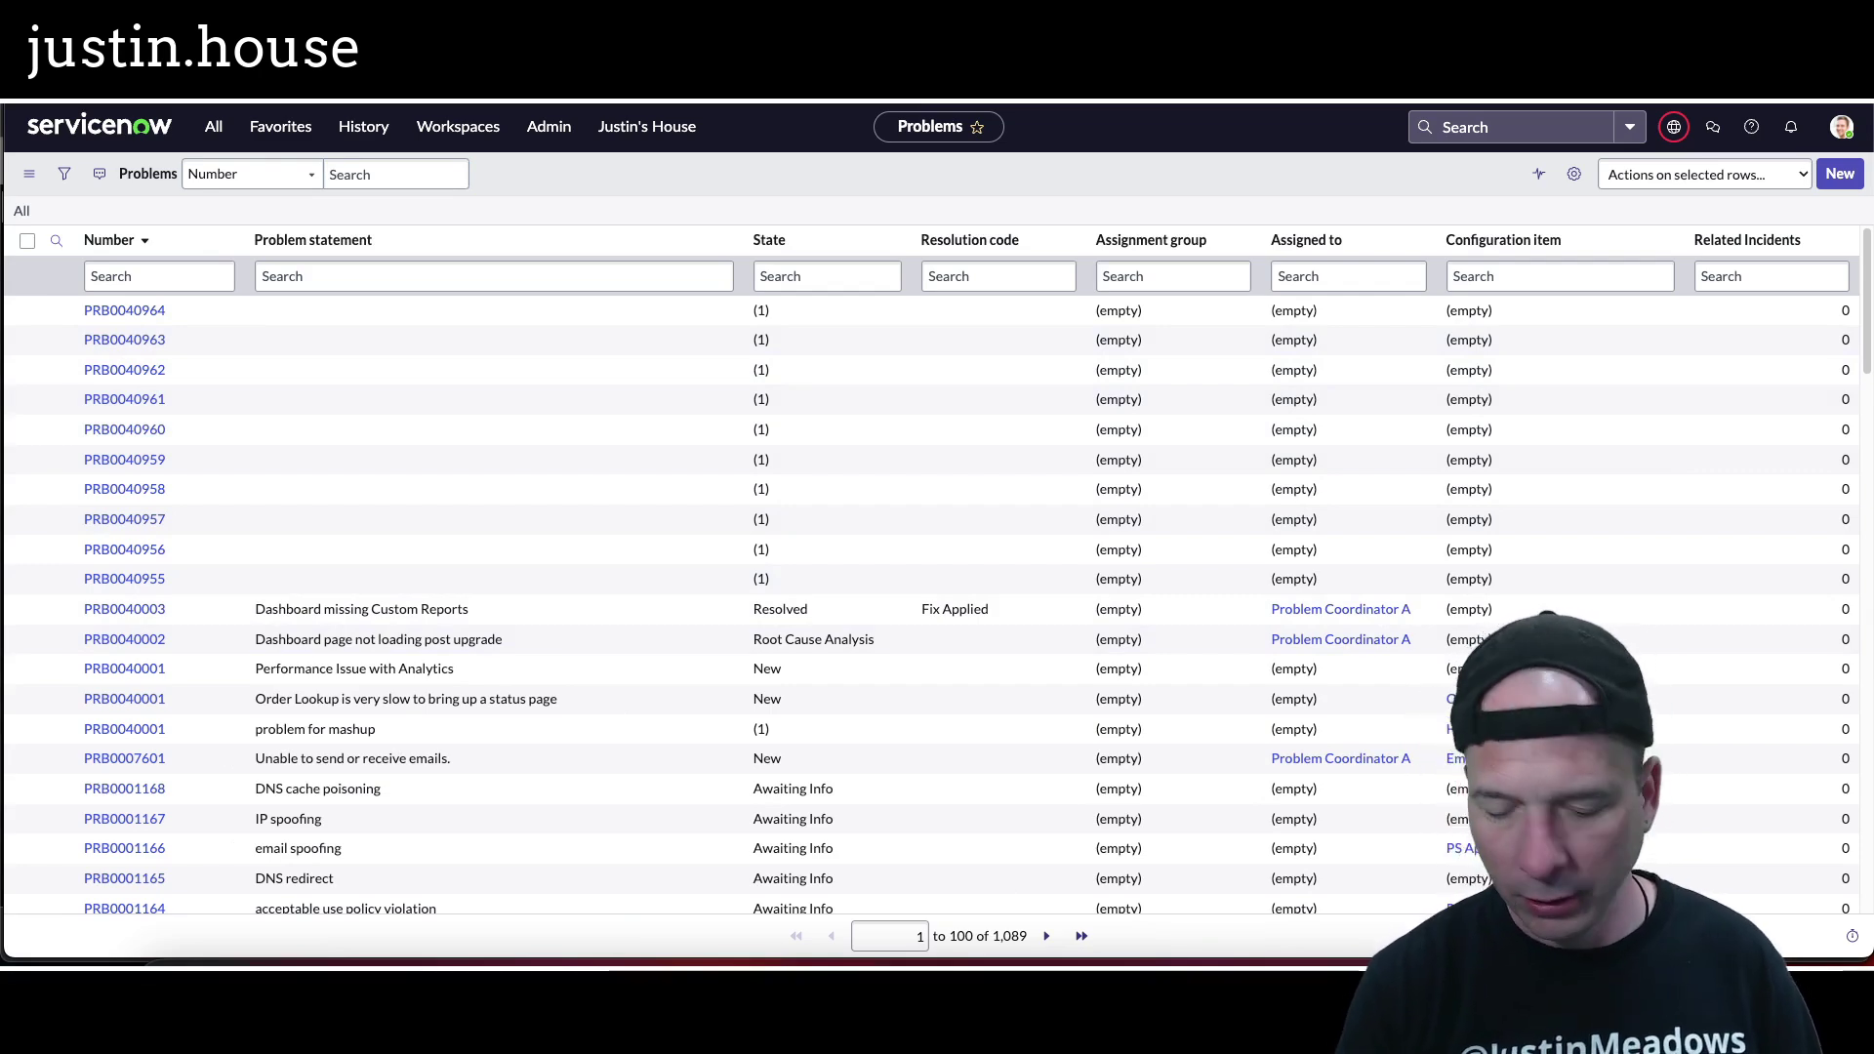
{"action": "key", "text": "super+Tab"}
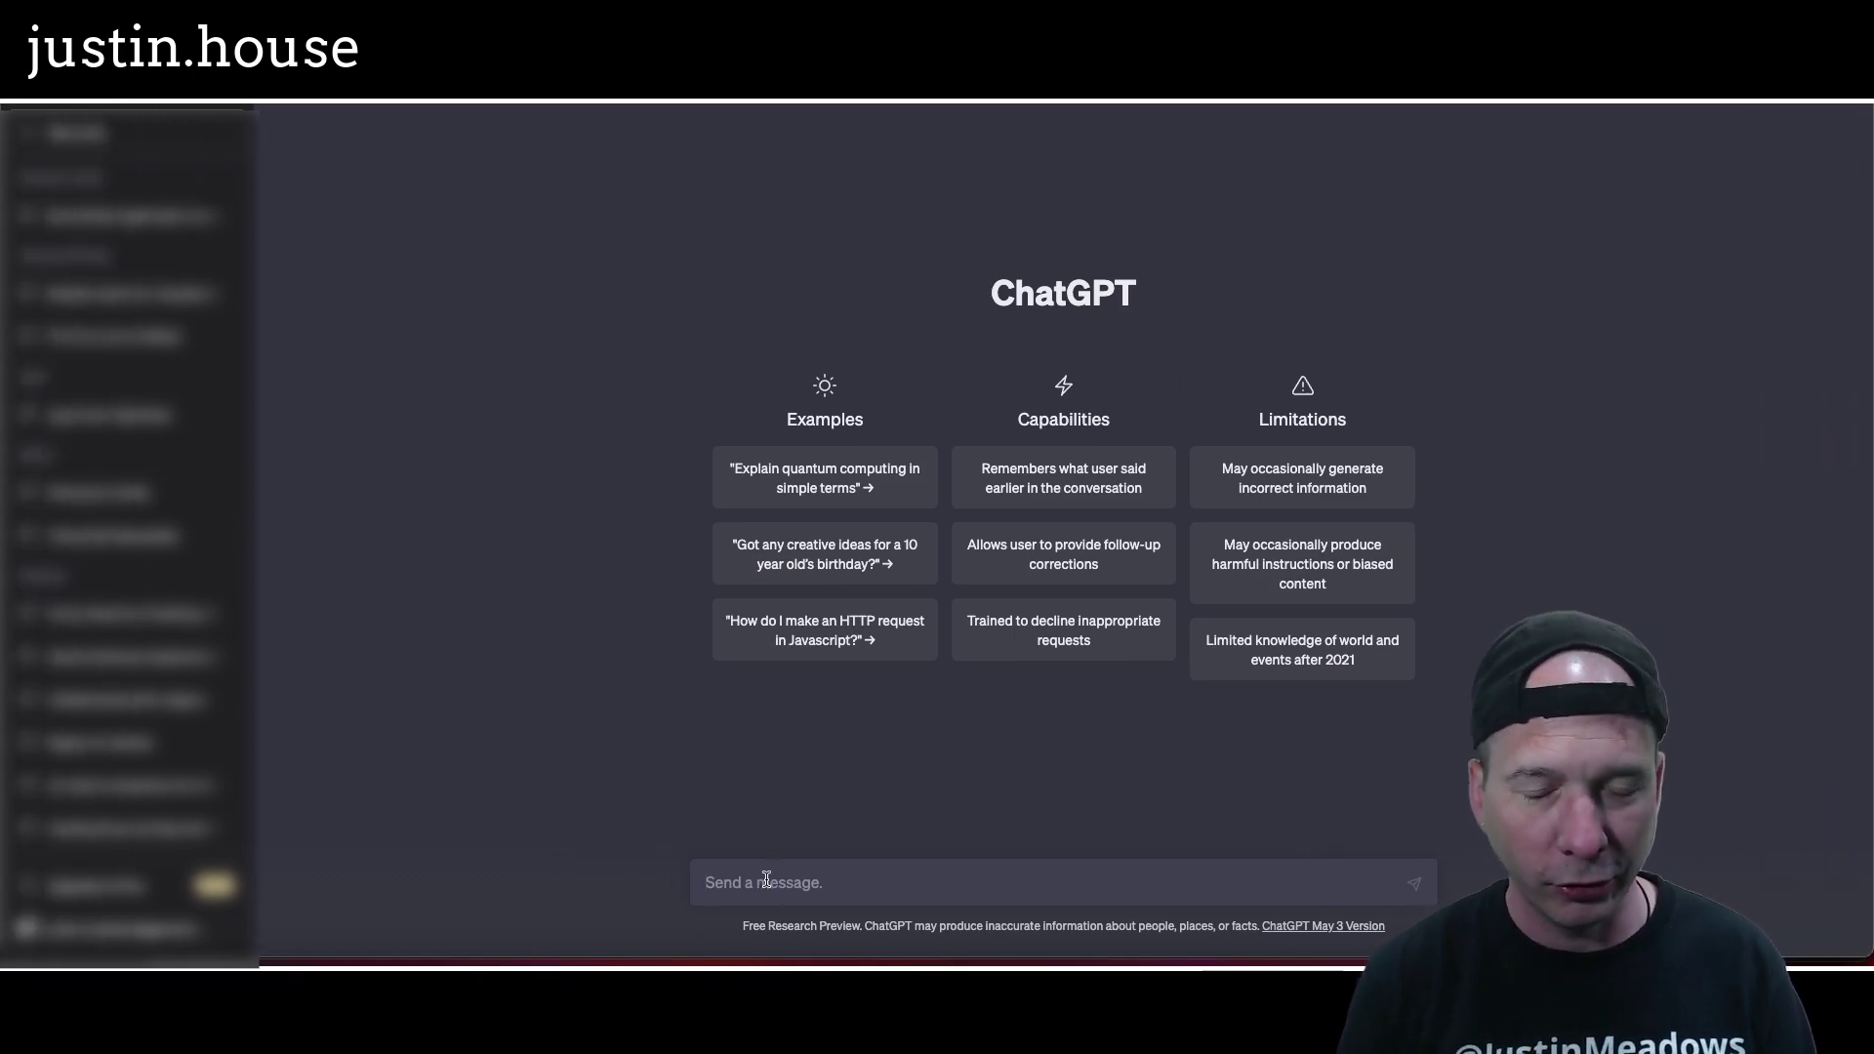
Ask ChatGPT for a three-letters-seven-numbers regex and copy the returned ^[A-Za-z]{3}\d{7}$
{"action": "type", "text": "give me the rege"}
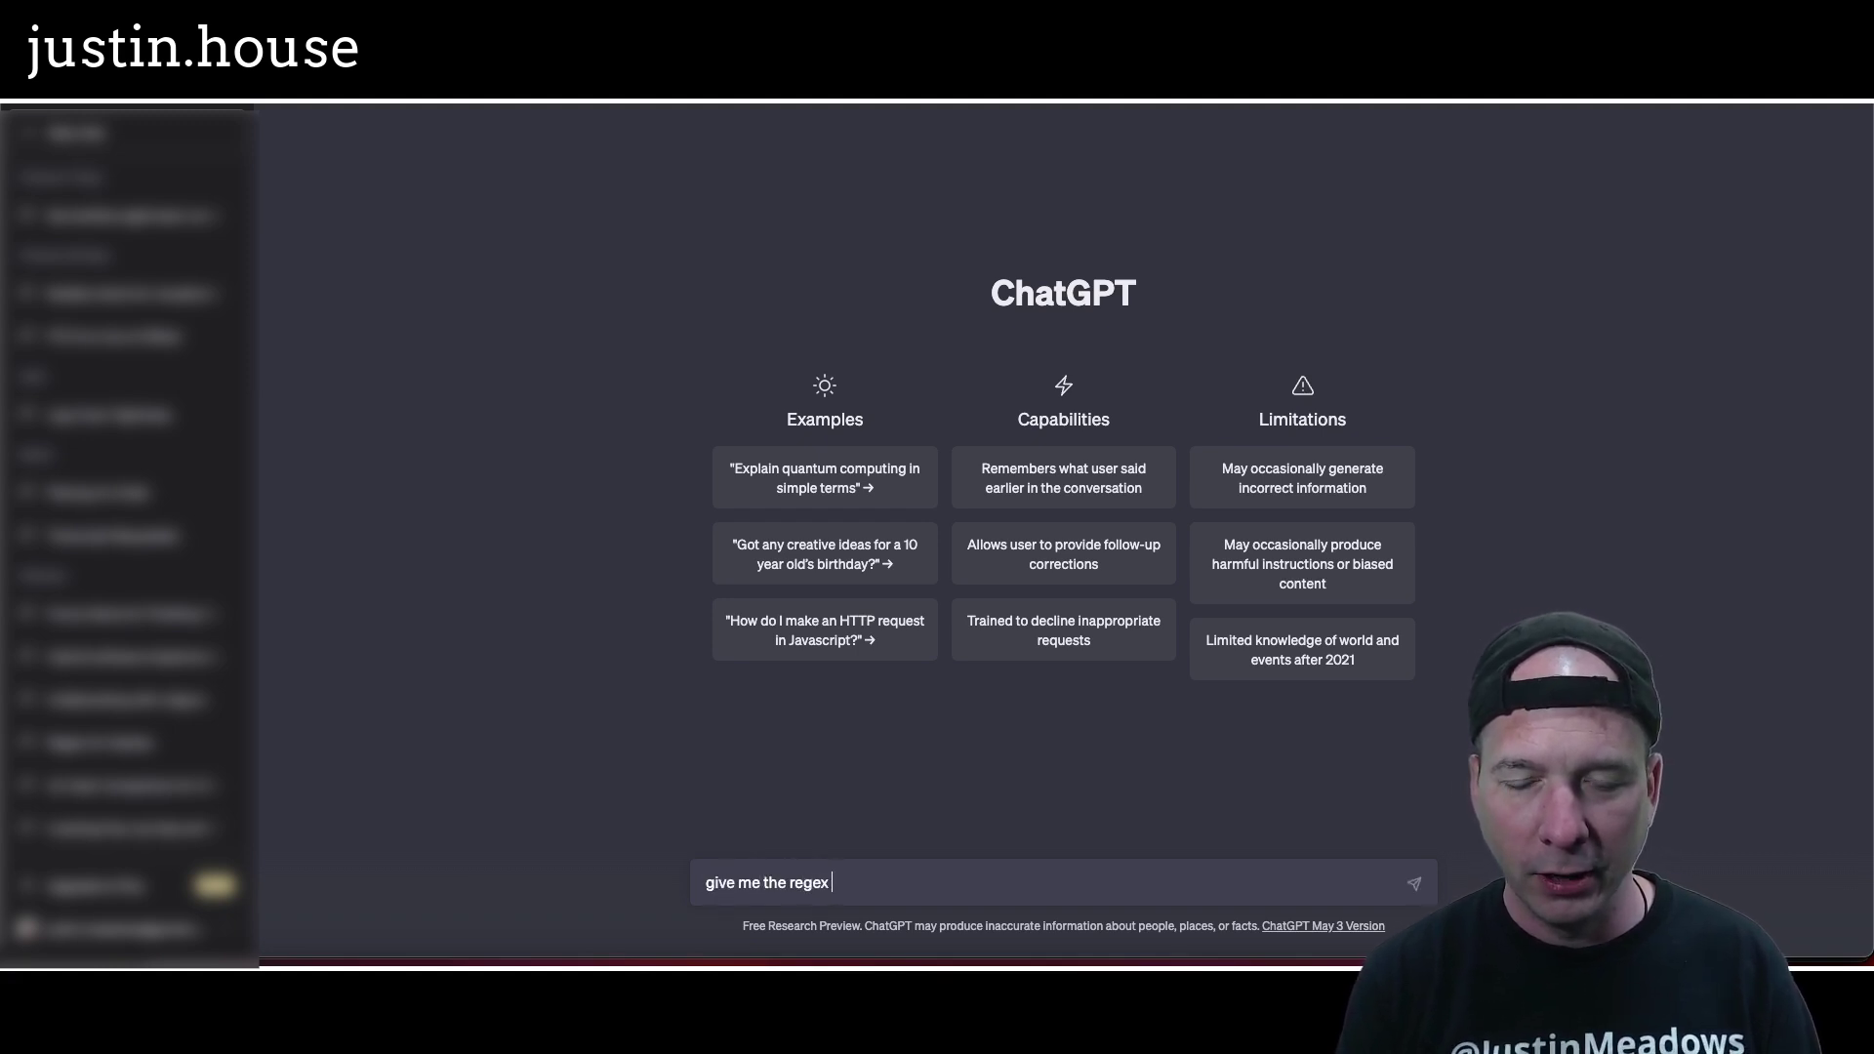
{"action": "key", "text": "BackSpace"}
{"action": "type", "text": "ular expression for th"}
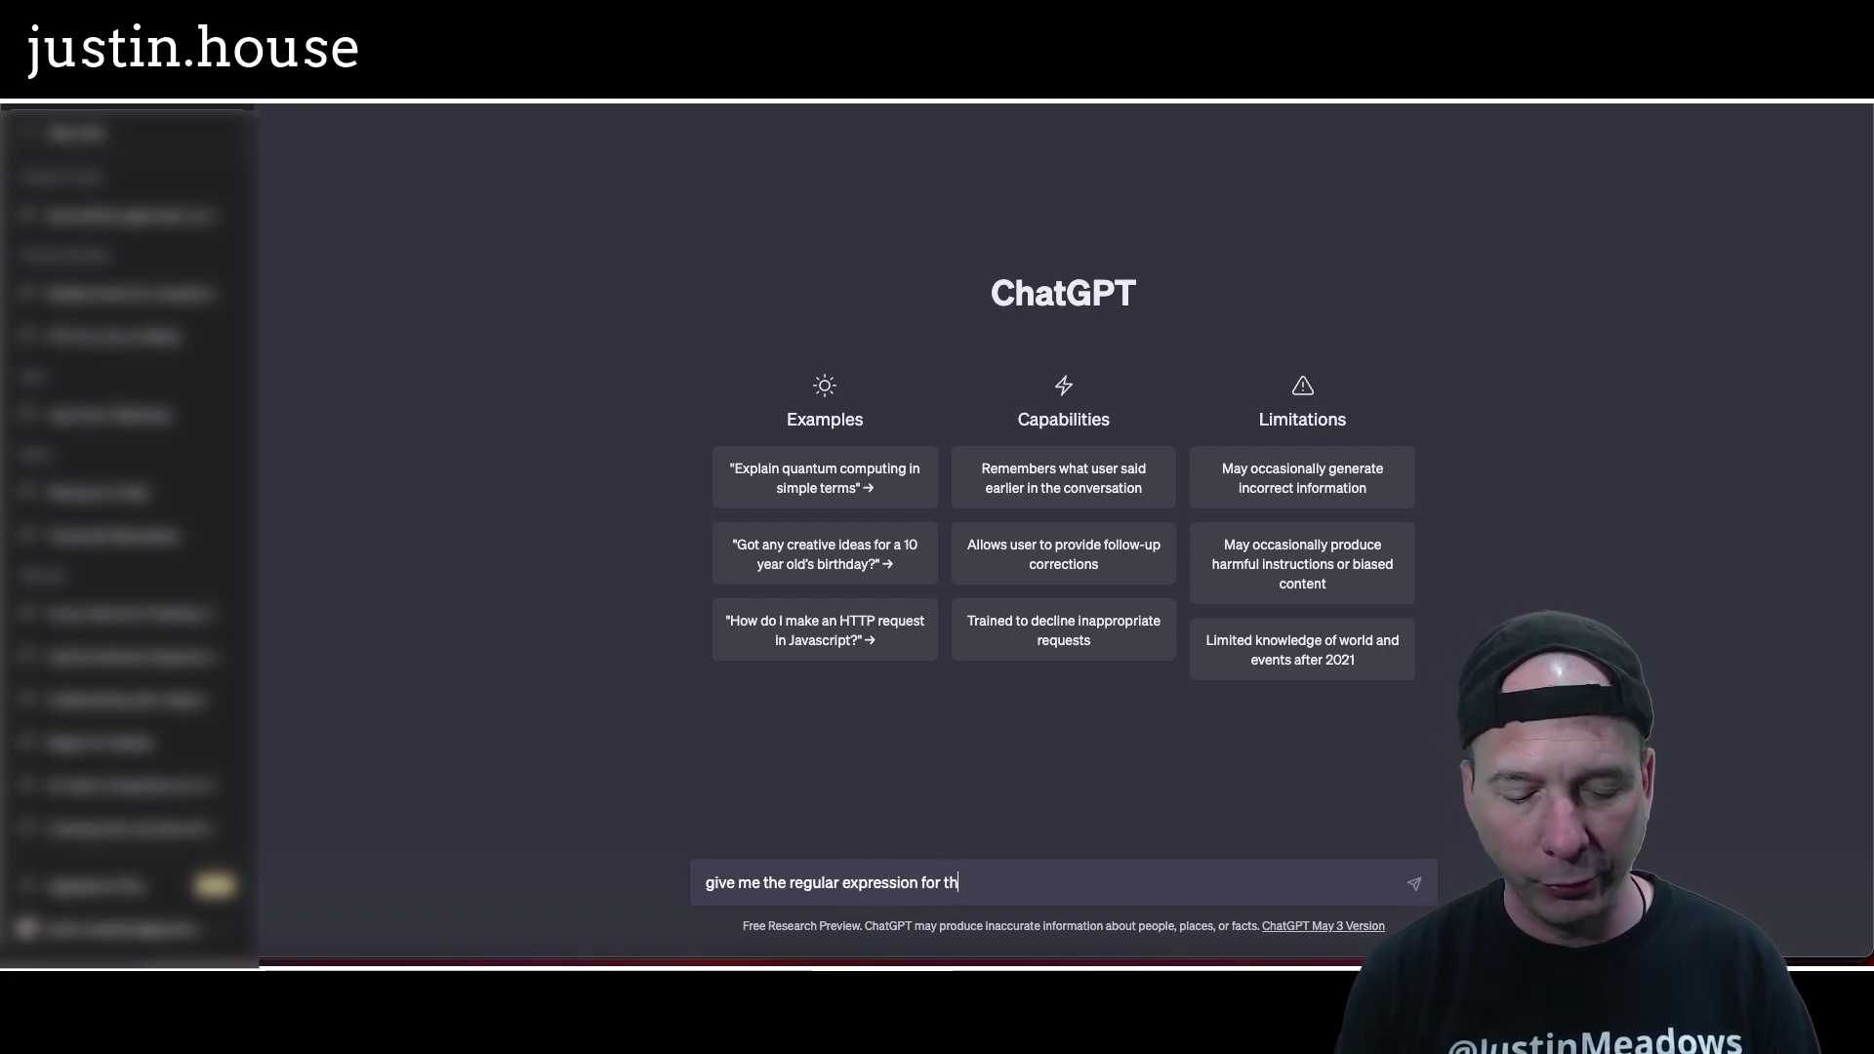
{"action": "type", "text": "ree letters fo"}
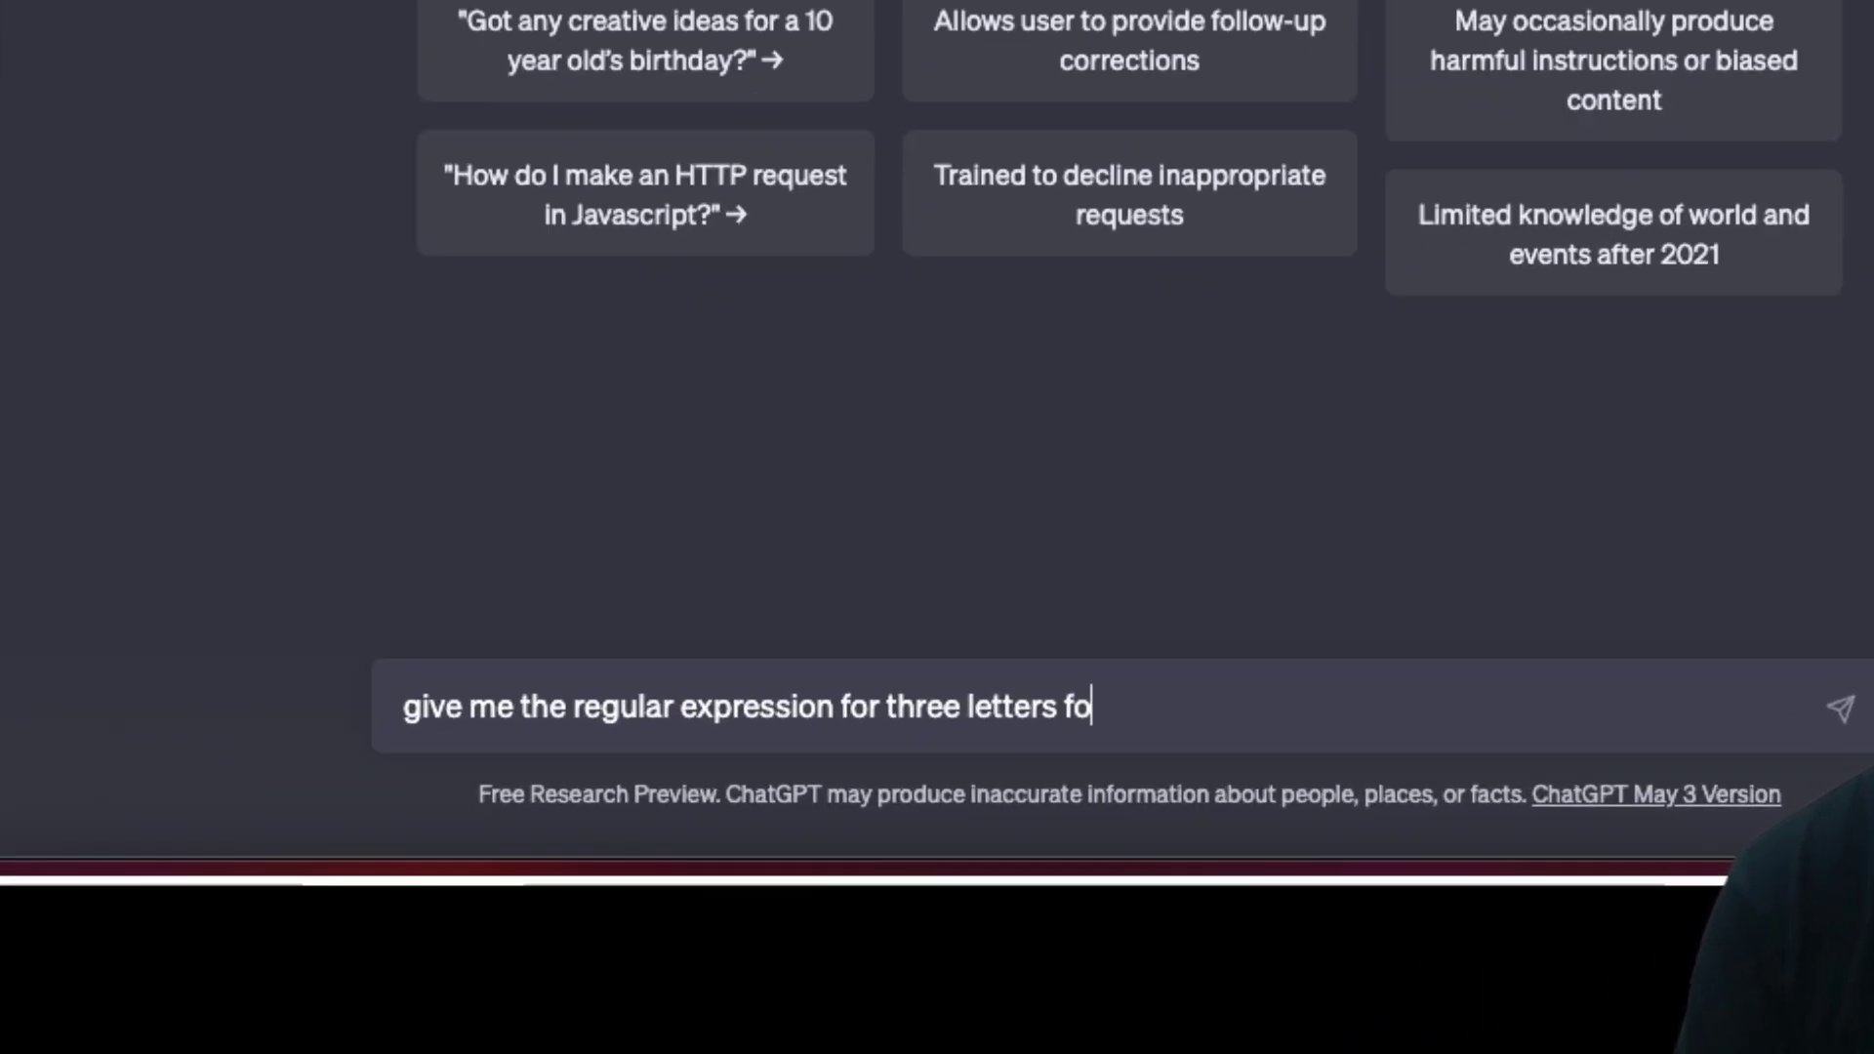
{"action": "type", "text": "llowed by seven"}
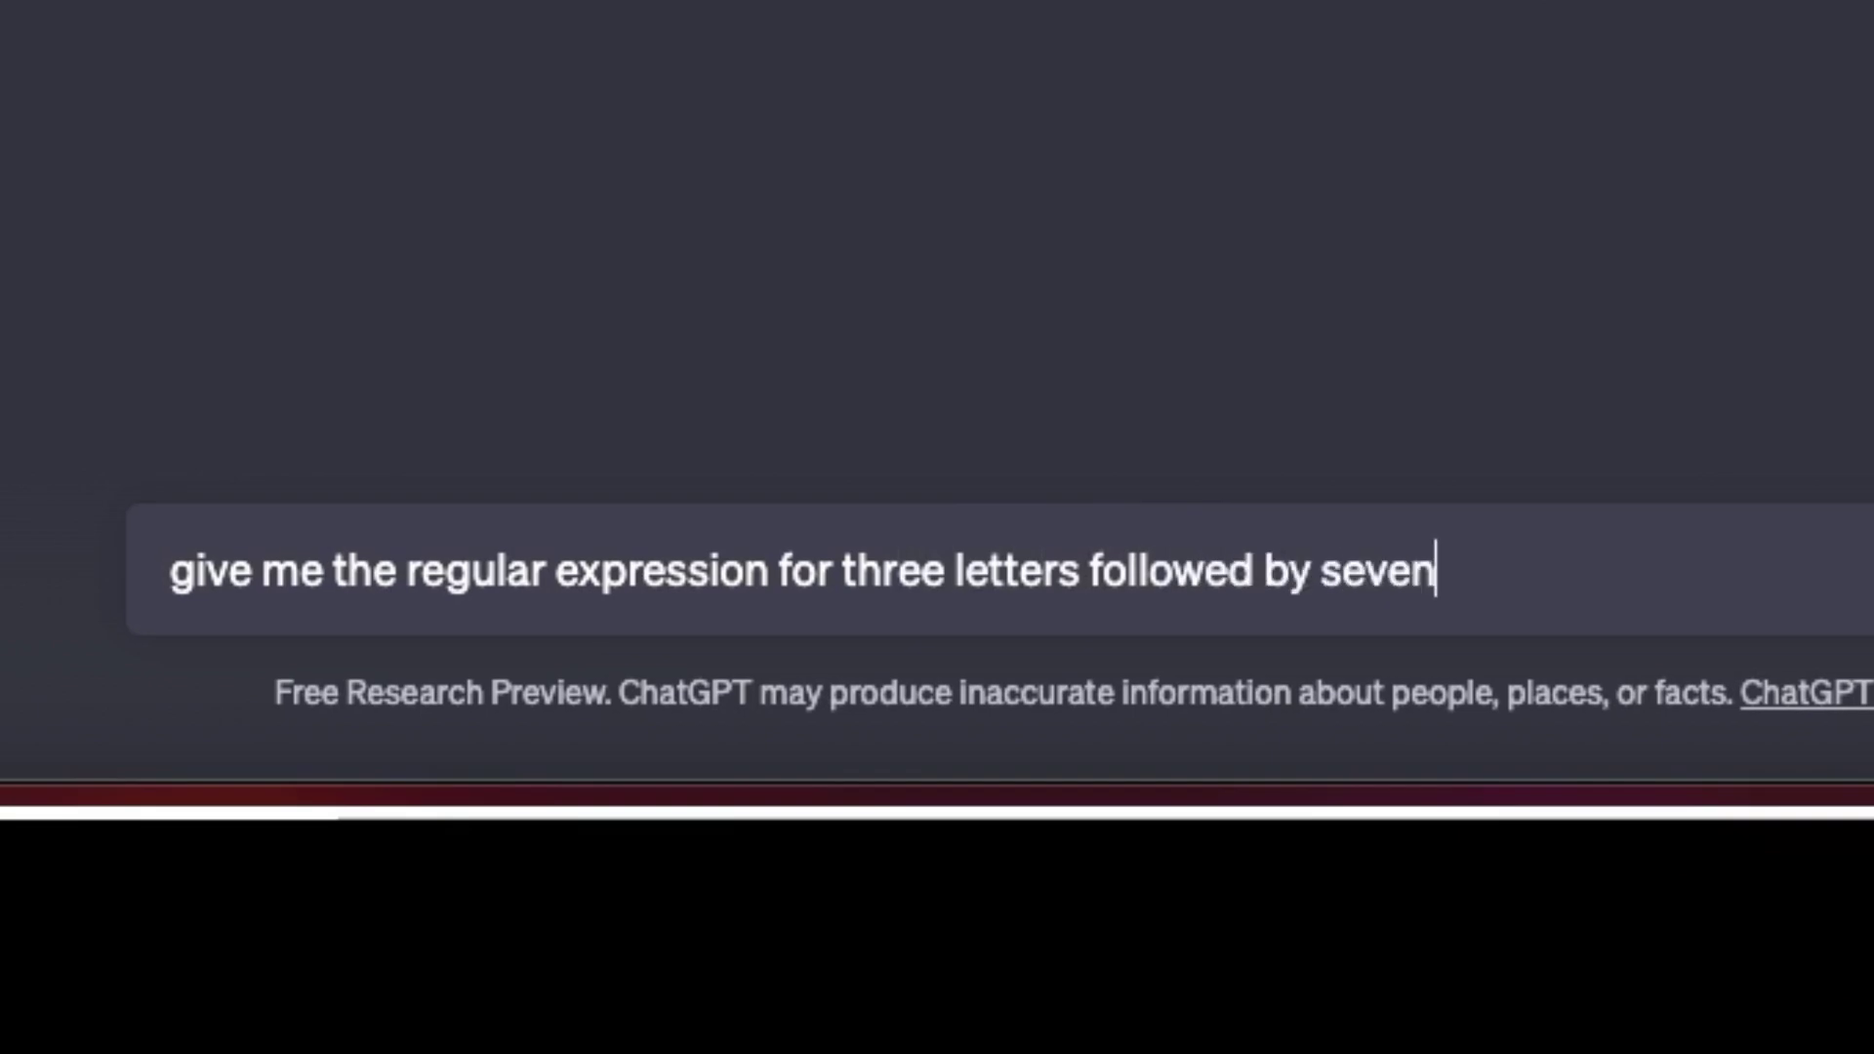
{"action": "type", "text": " numbers"}
{"action": "key", "text": "Return"}
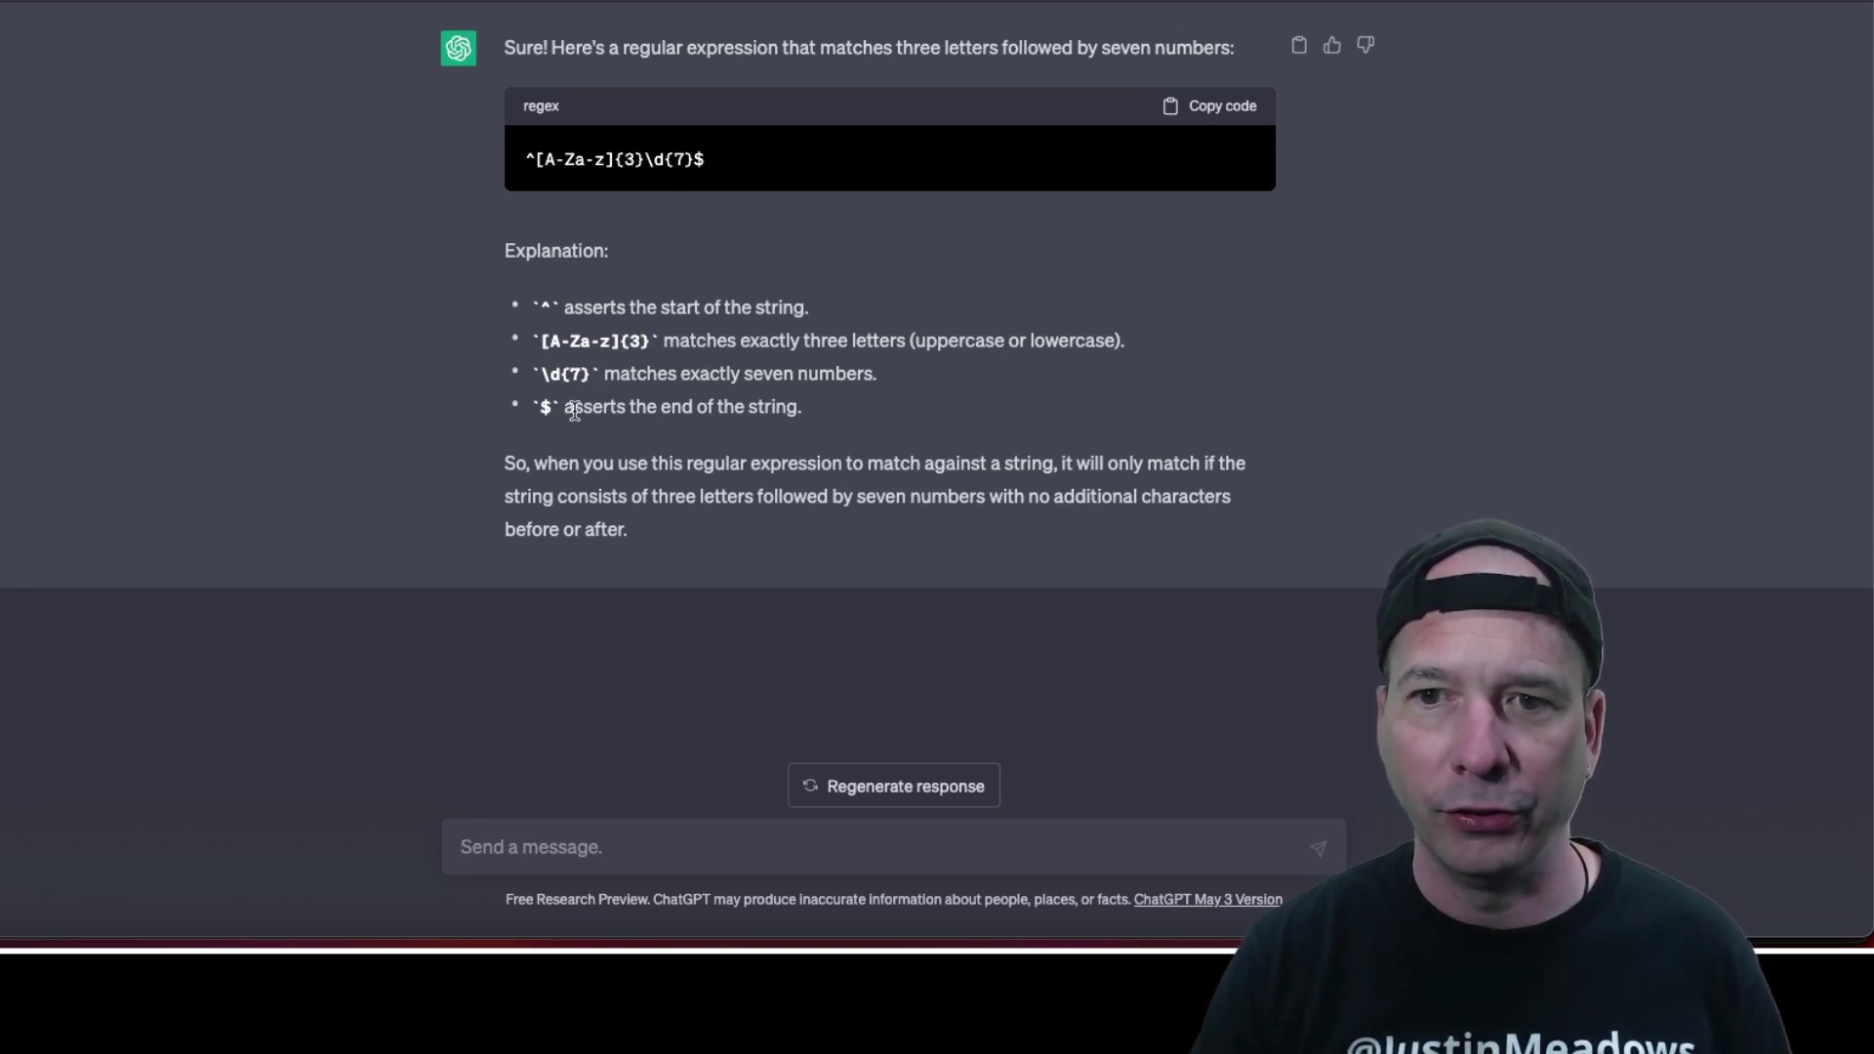
{"action": "left_click", "coordinate": [1221, 108]}
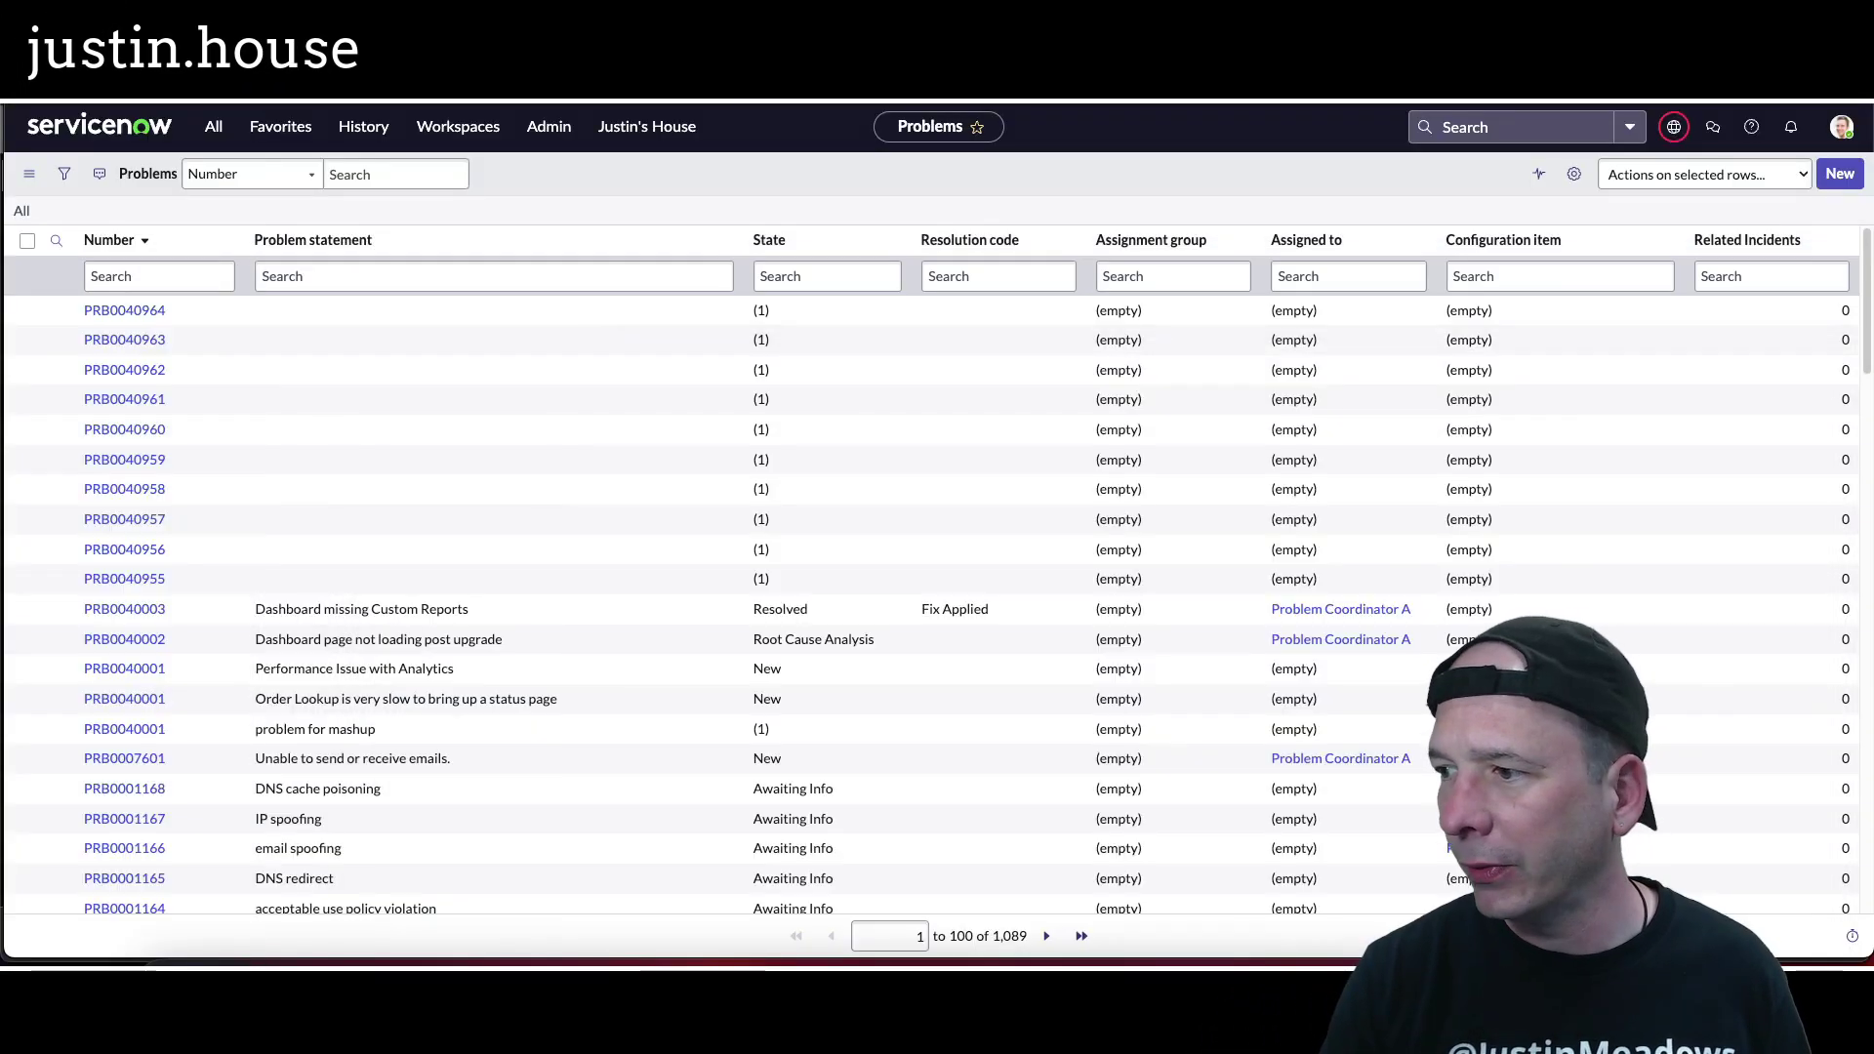
Go to the all Data Patterns list through a 'data discovery' navigator search
{"action": "left_click", "coordinate": [214, 126]}
{"action": "type", "text": "da"}
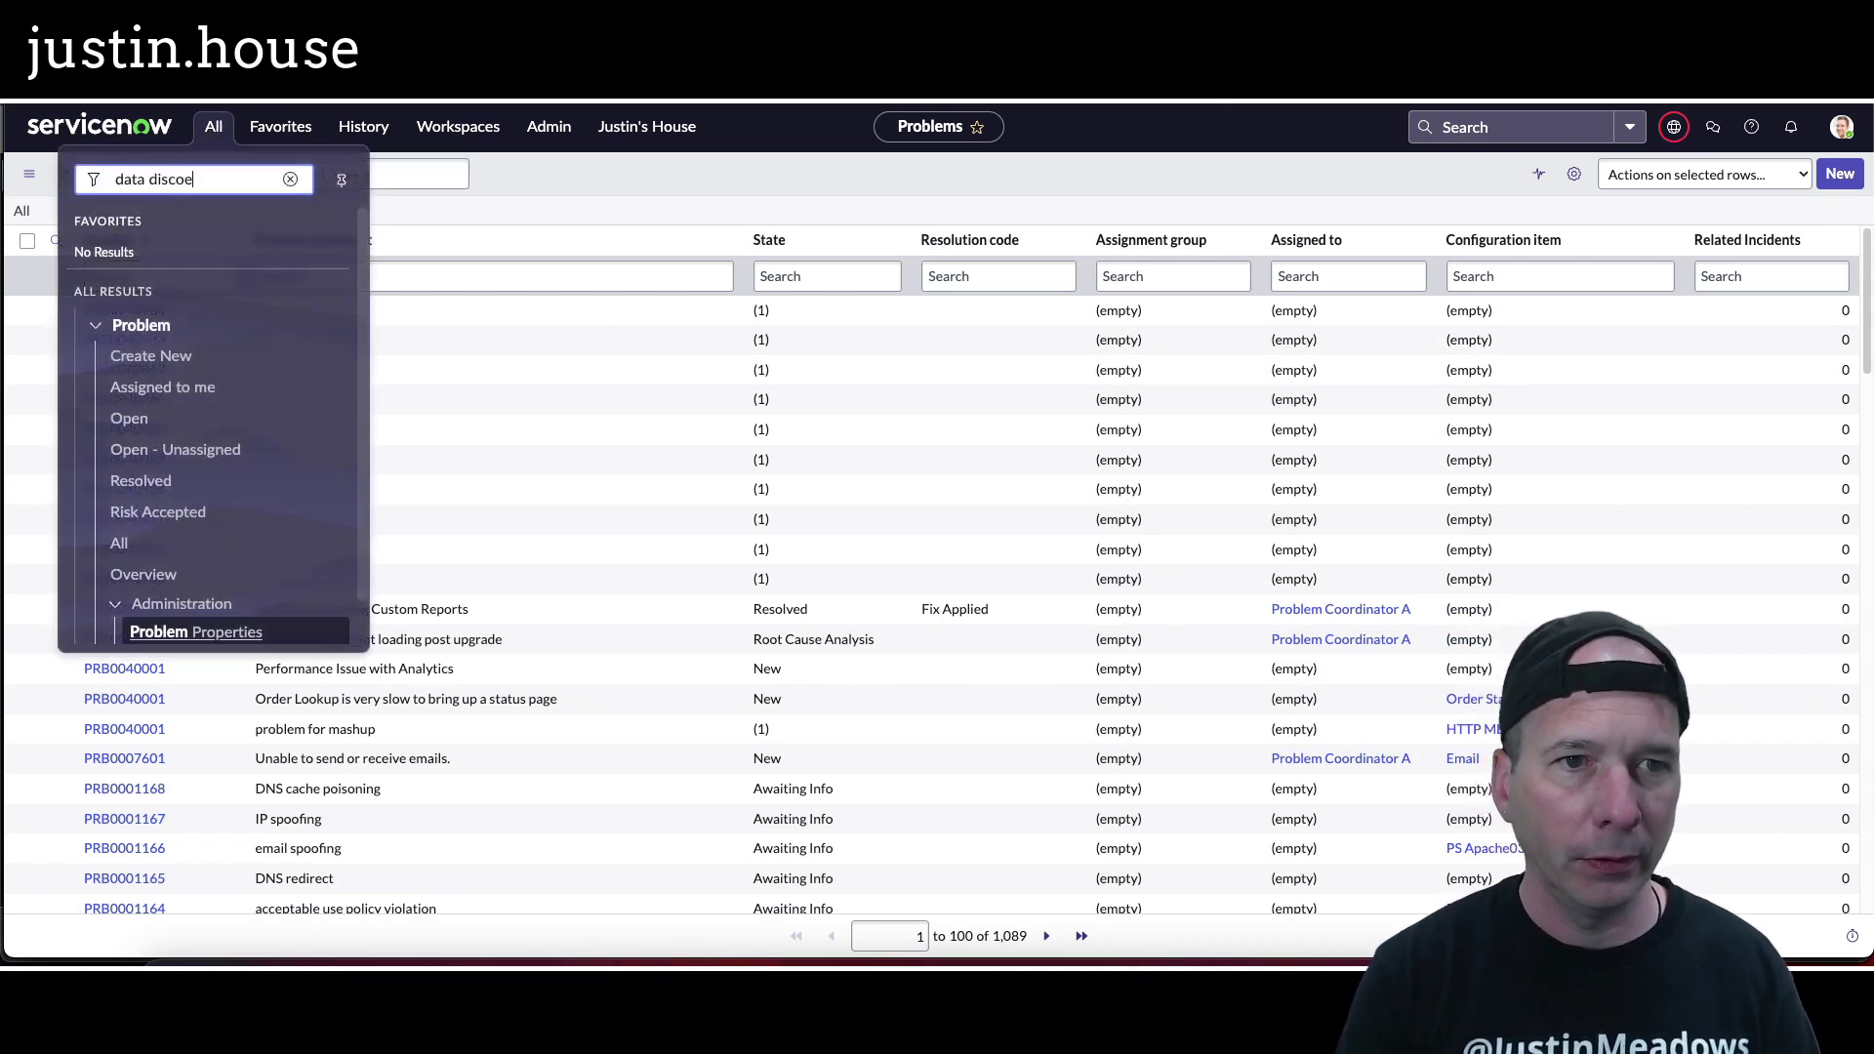
{"action": "type", "text": "ta discoe"}
{"action": "key", "text": "BackSpace"}
{"action": "type", "text": "very"}
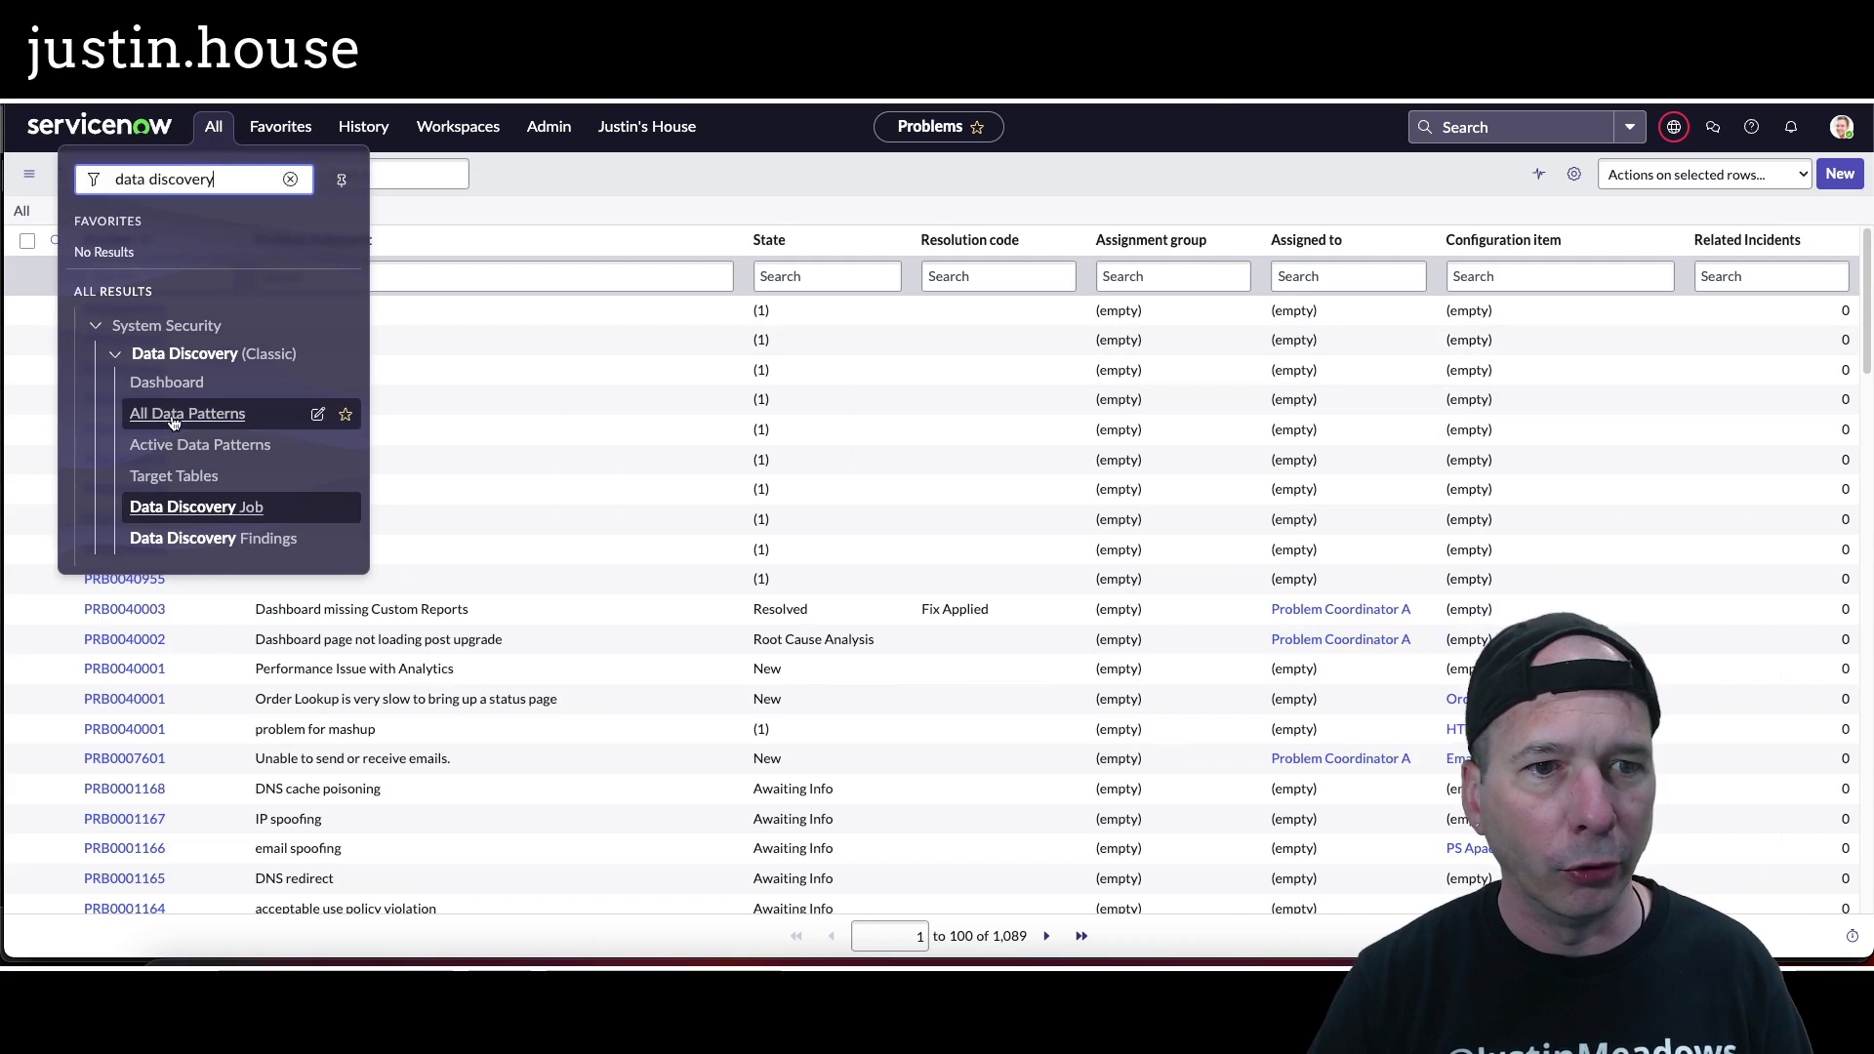
{"action": "left_click", "coordinate": [178, 415]}
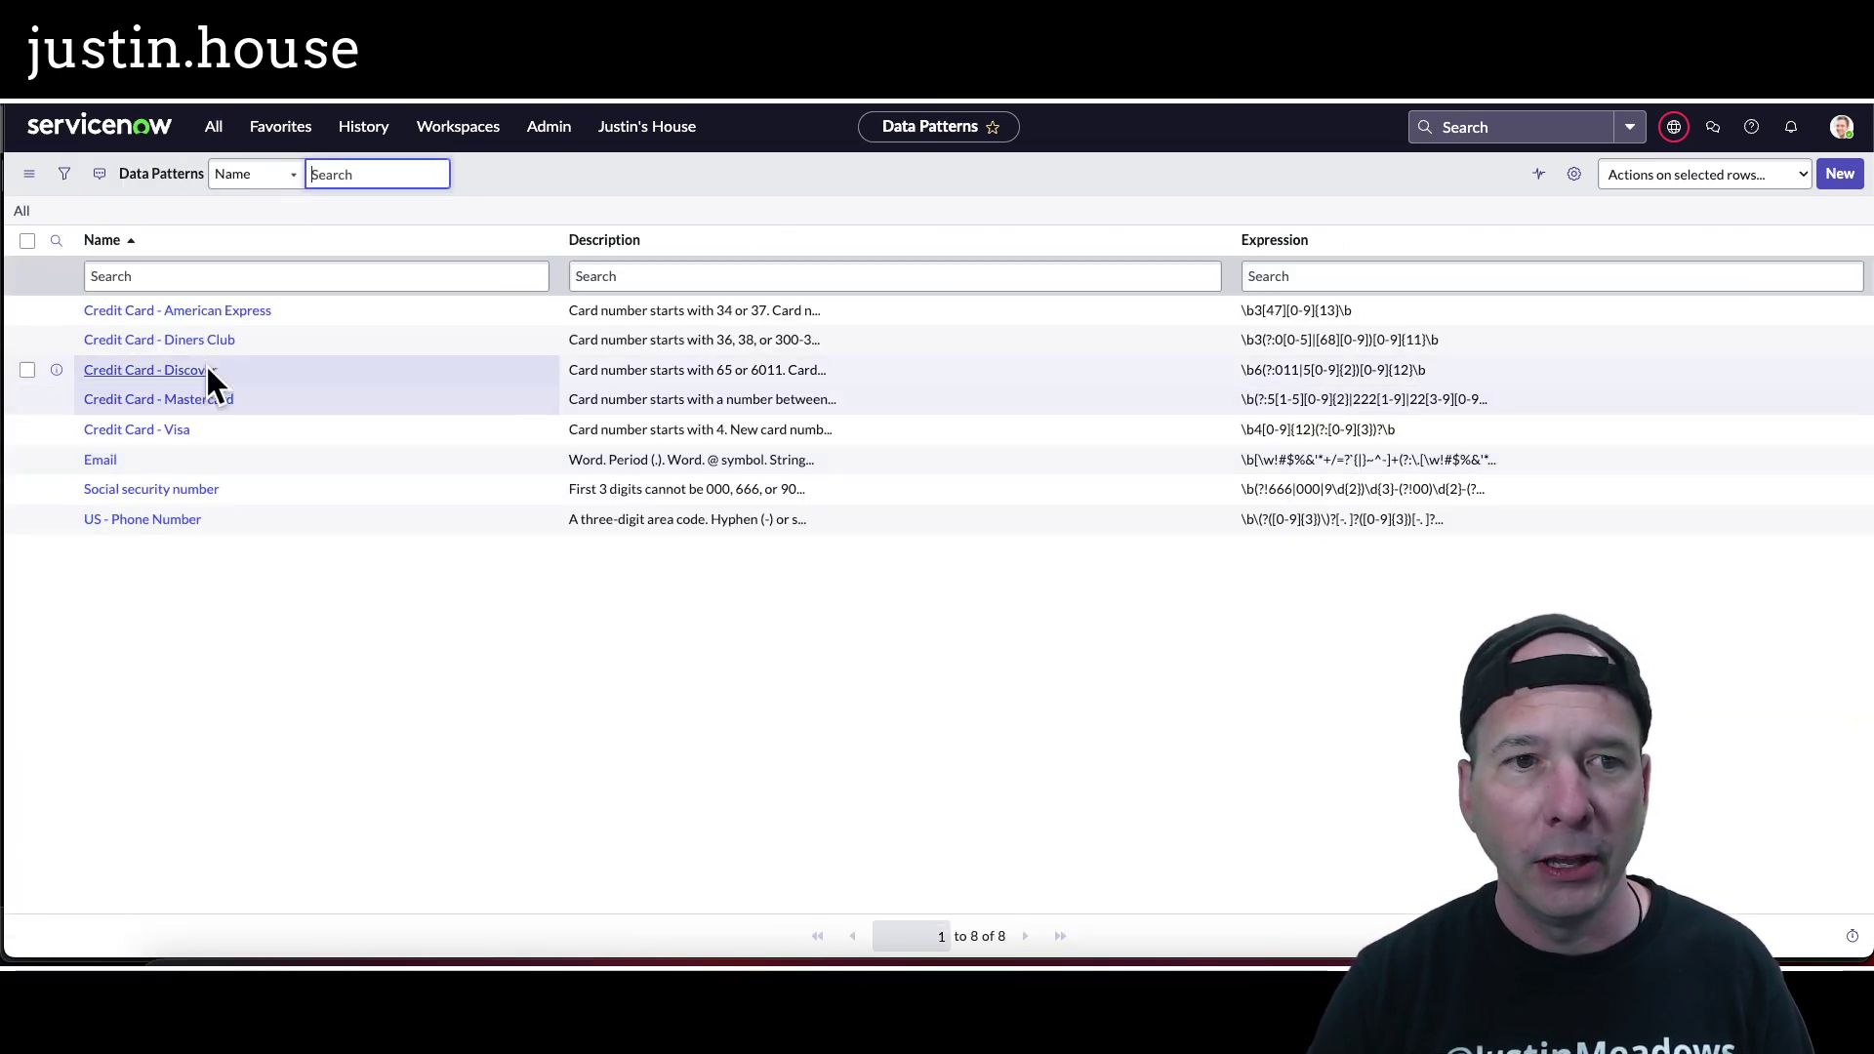
Save a new 'Ticket Number' pattern with the pasted regex and a three-letters-seven-numbers description
{"action": "left_click", "coordinate": [1841, 176]}
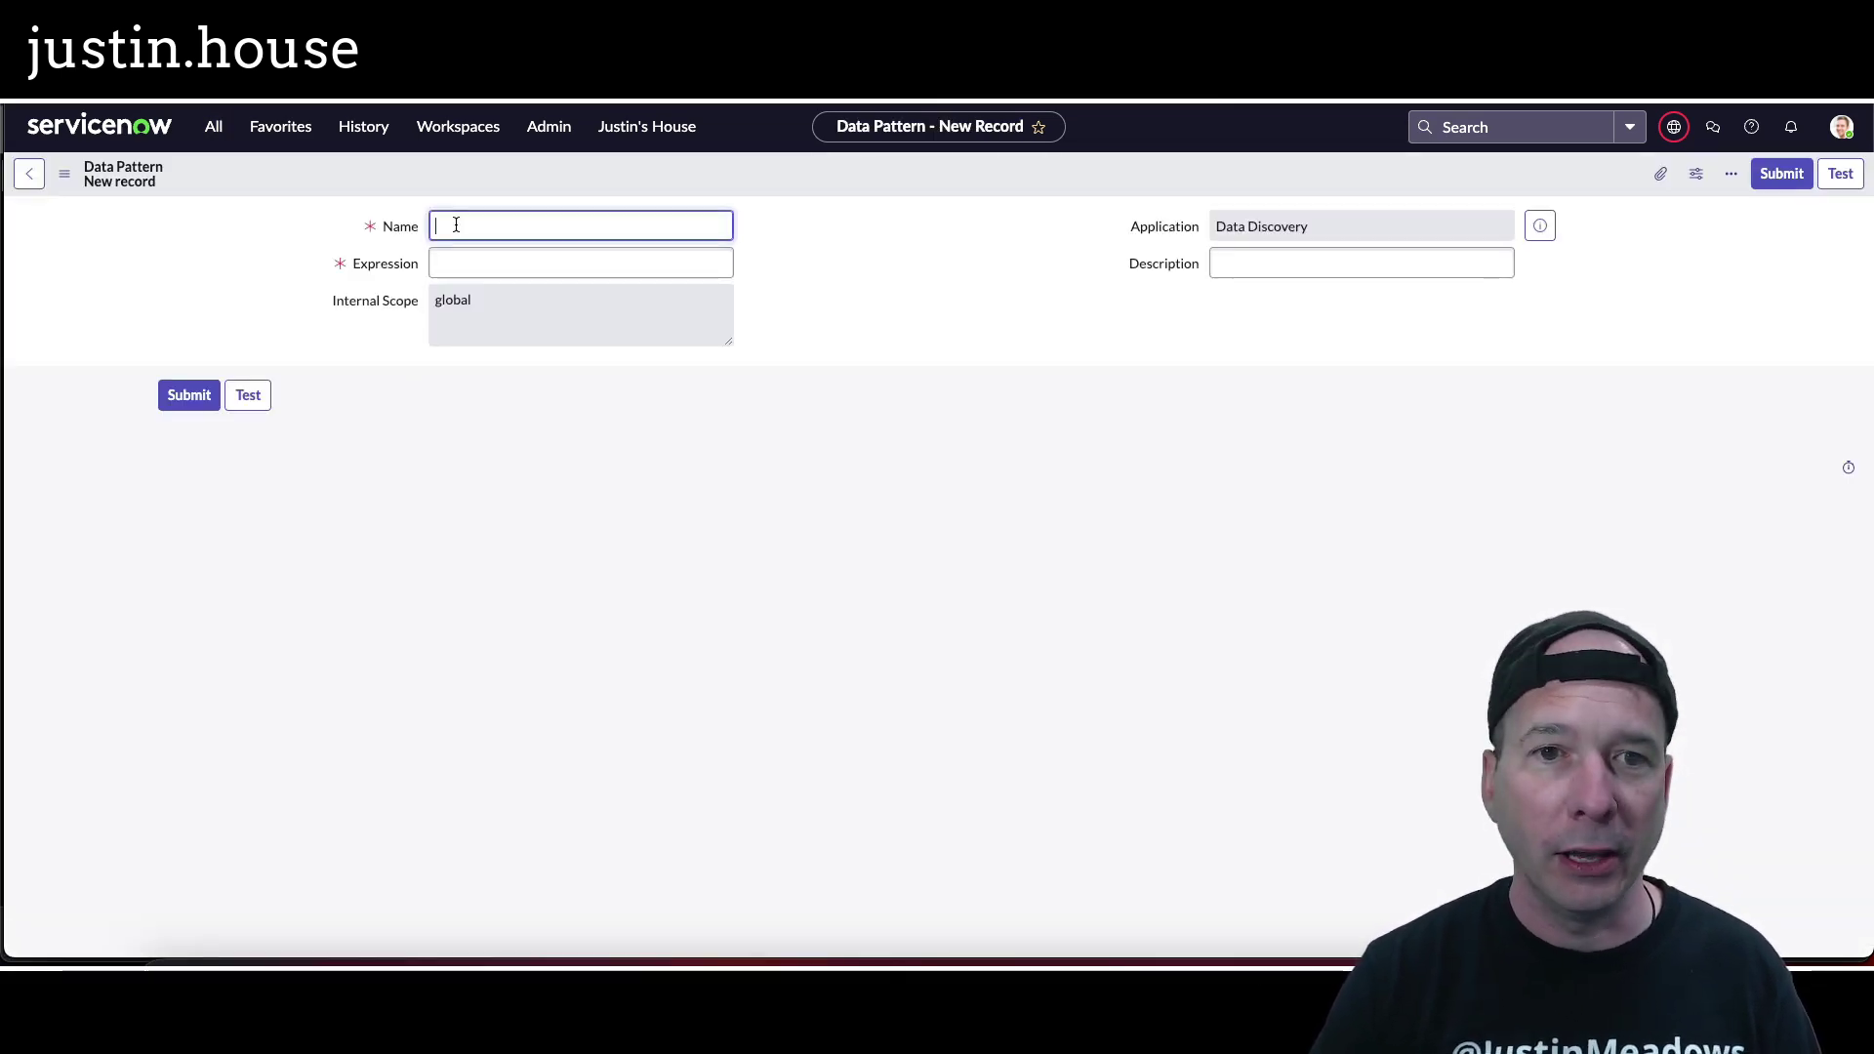
{"action": "type", "text": "Ticket Number"}
{"action": "key", "text": "Tab"}
{"action": "key", "text": "ctrl+v"}
{"action": "left_click", "coordinate": [1311, 268]}
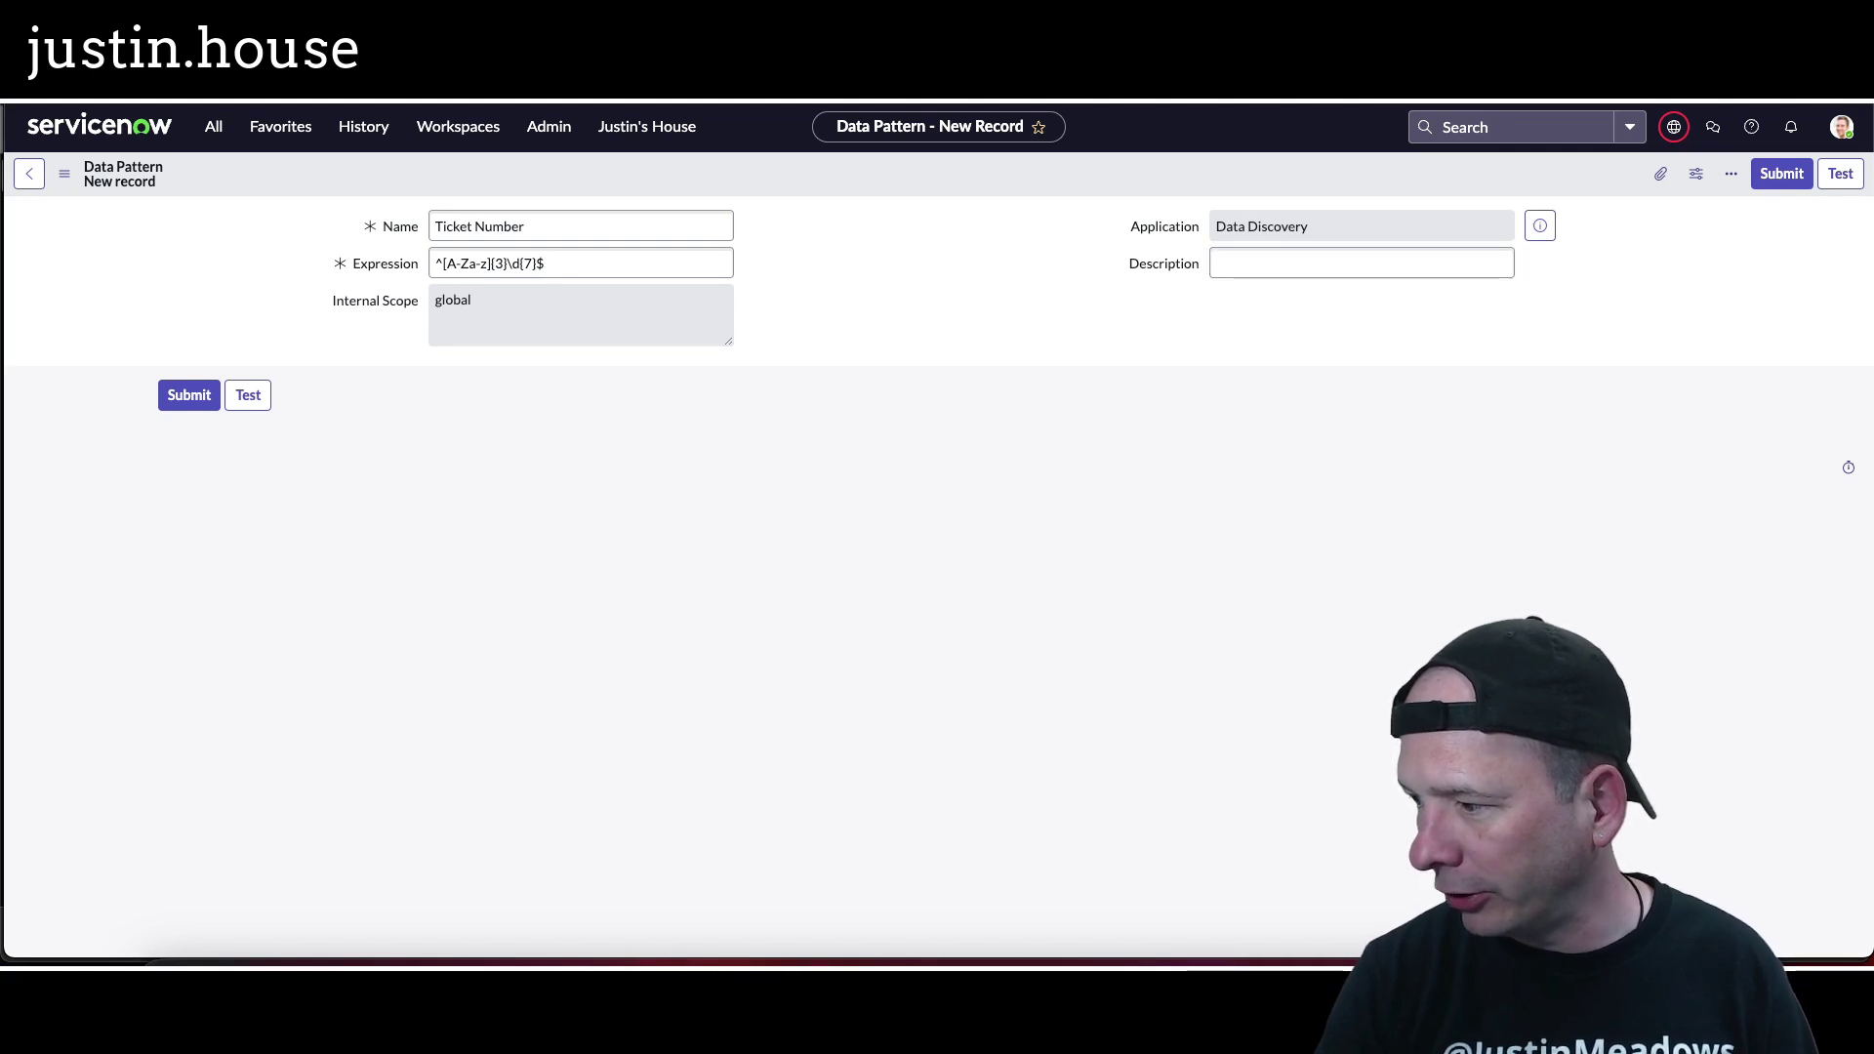
{"action": "left_click", "coordinate": [1249, 268]}
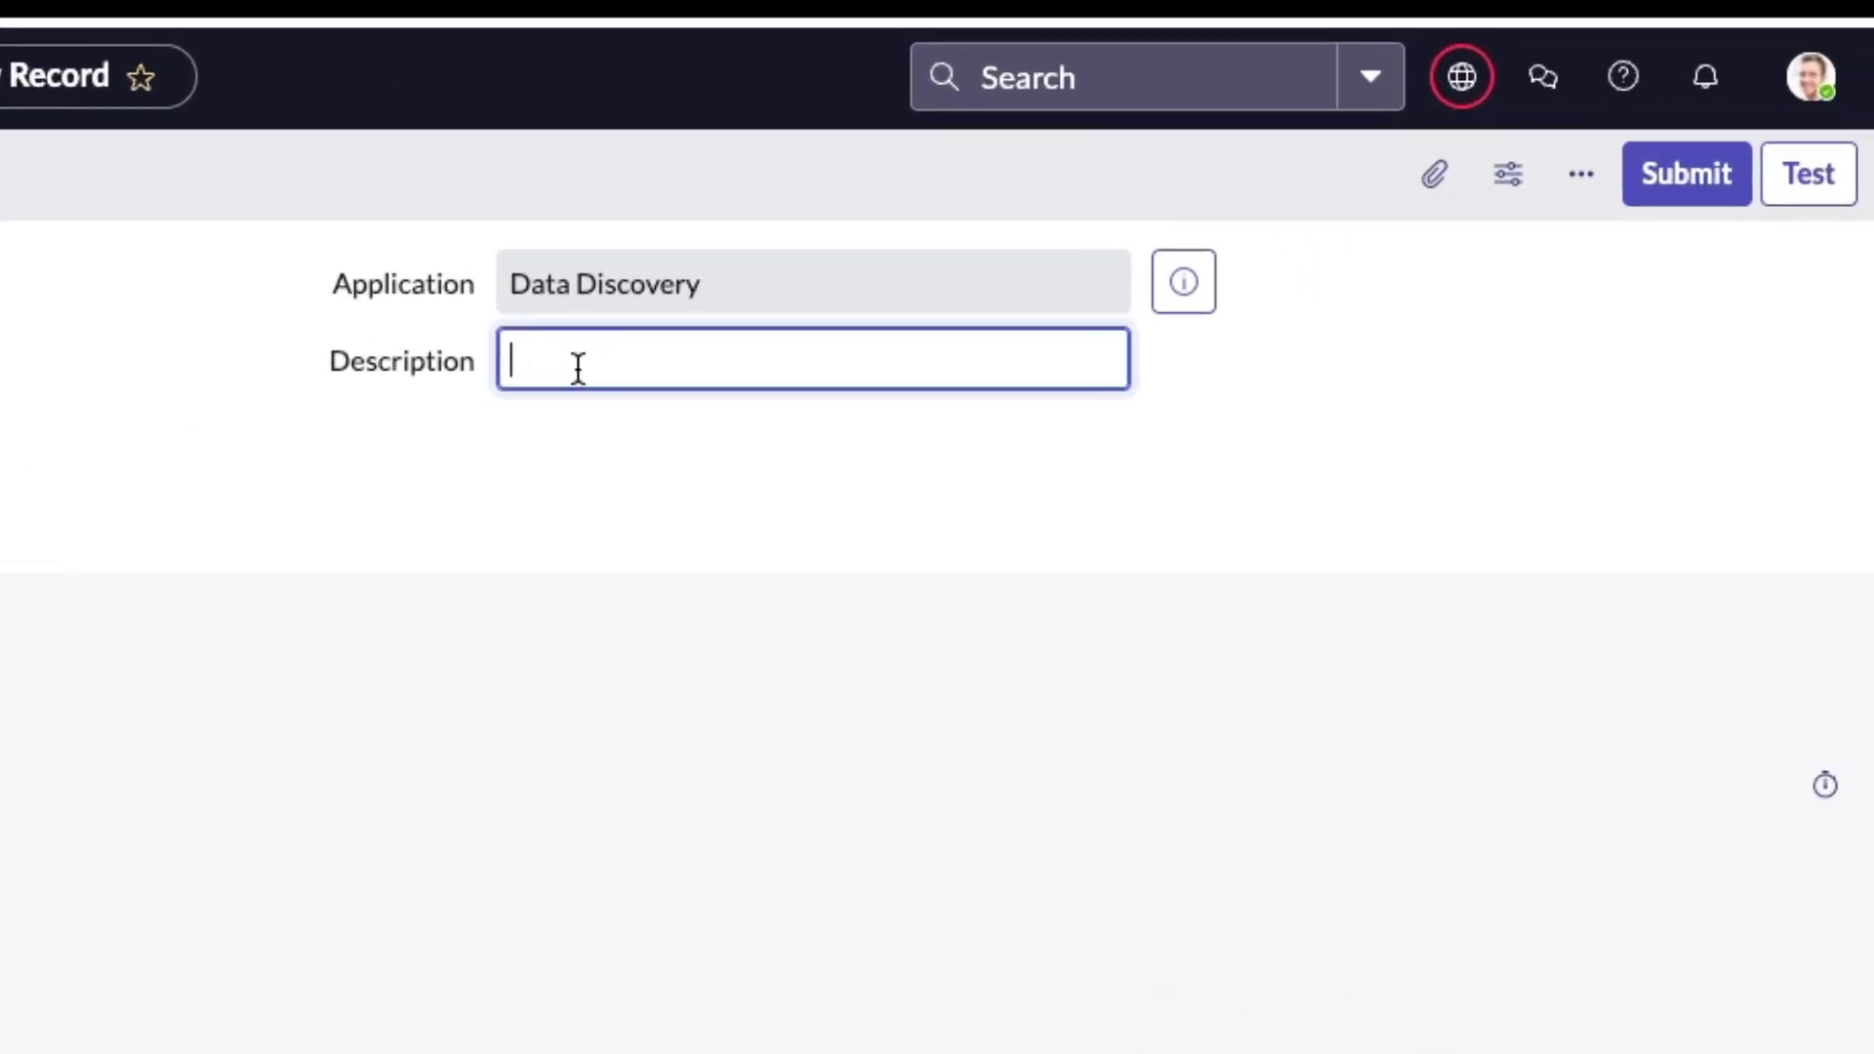
{"action": "type", "text": "Exactly three letters (upper or lower) f"}
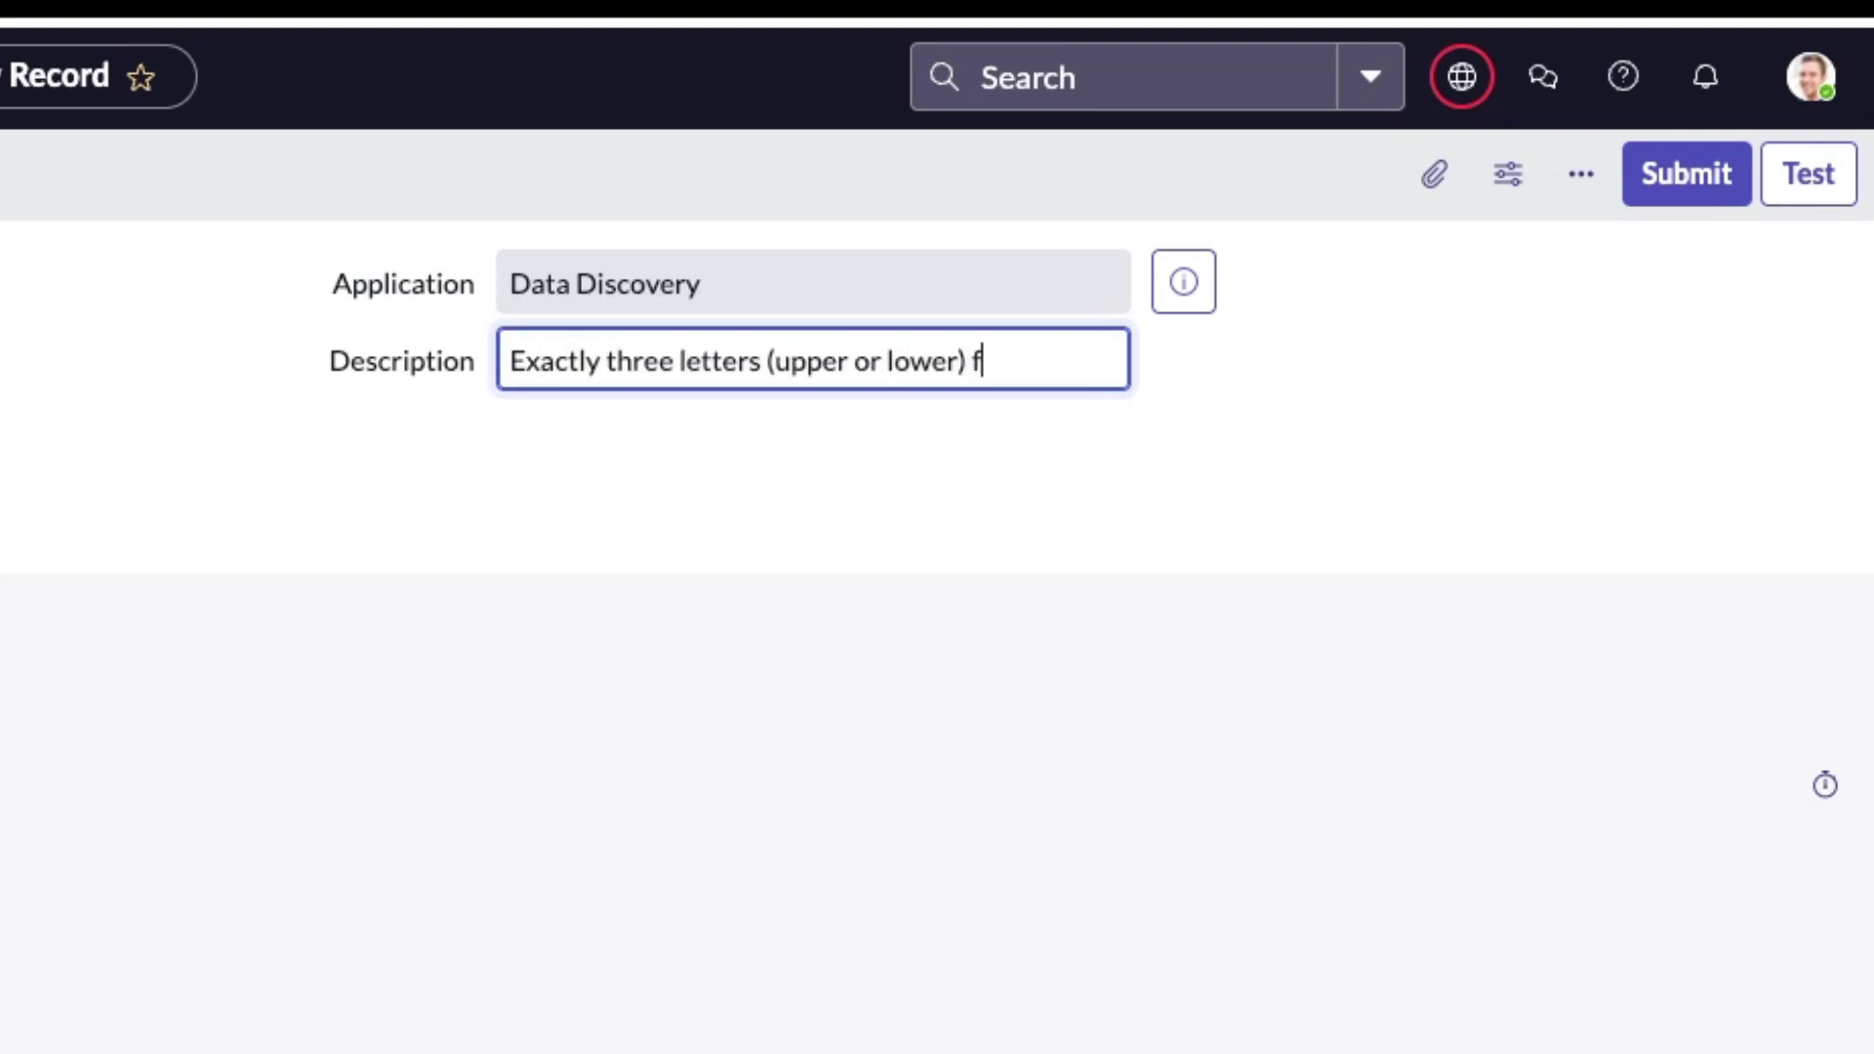
{"action": "type", "text": "ollowed by exac"}
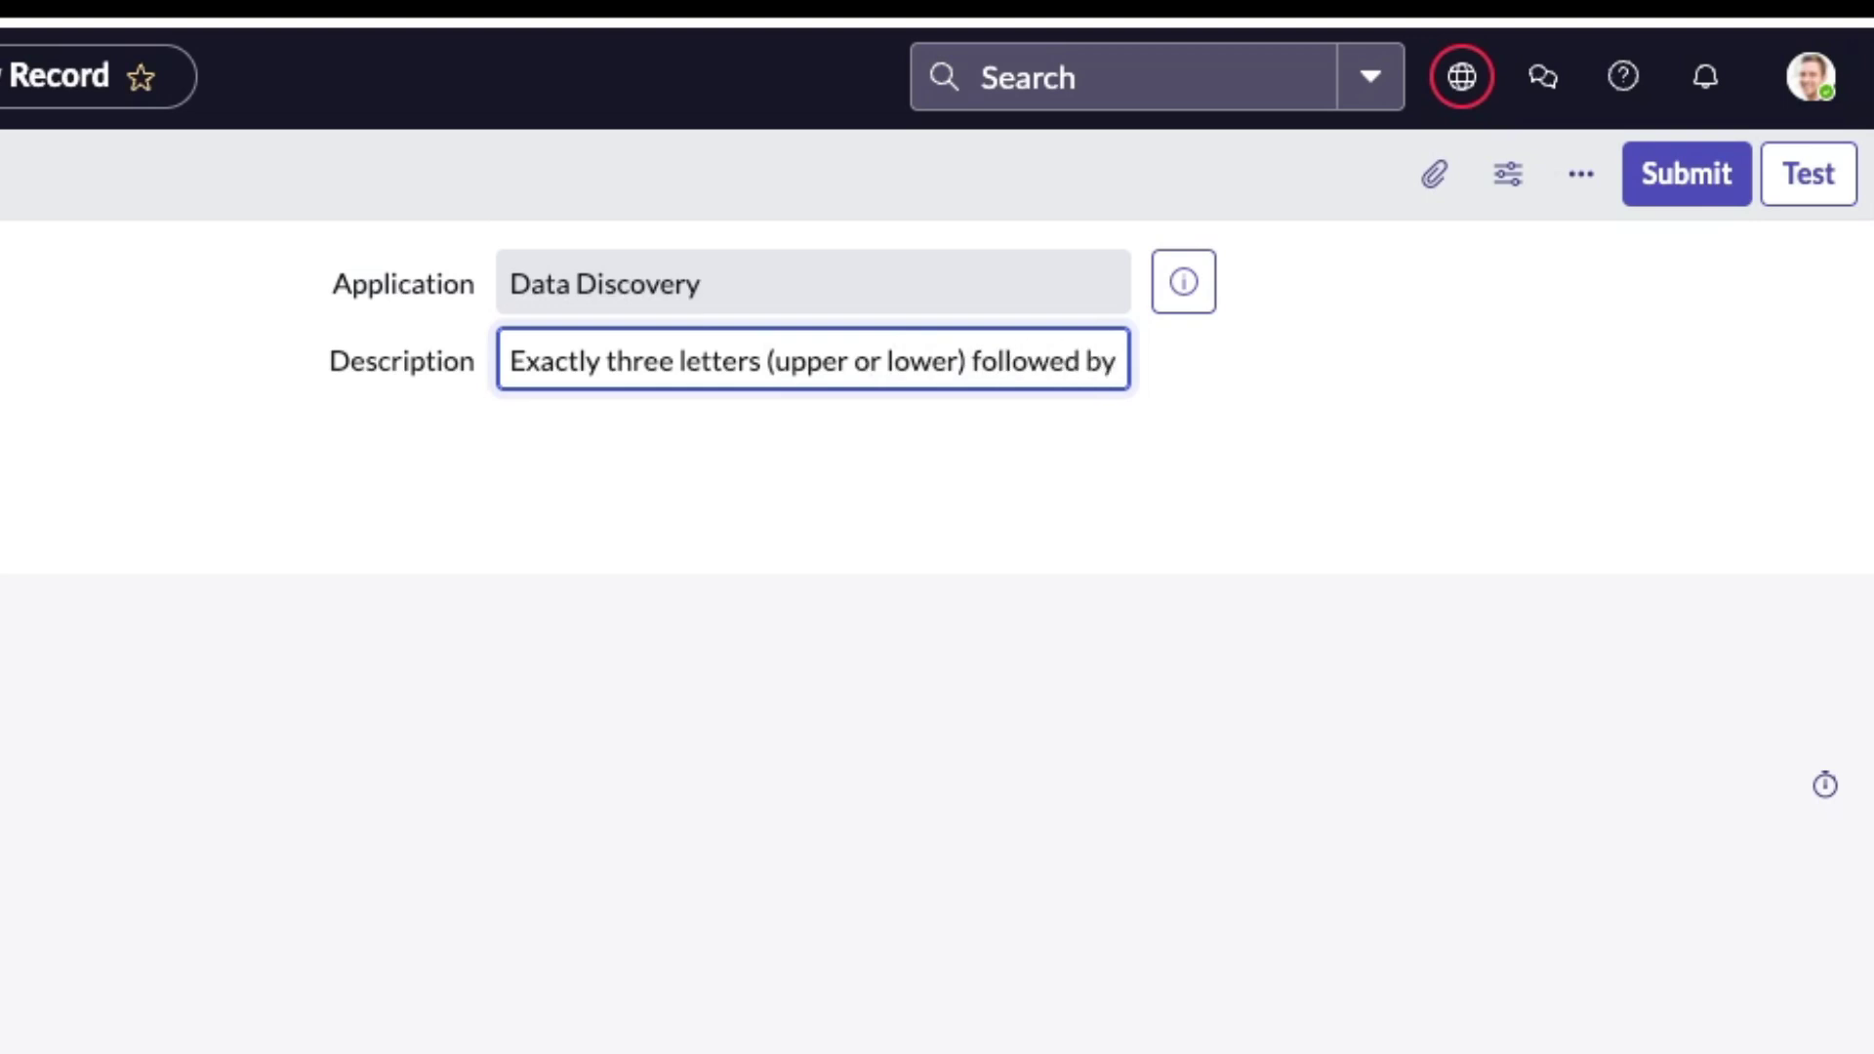
{"action": "type", "text": "tly seven numbers."}
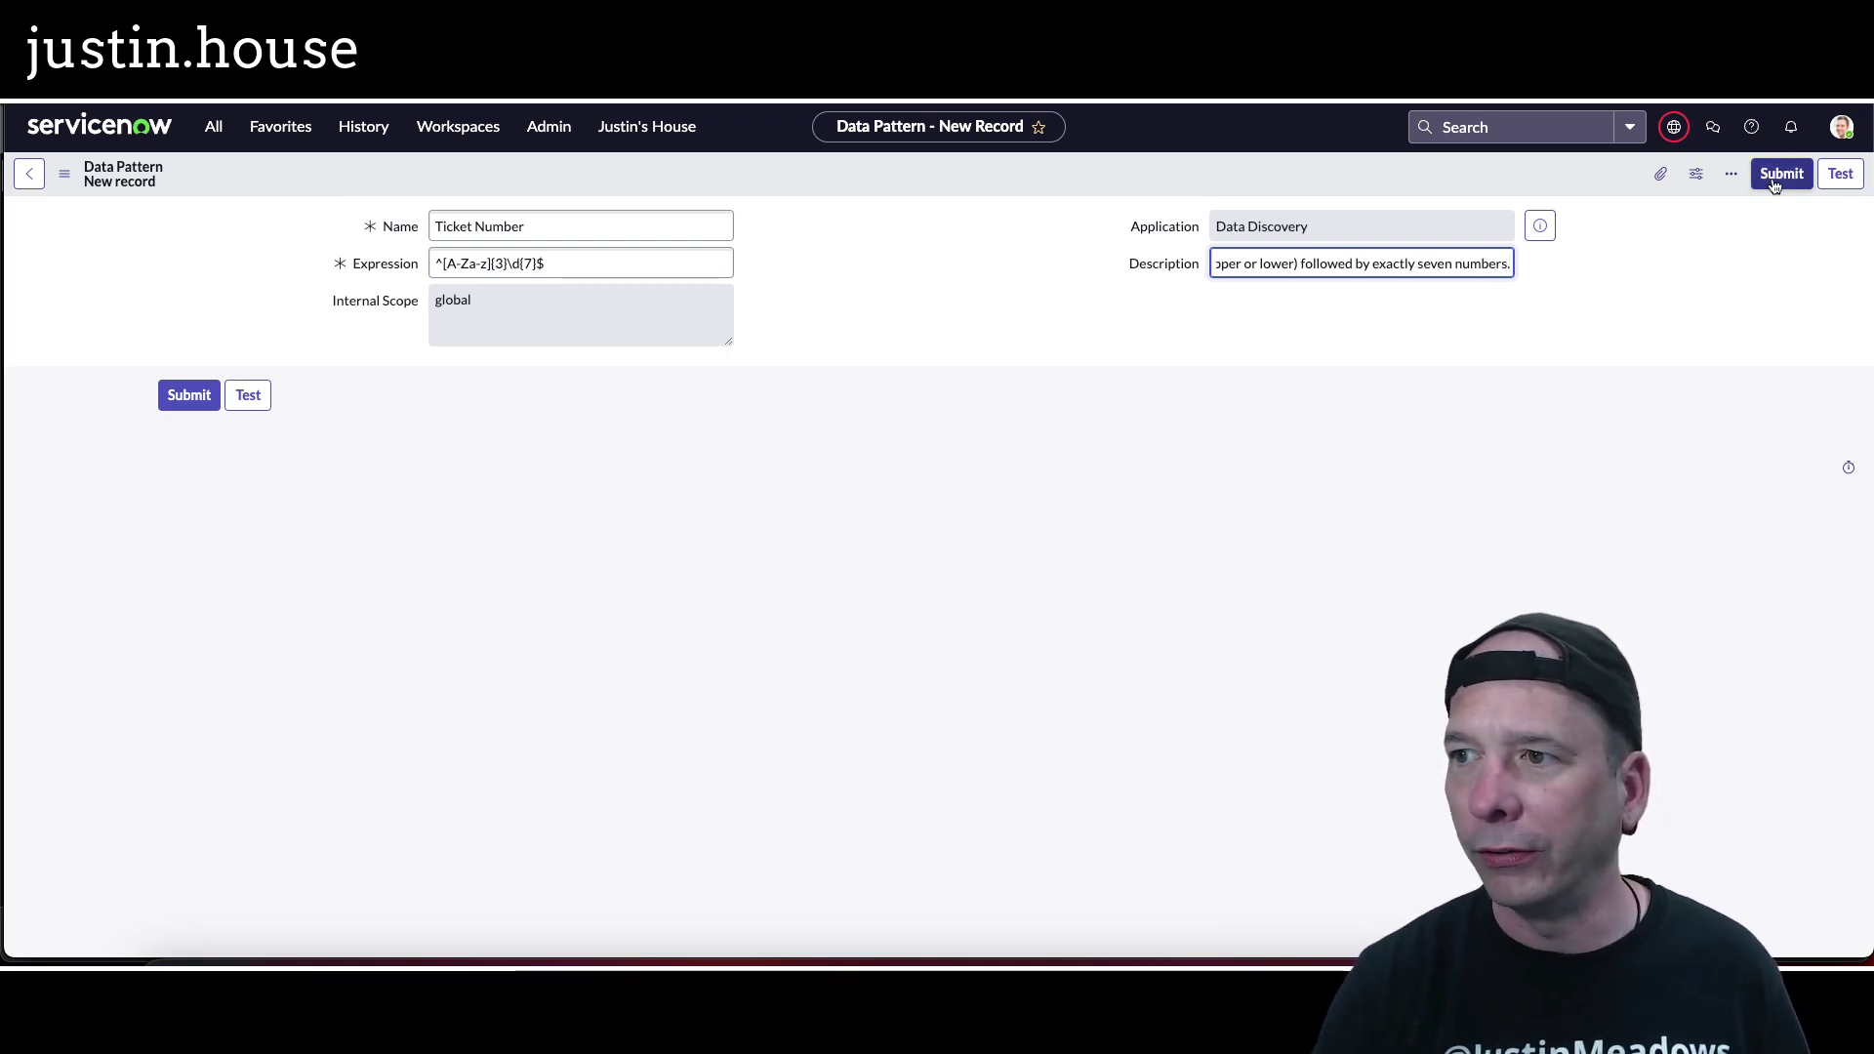
{"action": "right_click", "coordinate": [1133, 172]}
{"action": "left_click", "coordinate": [1150, 178]}
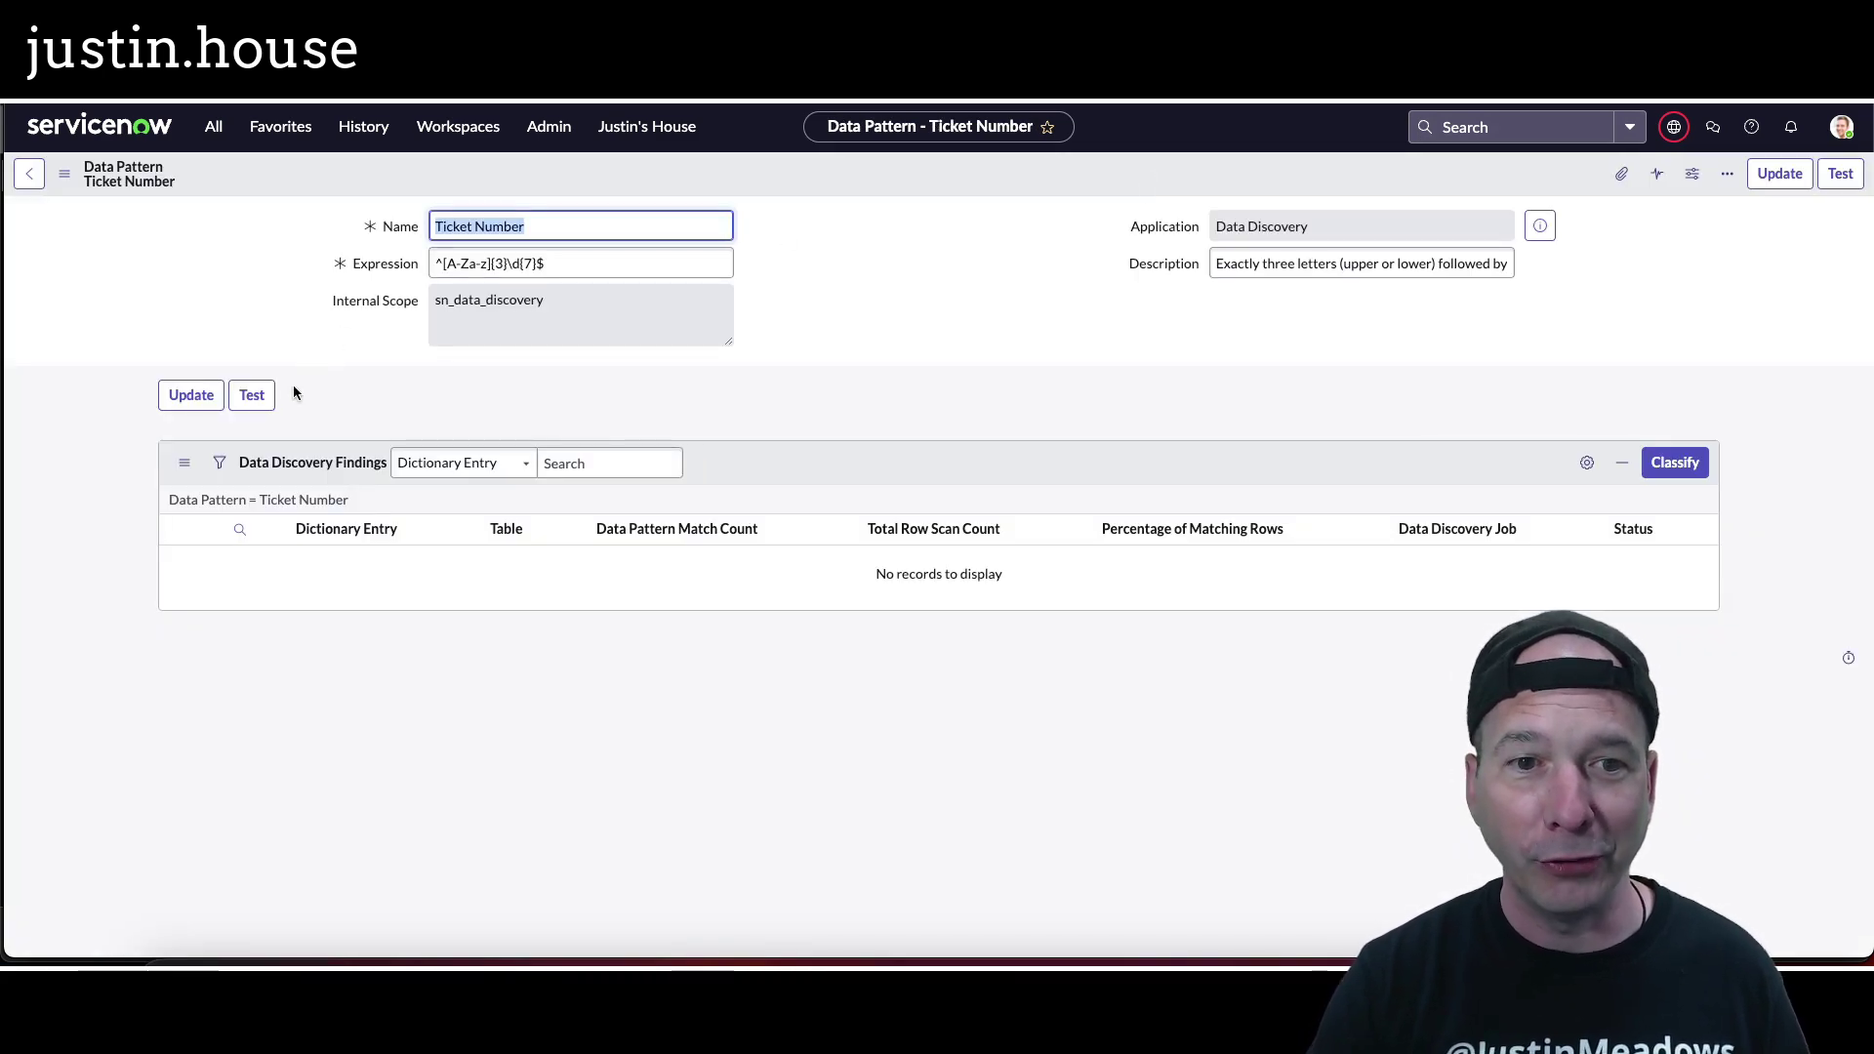
{"action": "left_click", "coordinate": [250, 392]}
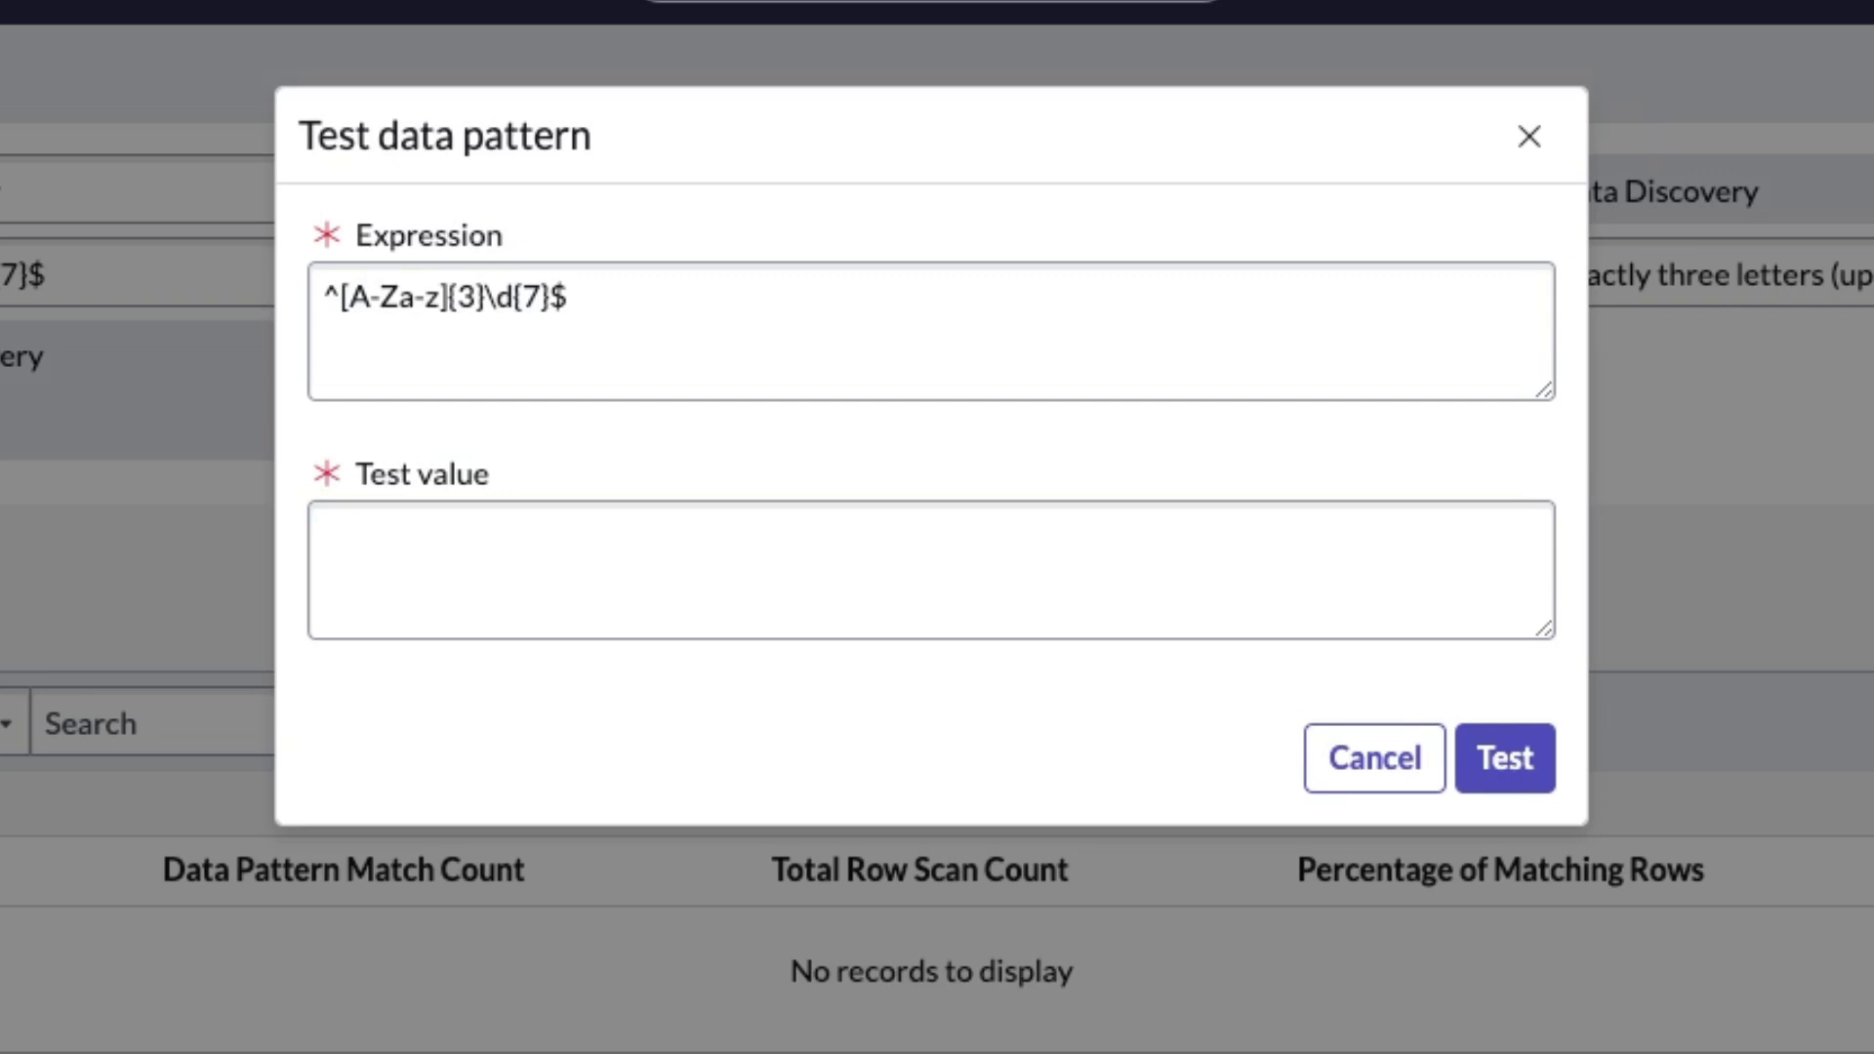
Test the pattern on the pasted sentence with PRB1234567 inserted, which isn't discovered, then close
{"action": "left_click", "coordinate": [448, 547]}
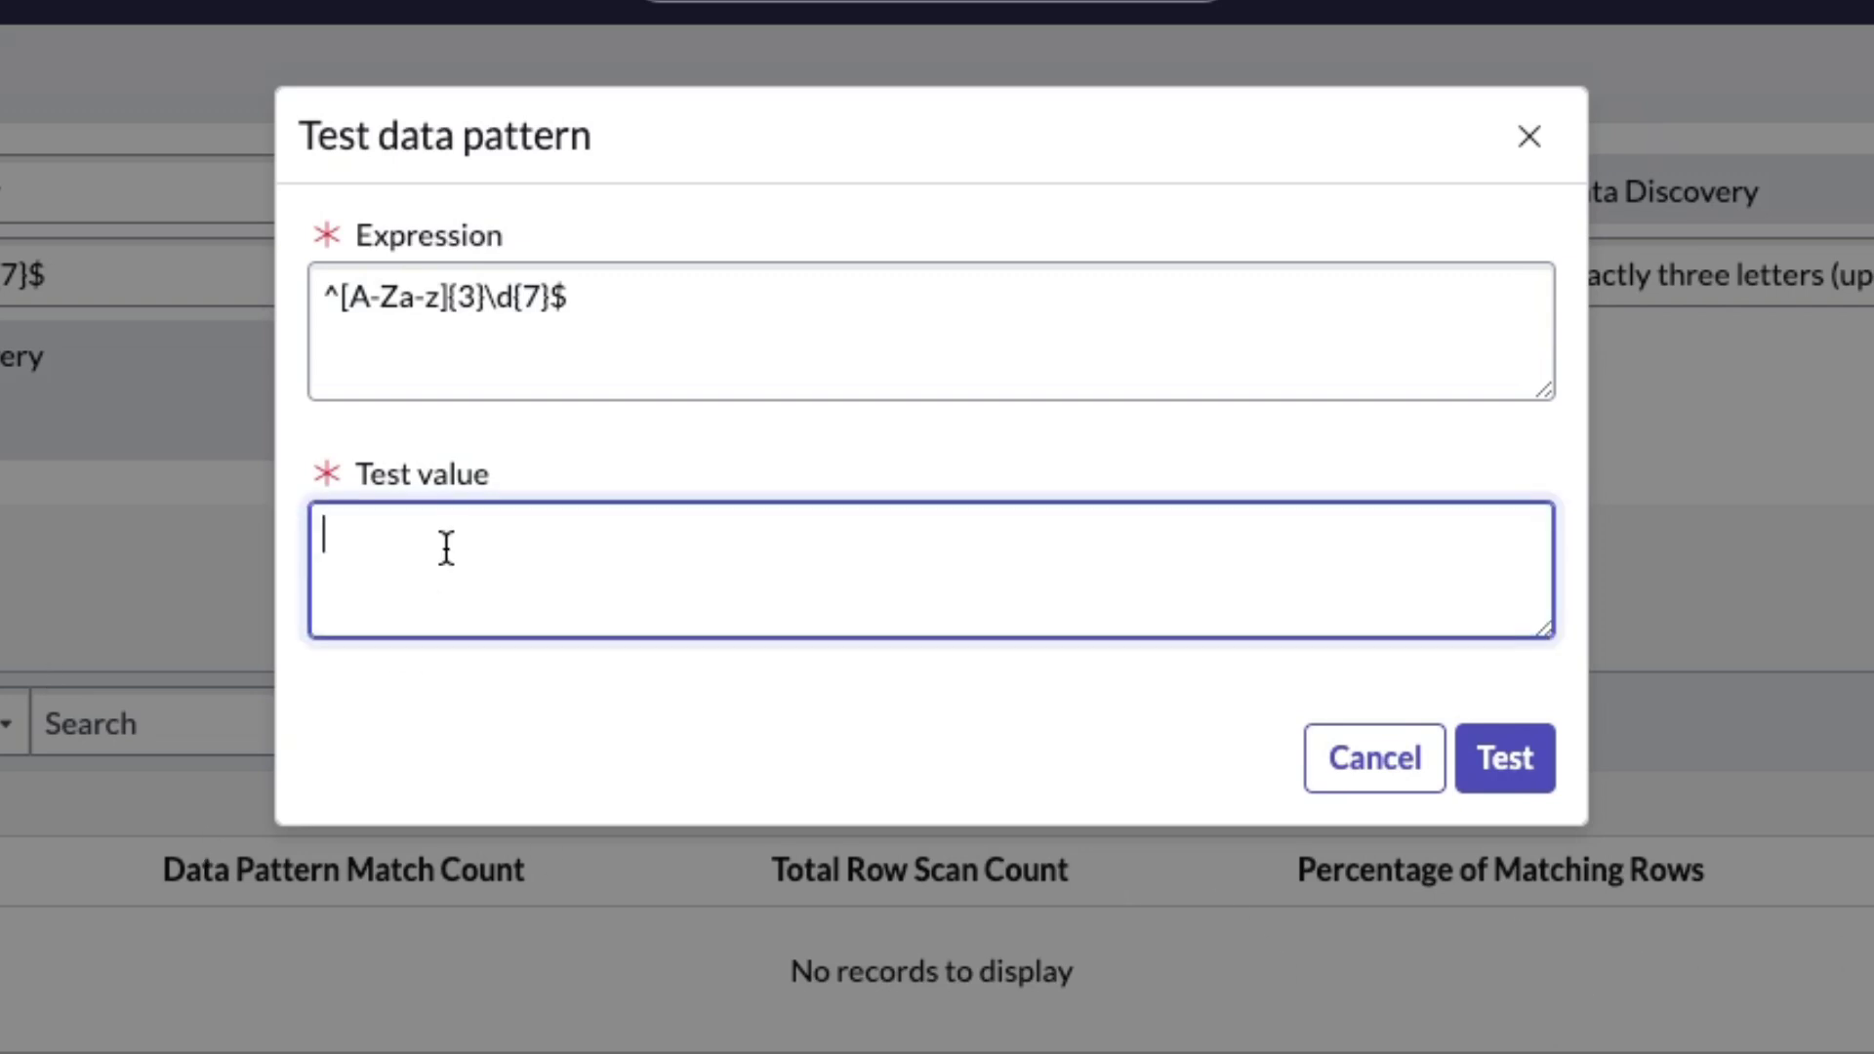
{"action": "type", "text": "So, when you use this regular expression to match against a string, it will only match if the string consists of three letters followed by seven numbers with no additional characters before or after."}
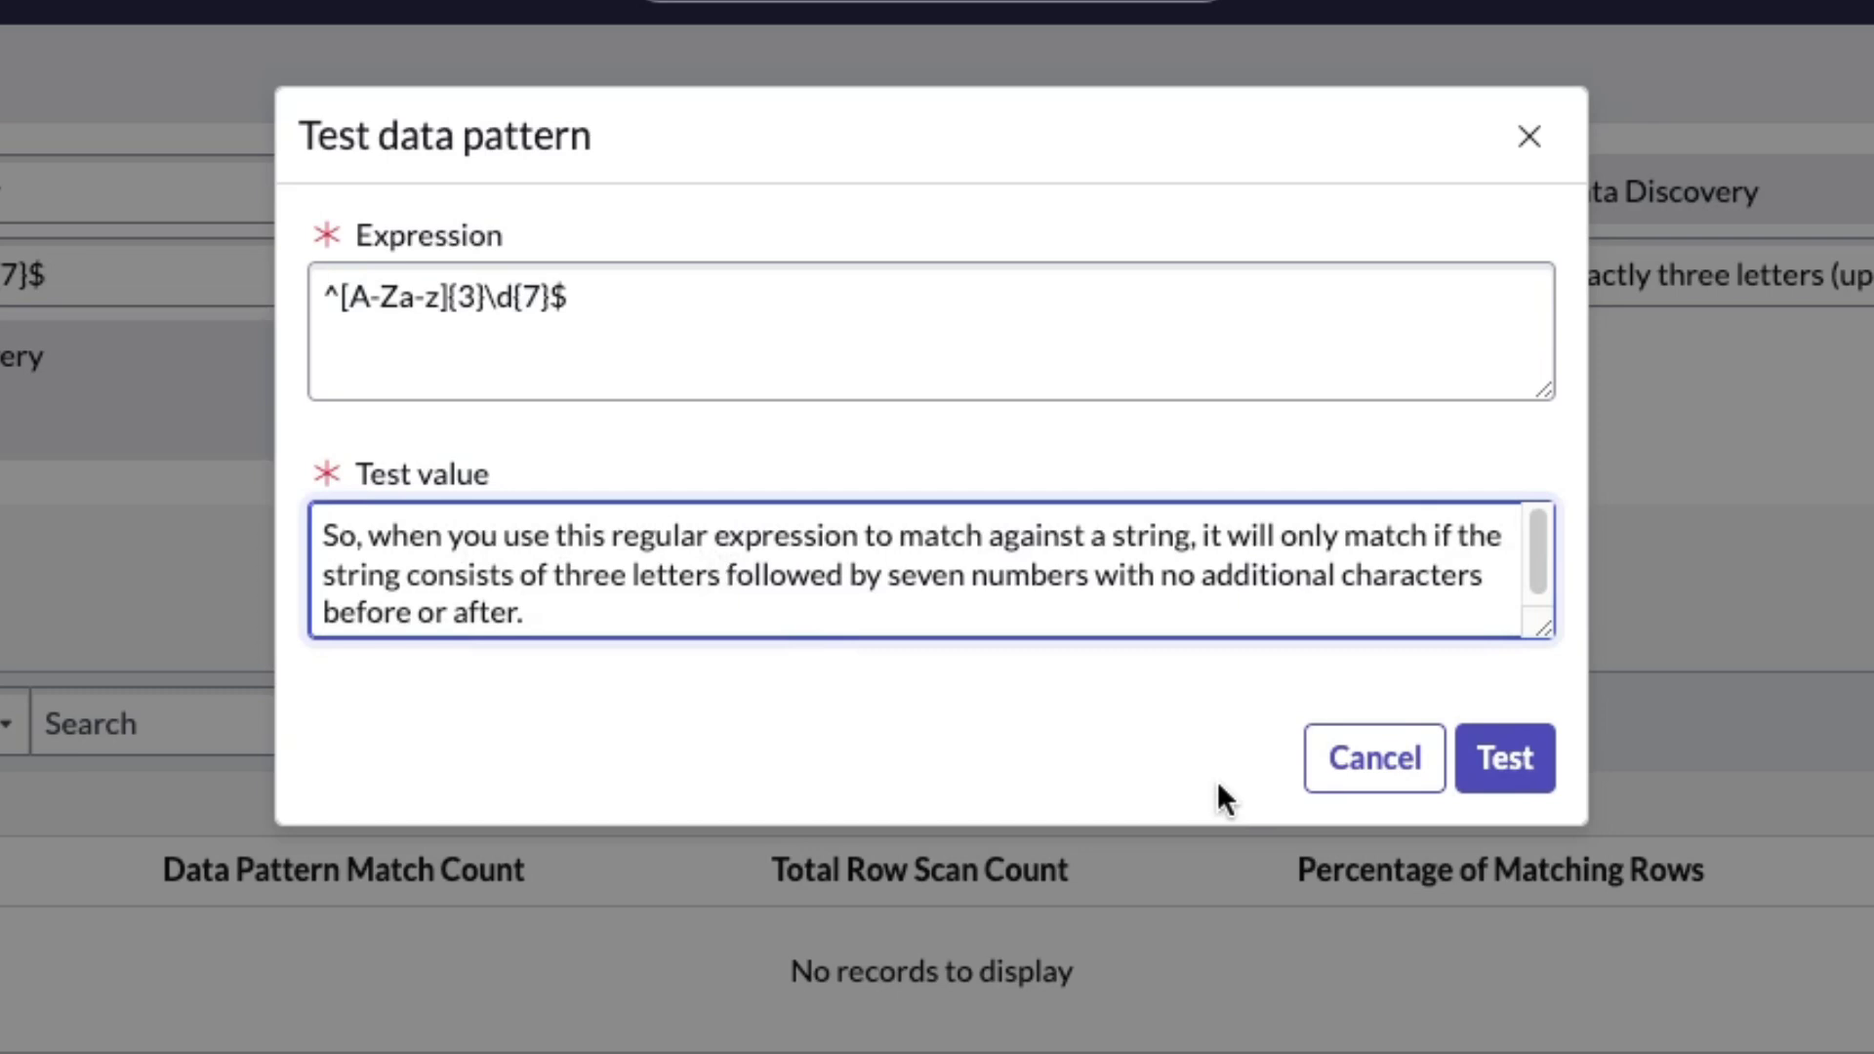
{"action": "left_click", "coordinate": [725, 576]}
{"action": "type", "text": "STRY"}
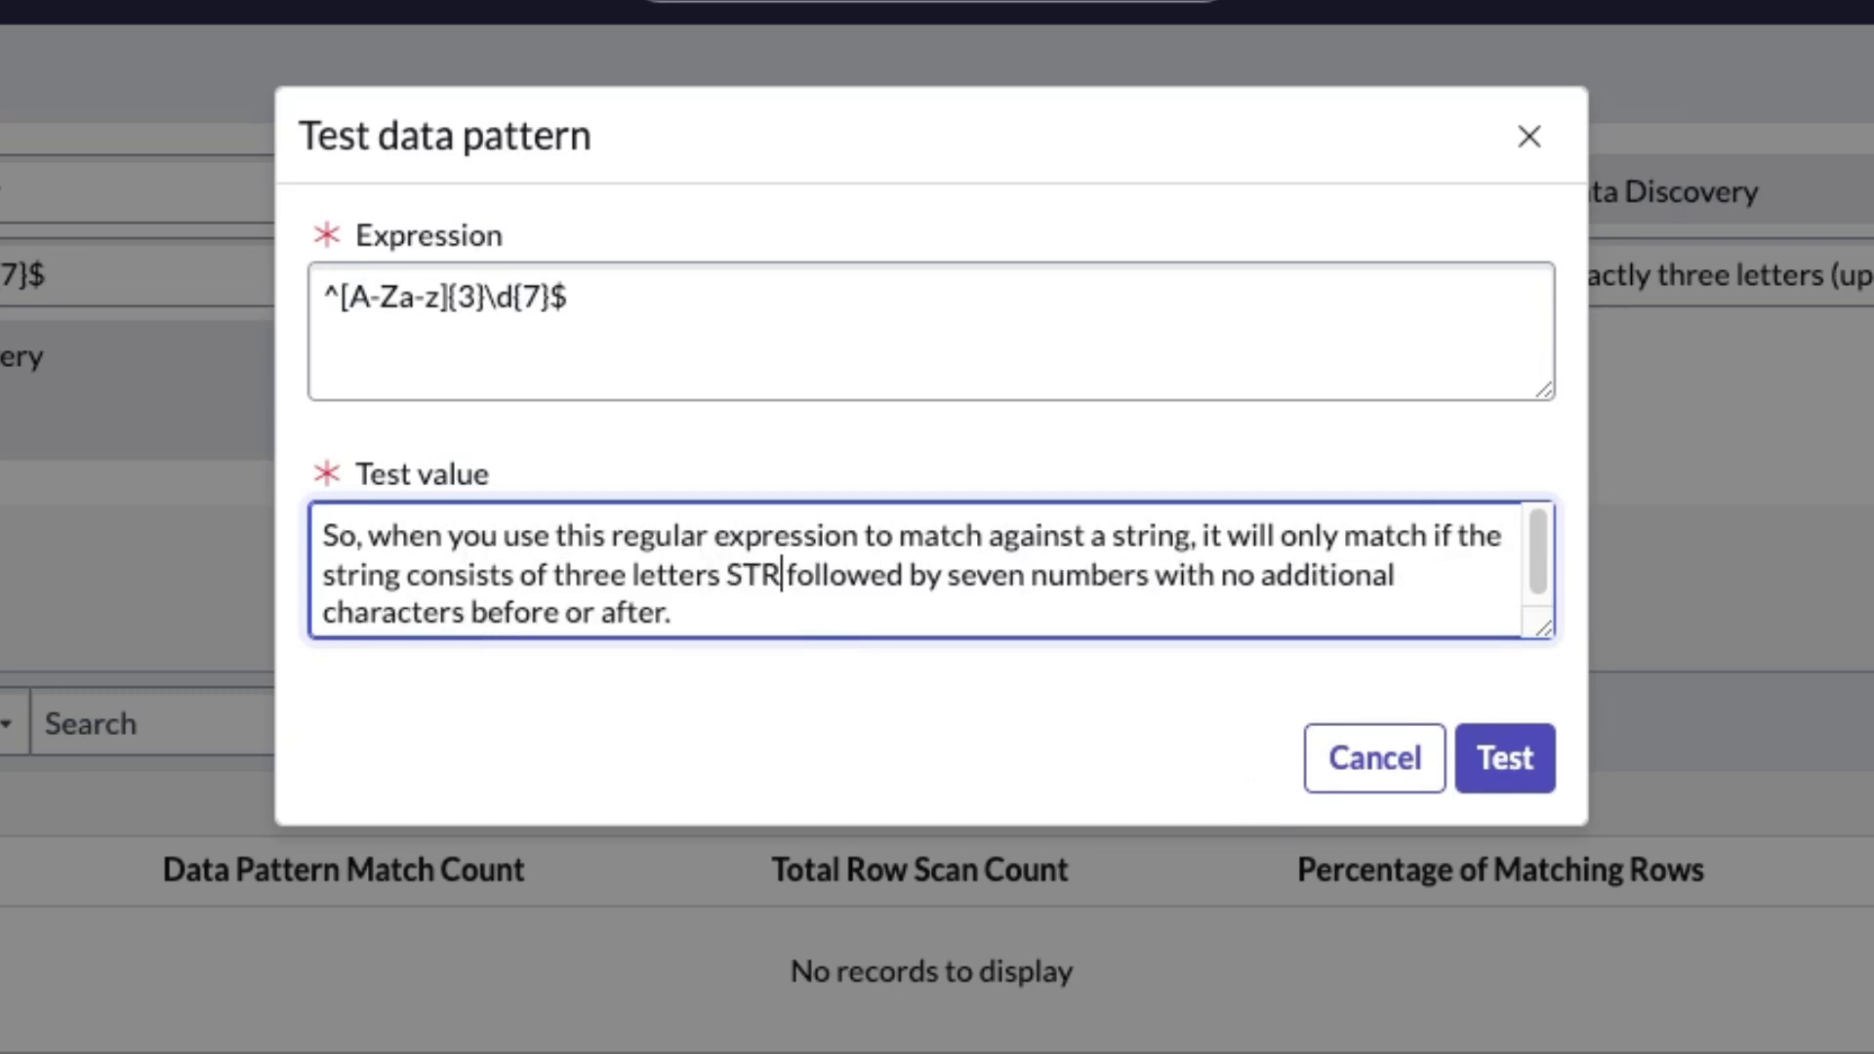
{"action": "key", "text": "BackSpace"}
{"action": "key", "text": "BackSpace"}
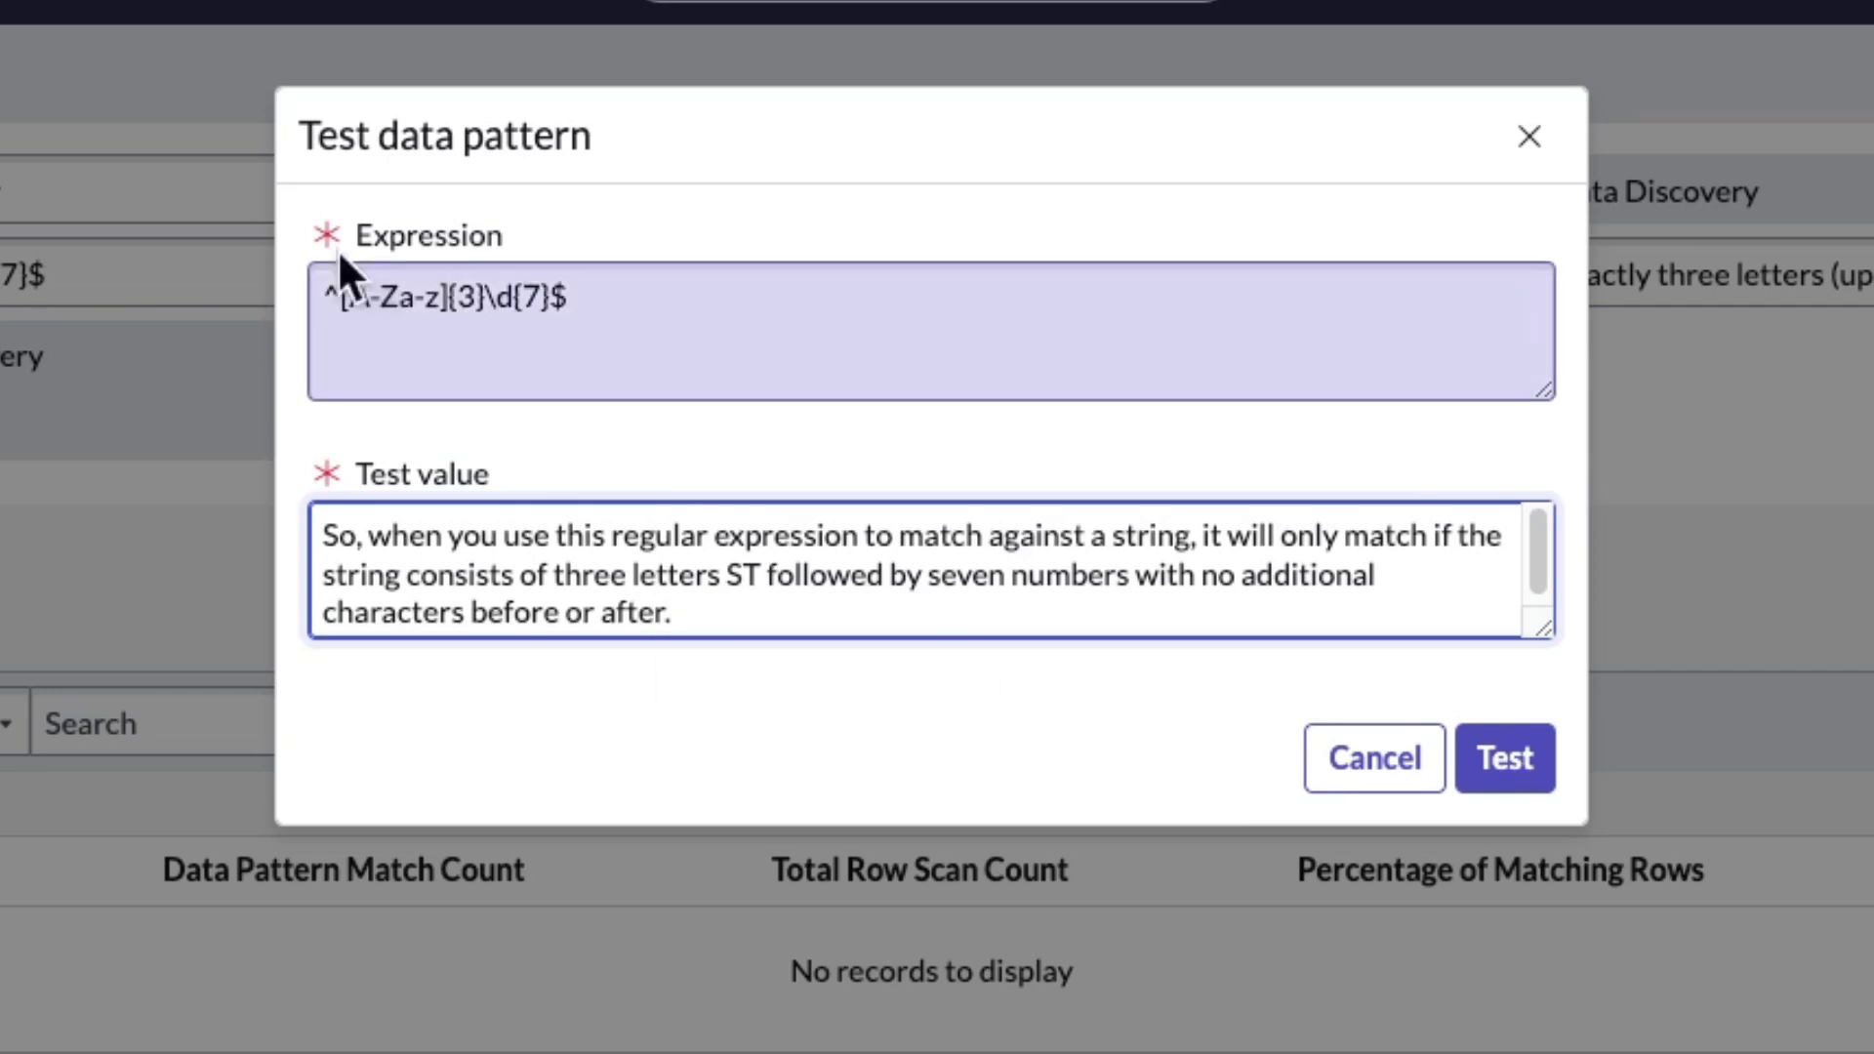
{"action": "key", "text": "BackSpace"}
{"action": "key", "text": "BackSpace"}
{"action": "type", "text": "PRB1234567"}
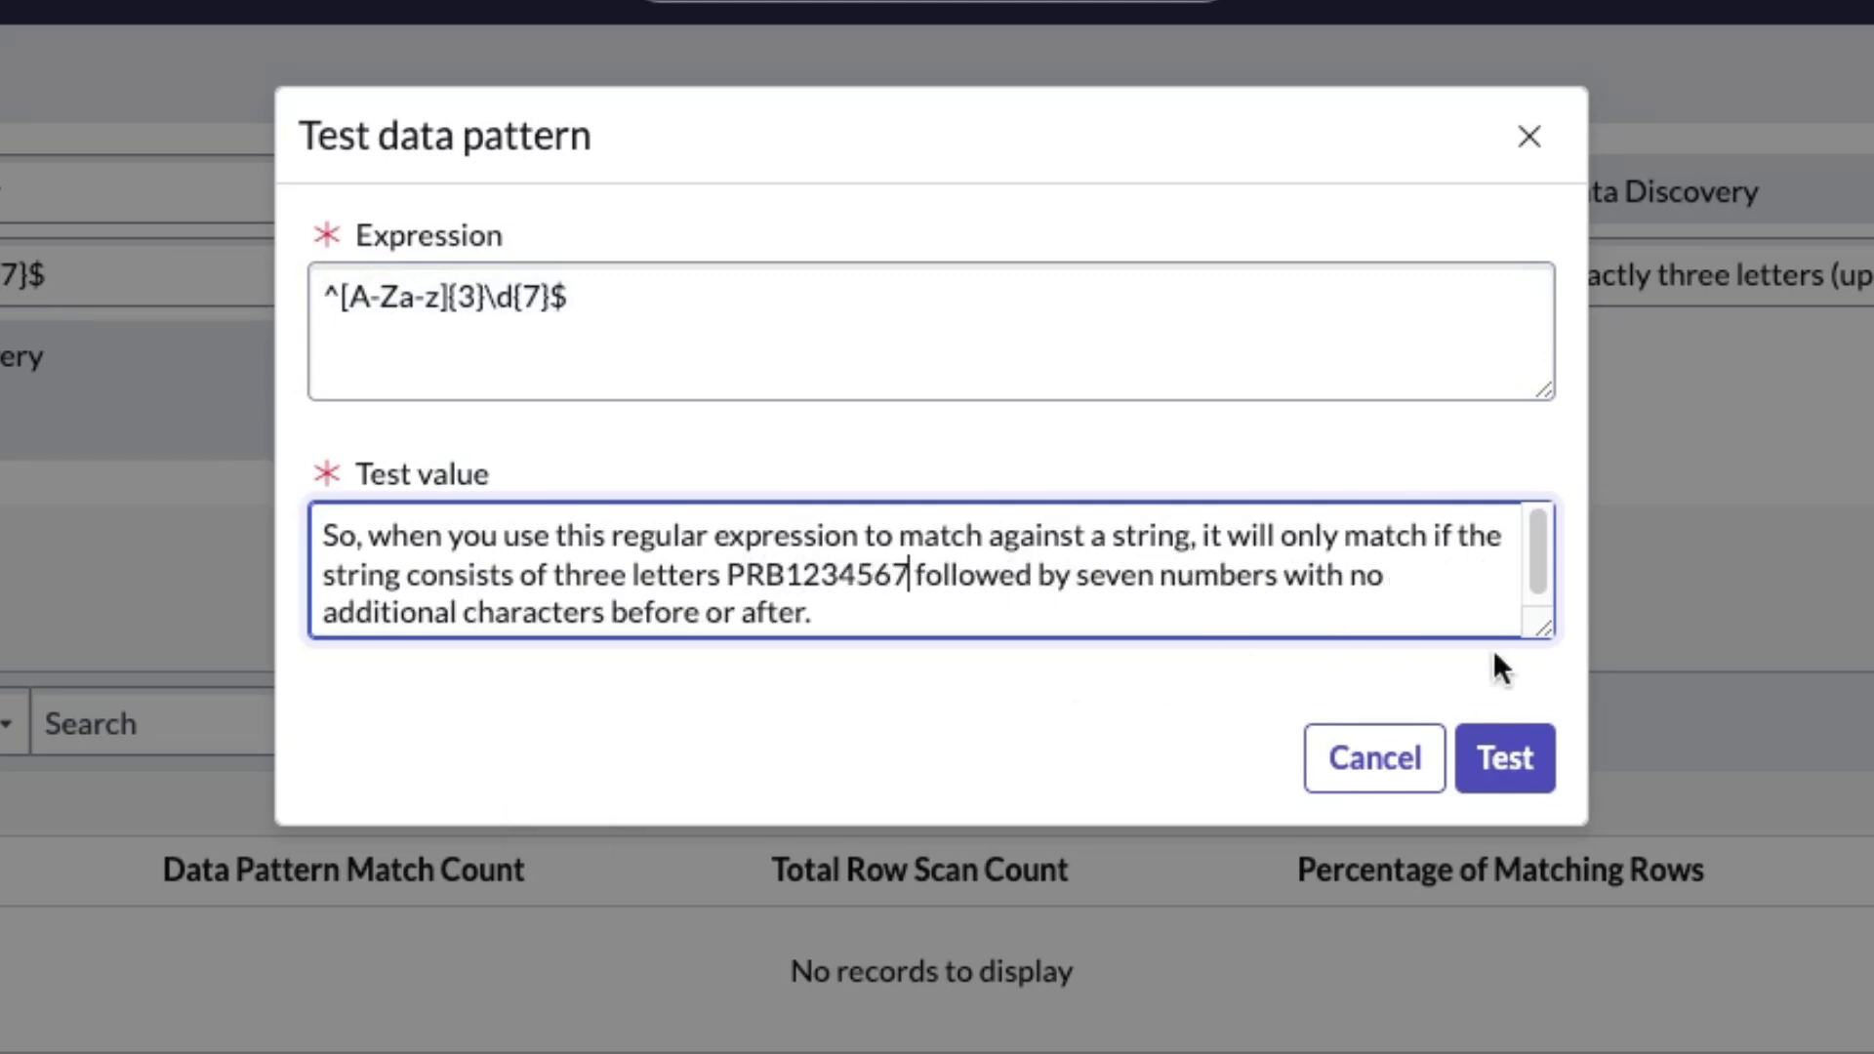
{"action": "left_click", "coordinate": [1539, 776]}
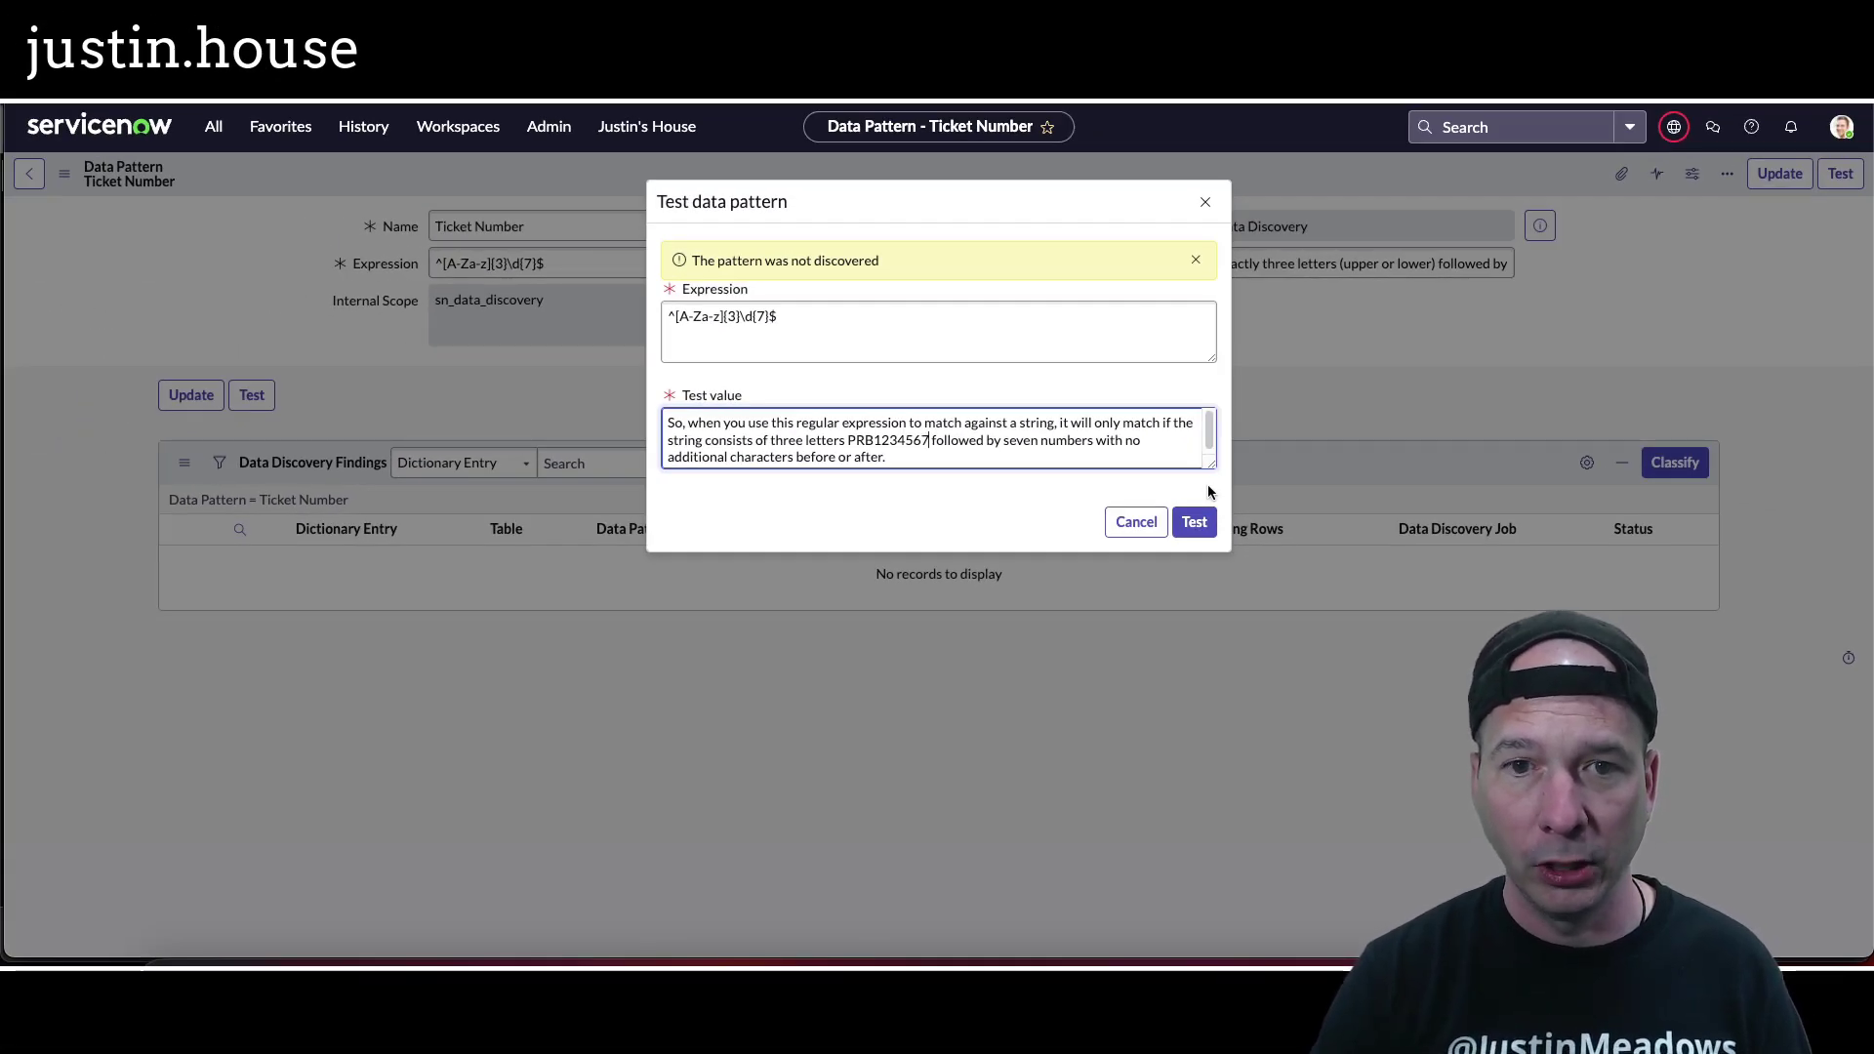
{"action": "left_click", "coordinate": [681, 255]}
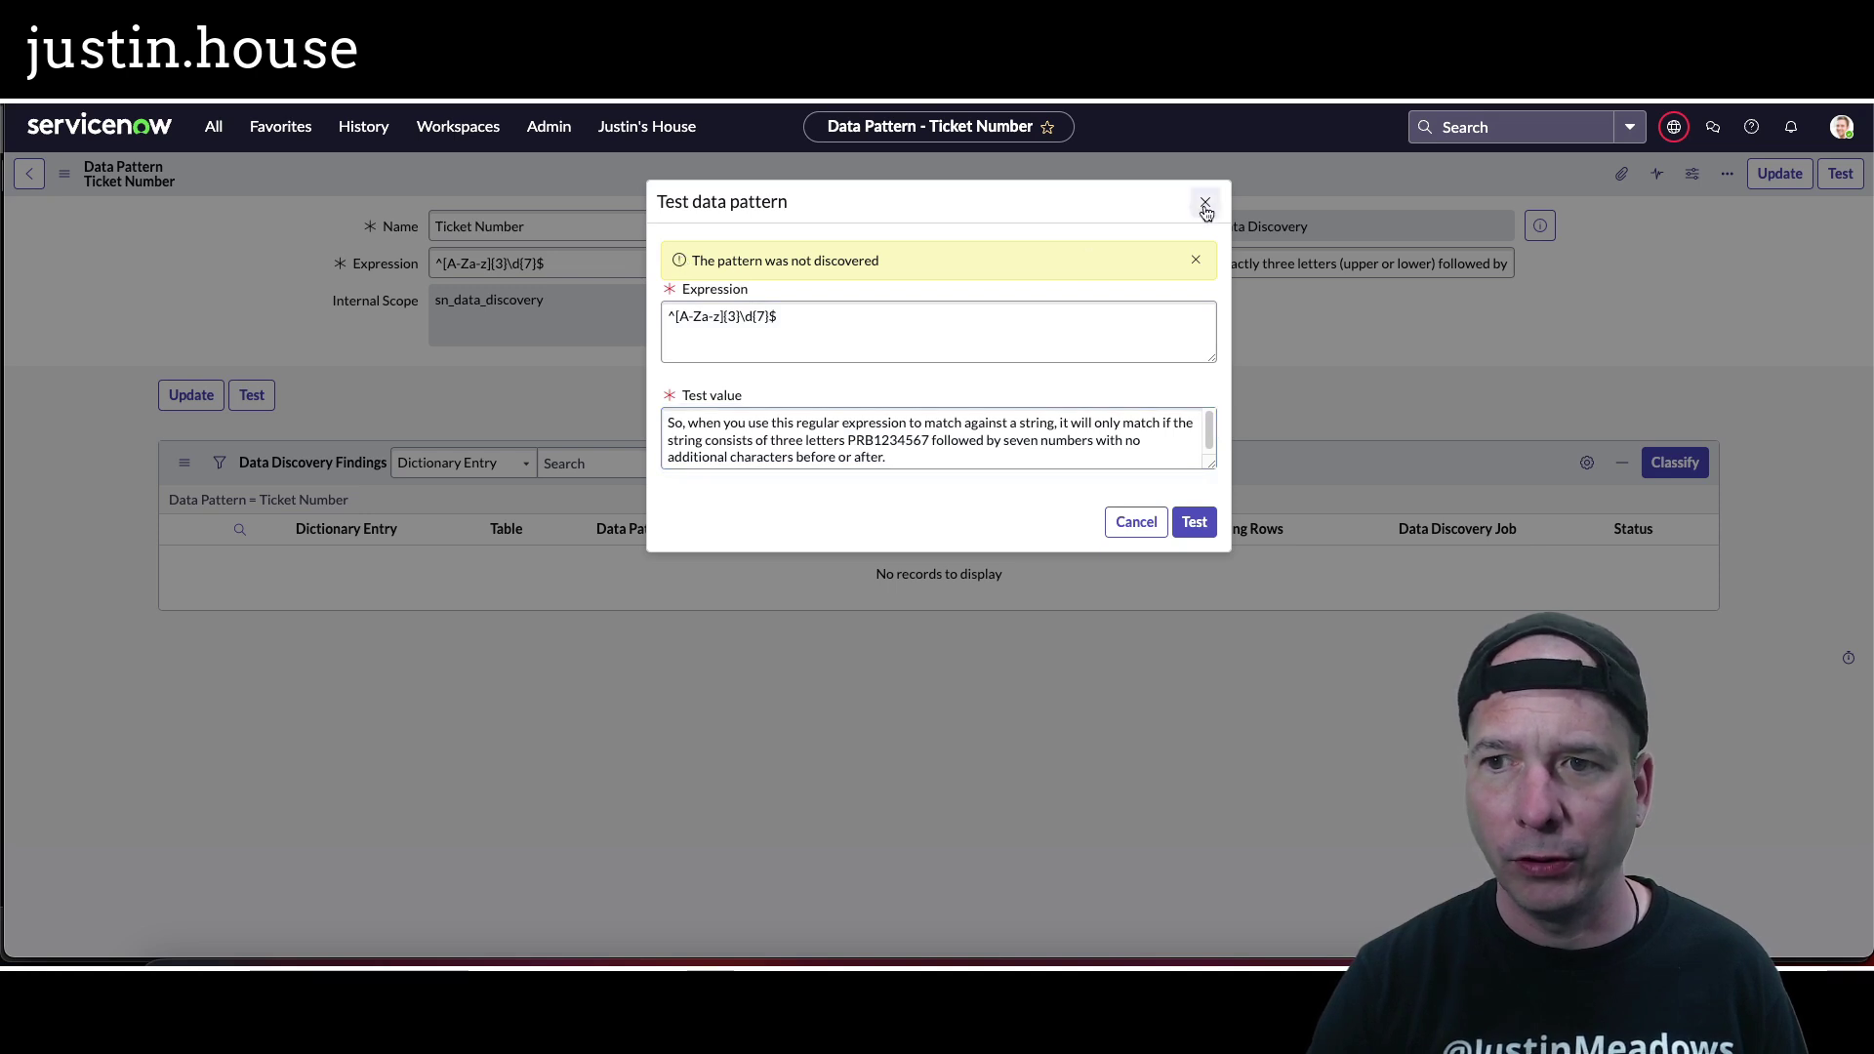
{"action": "left_click", "coordinate": [1145, 519]}
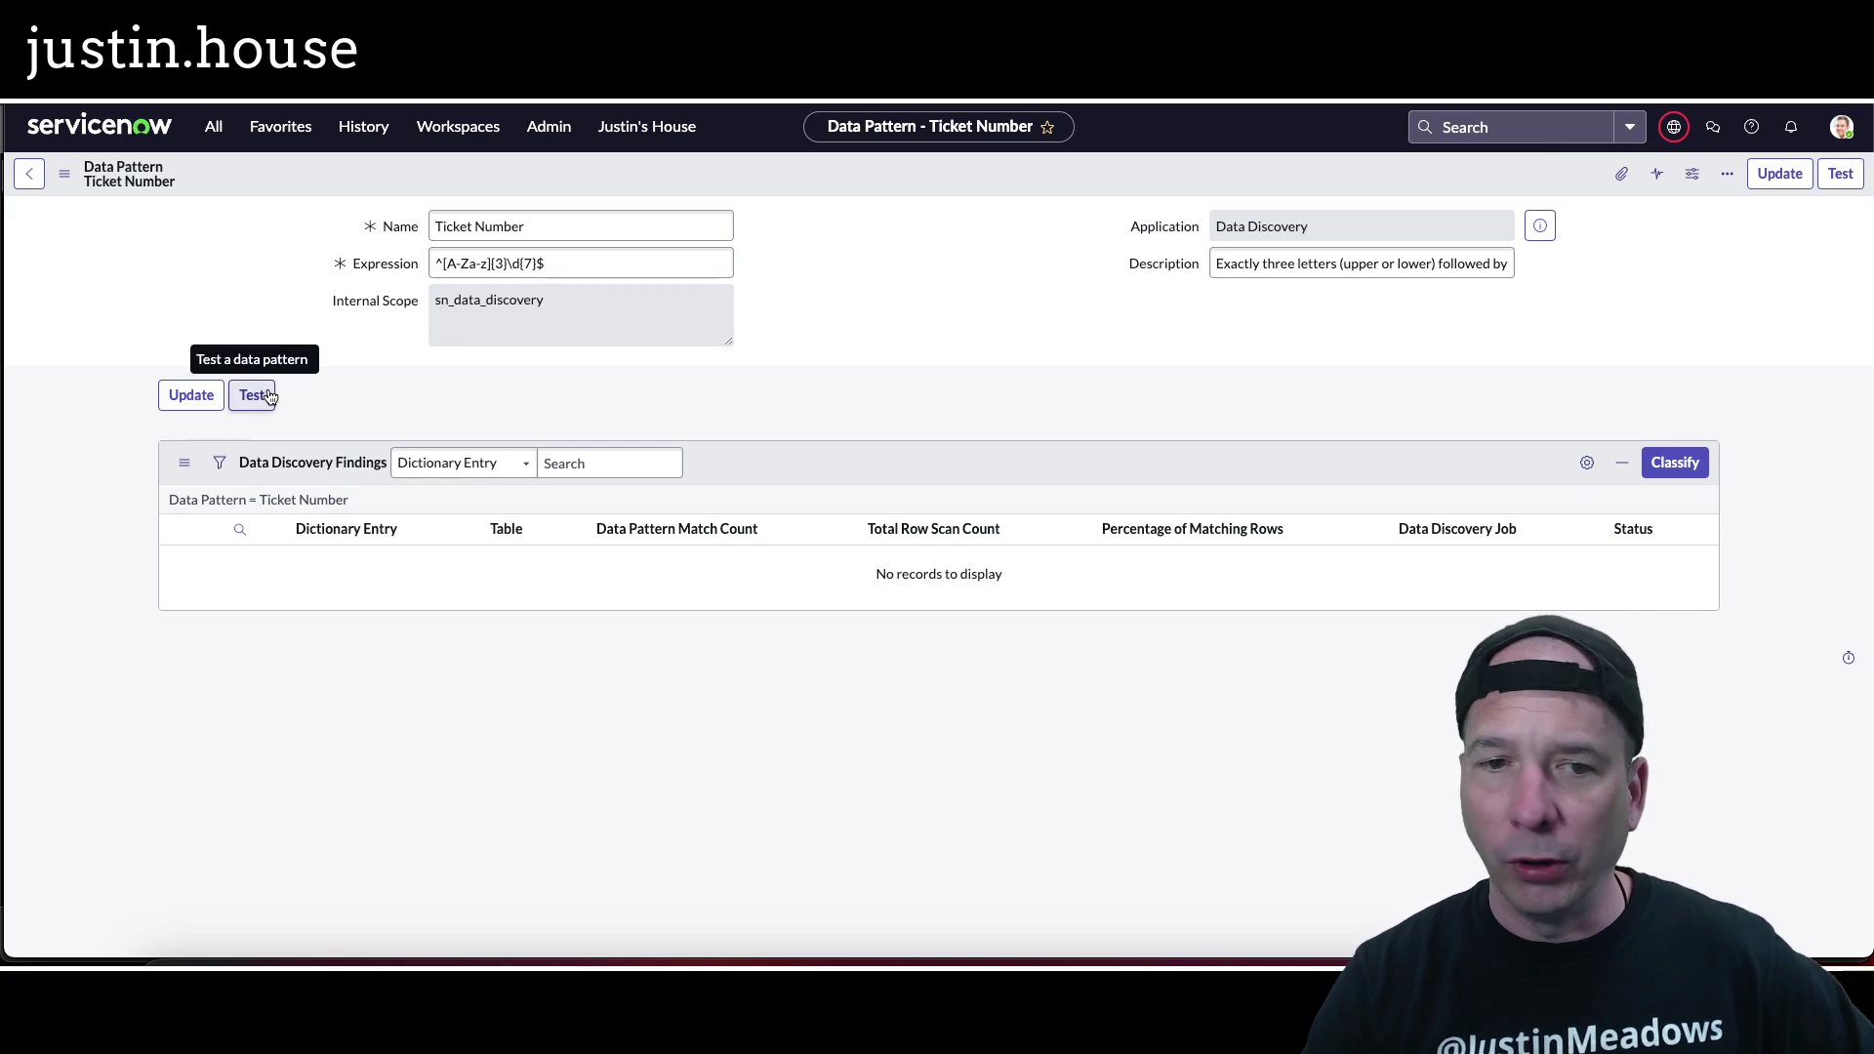
{"action": "left_click", "coordinate": [30, 173]}
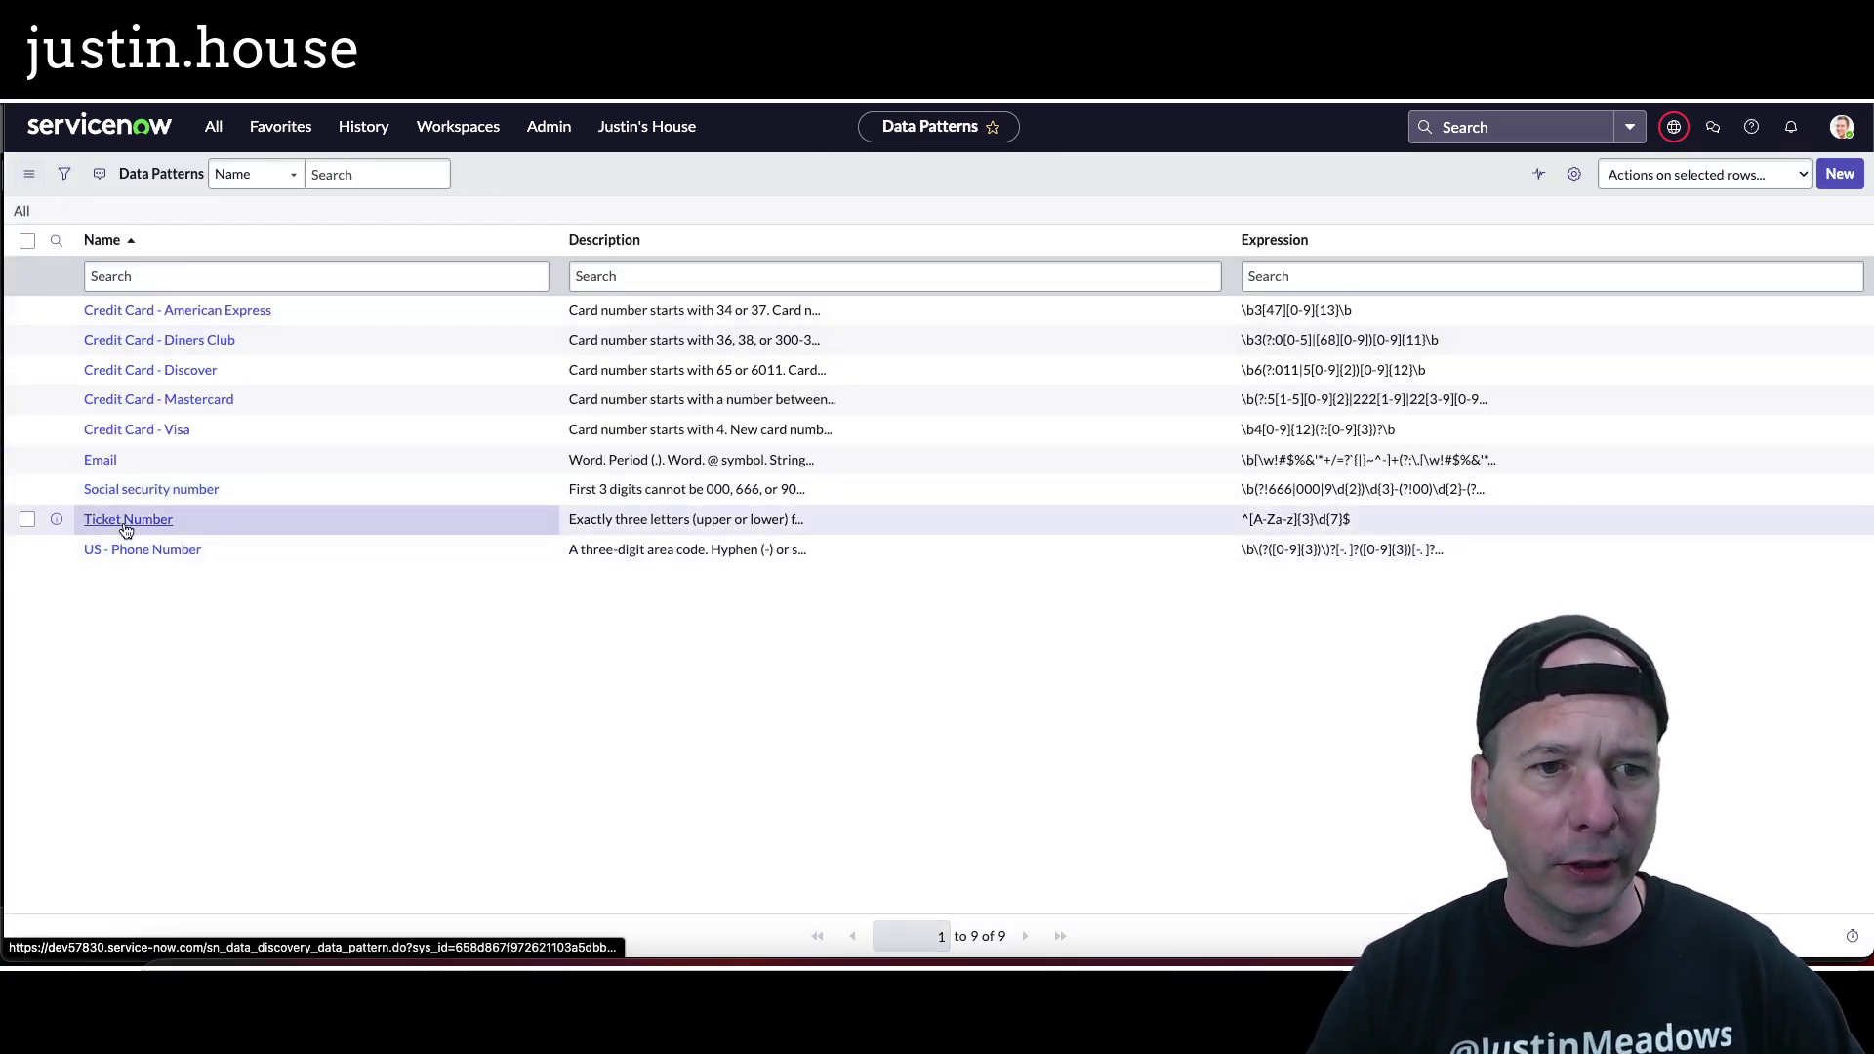
{"action": "left_click", "coordinate": [107, 461]}
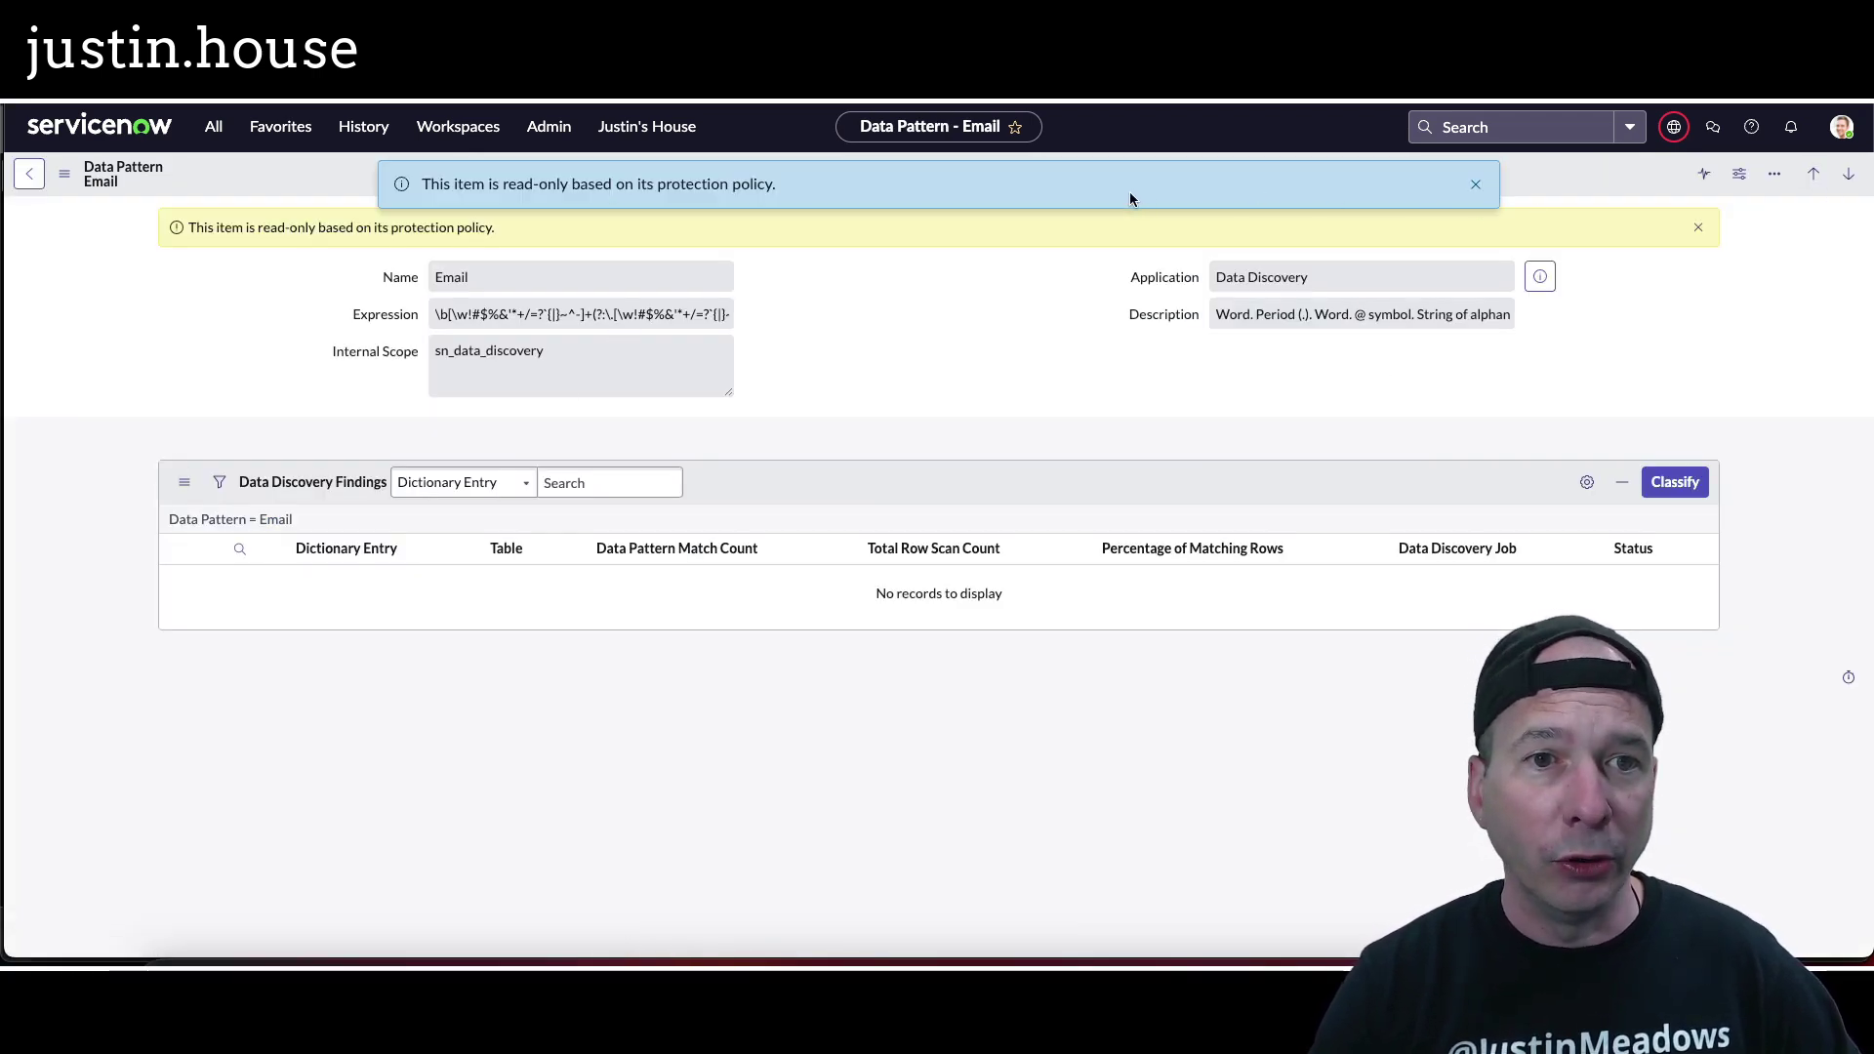
{"action": "left_click", "coordinate": [1476, 184]}
{"action": "left_click", "coordinate": [1675, 127]}
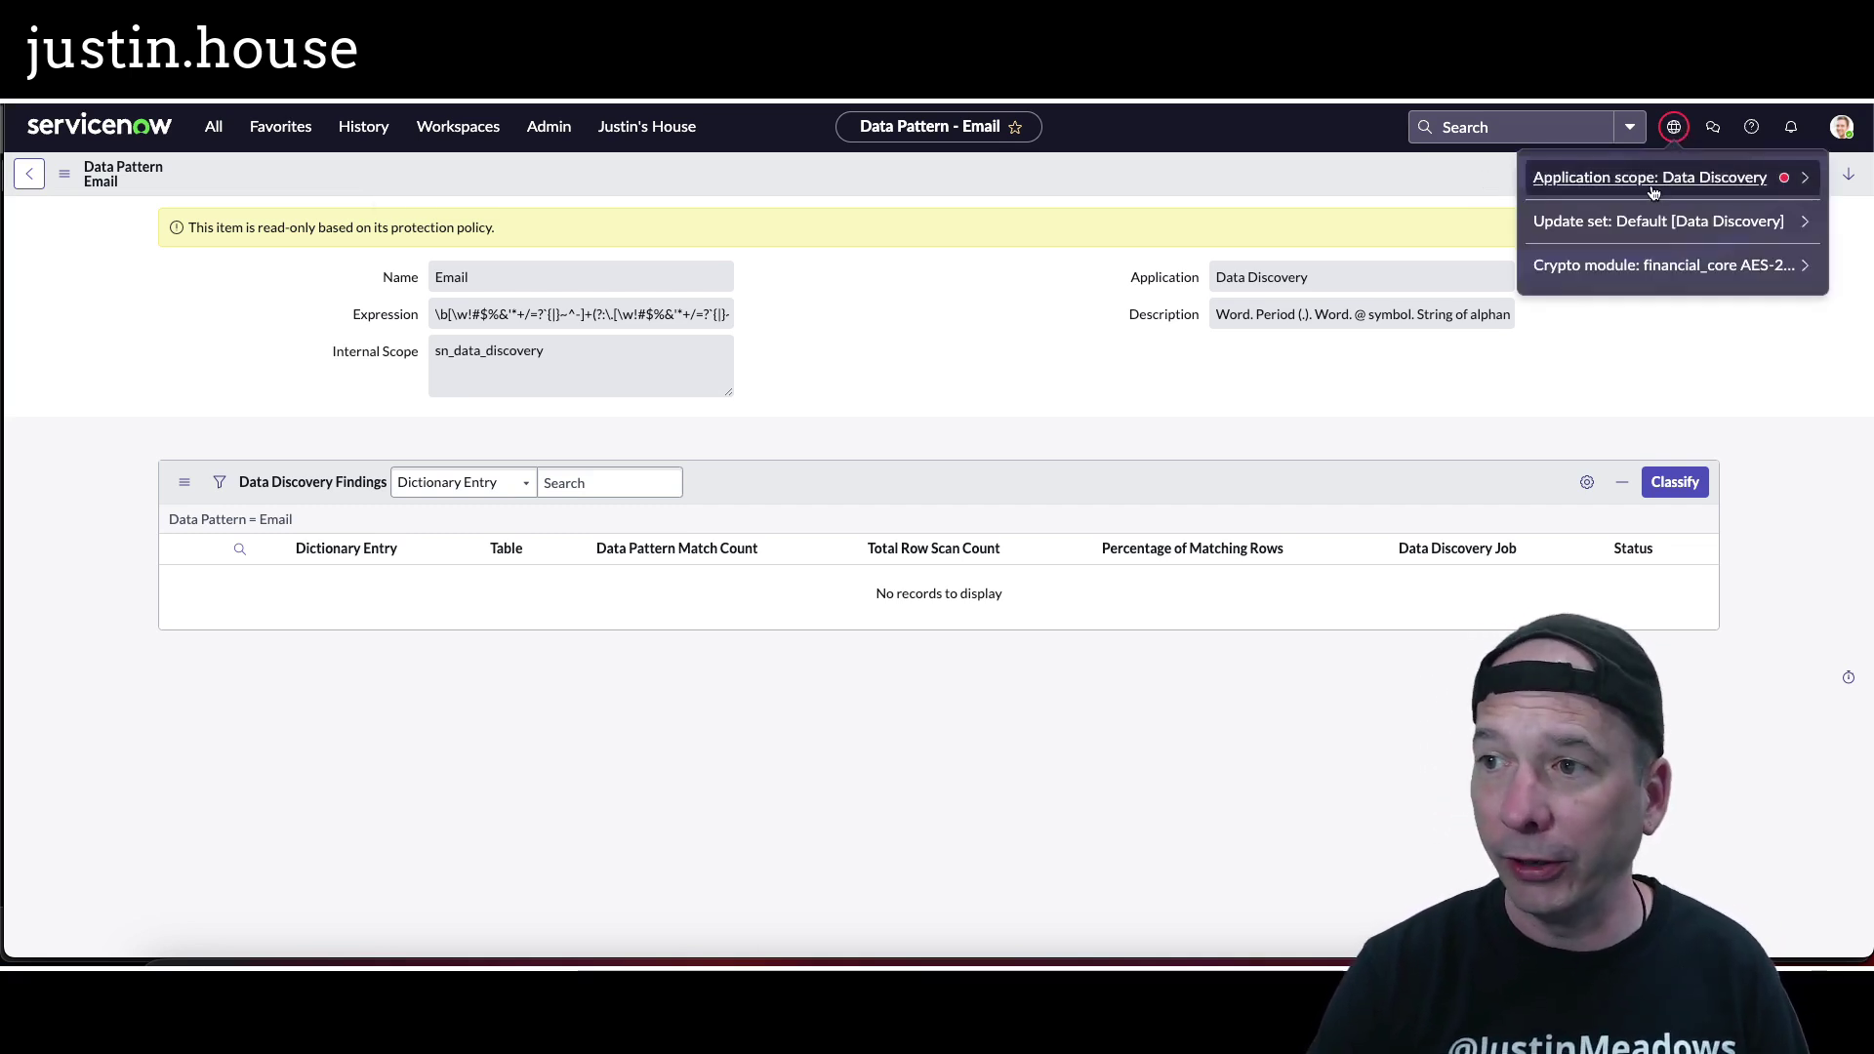
{"action": "left_click", "coordinate": [1255, 166]}
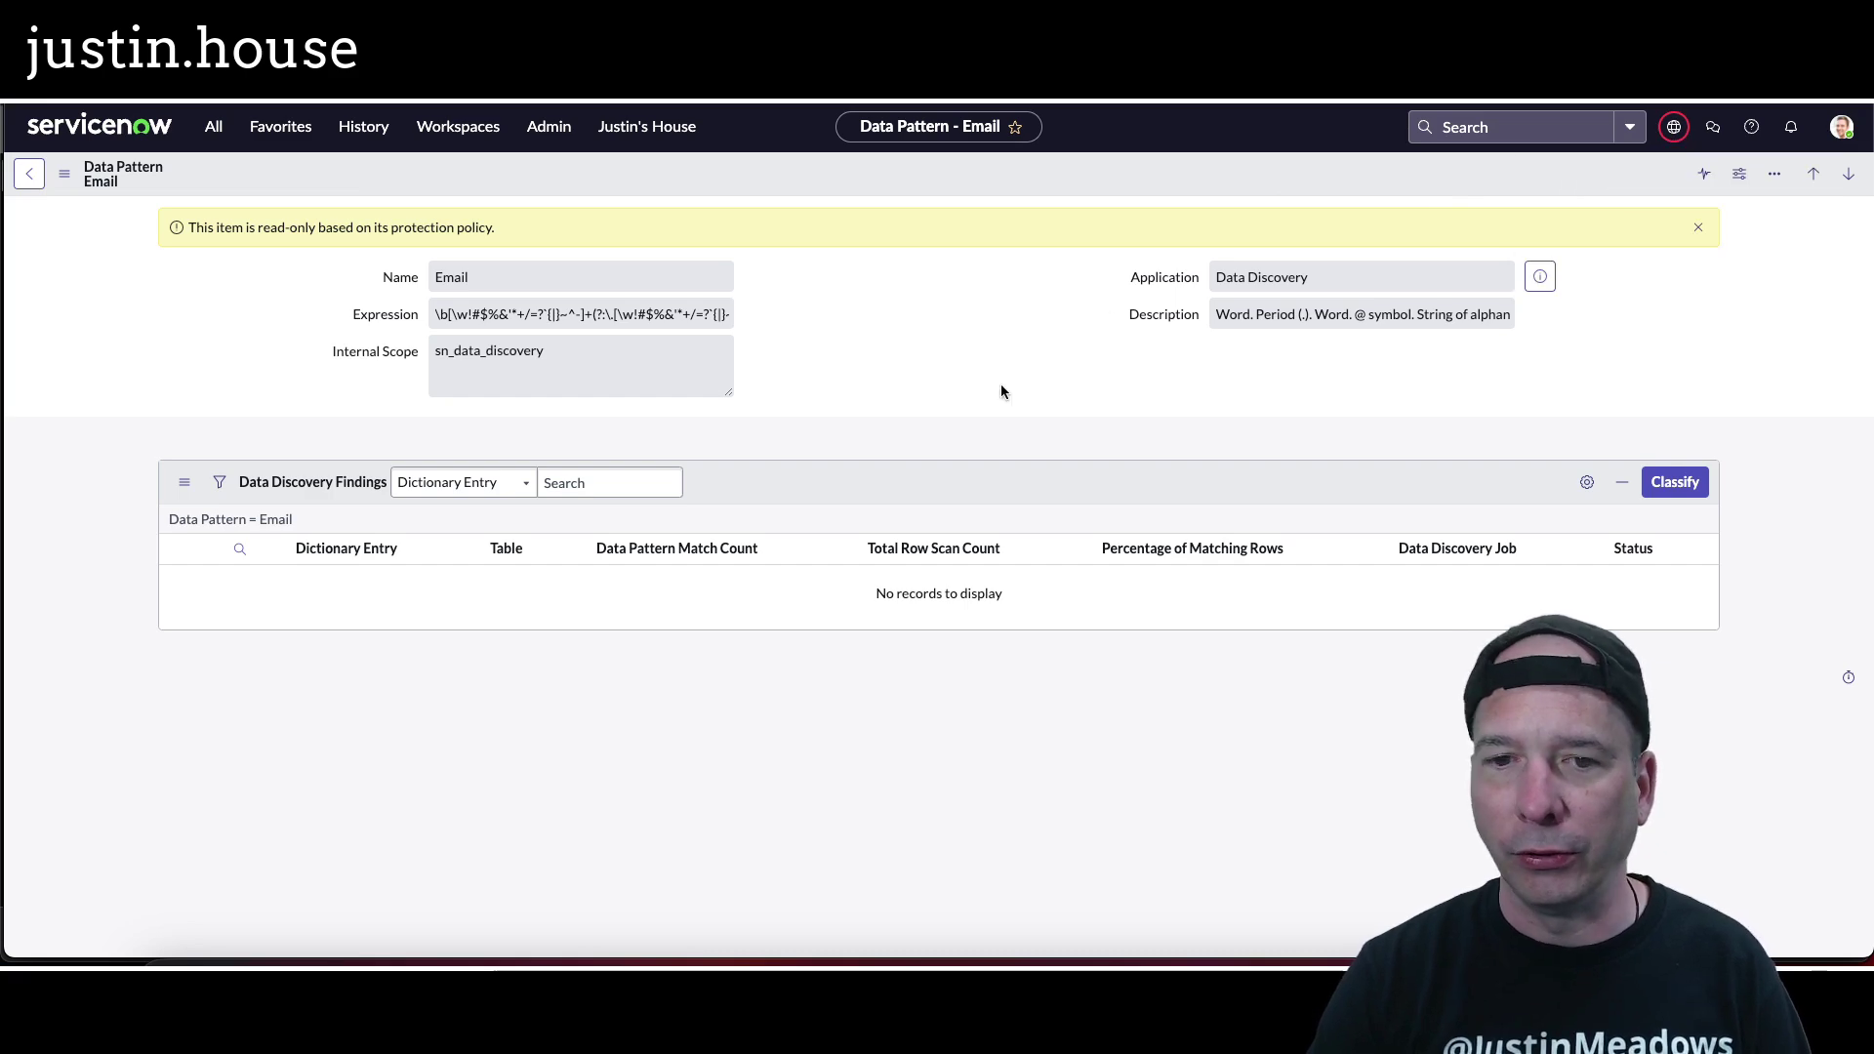
{"action": "left_click", "coordinate": [40, 181]}
{"action": "left_click", "coordinate": [201, 310]}
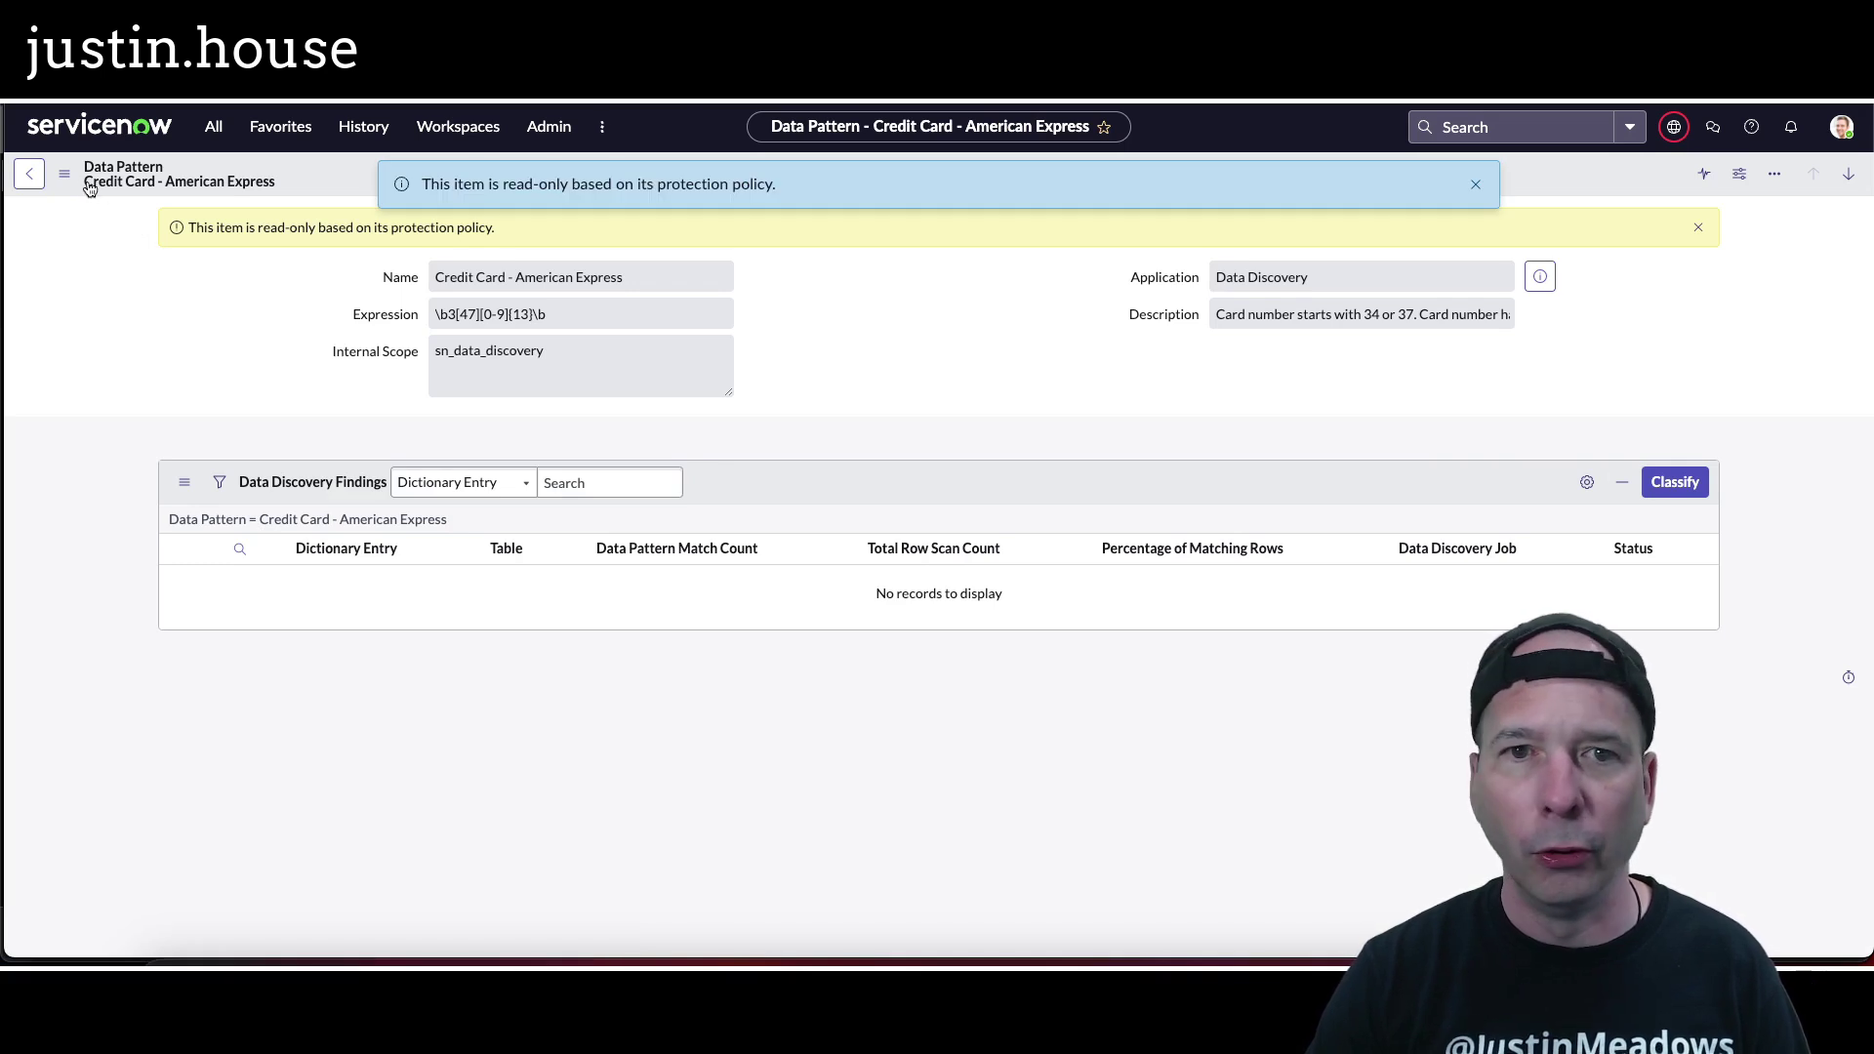
{"action": "left_click", "coordinate": [30, 174]}
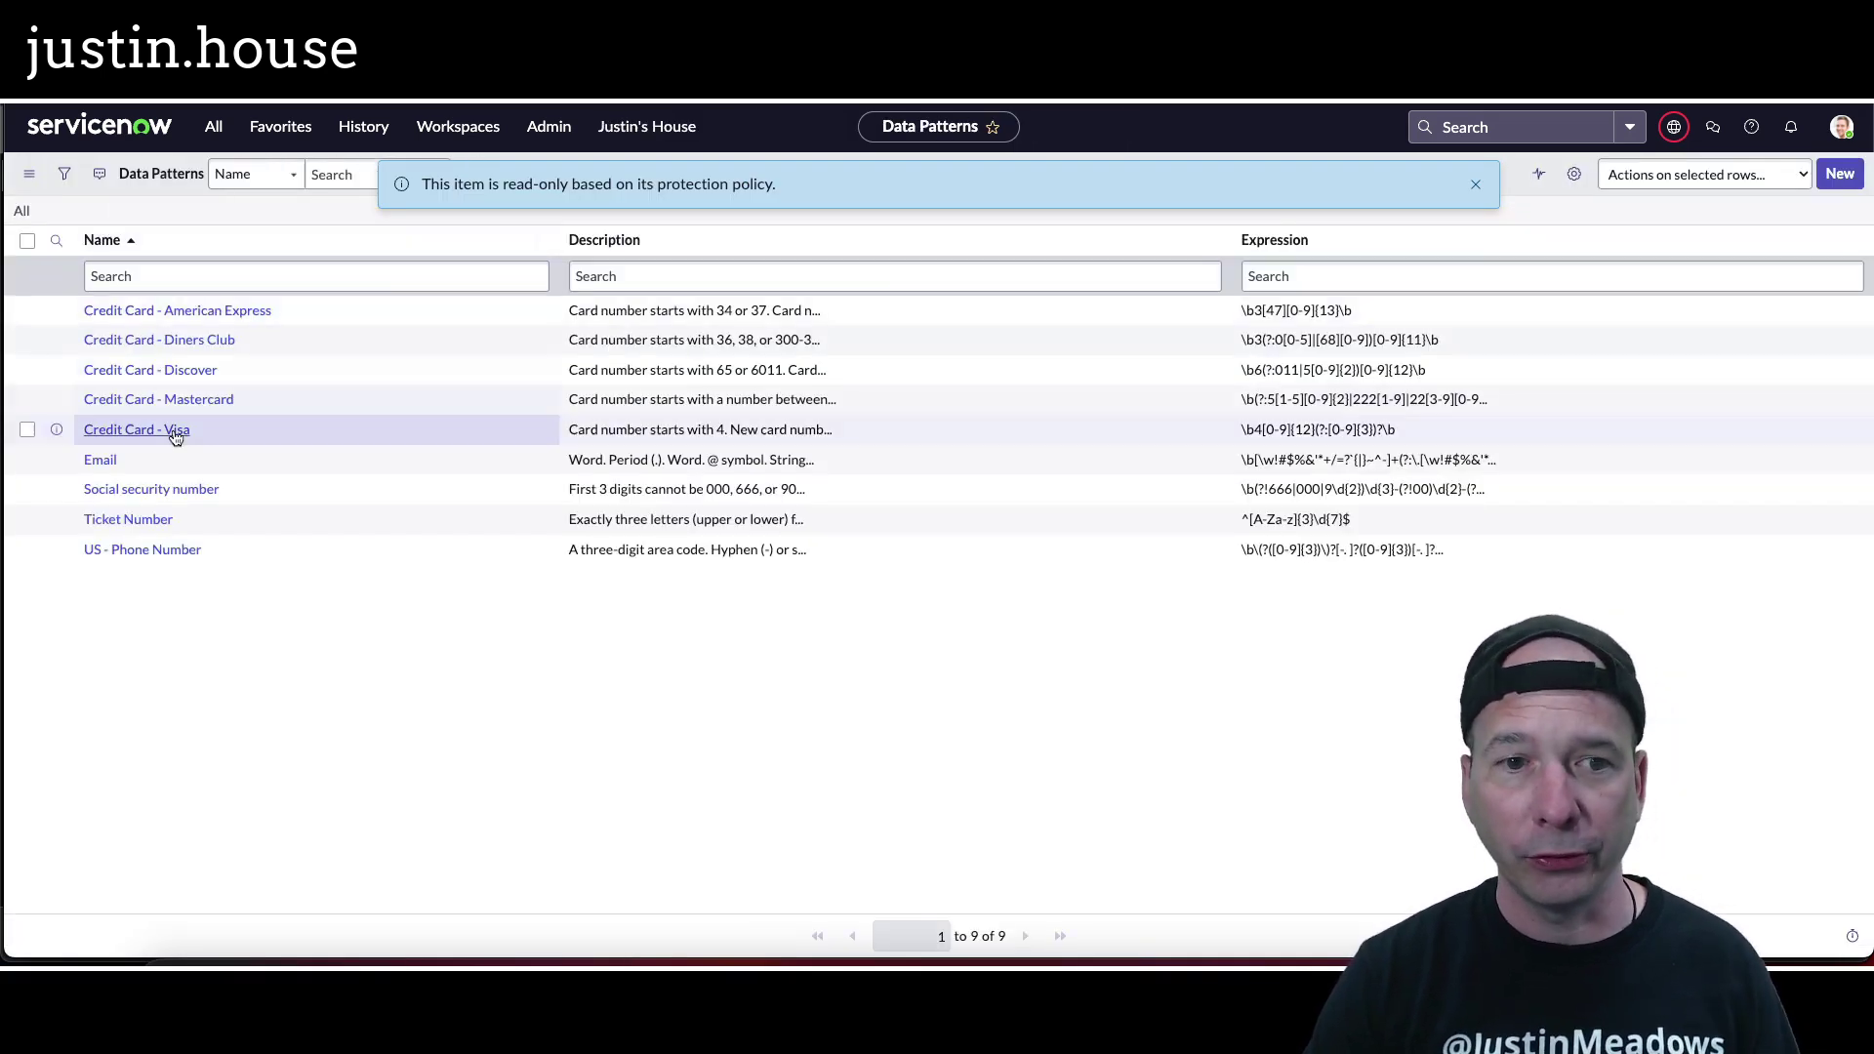
{"action": "left_click", "coordinate": [130, 519]}
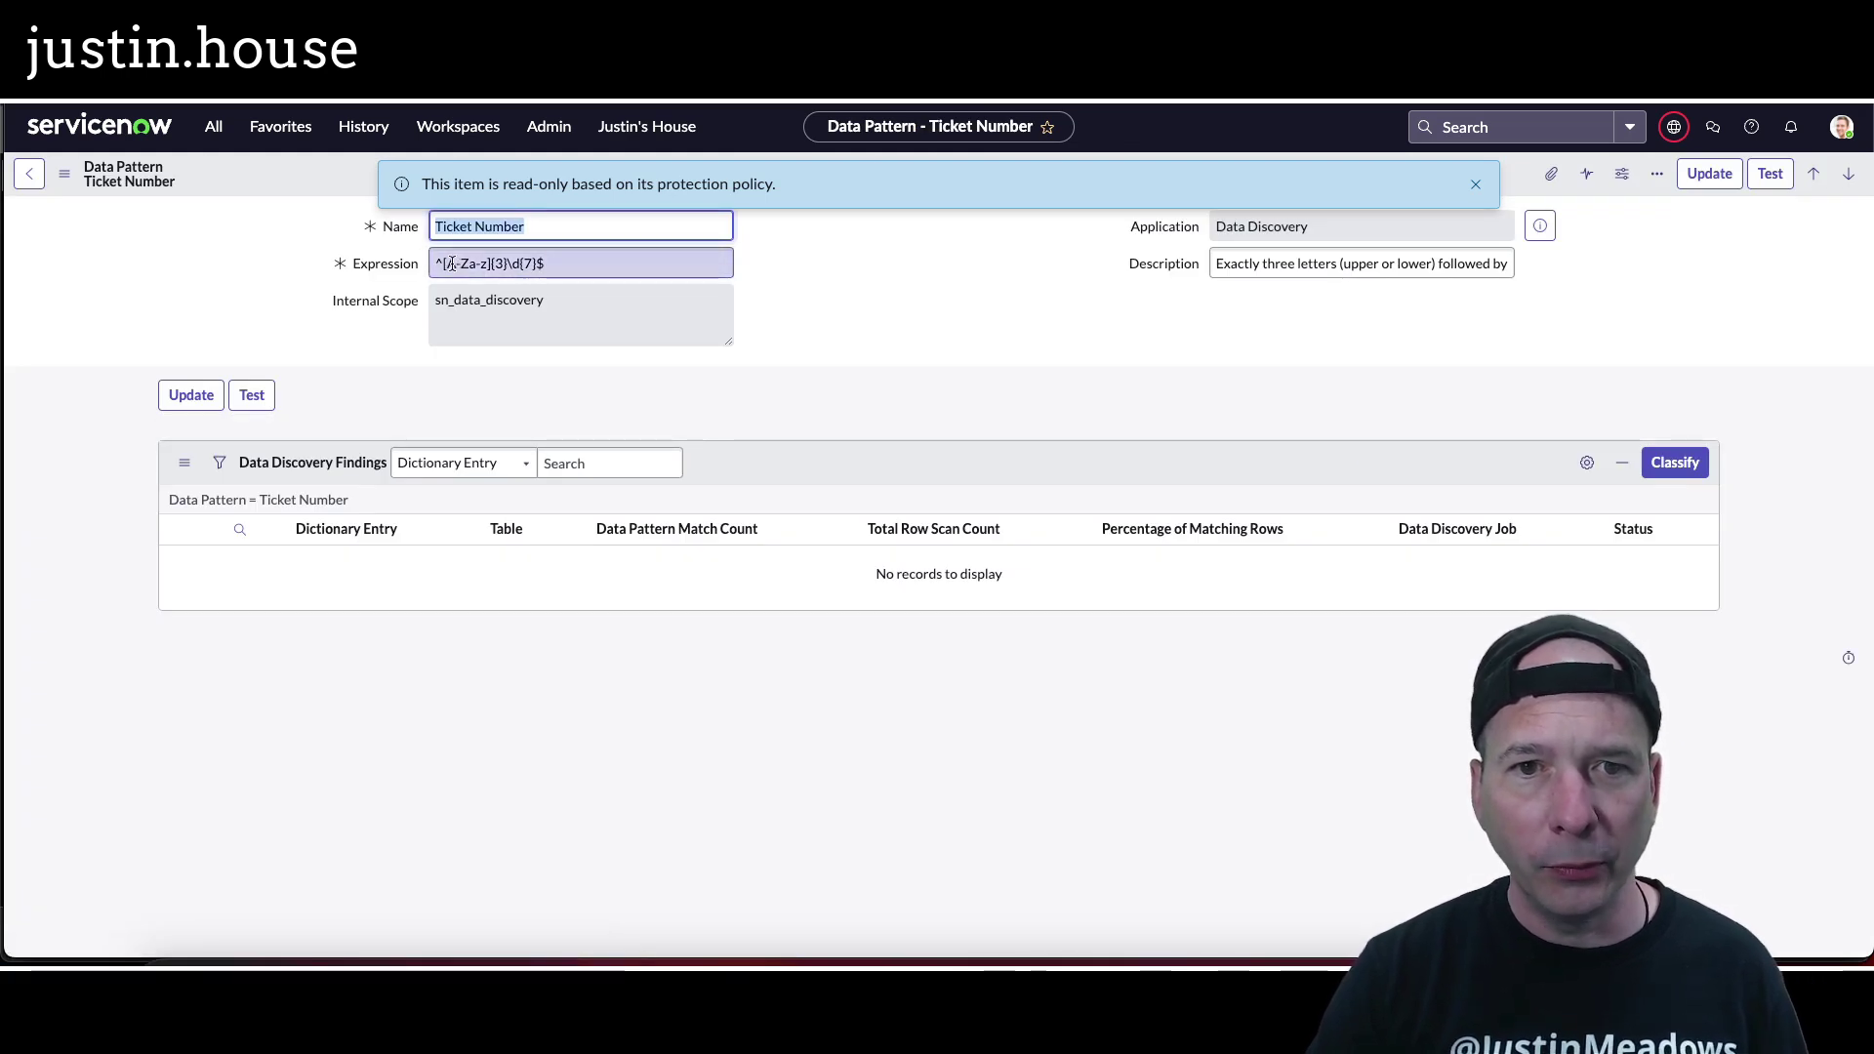
Delete 'a-z' so the expression reads ^[A-Z]{3}\d{7}$ and save it
{"action": "left_click_drag", "start_coordinate": [466, 261], "coordinate": [481, 262]}
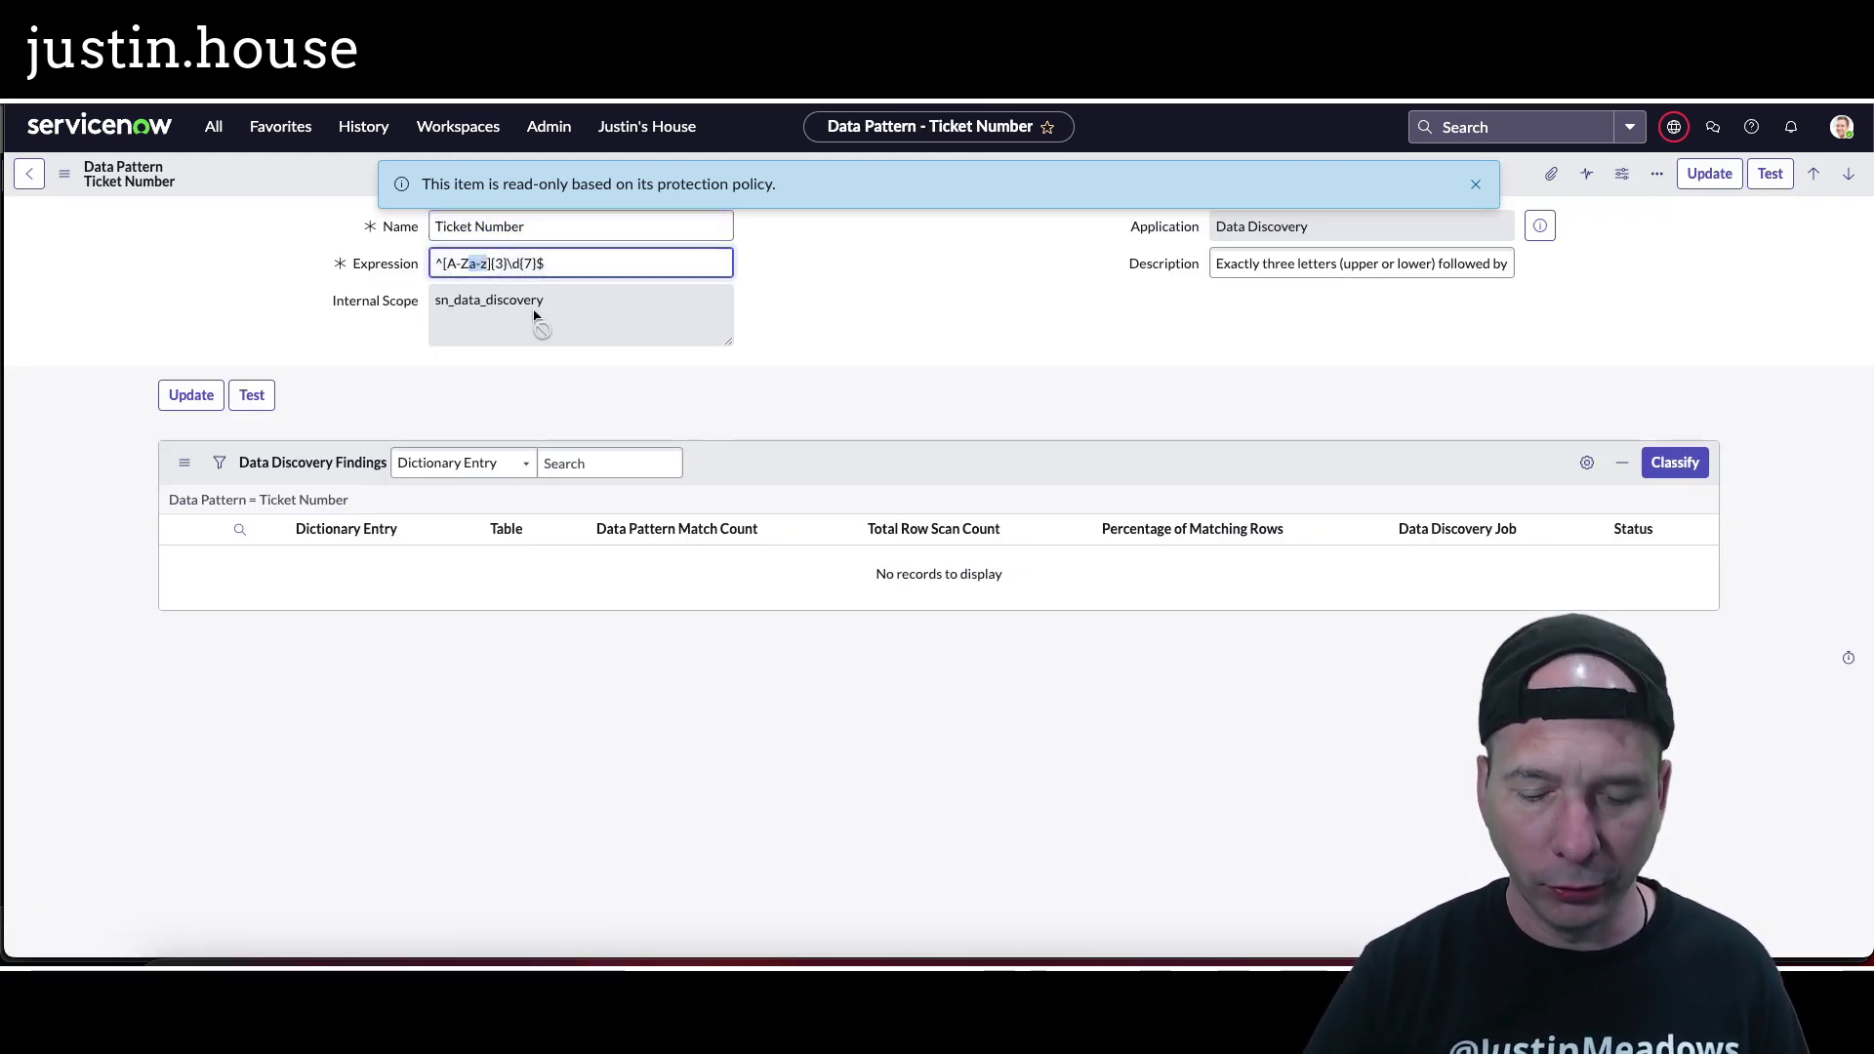
{"action": "key", "text": "BackSpace"}
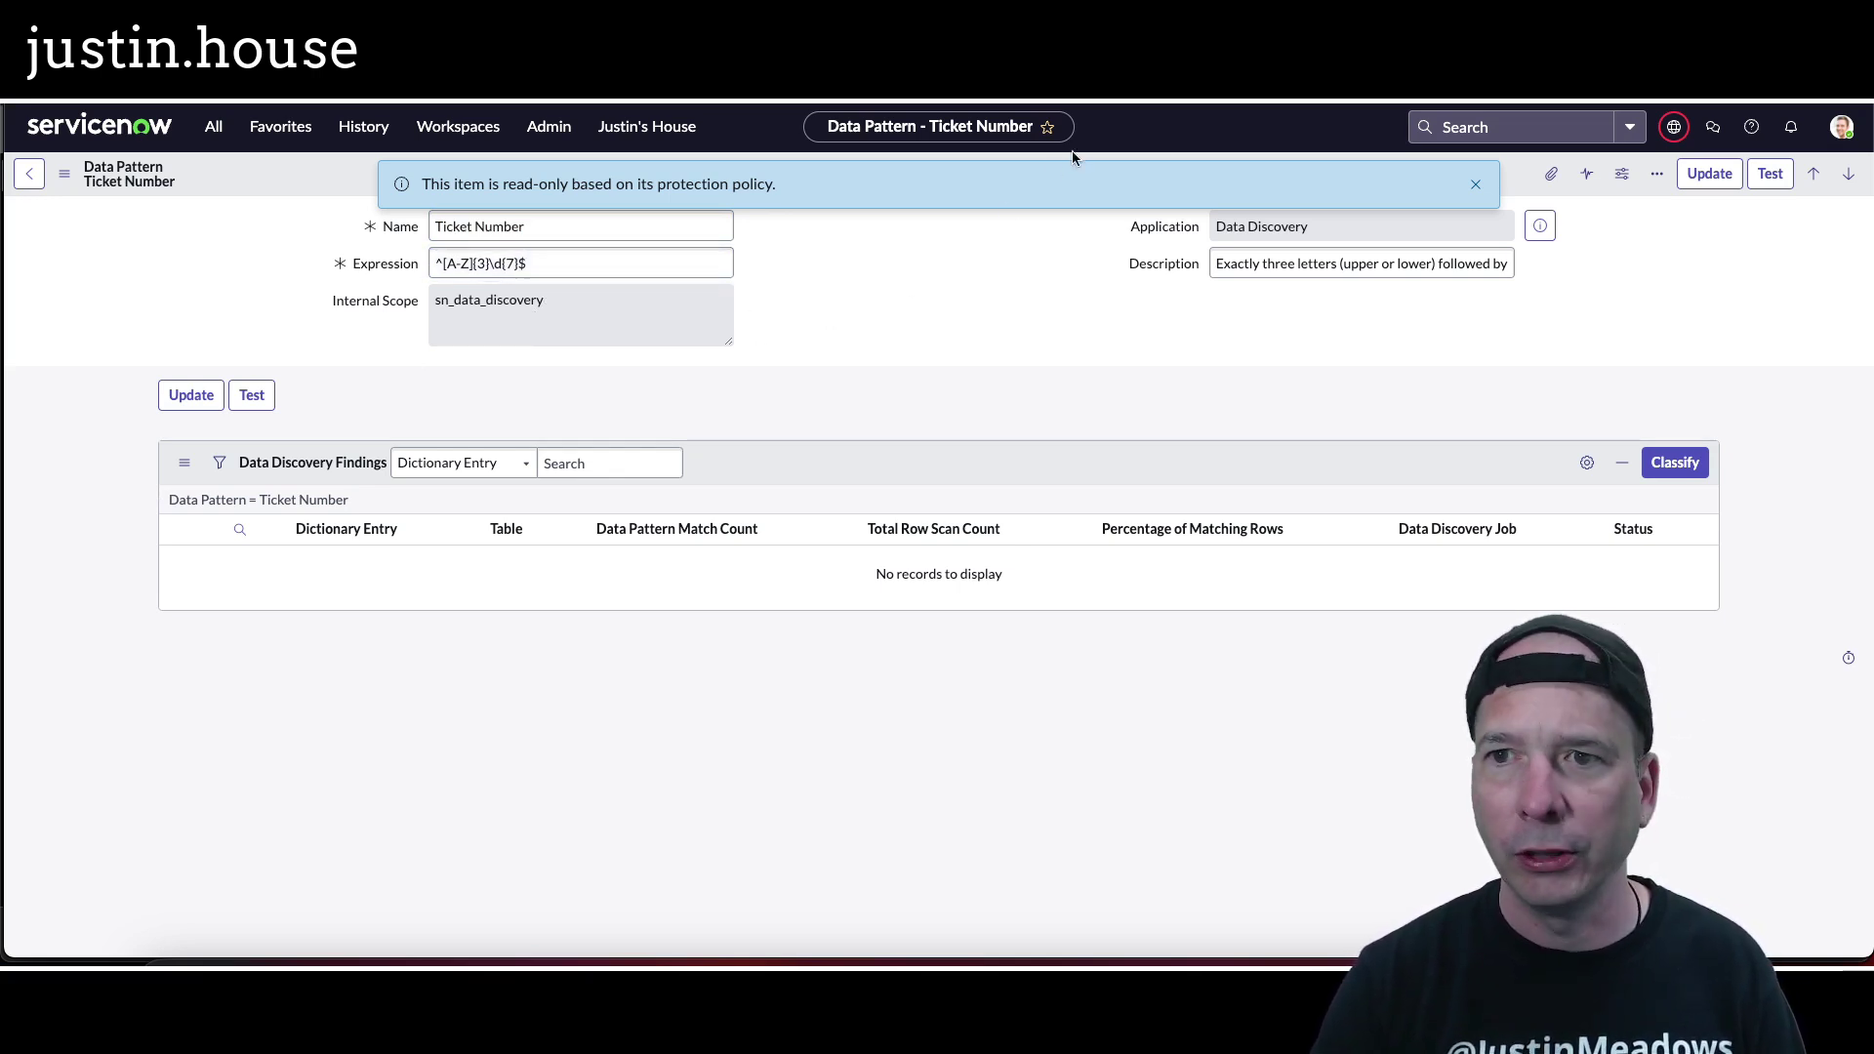
{"action": "left_click", "coordinate": [1710, 174]}
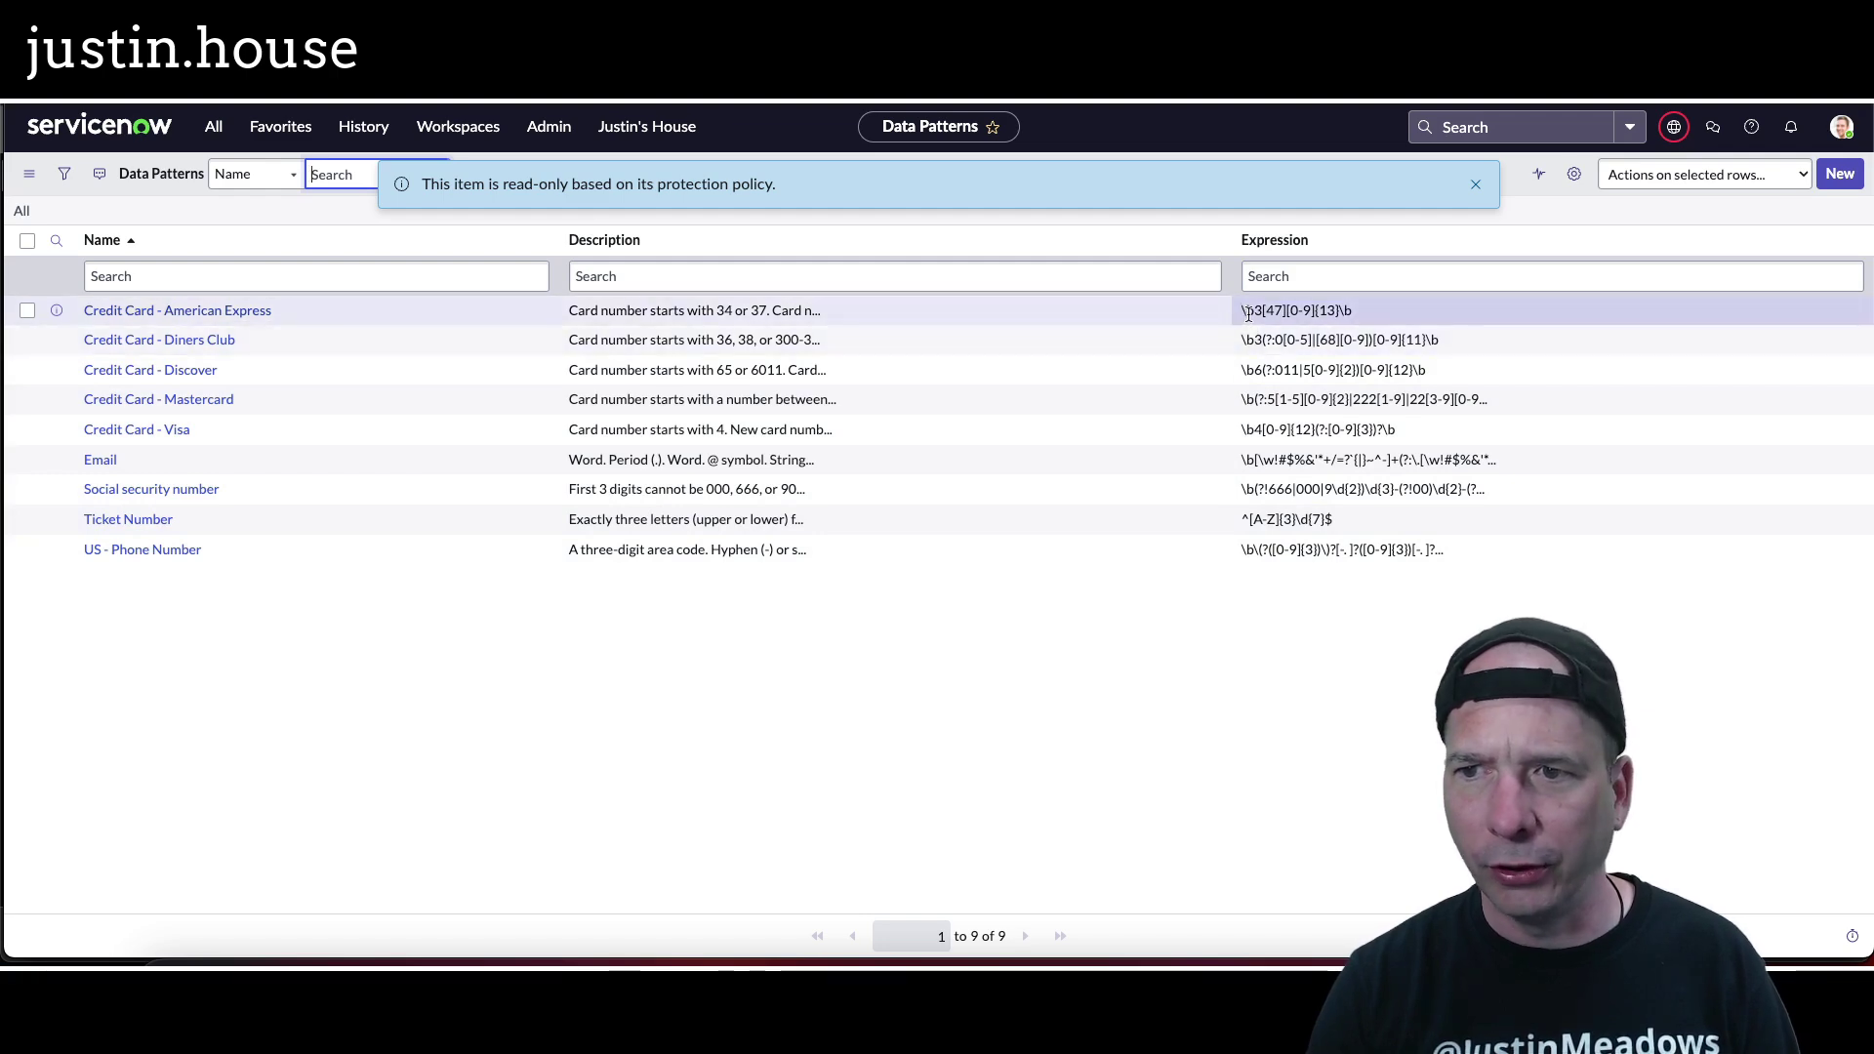
{"action": "left_click", "coordinate": [156, 310]}
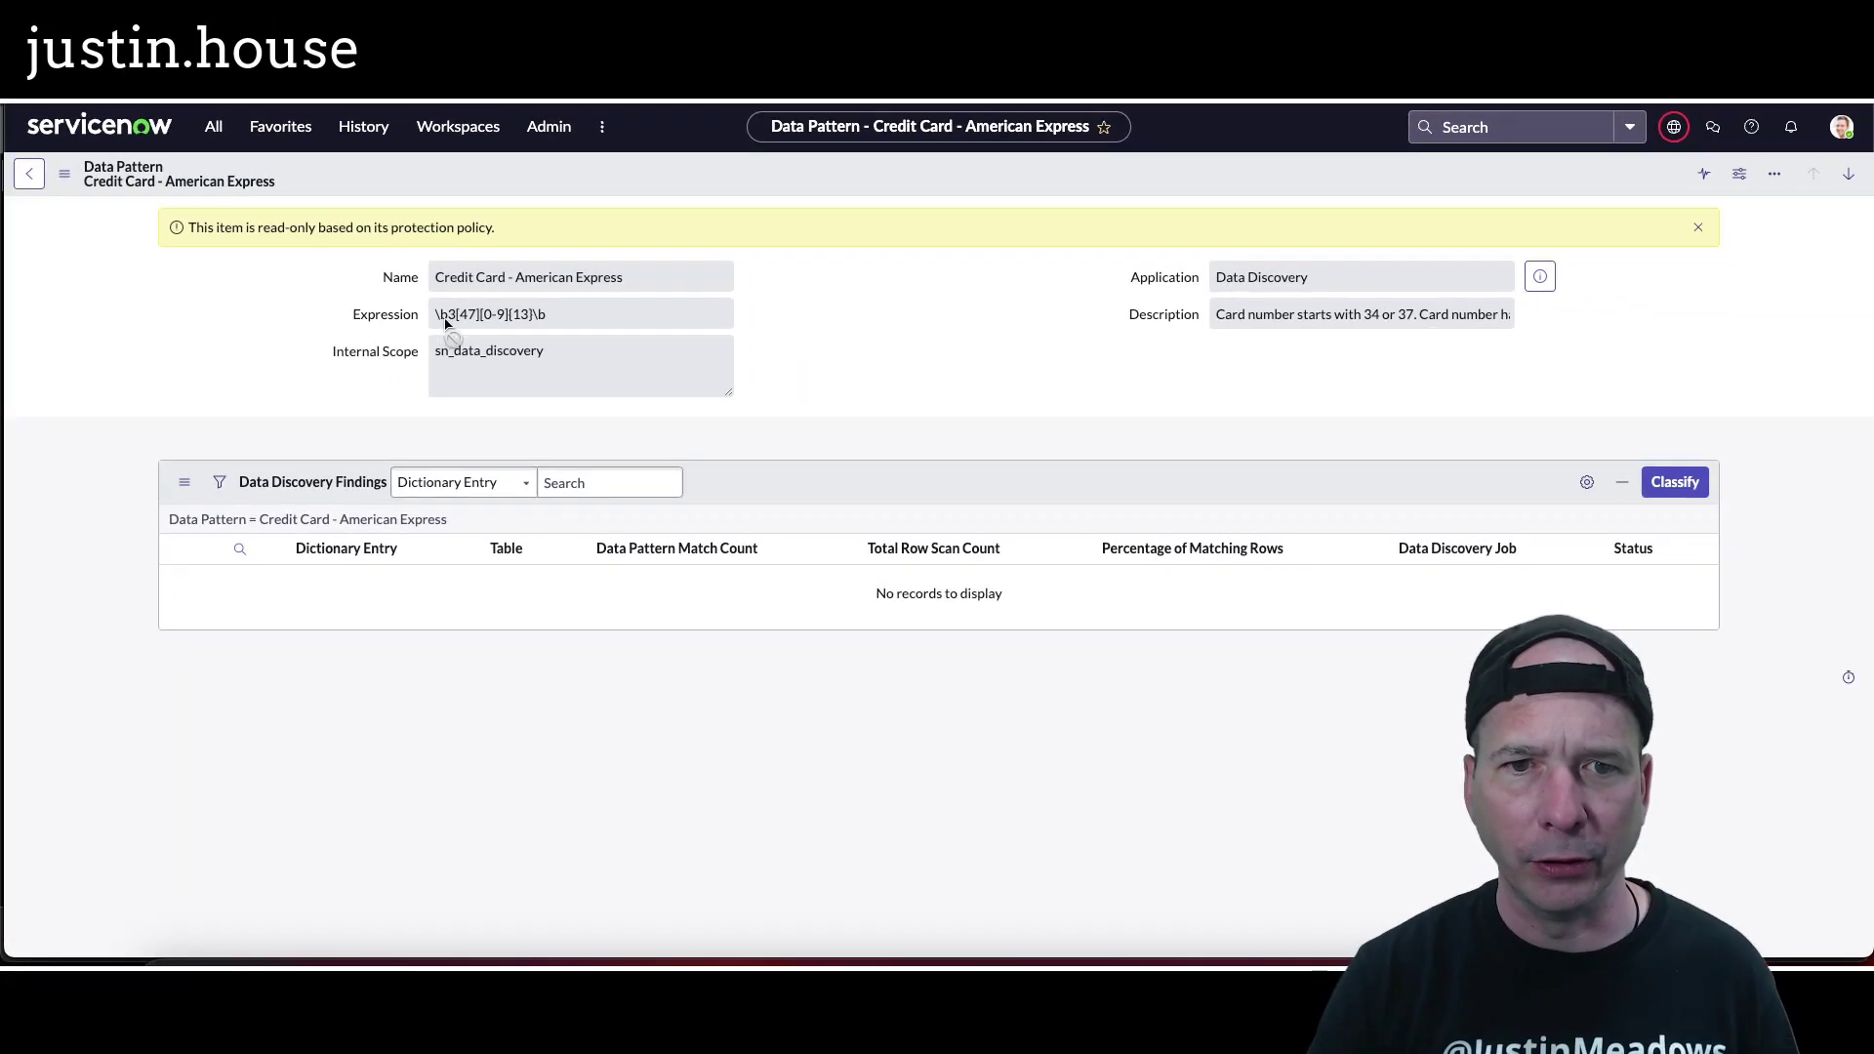
{"action": "left_click", "coordinate": [43, 174]}
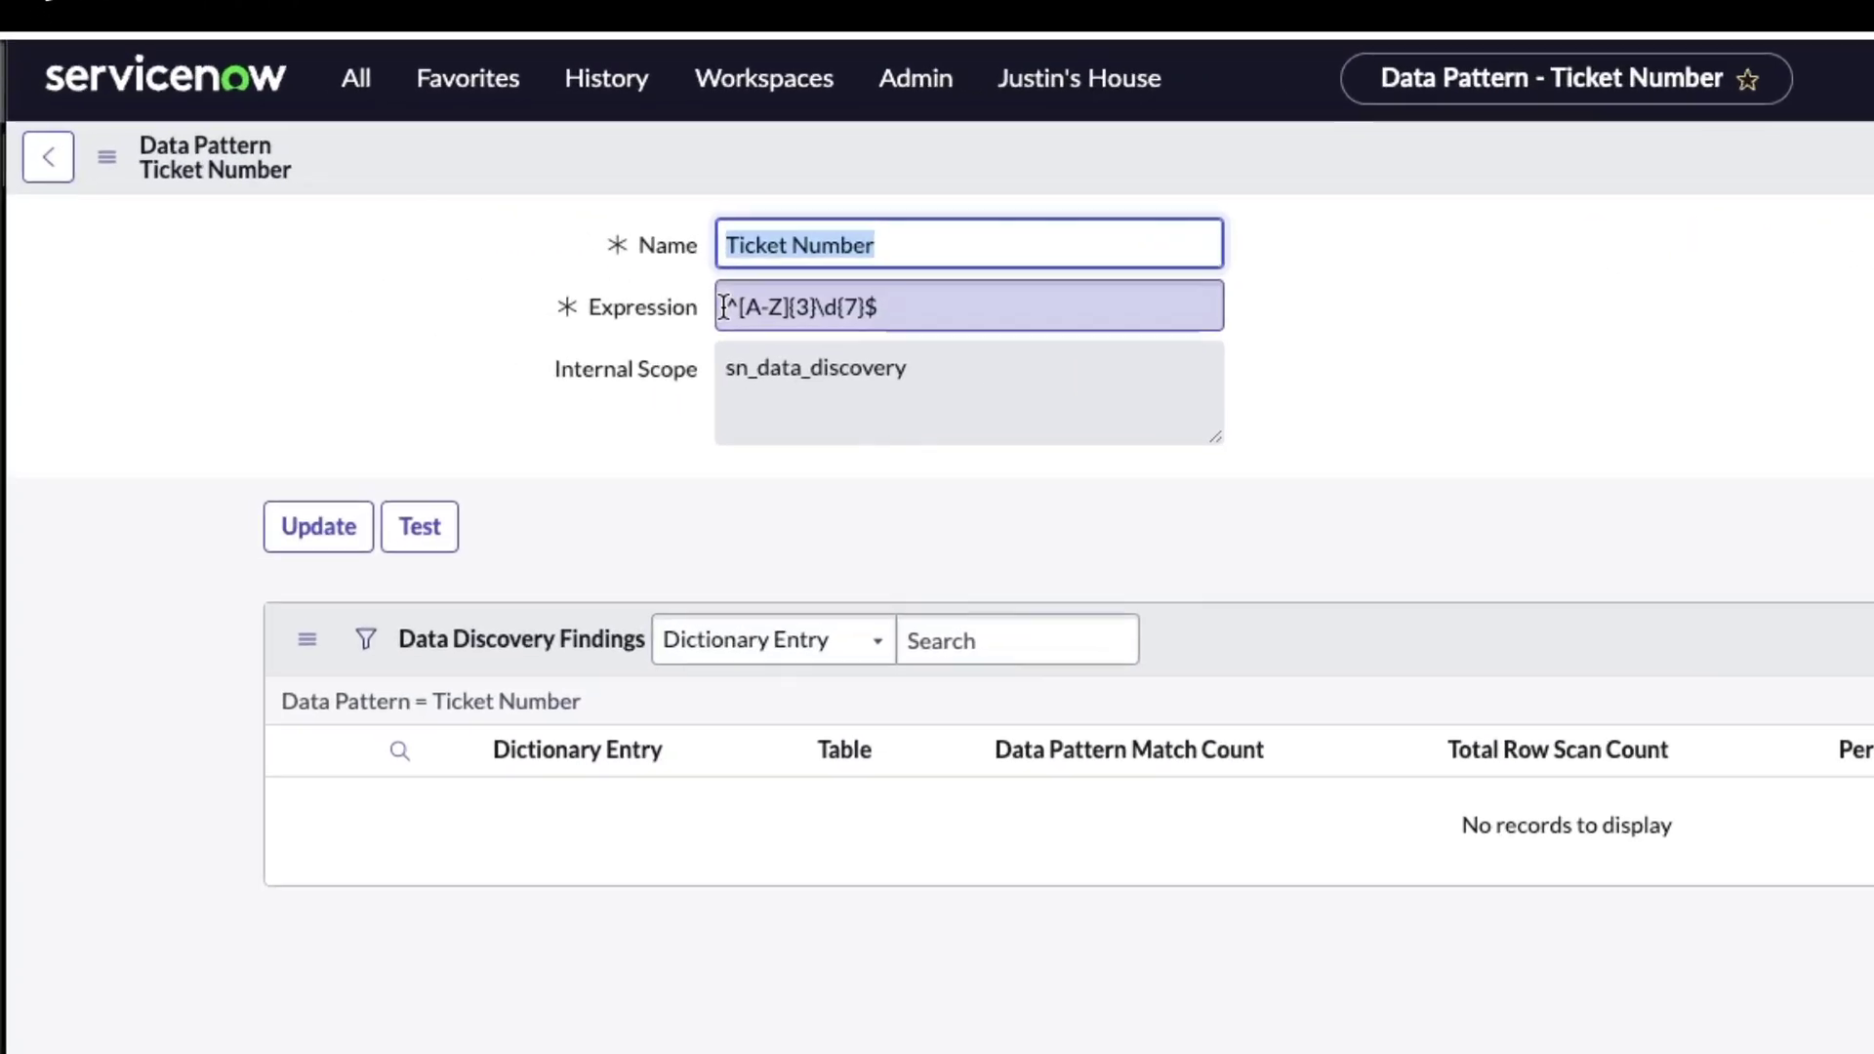
Change the expression to \b[A-Za-z]{3}\d{7}\b, save it, and reopen the Ticket Number record
{"action": "left_click", "coordinate": [451, 264]}
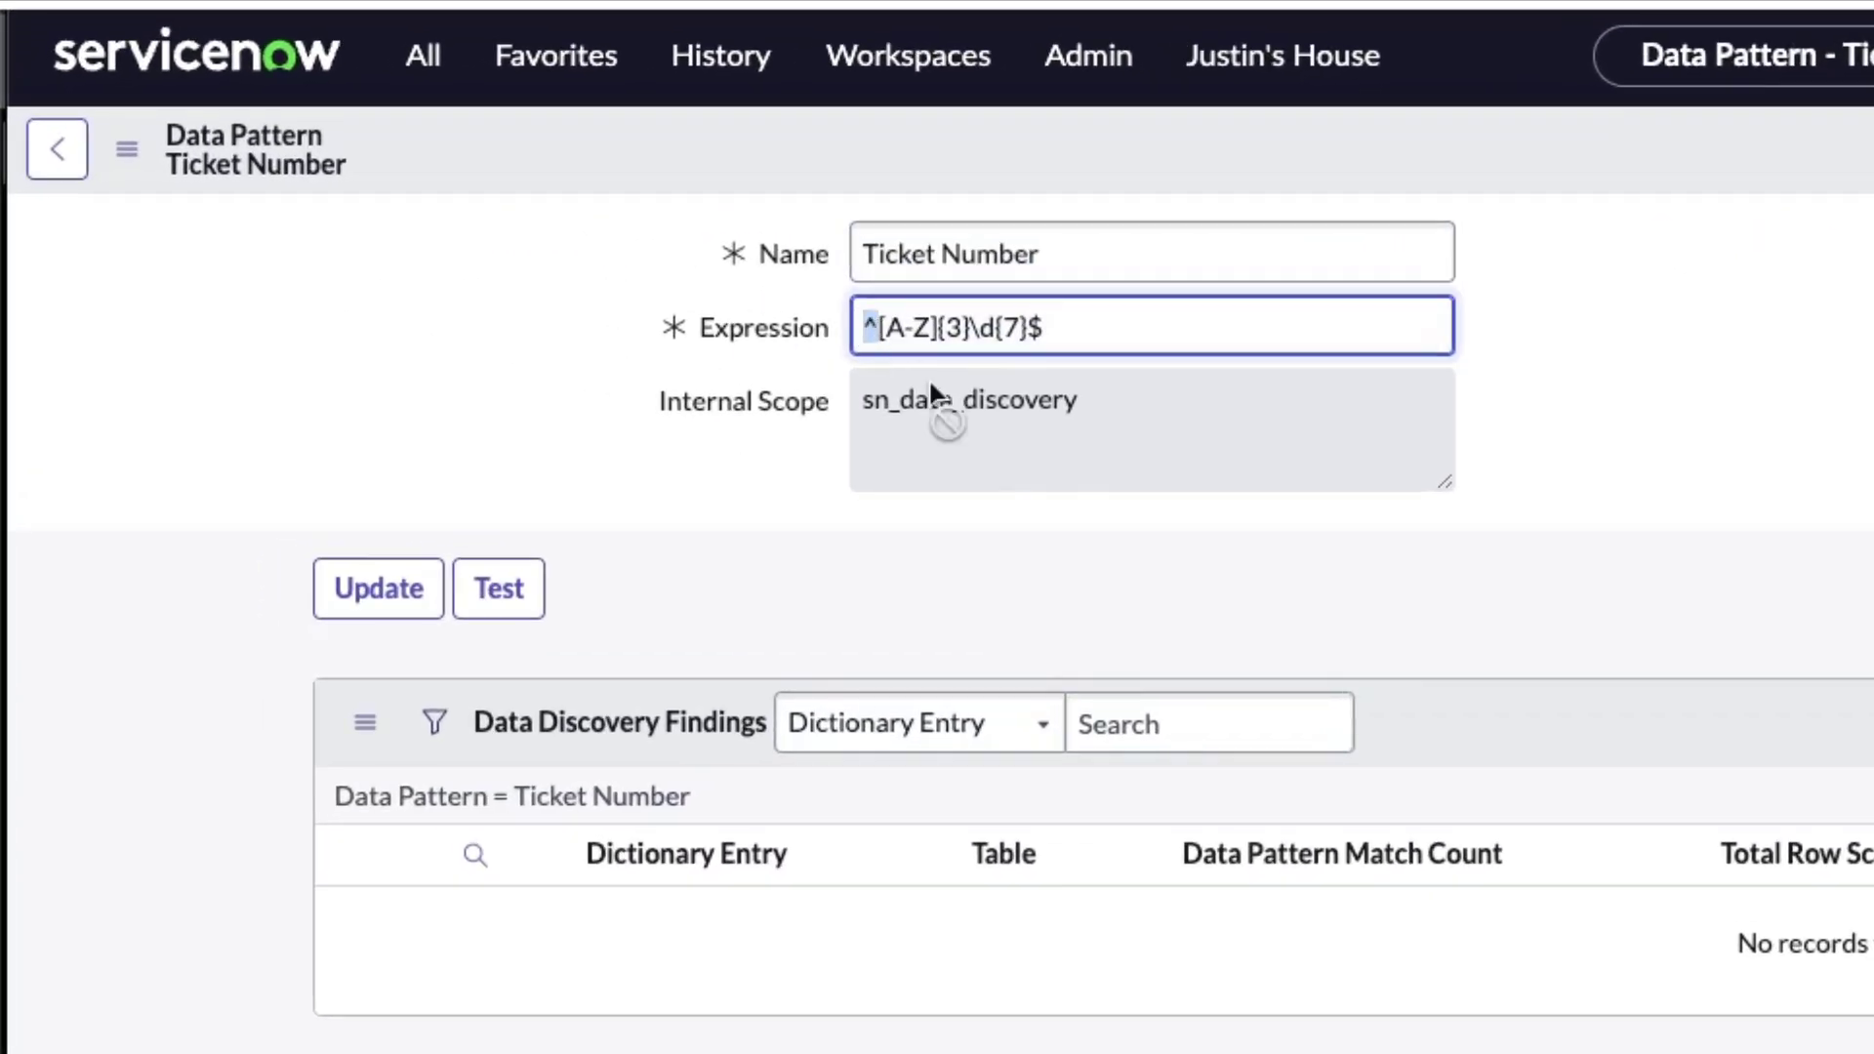
{"action": "type", "text": "\\b"}
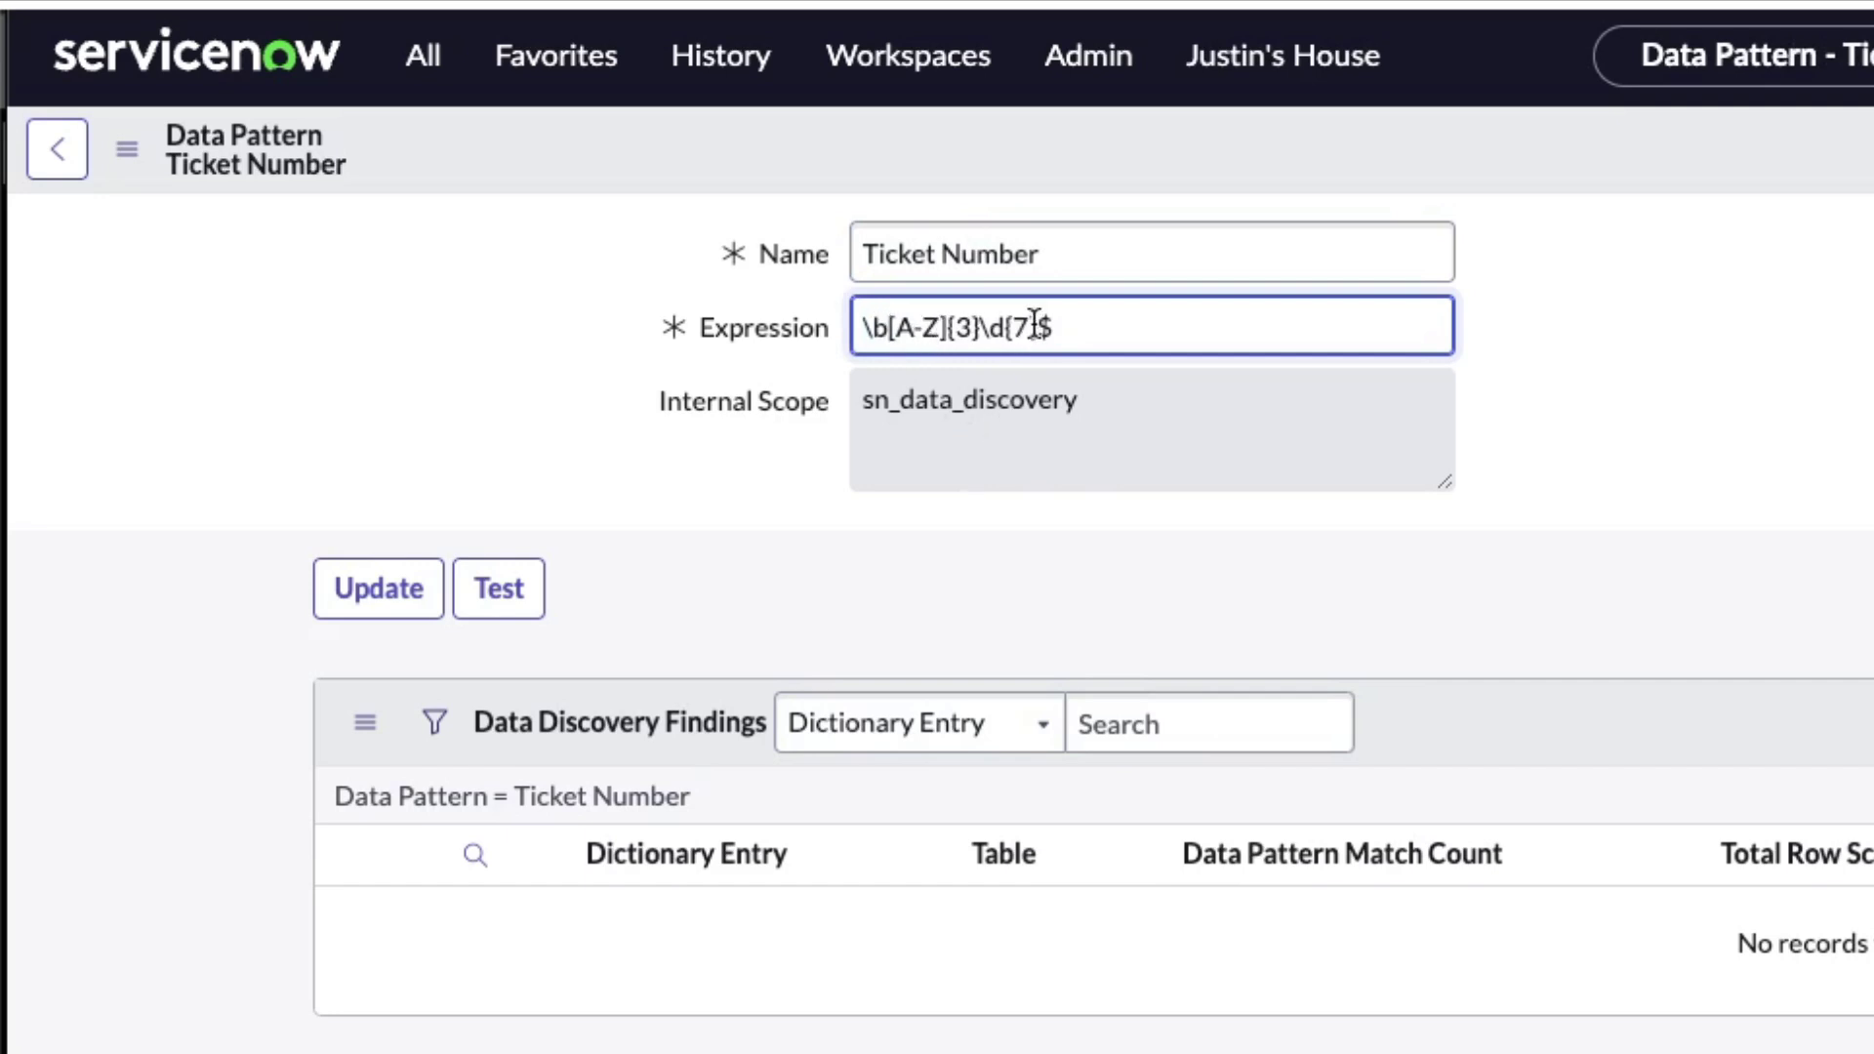
{"action": "type", "text": "\\b"}
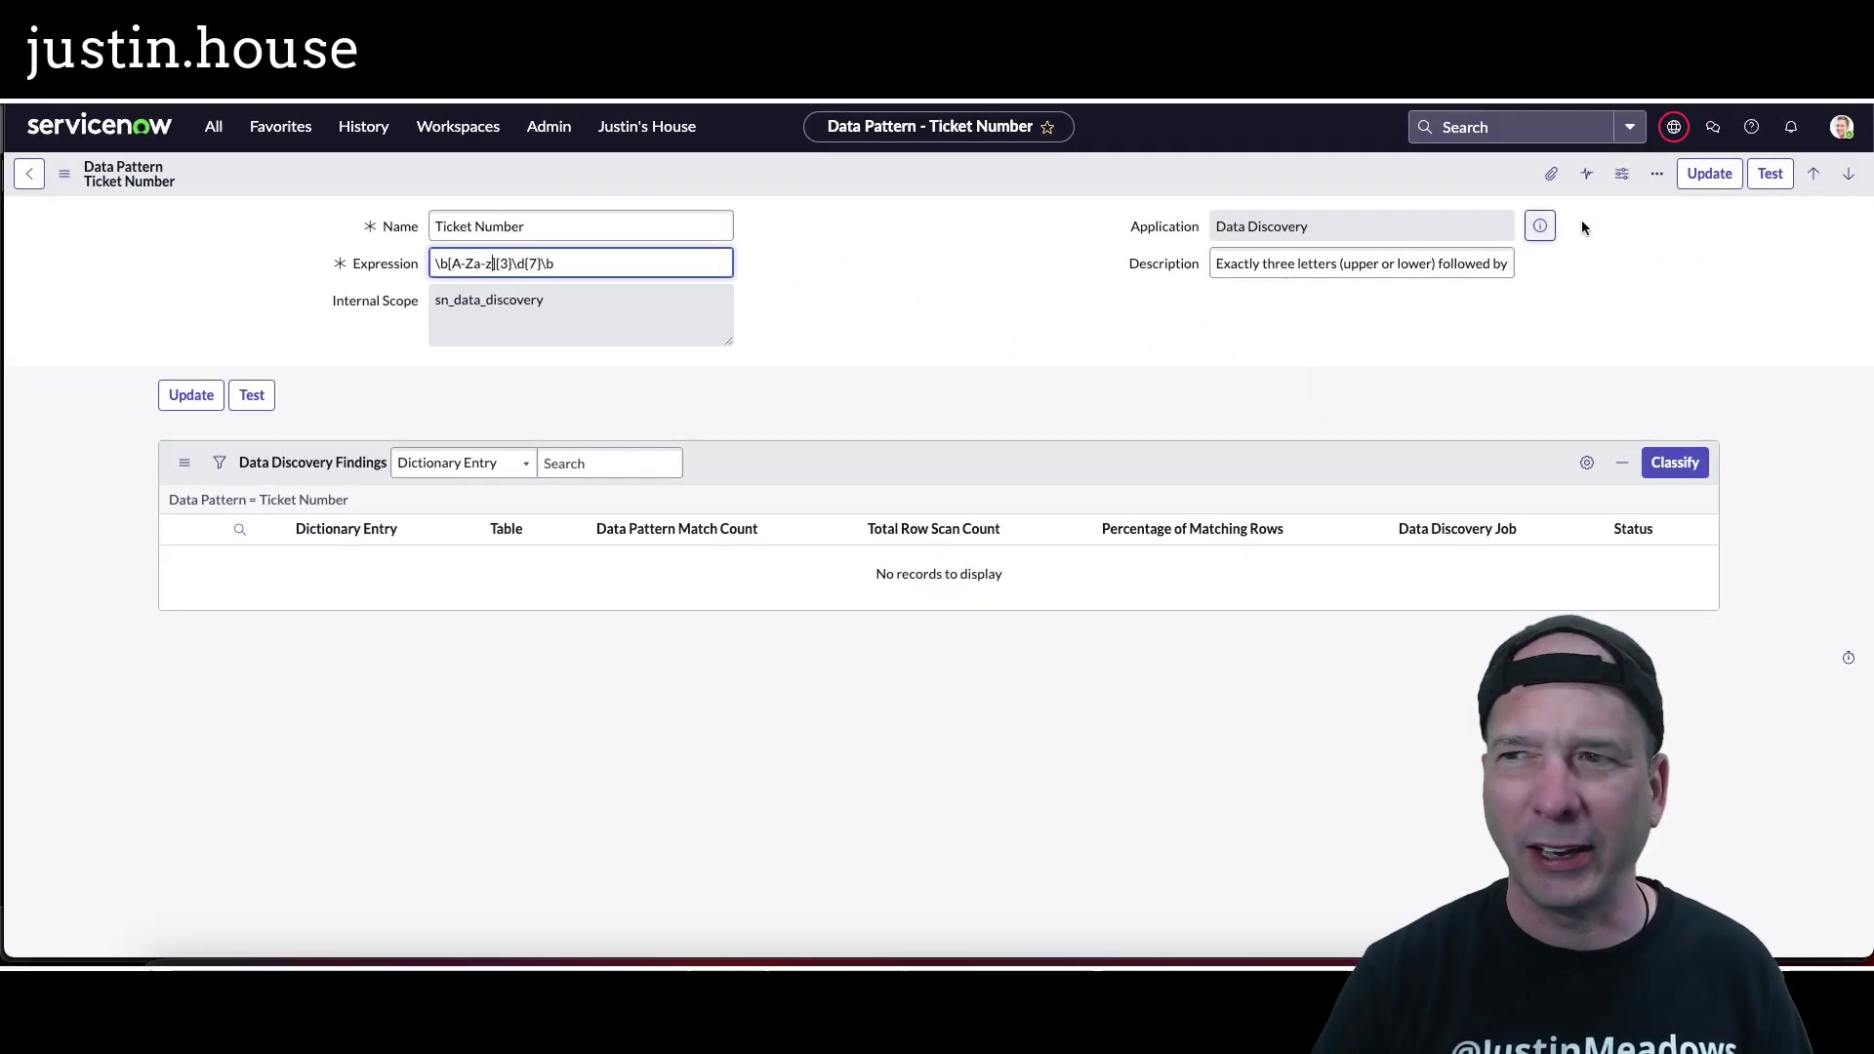
{"action": "left_click", "coordinate": [1710, 175]}
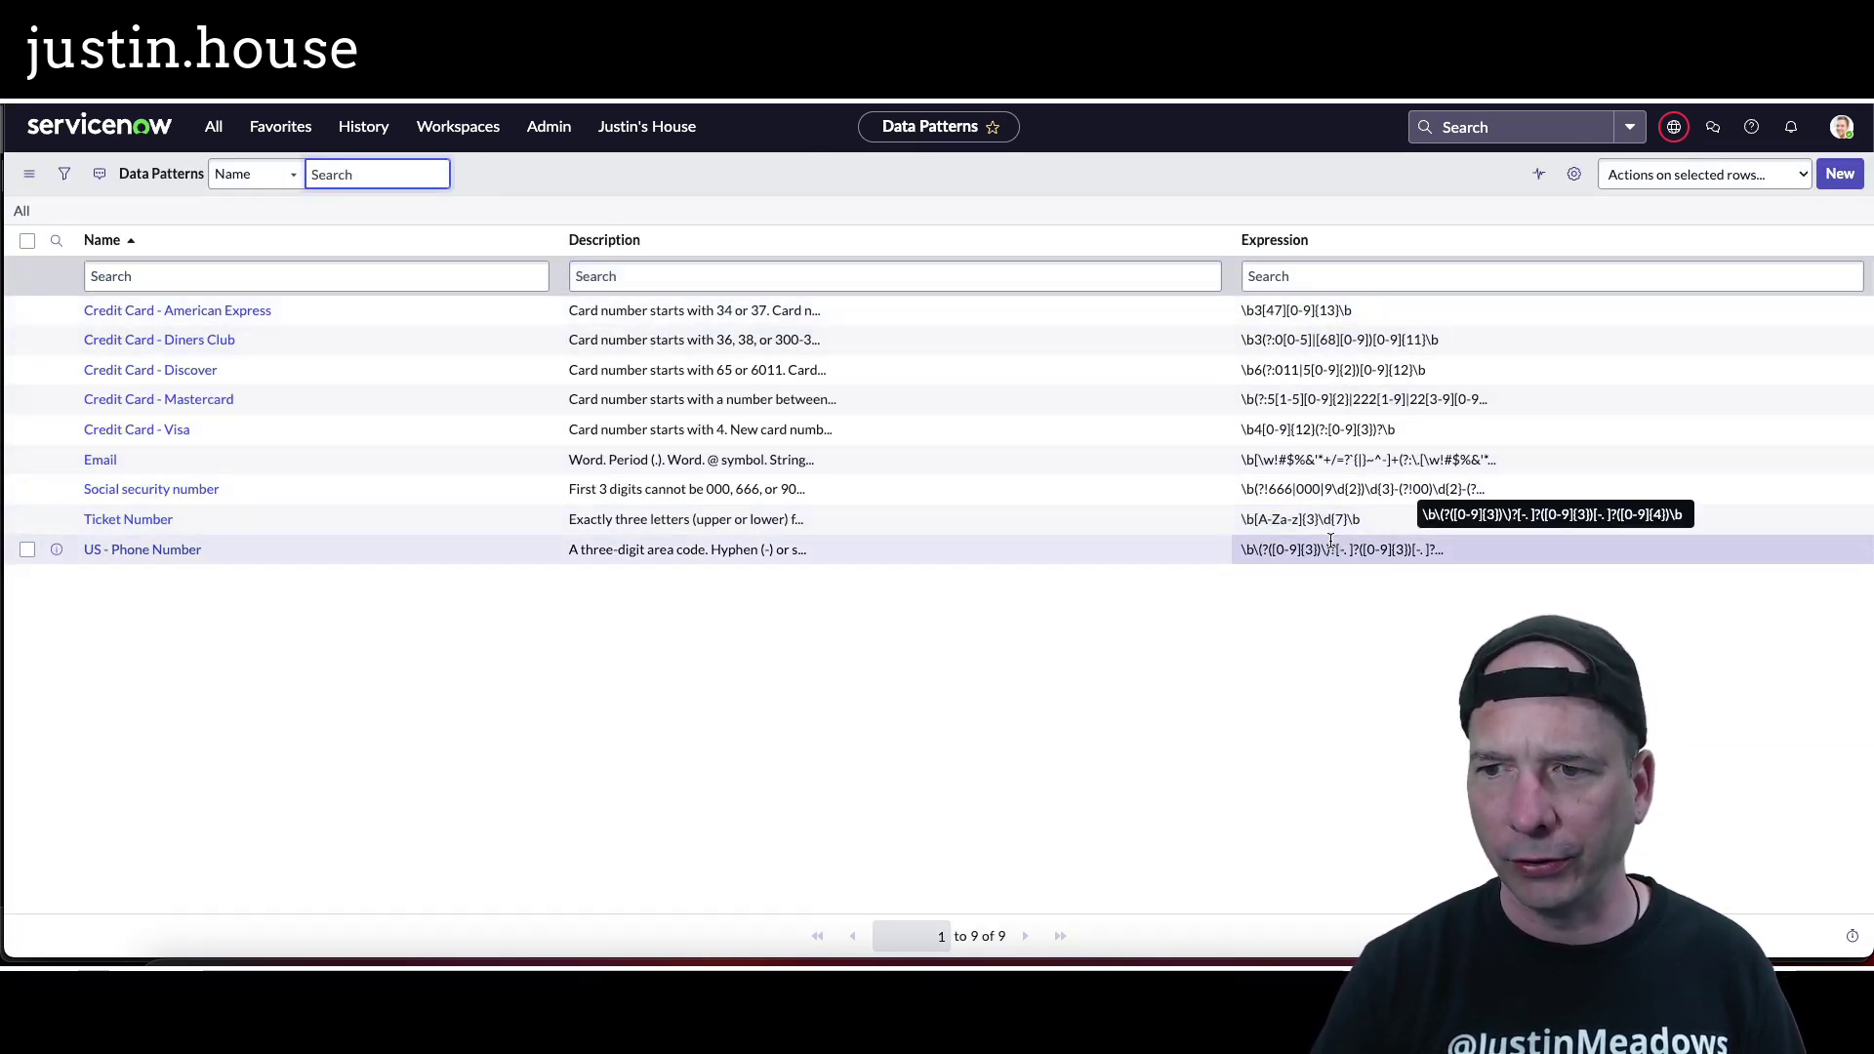
{"action": "left_click", "coordinate": [166, 520]}
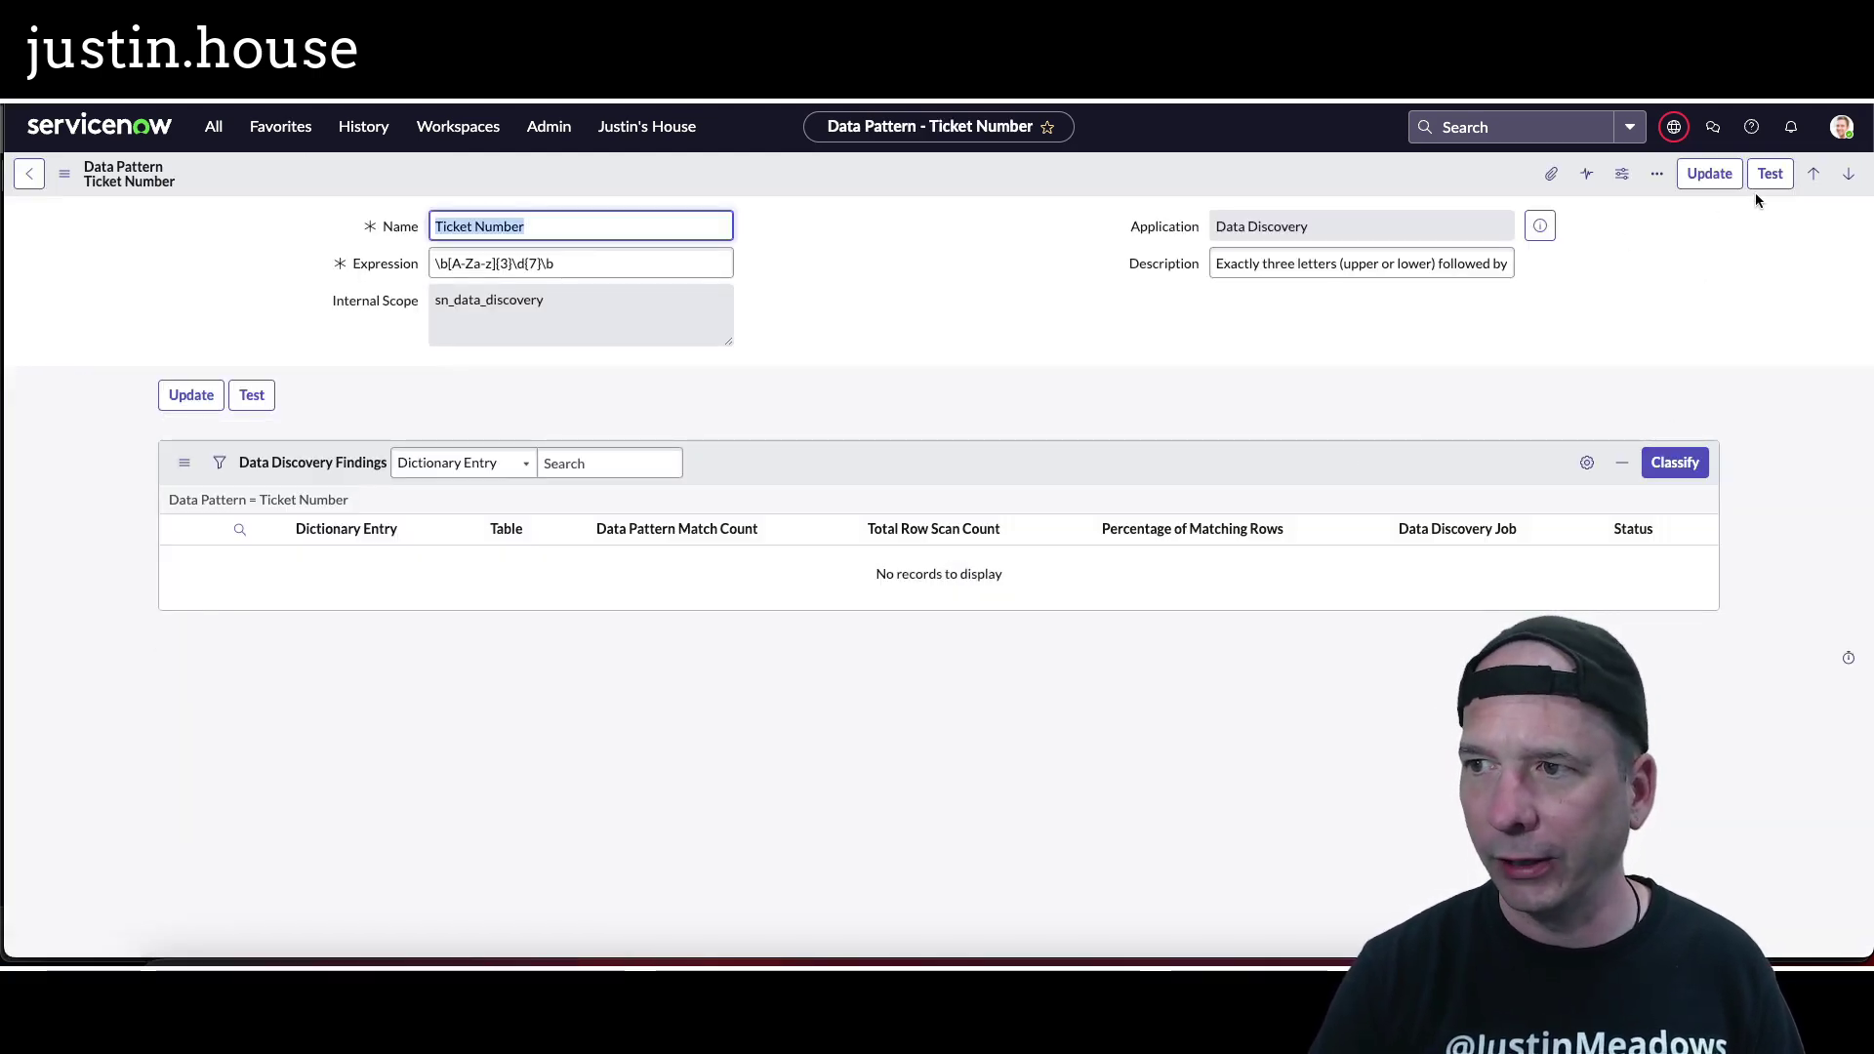
Test the pattern on a pasted sentence with PRB1234567 added; now it's discovered, then close
{"action": "left_click", "coordinate": [1770, 173]}
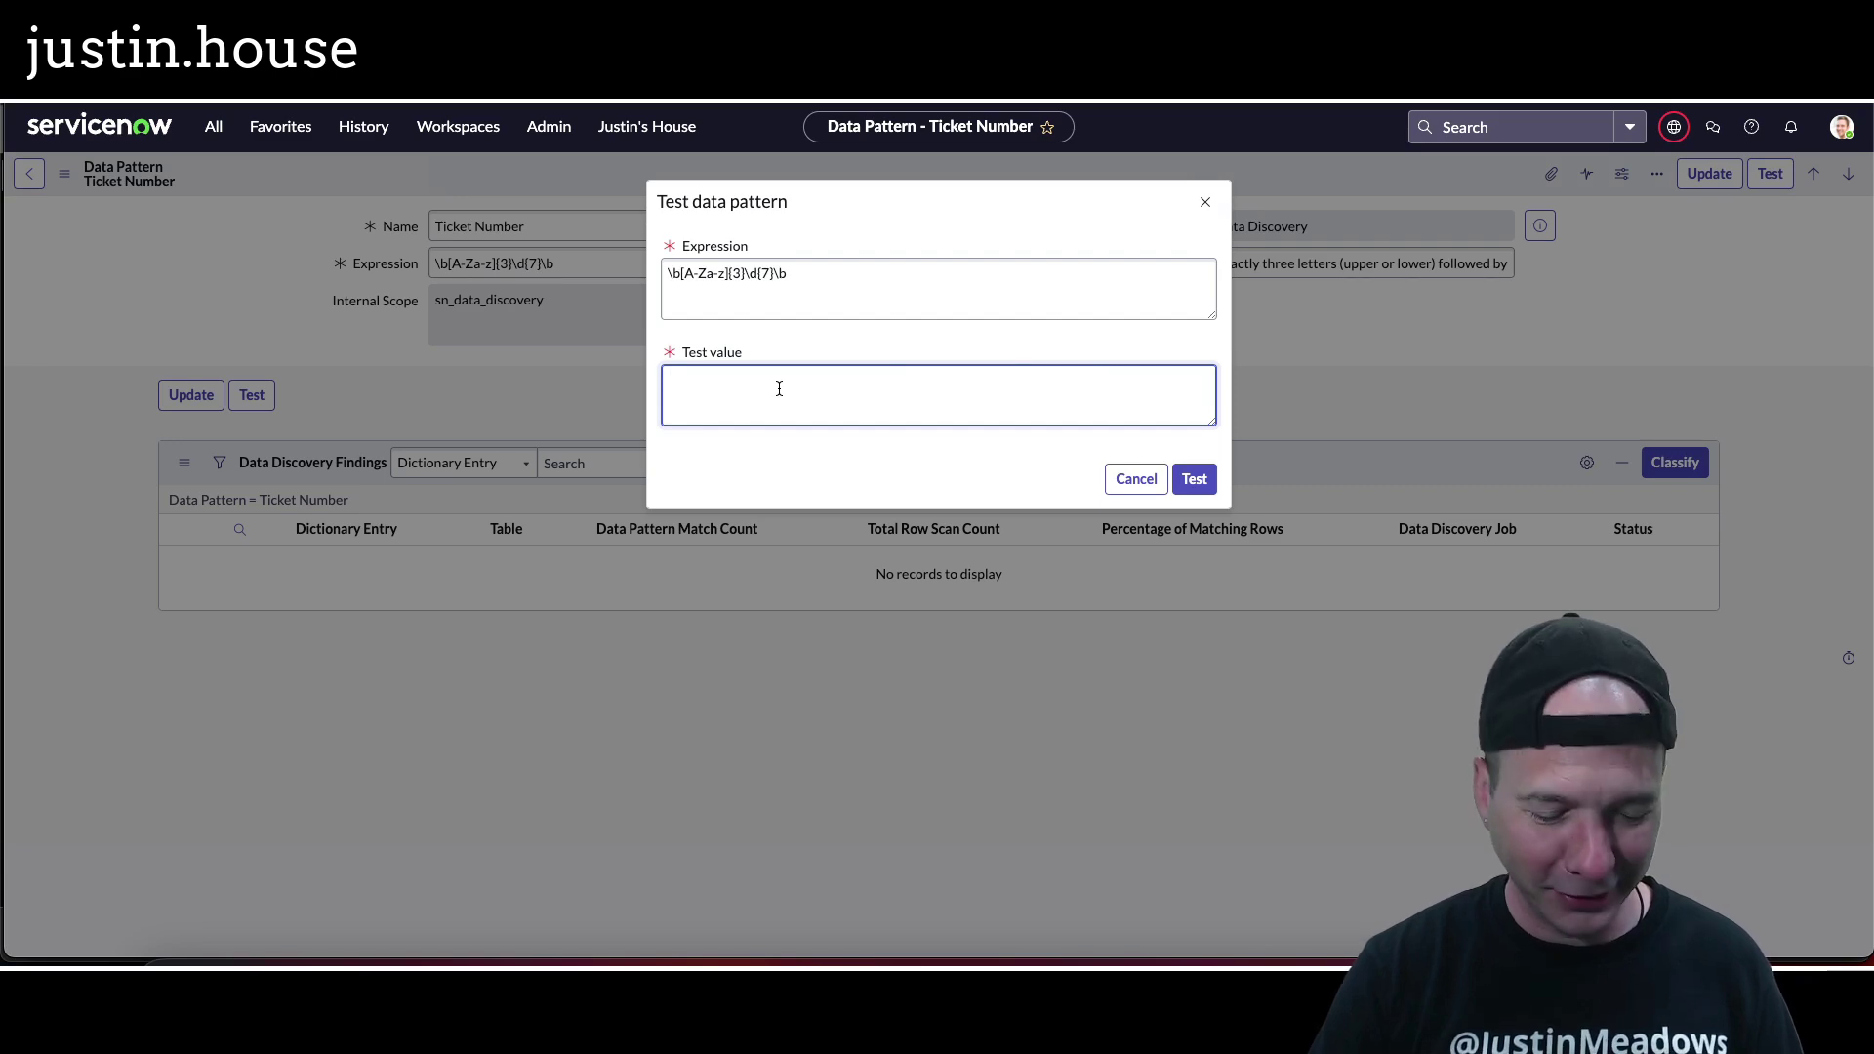
{"action": "type", "text": "So, when you use this regular expression to match against a string, it will only match if the string consists of three letters followed by seven numbers with no additional characters before or after."}
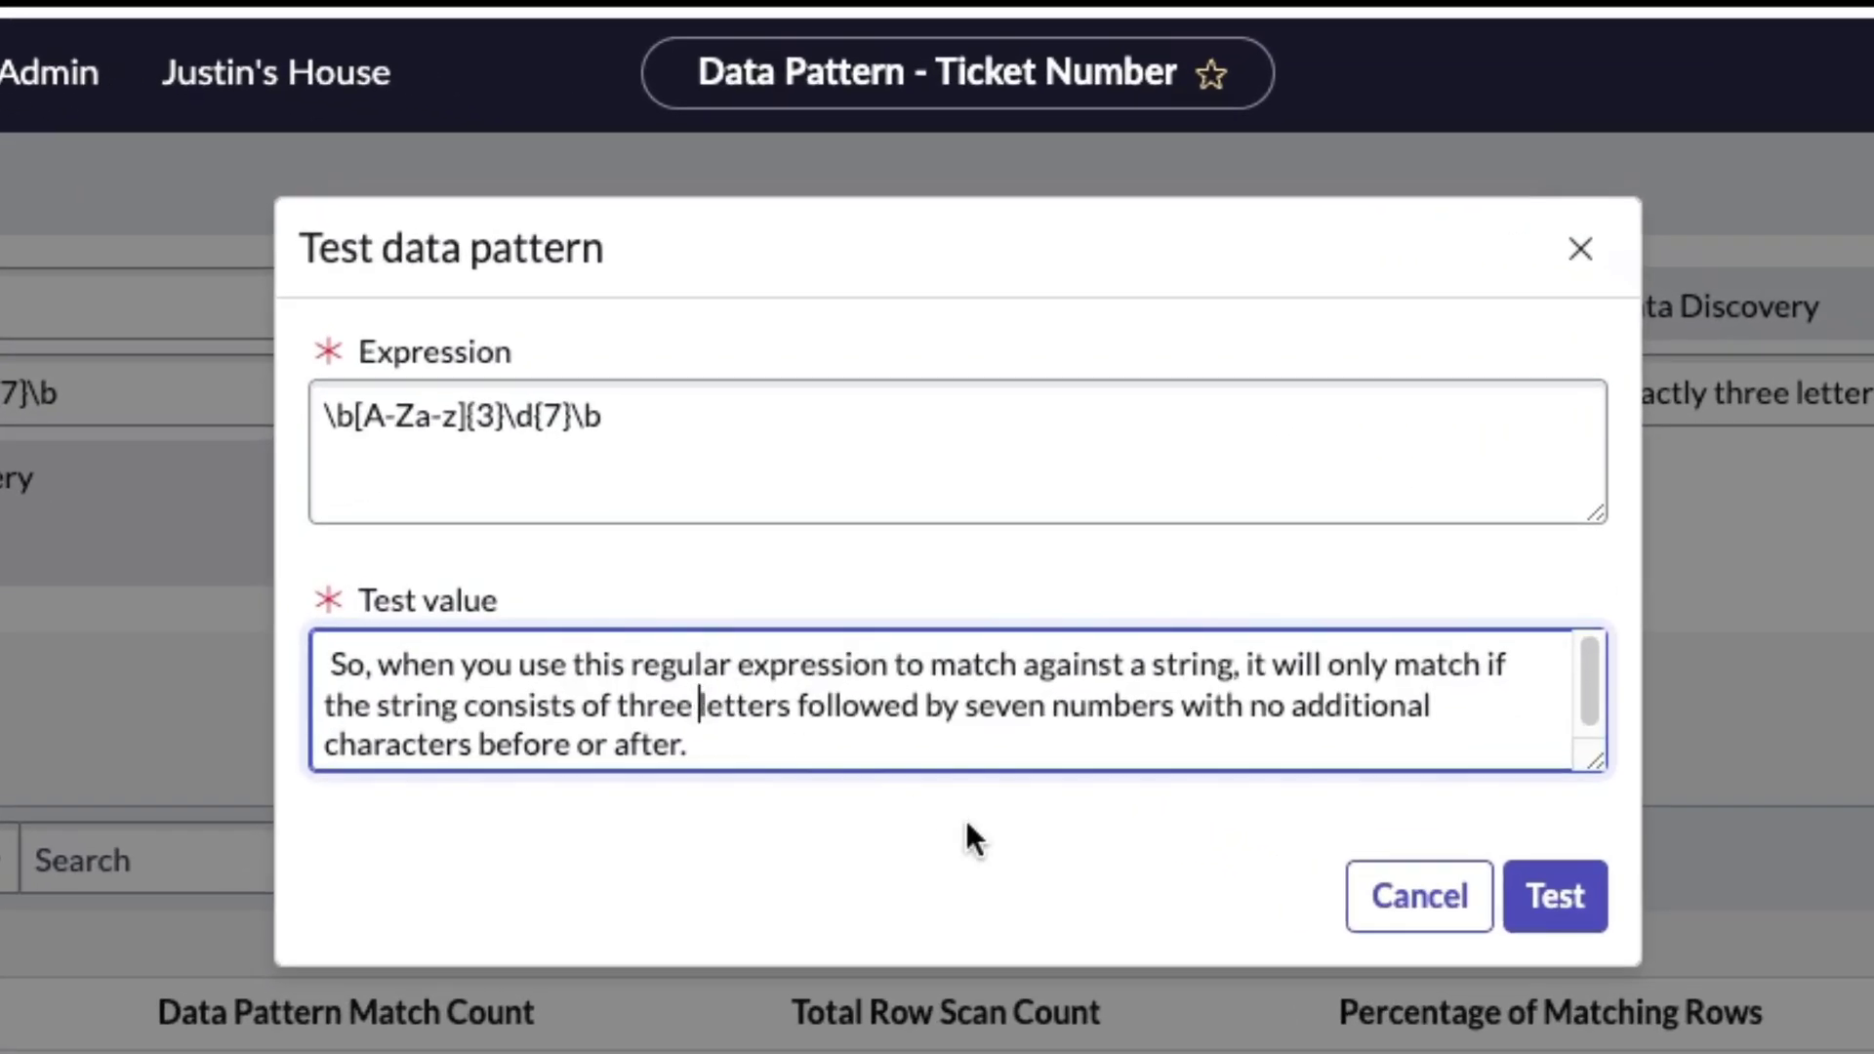
{"action": "type", "text": "PRB "}
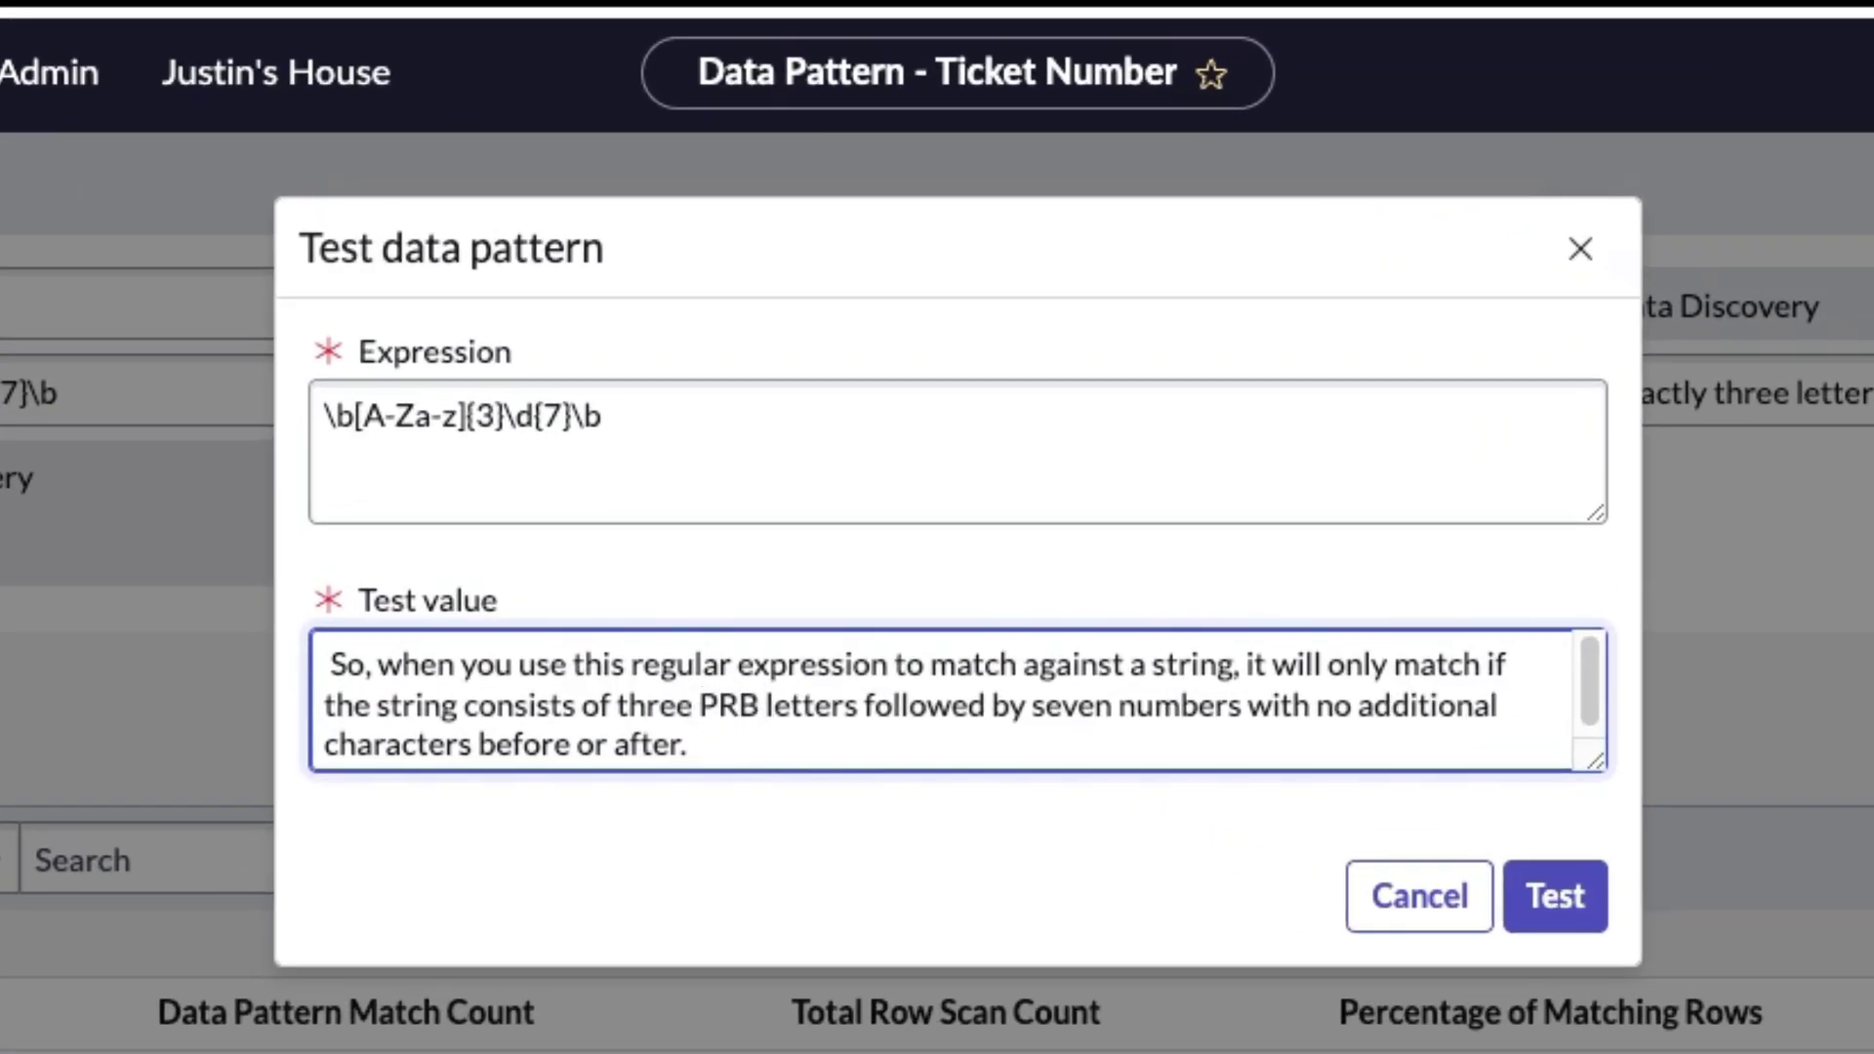
{"action": "type", "text": "1234567"}
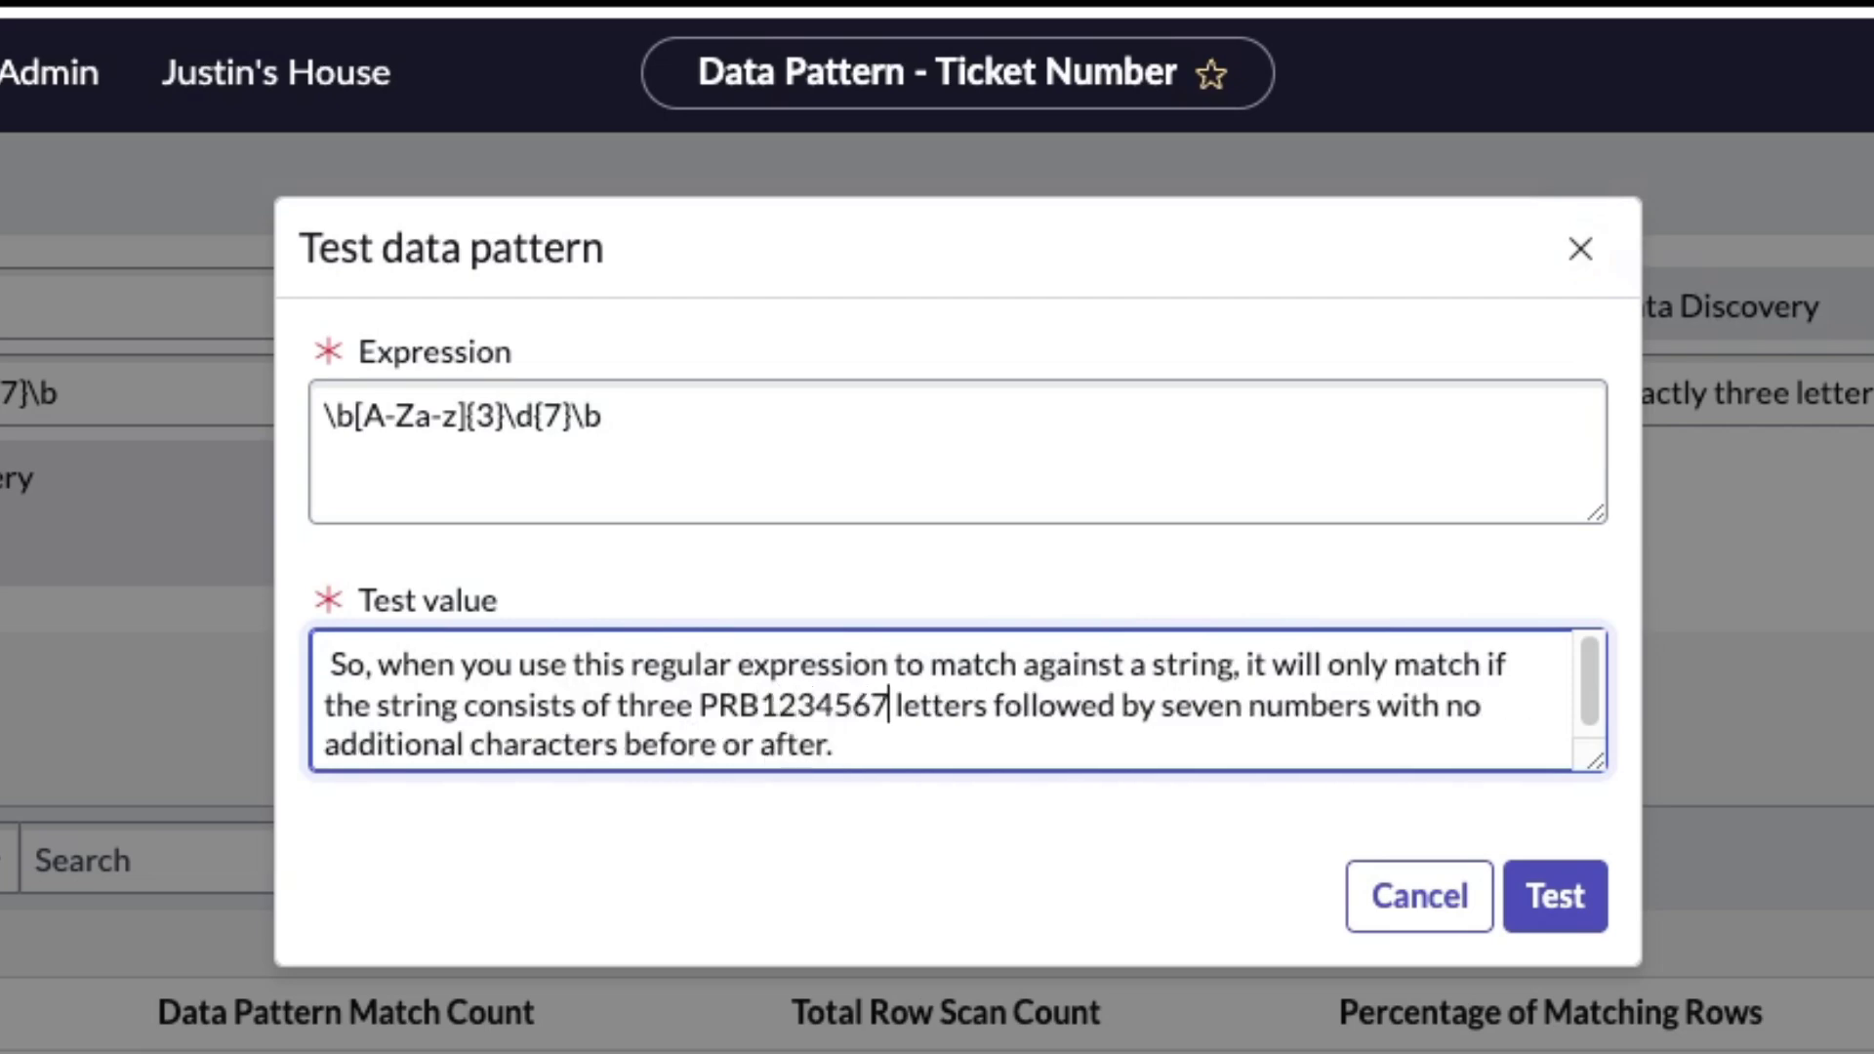
{"action": "left_click", "coordinate": [1557, 896]}
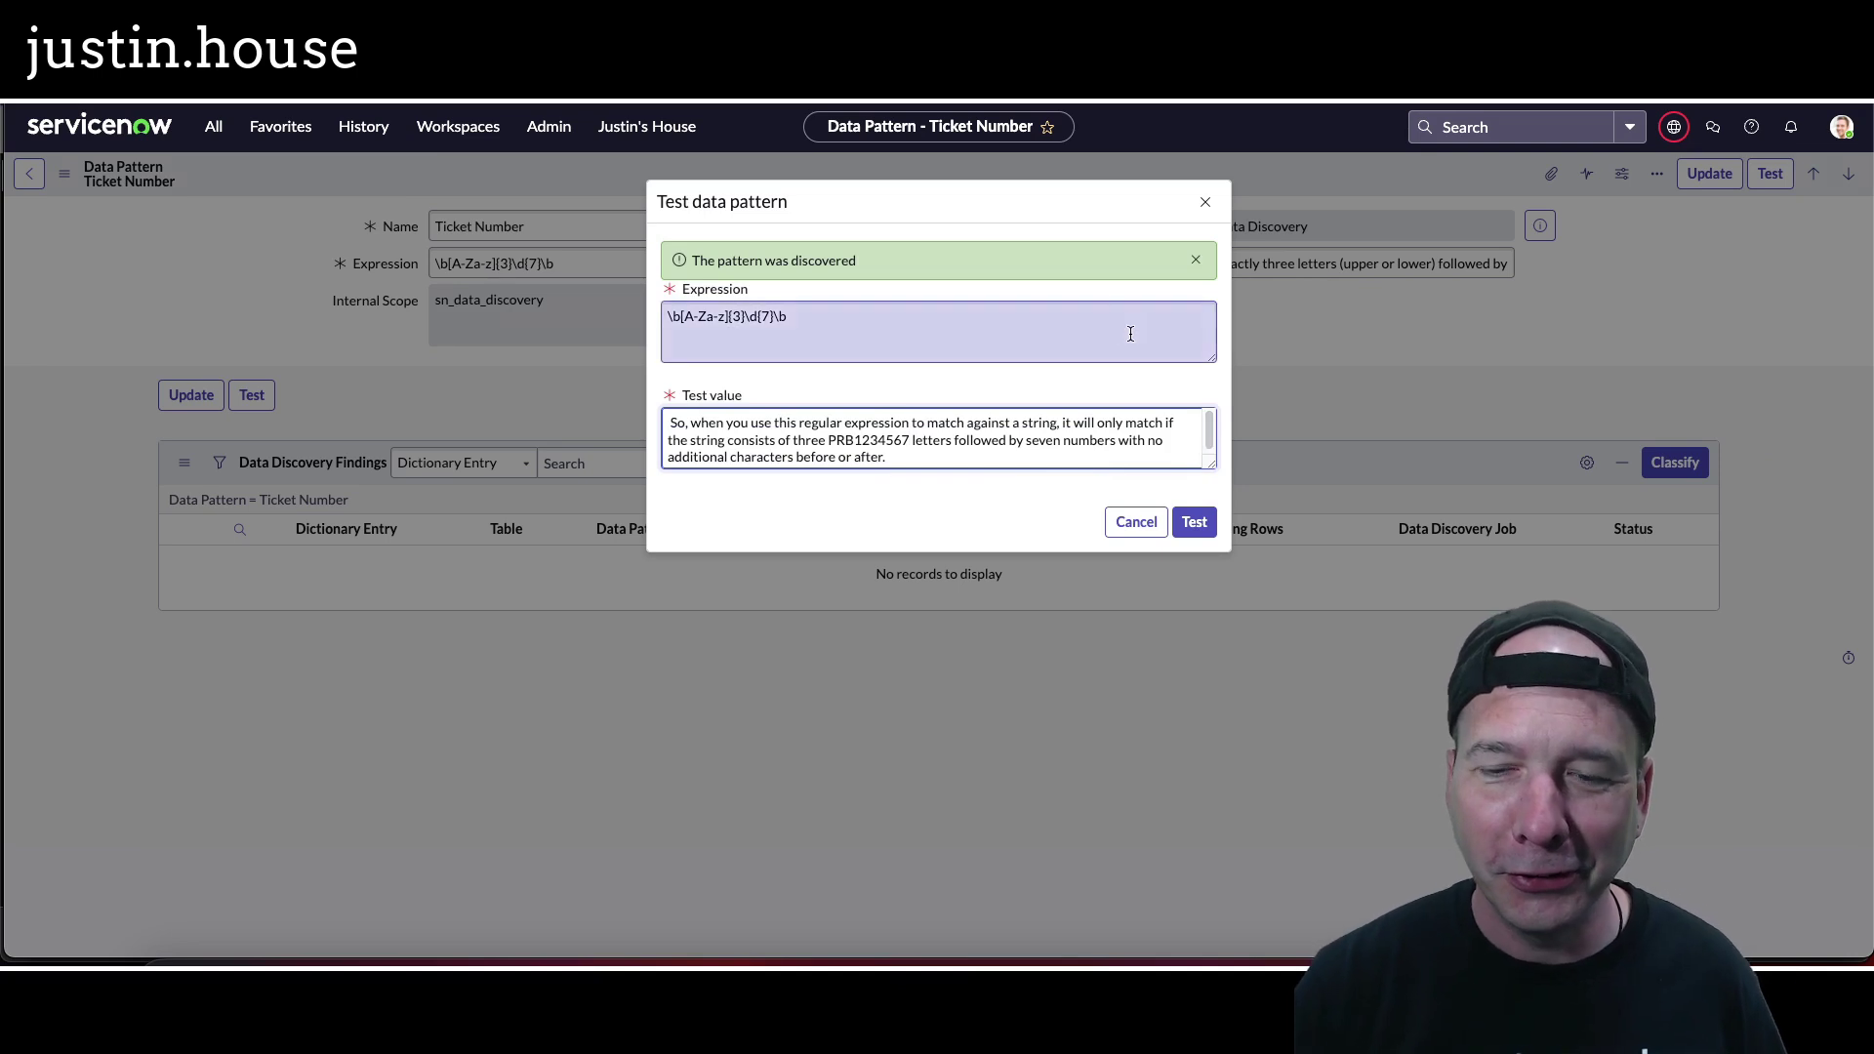
{"action": "left_click", "coordinate": [1135, 524]}
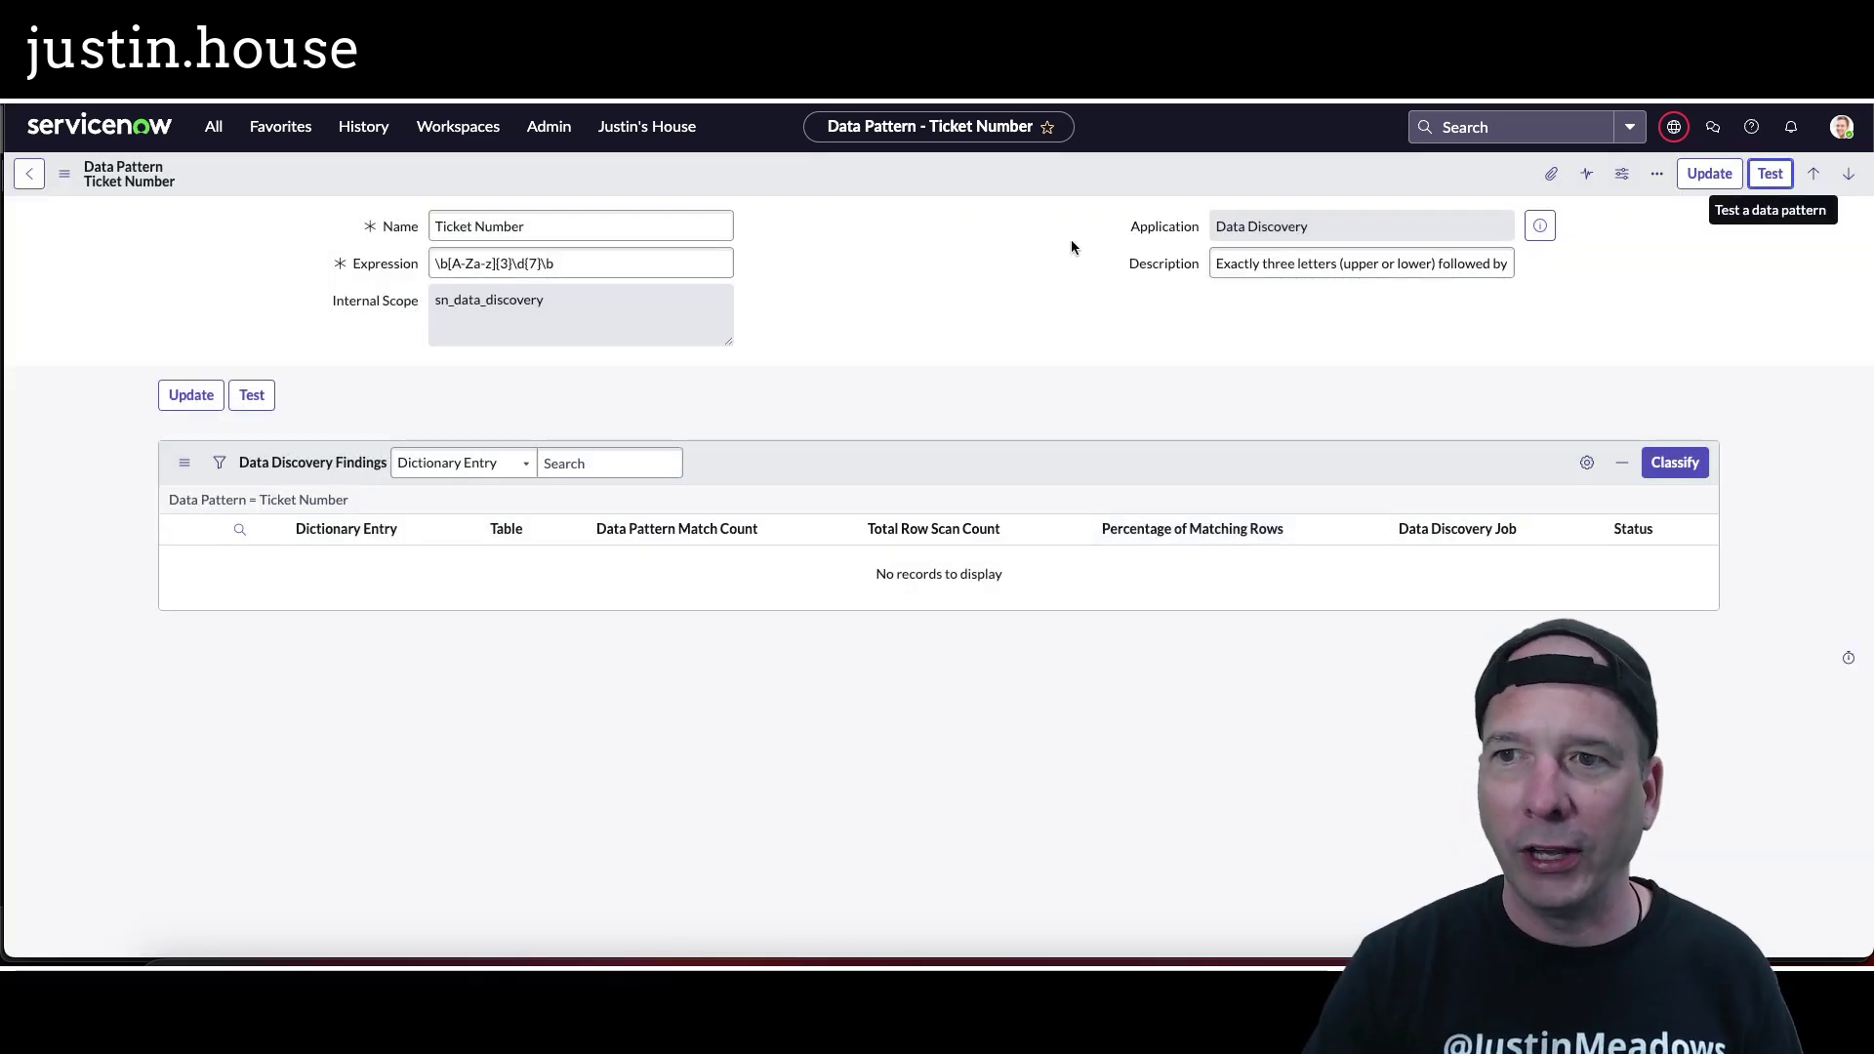
Move Ticket Number into the selected Active Data Patterns beside Email and save the selection
{"action": "left_click", "coordinate": [213, 126]}
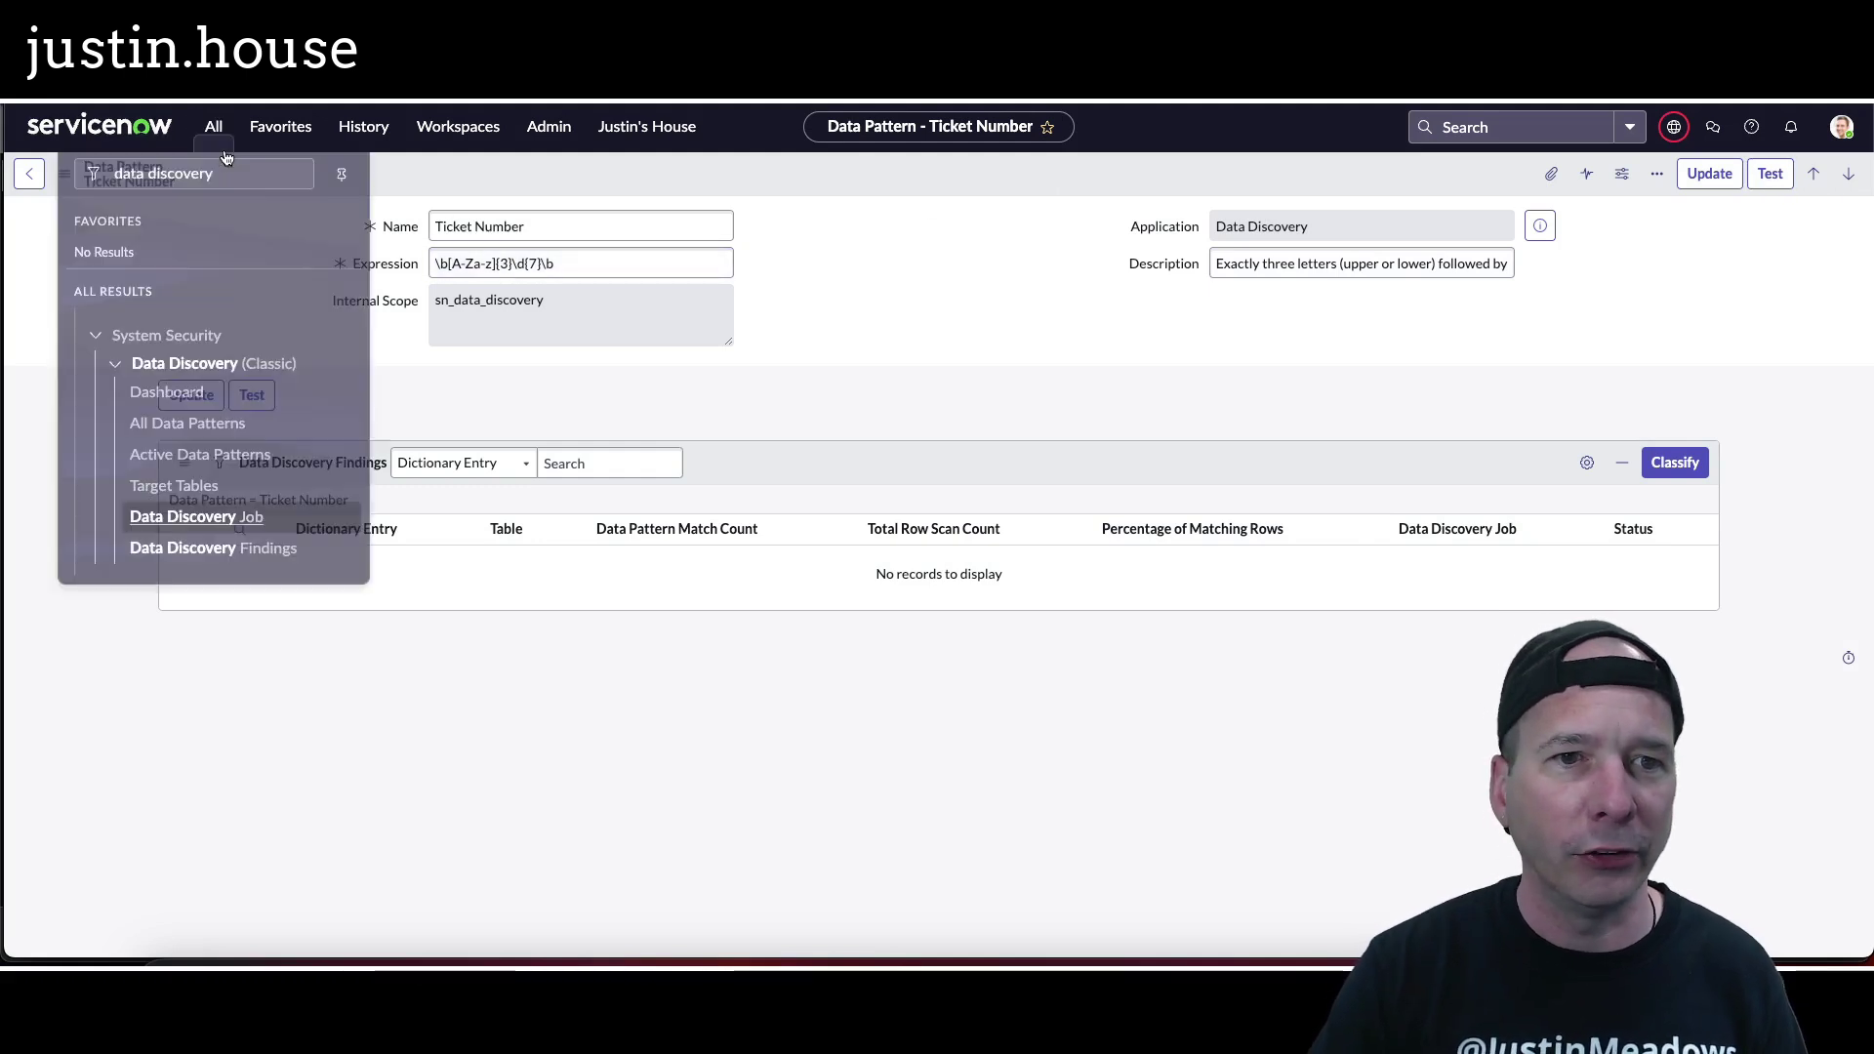
{"action": "left_click", "coordinate": [212, 477]}
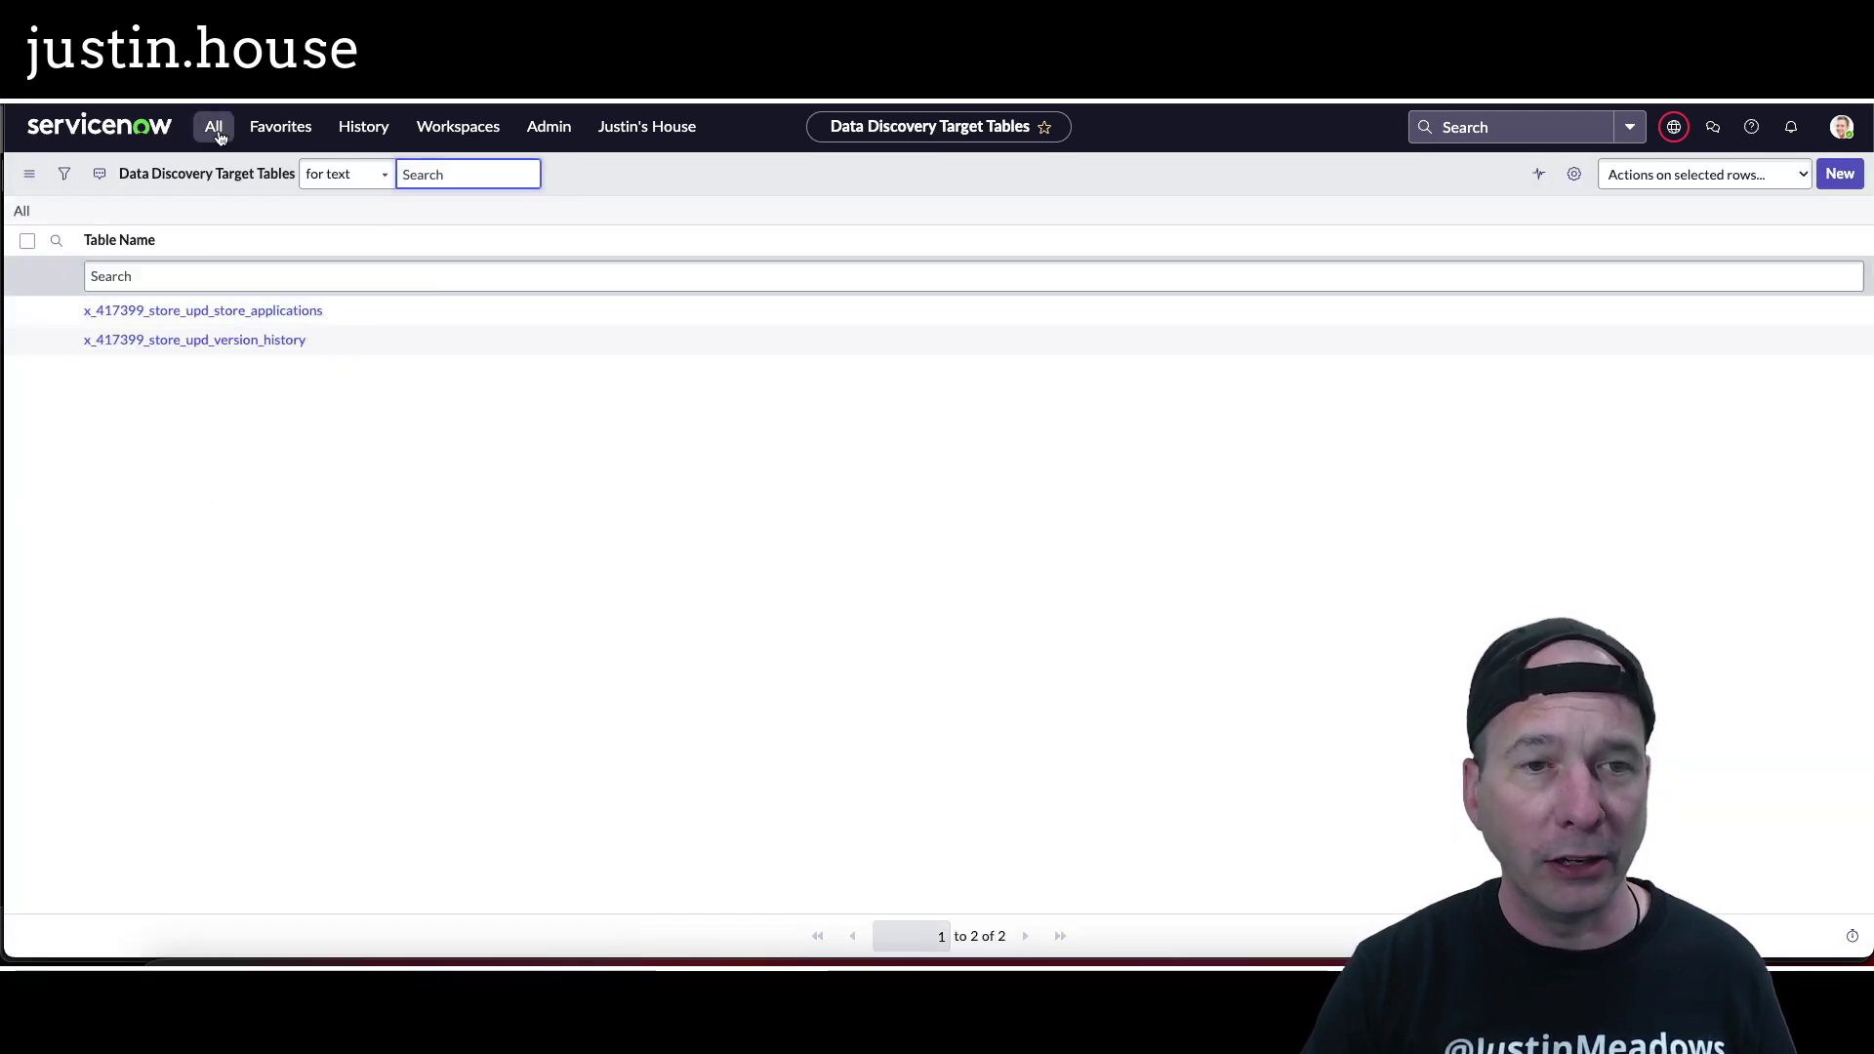
{"action": "left_click", "coordinate": [215, 128]}
{"action": "left_click", "coordinate": [198, 439]}
{"action": "left_click", "coordinate": [1842, 174]}
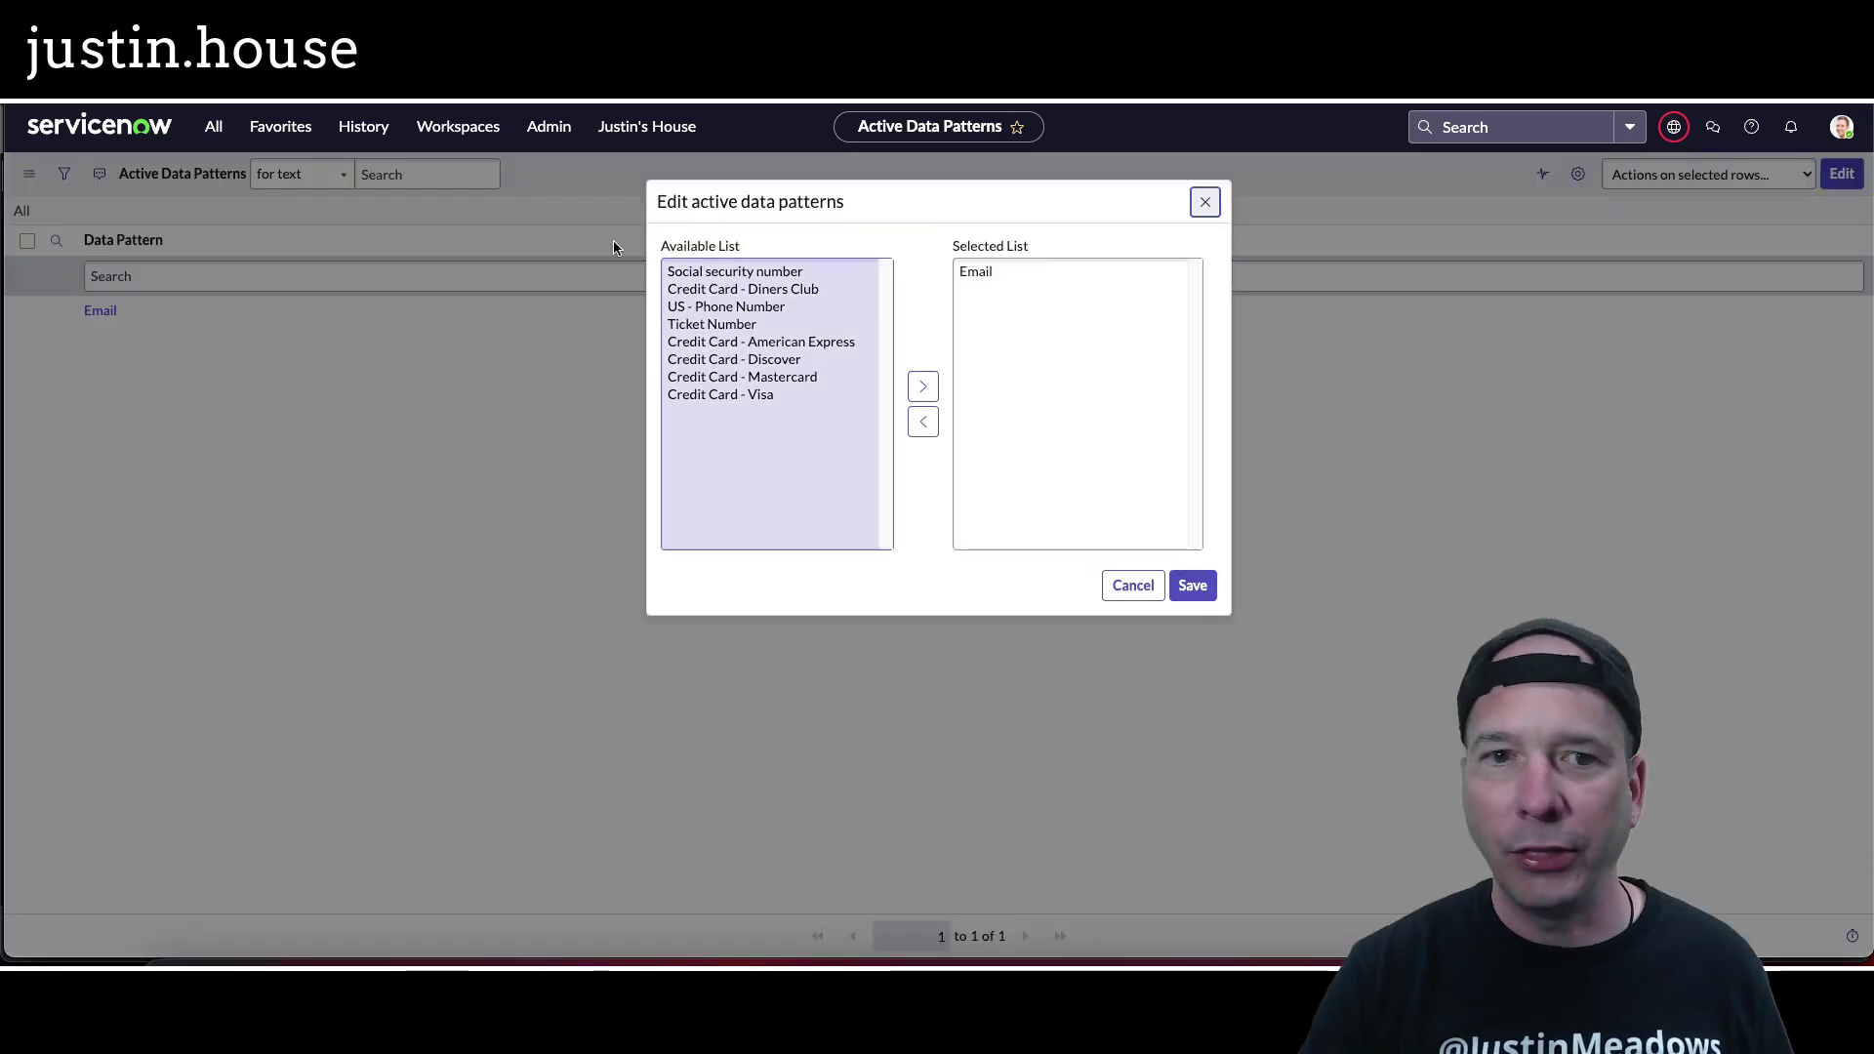
{"action": "left_click", "coordinate": [711, 326]}
{"action": "left_click", "coordinate": [922, 387]}
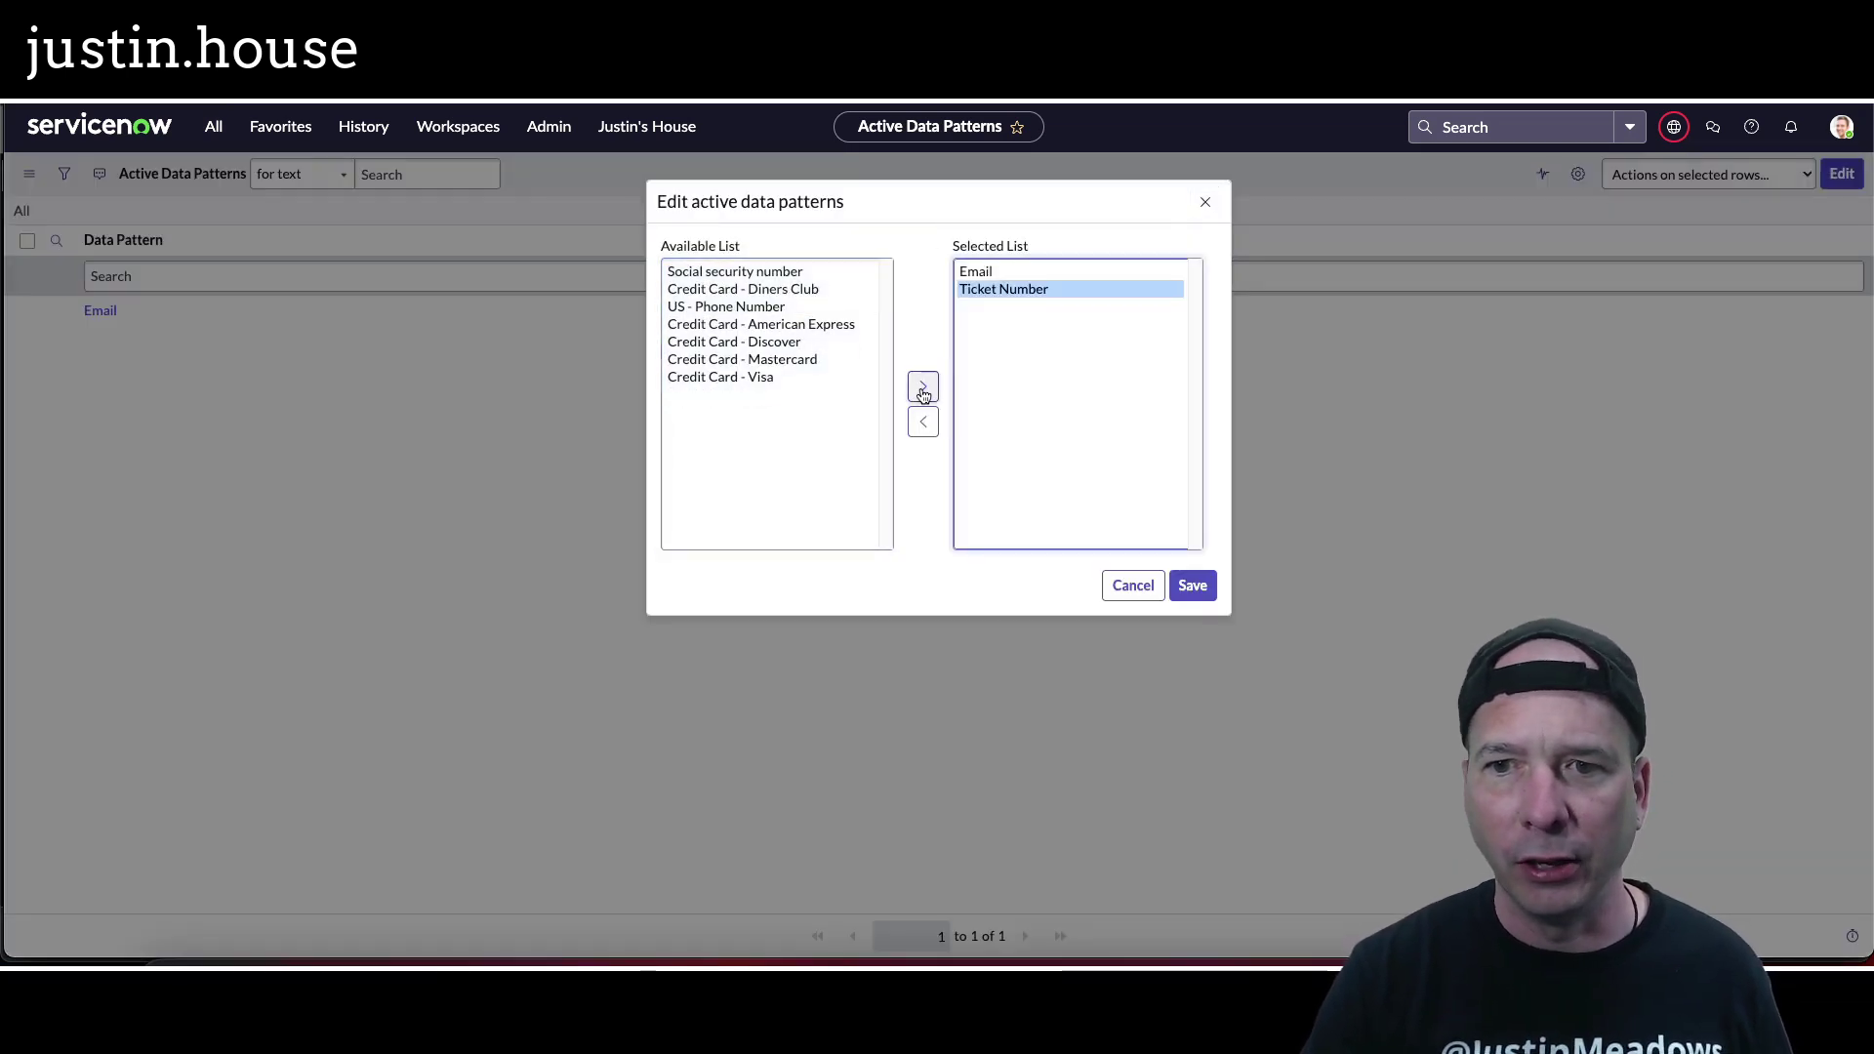
{"action": "left_click", "coordinate": [1193, 586]}
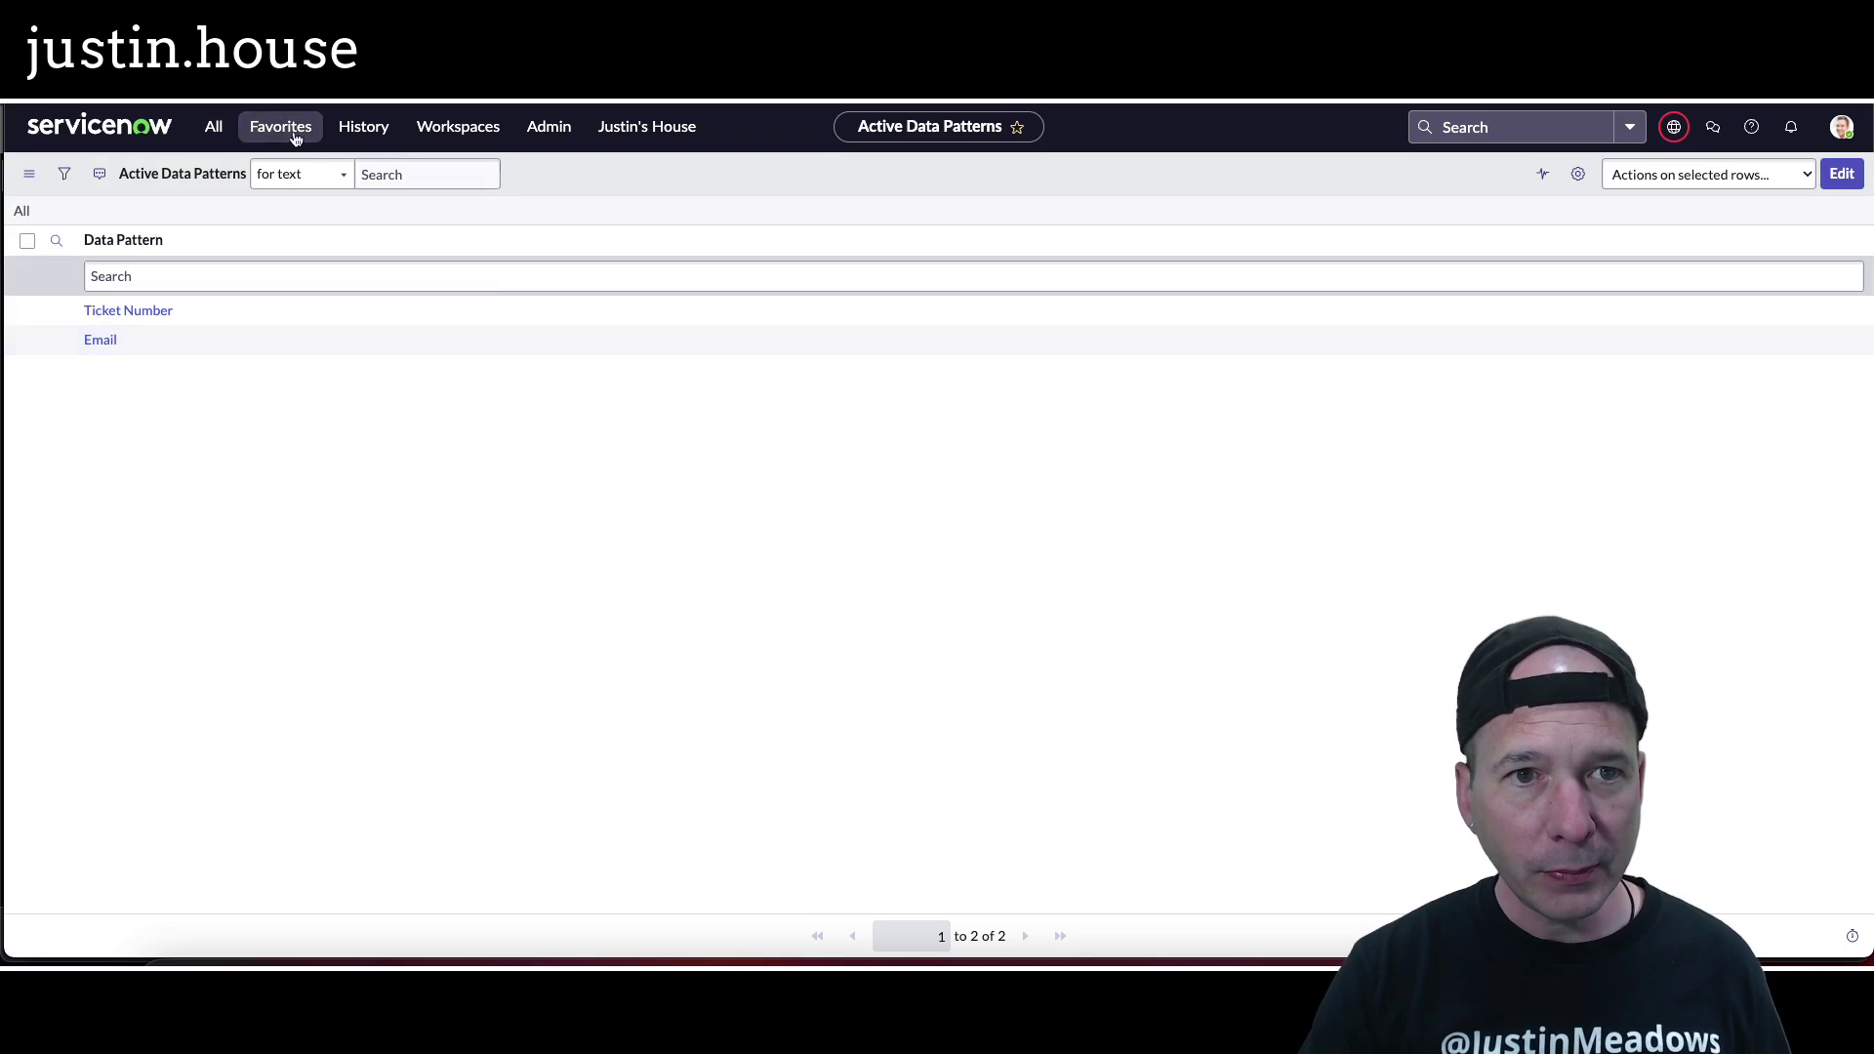
{"action": "left_click", "coordinate": [232, 134]}
{"action": "left_click", "coordinate": [223, 502]}
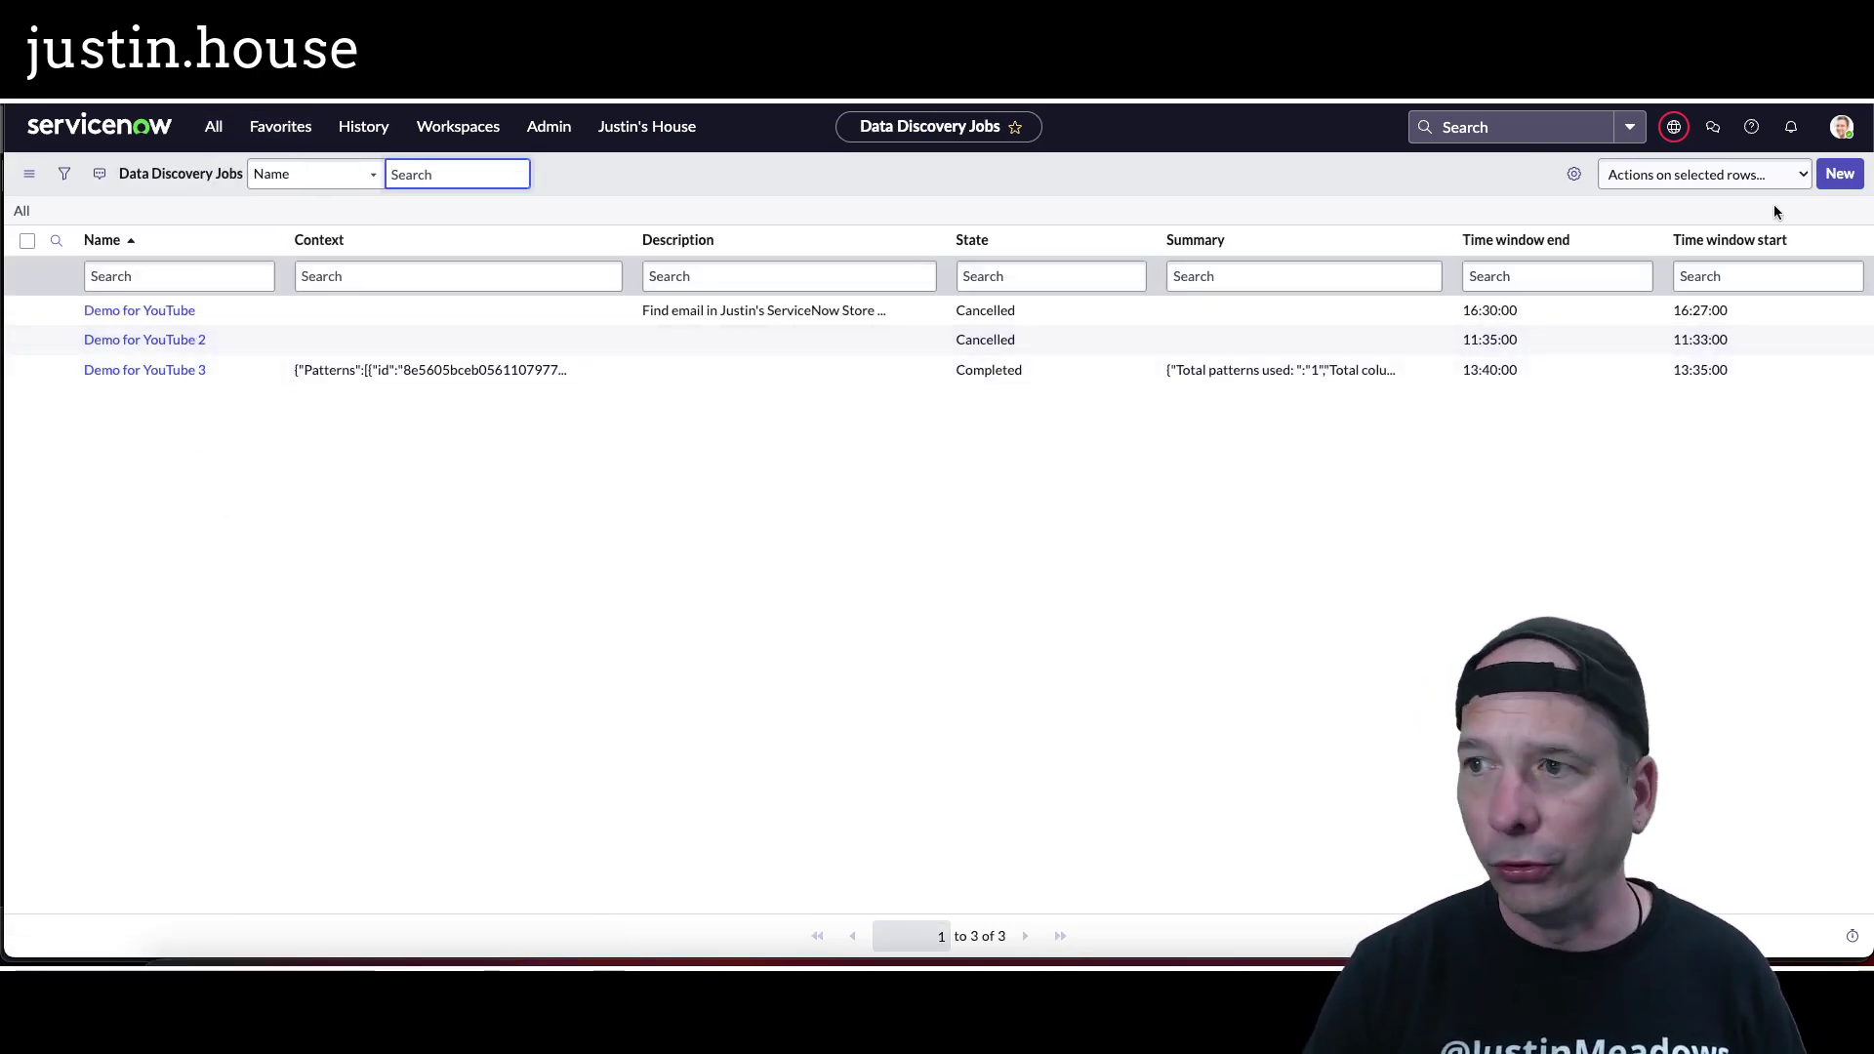
Submit a new discovery job 'Demo for YouTube 4' with a 13:43:00–13:48:00 time window
{"action": "left_click", "coordinate": [1835, 176]}
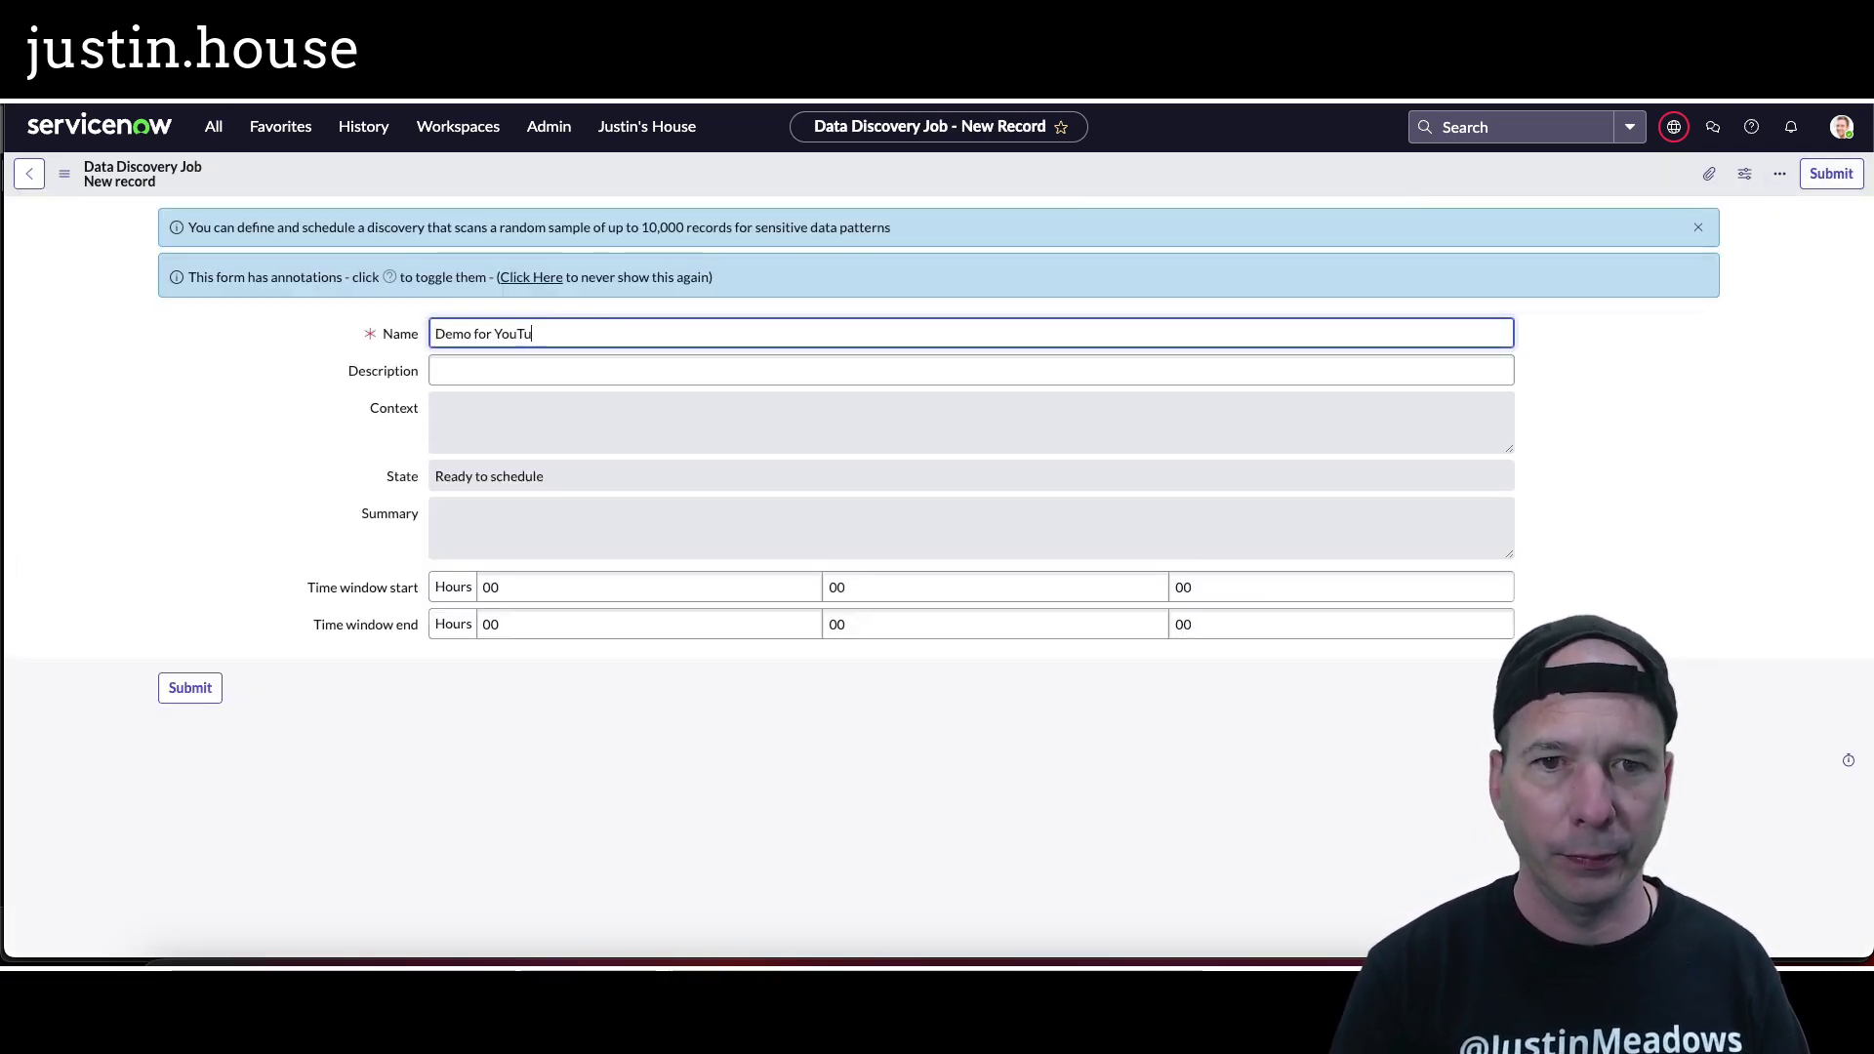
{"action": "key", "text": "Tab"}
{"action": "left_click", "coordinate": [513, 585]}
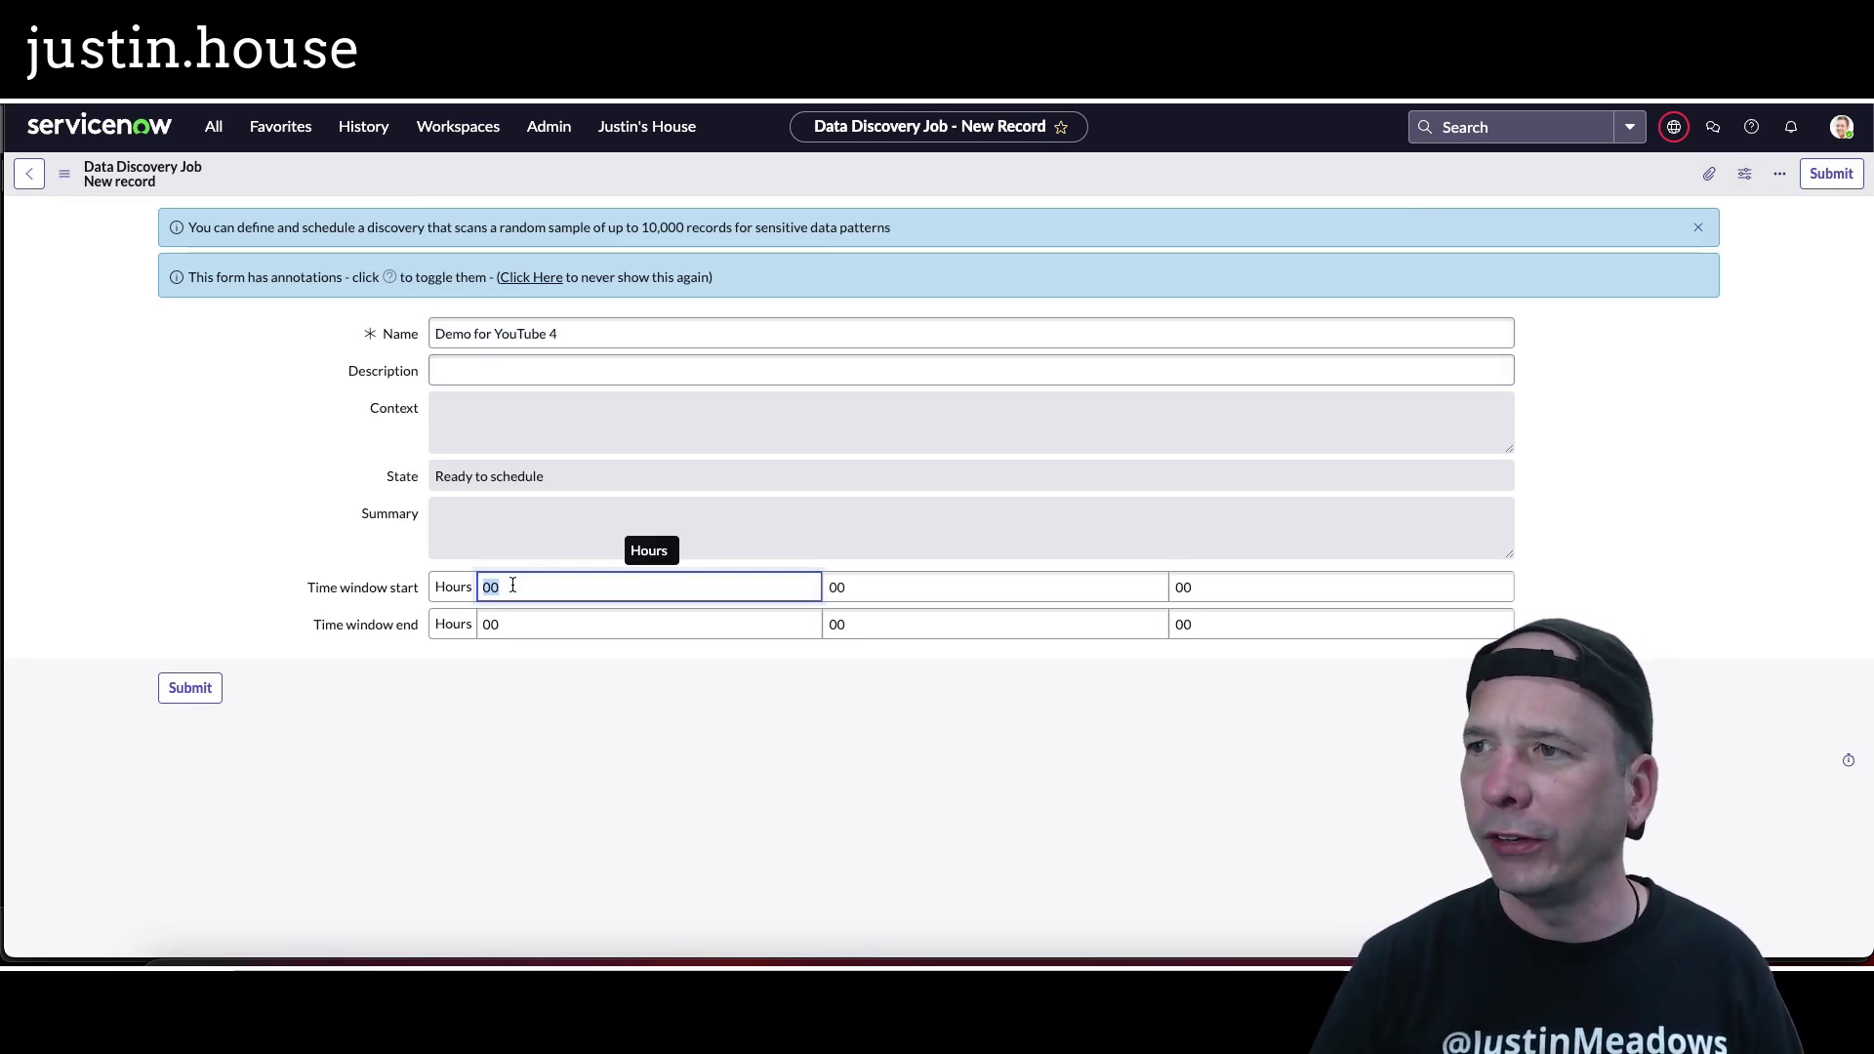
{"action": "type", "text": "42"}
{"action": "key", "text": "Tab"}
{"action": "type", "text": "13"}
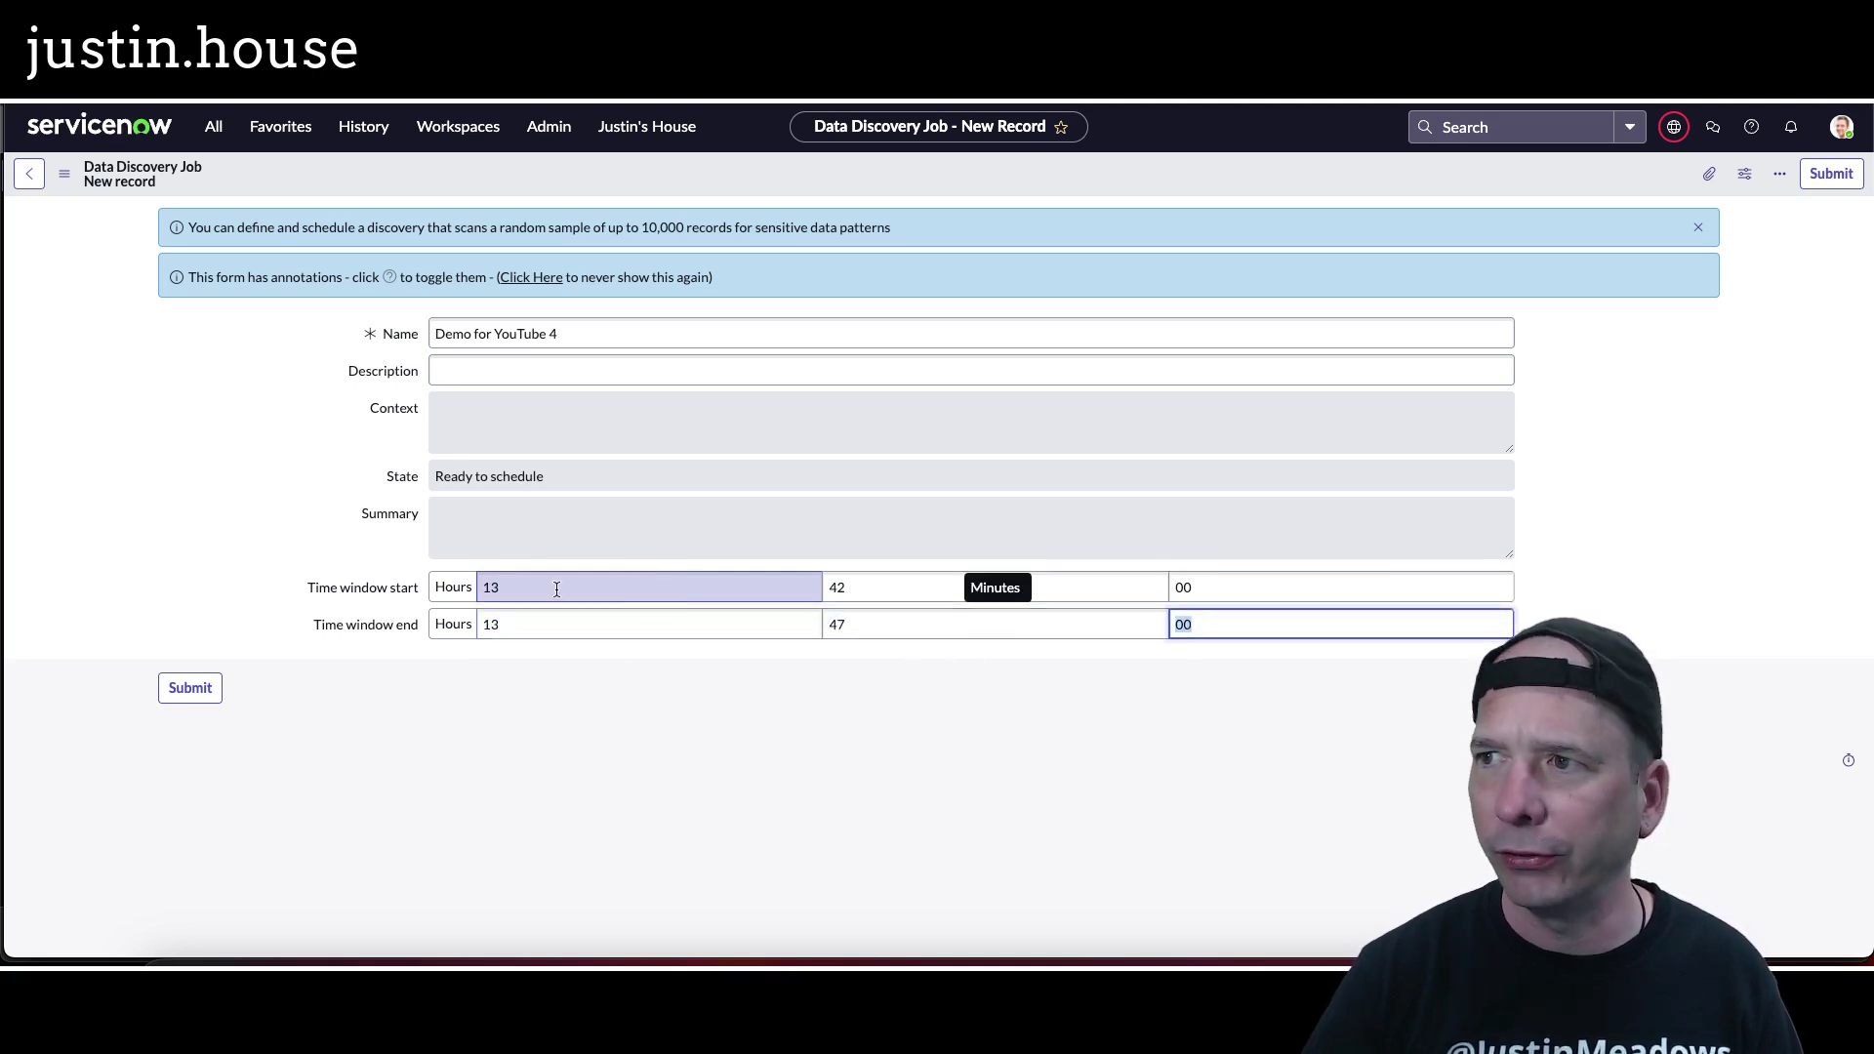
{"action": "left_click", "coordinate": [852, 588]}
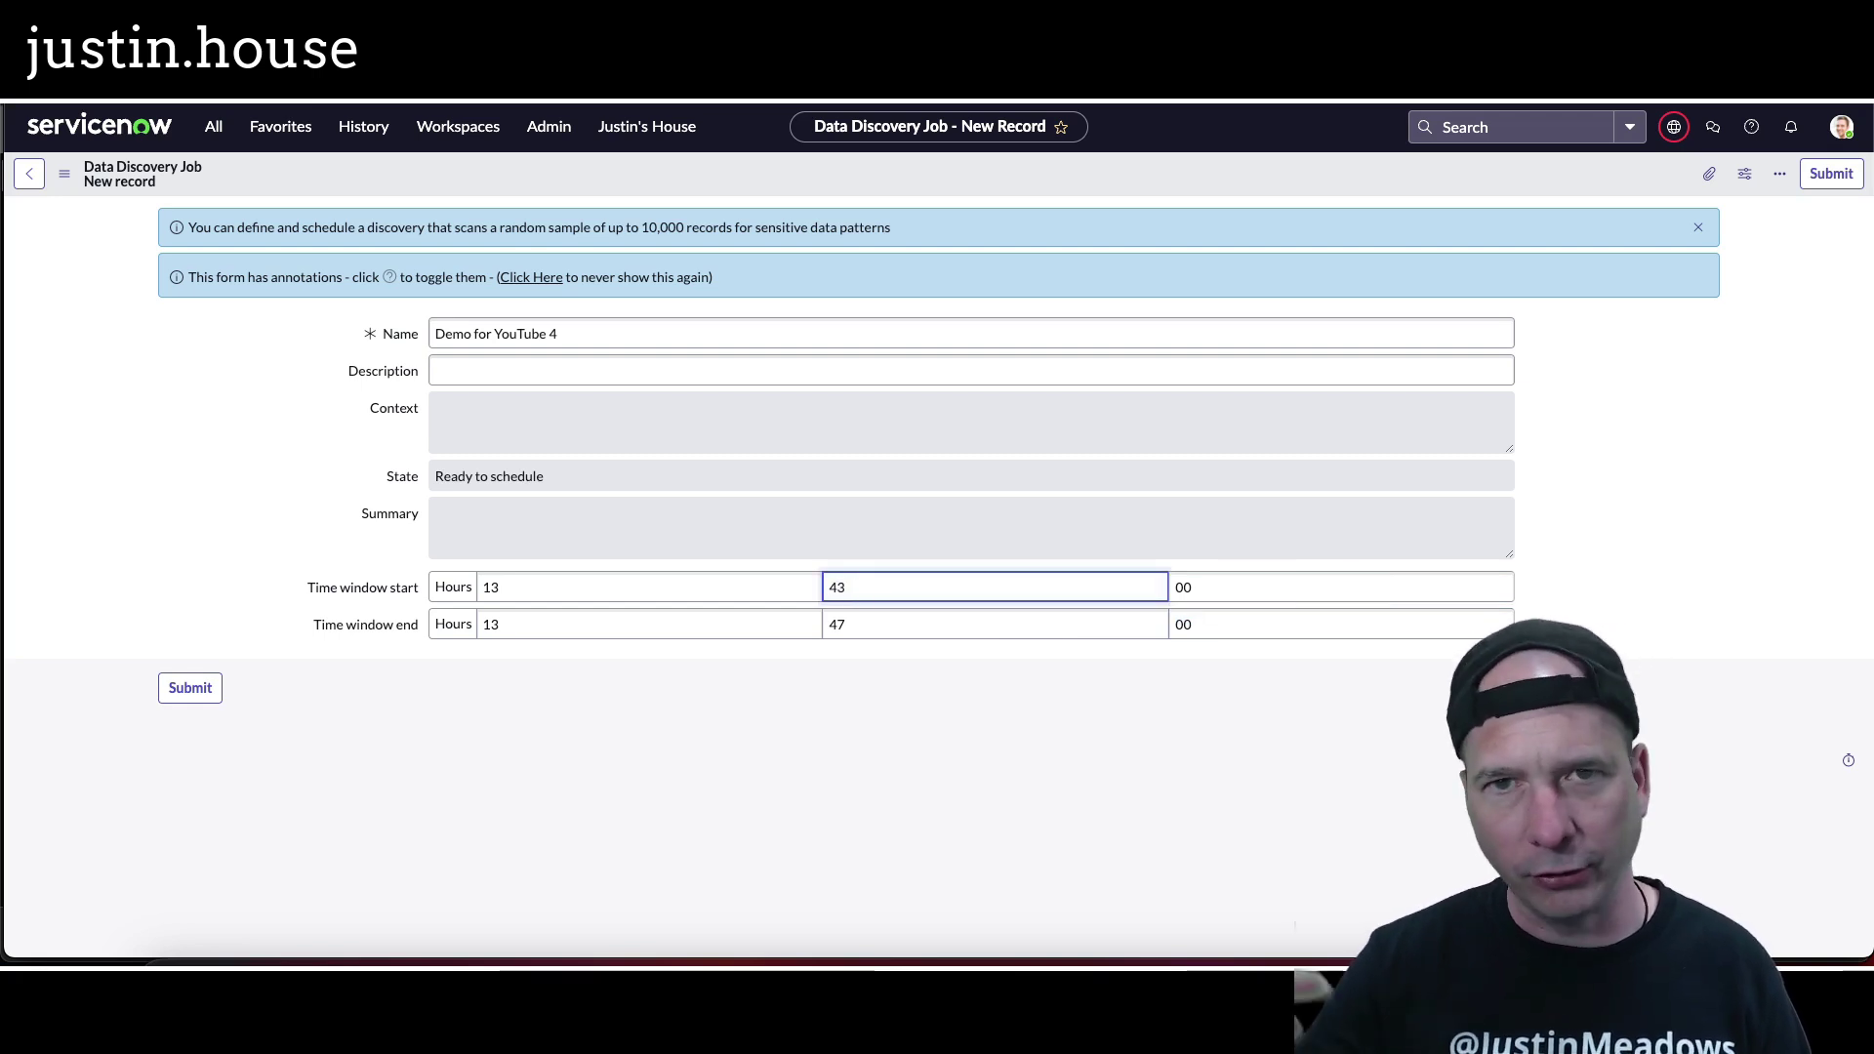
{"action": "type", "text": "43"}
{"action": "left_click", "coordinate": [869, 630]}
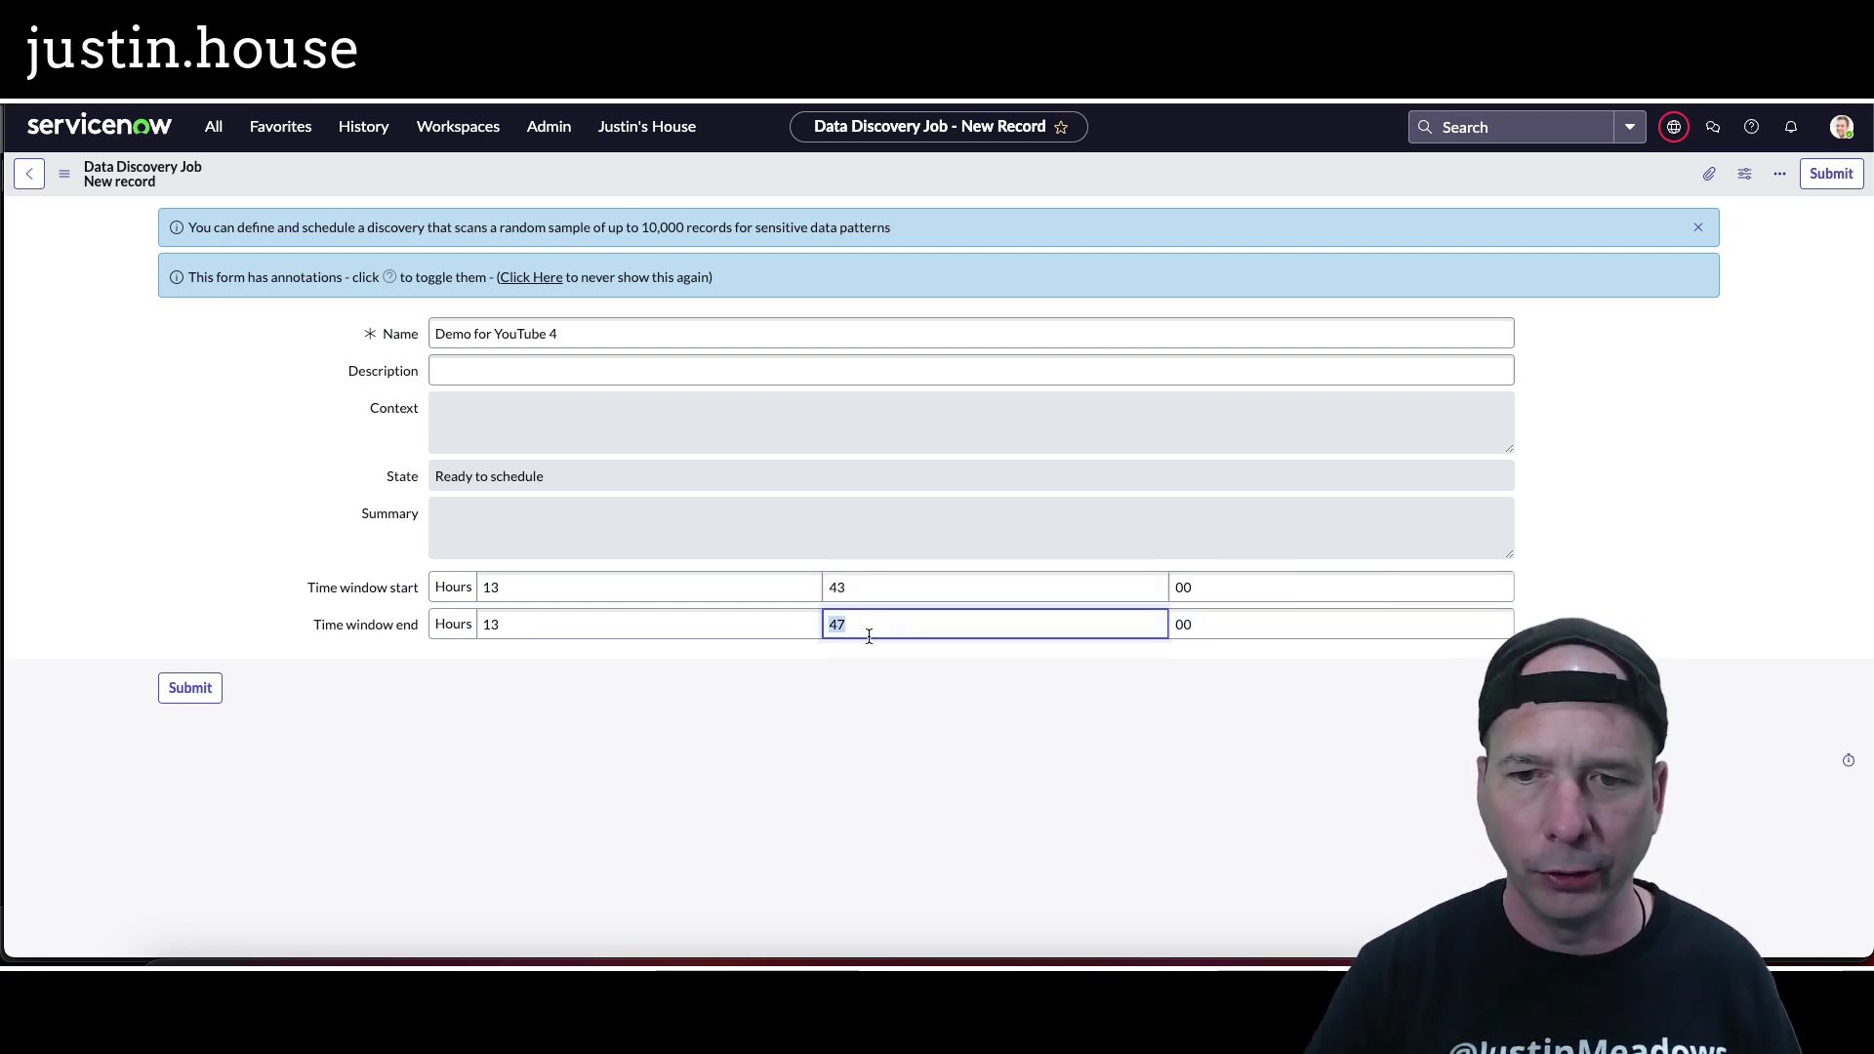
{"action": "left_click", "coordinate": [624, 677]}
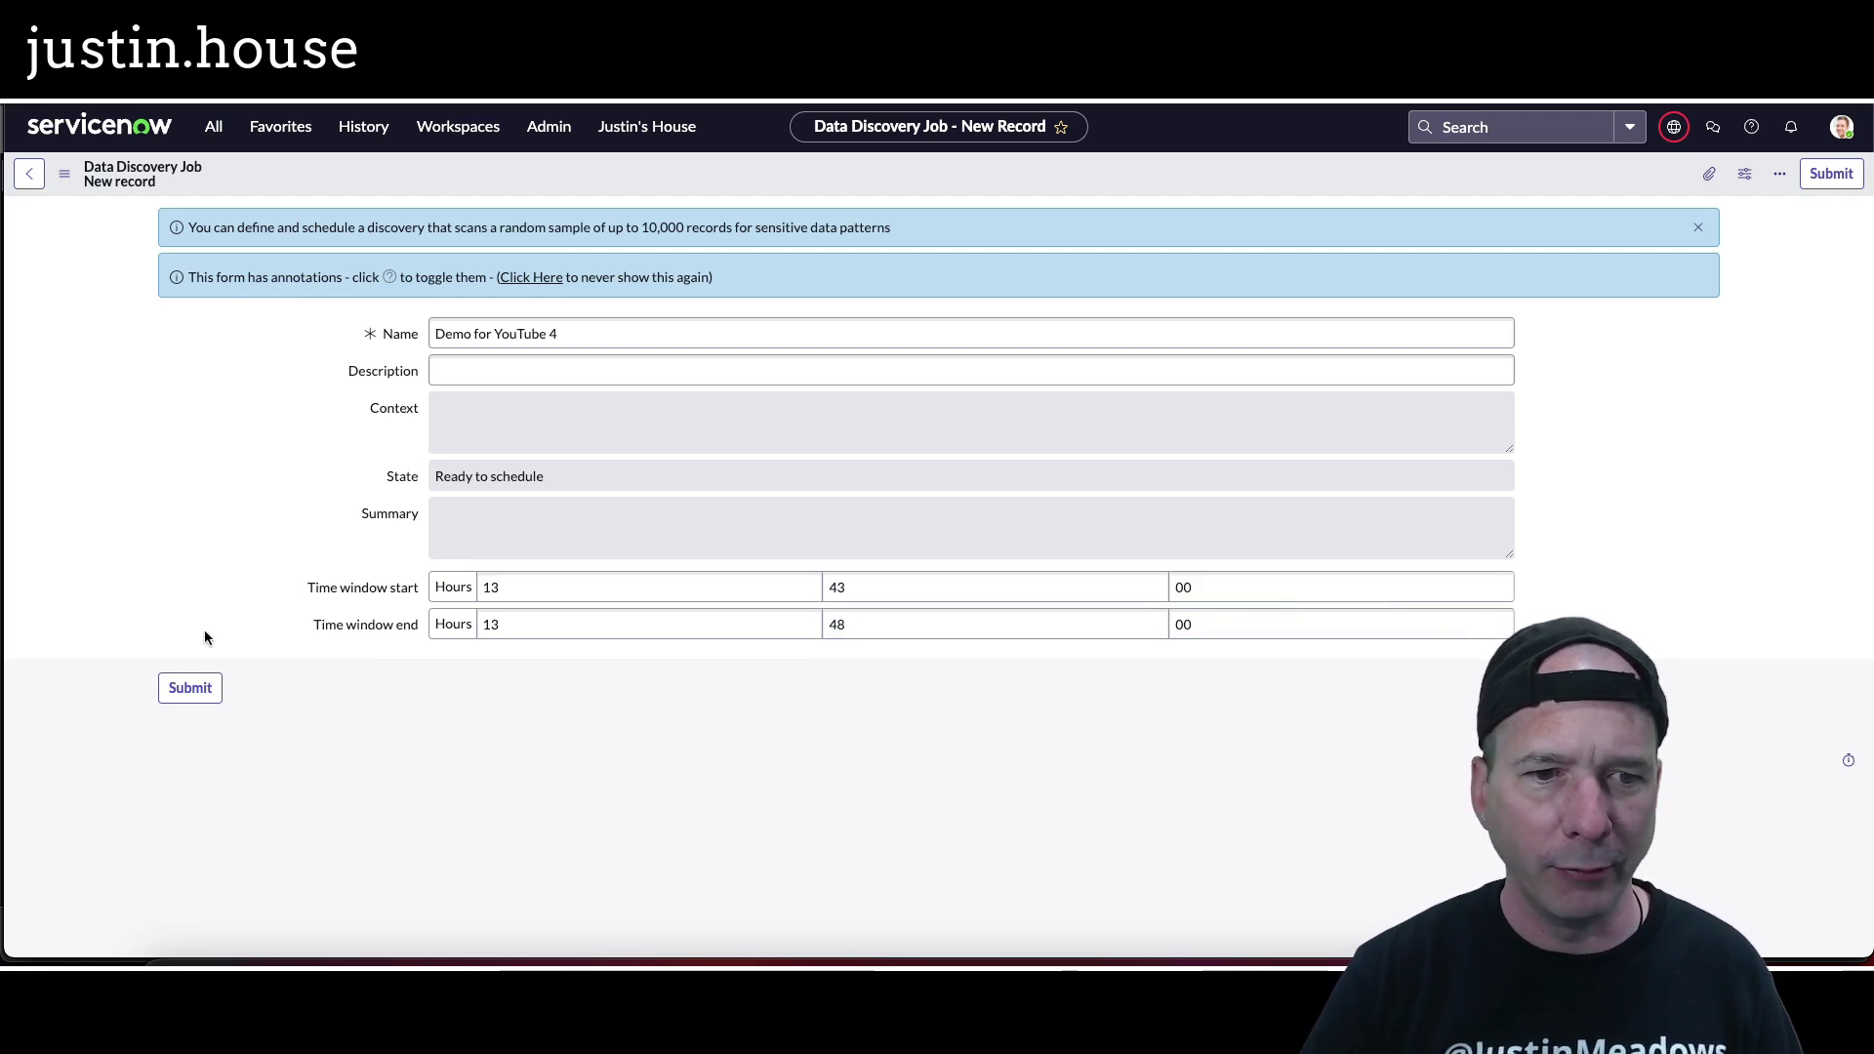
{"action": "left_click", "coordinate": [191, 688]}
Schedule the Demo for YouTube 4 job and let it complete, scanning 7306 rows with 18 matches
{"action": "left_click", "coordinate": [176, 398]}
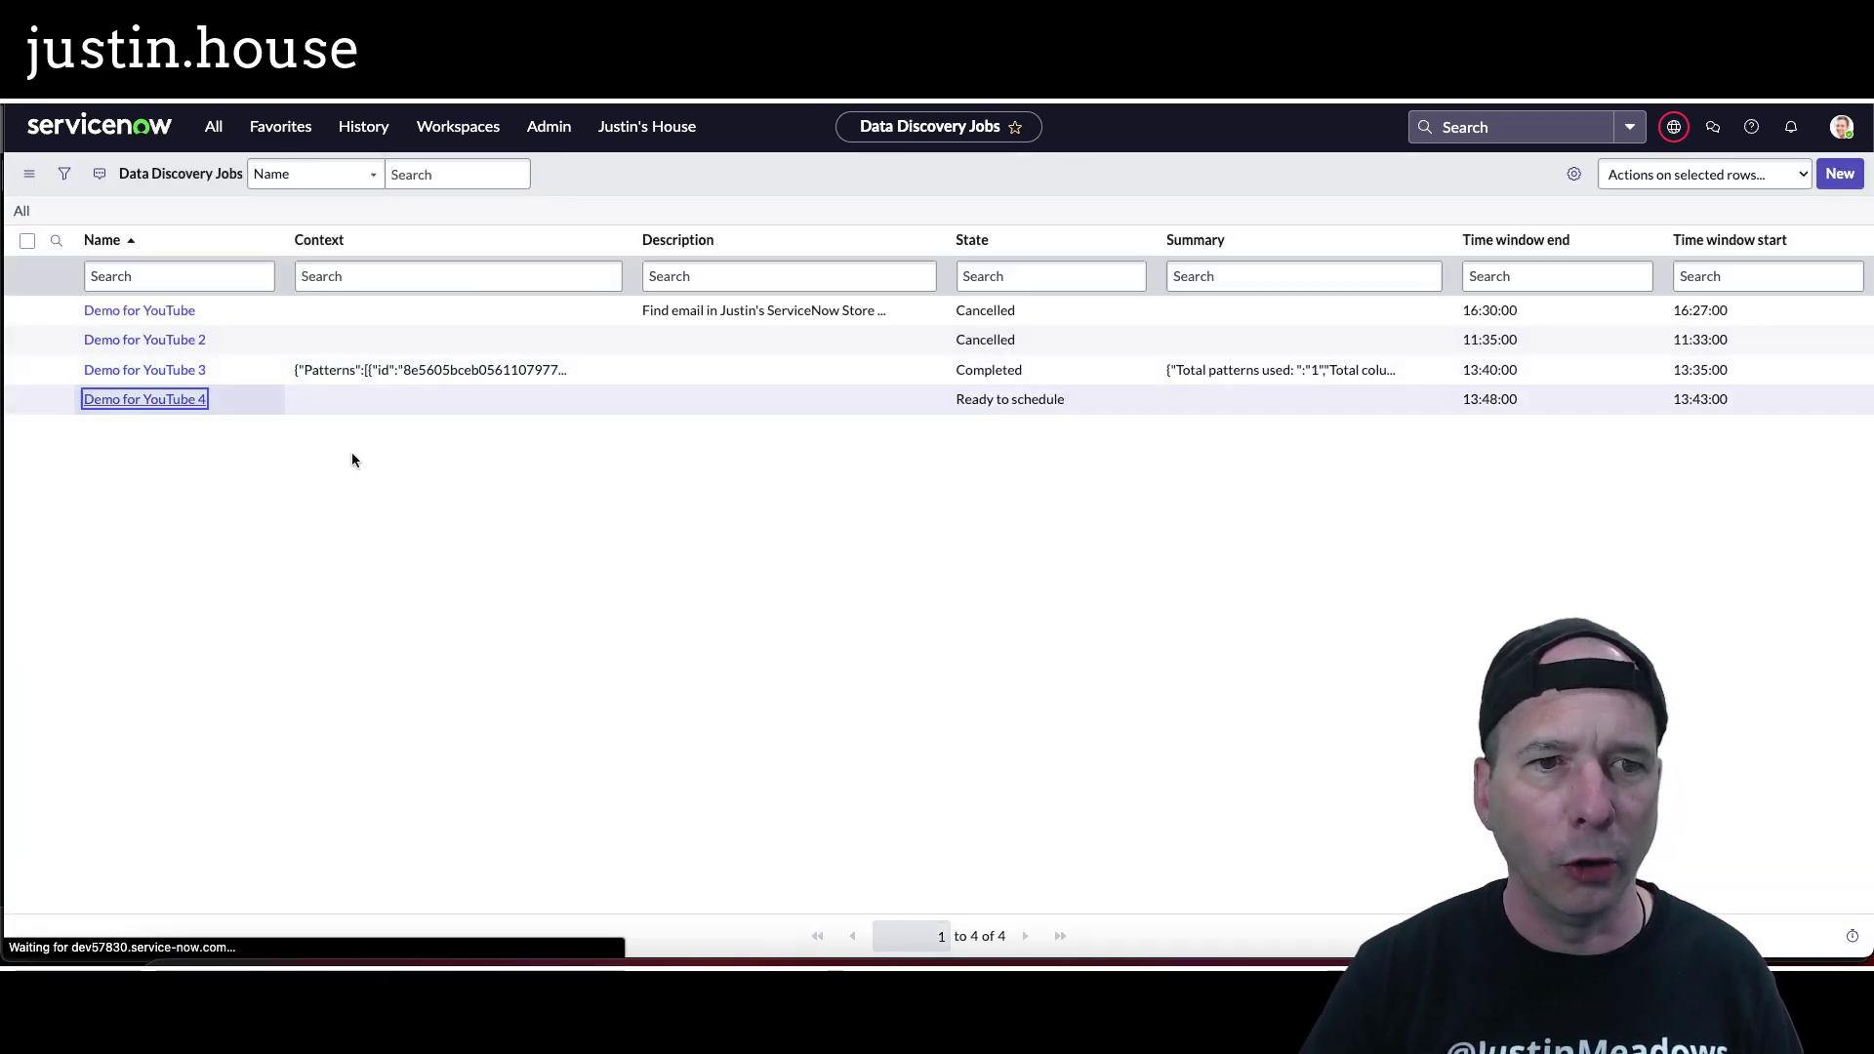
{"action": "left_click", "coordinate": [274, 687]}
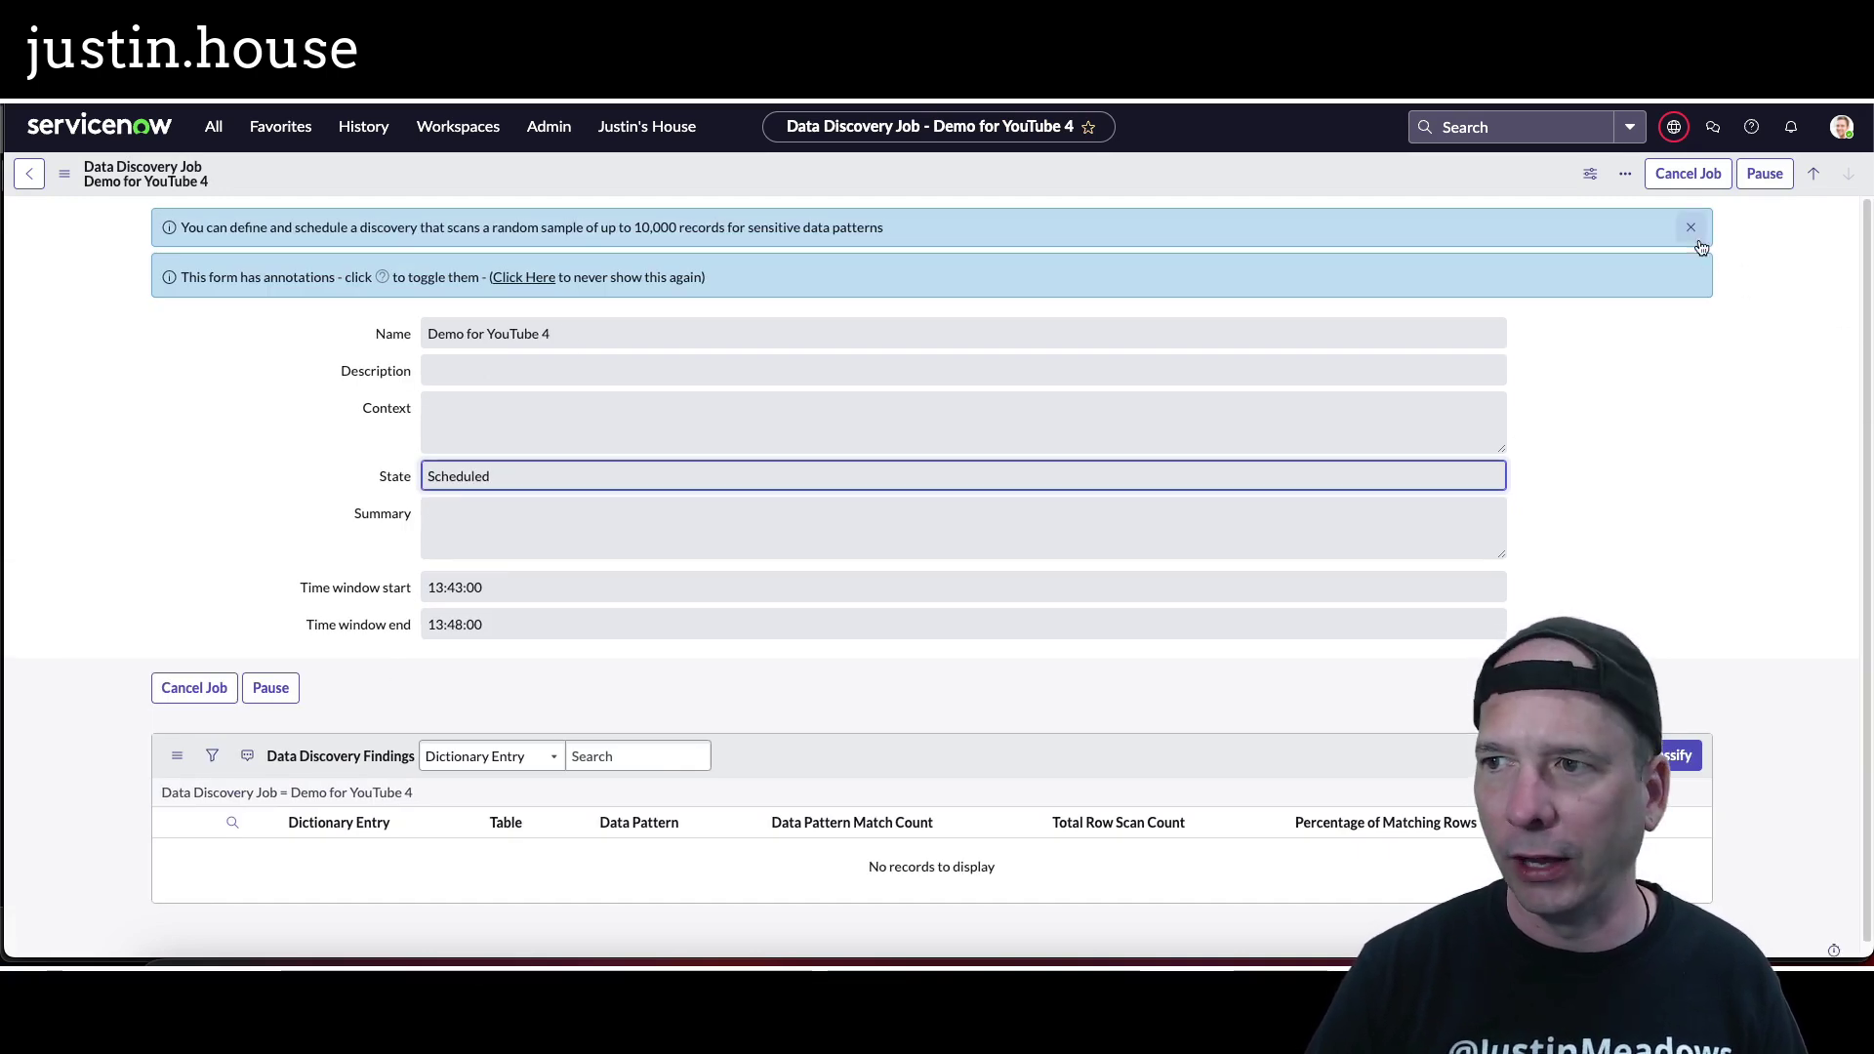
{"action": "left_click", "coordinate": [1692, 232]}
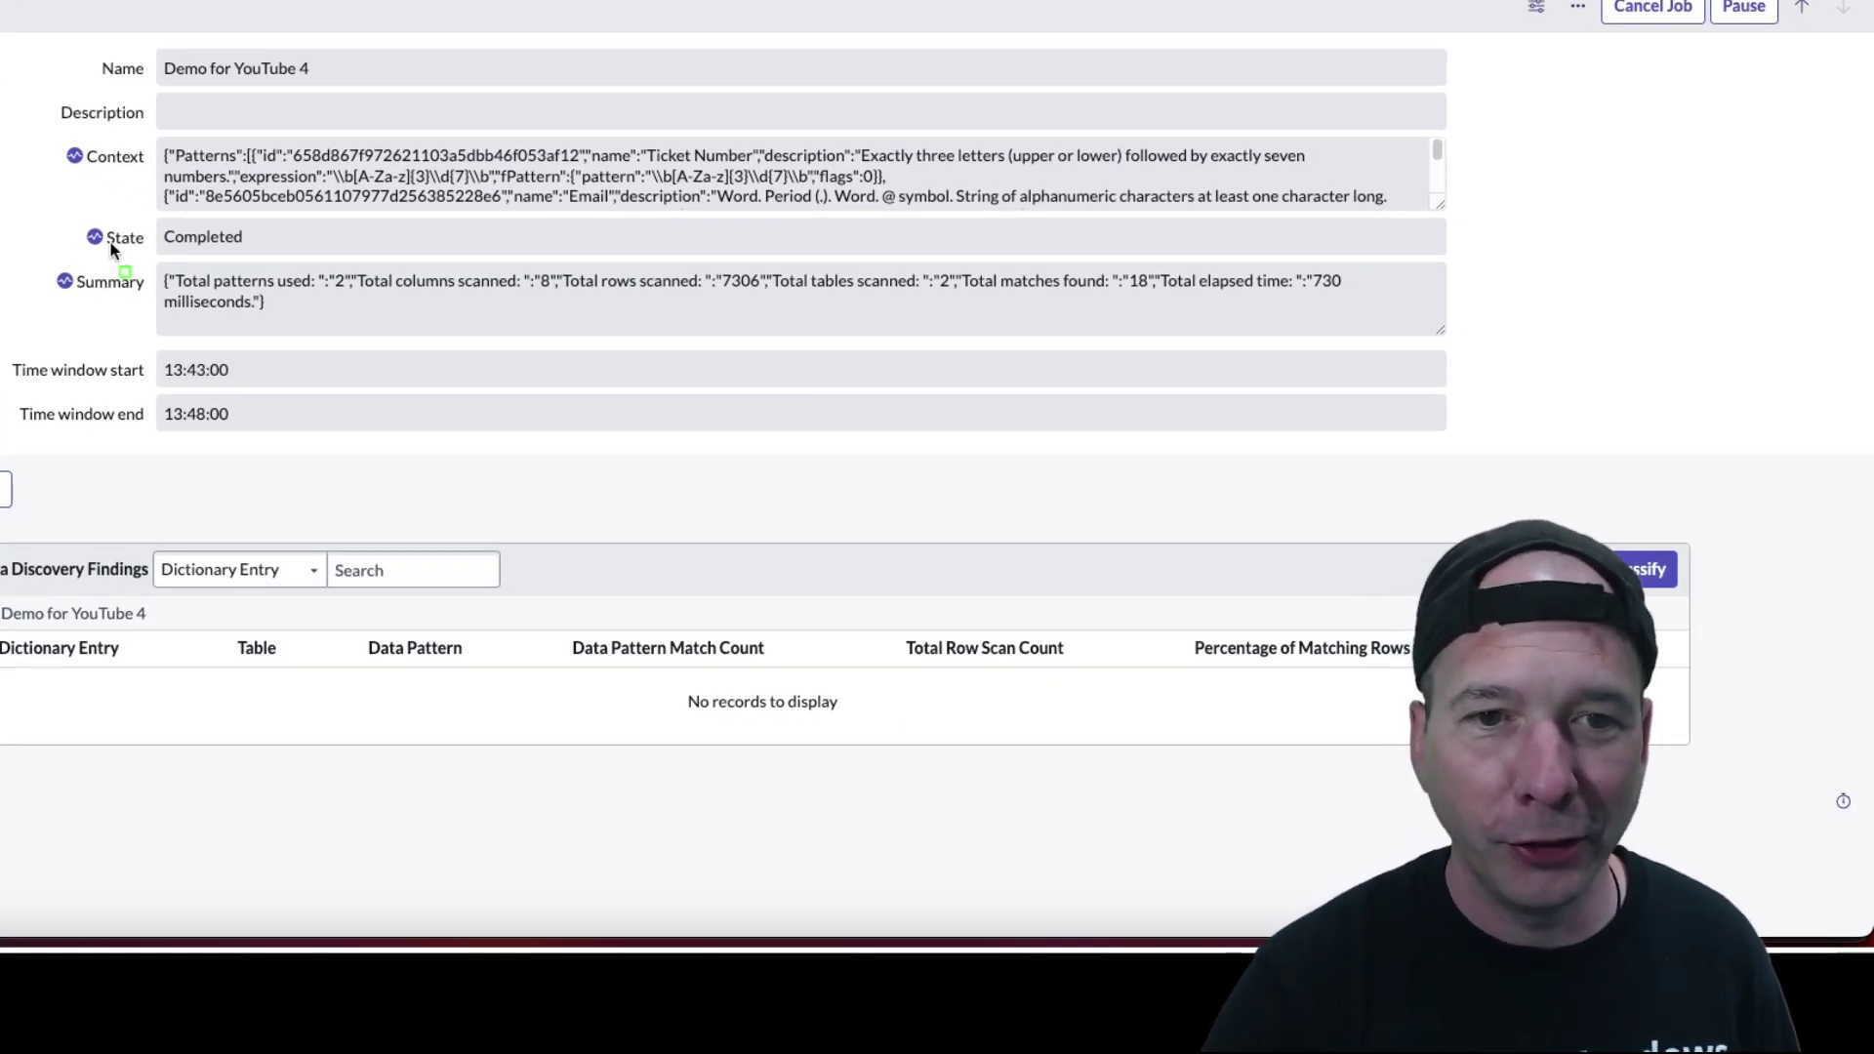
{"action": "left_click_drag", "start_coordinate": [11, 266], "coordinate": [1509, 348]}
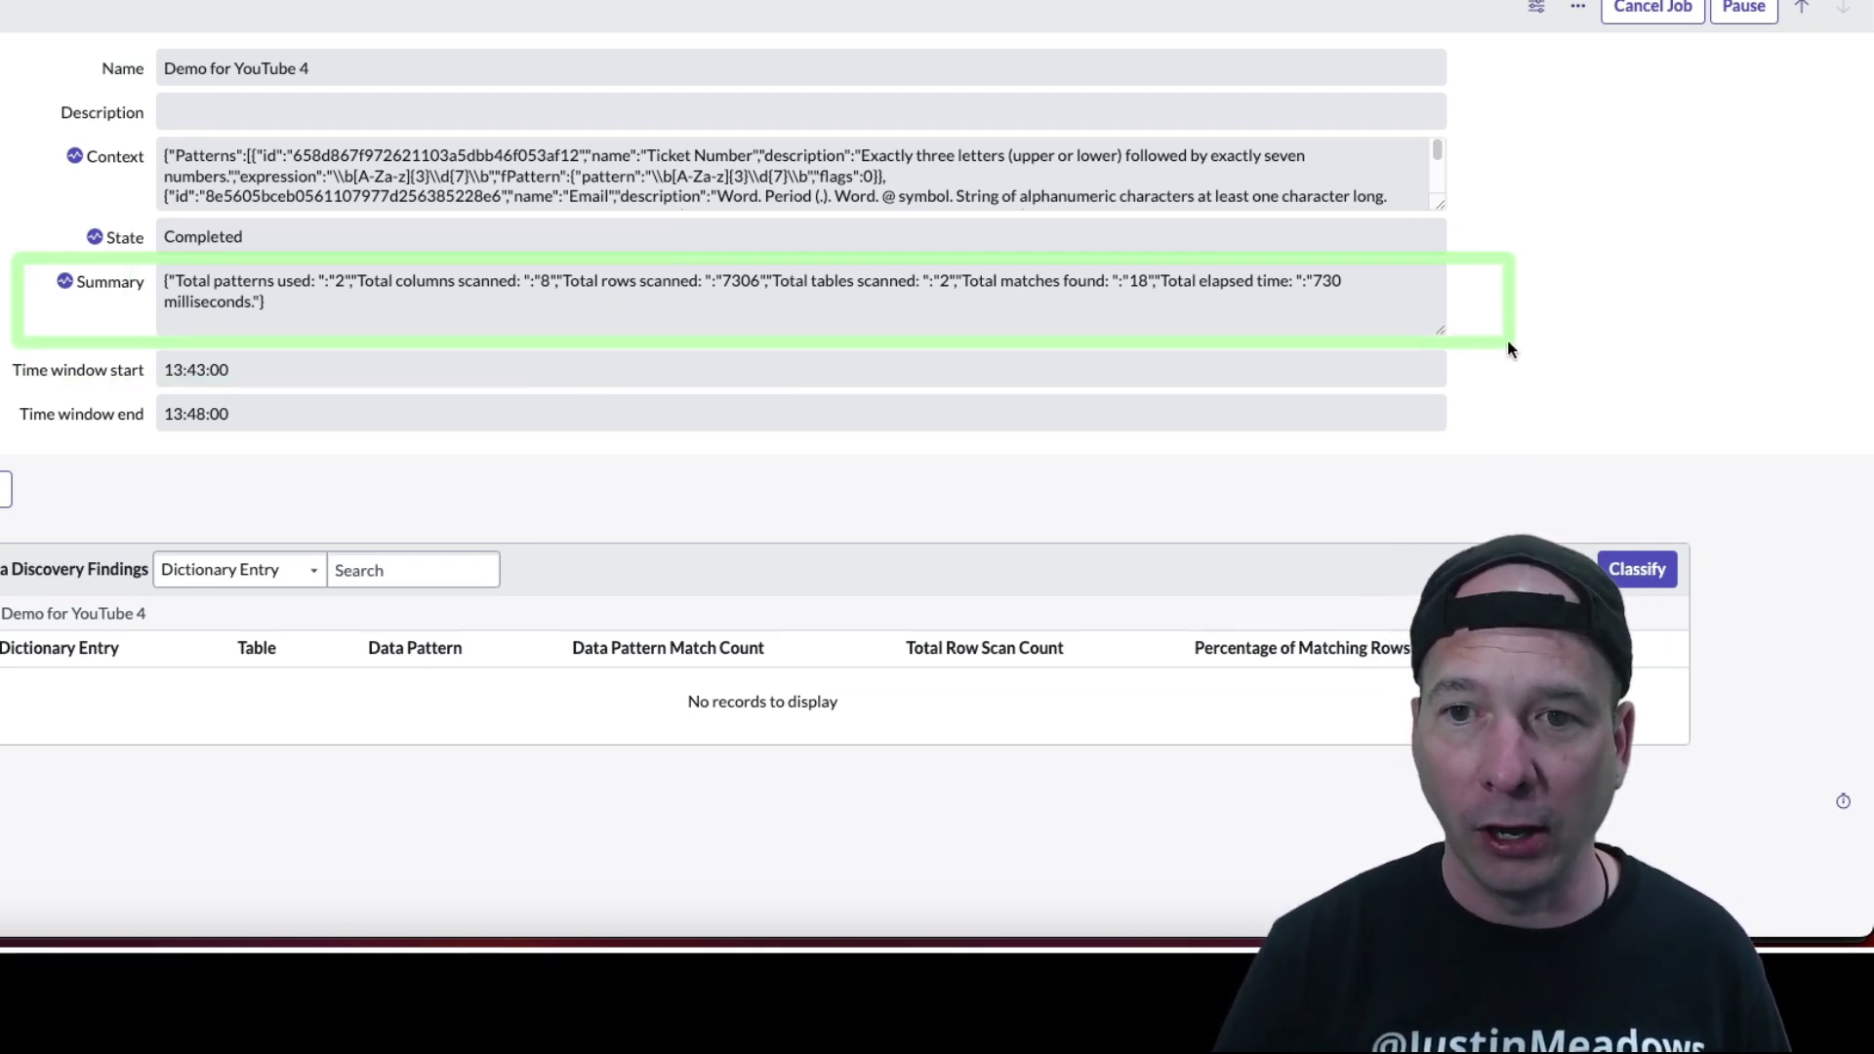
{"action": "left_click_drag", "start_coordinate": [1509, 342], "coordinate": [1498, 344]}
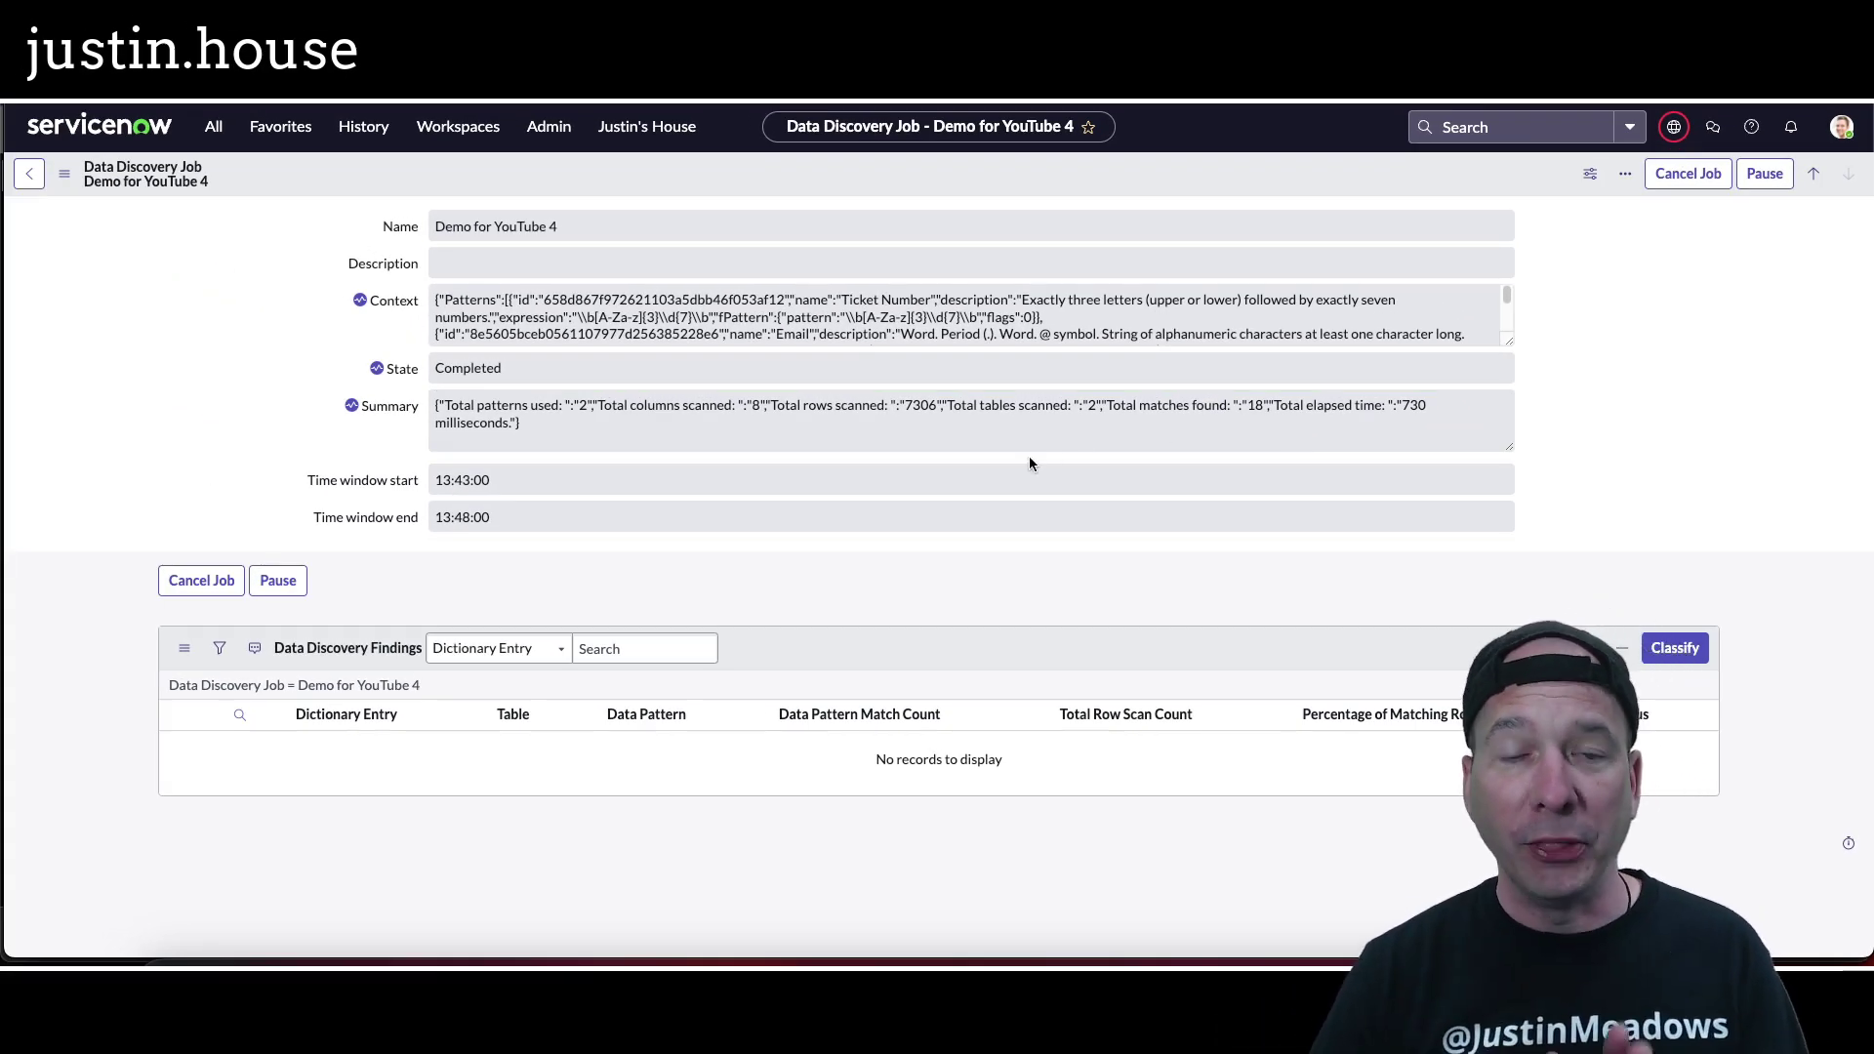
Refresh the findings and open the Release Notes Ticket Number finding, keeping its status New
{"action": "right_click", "coordinate": [844, 649]}
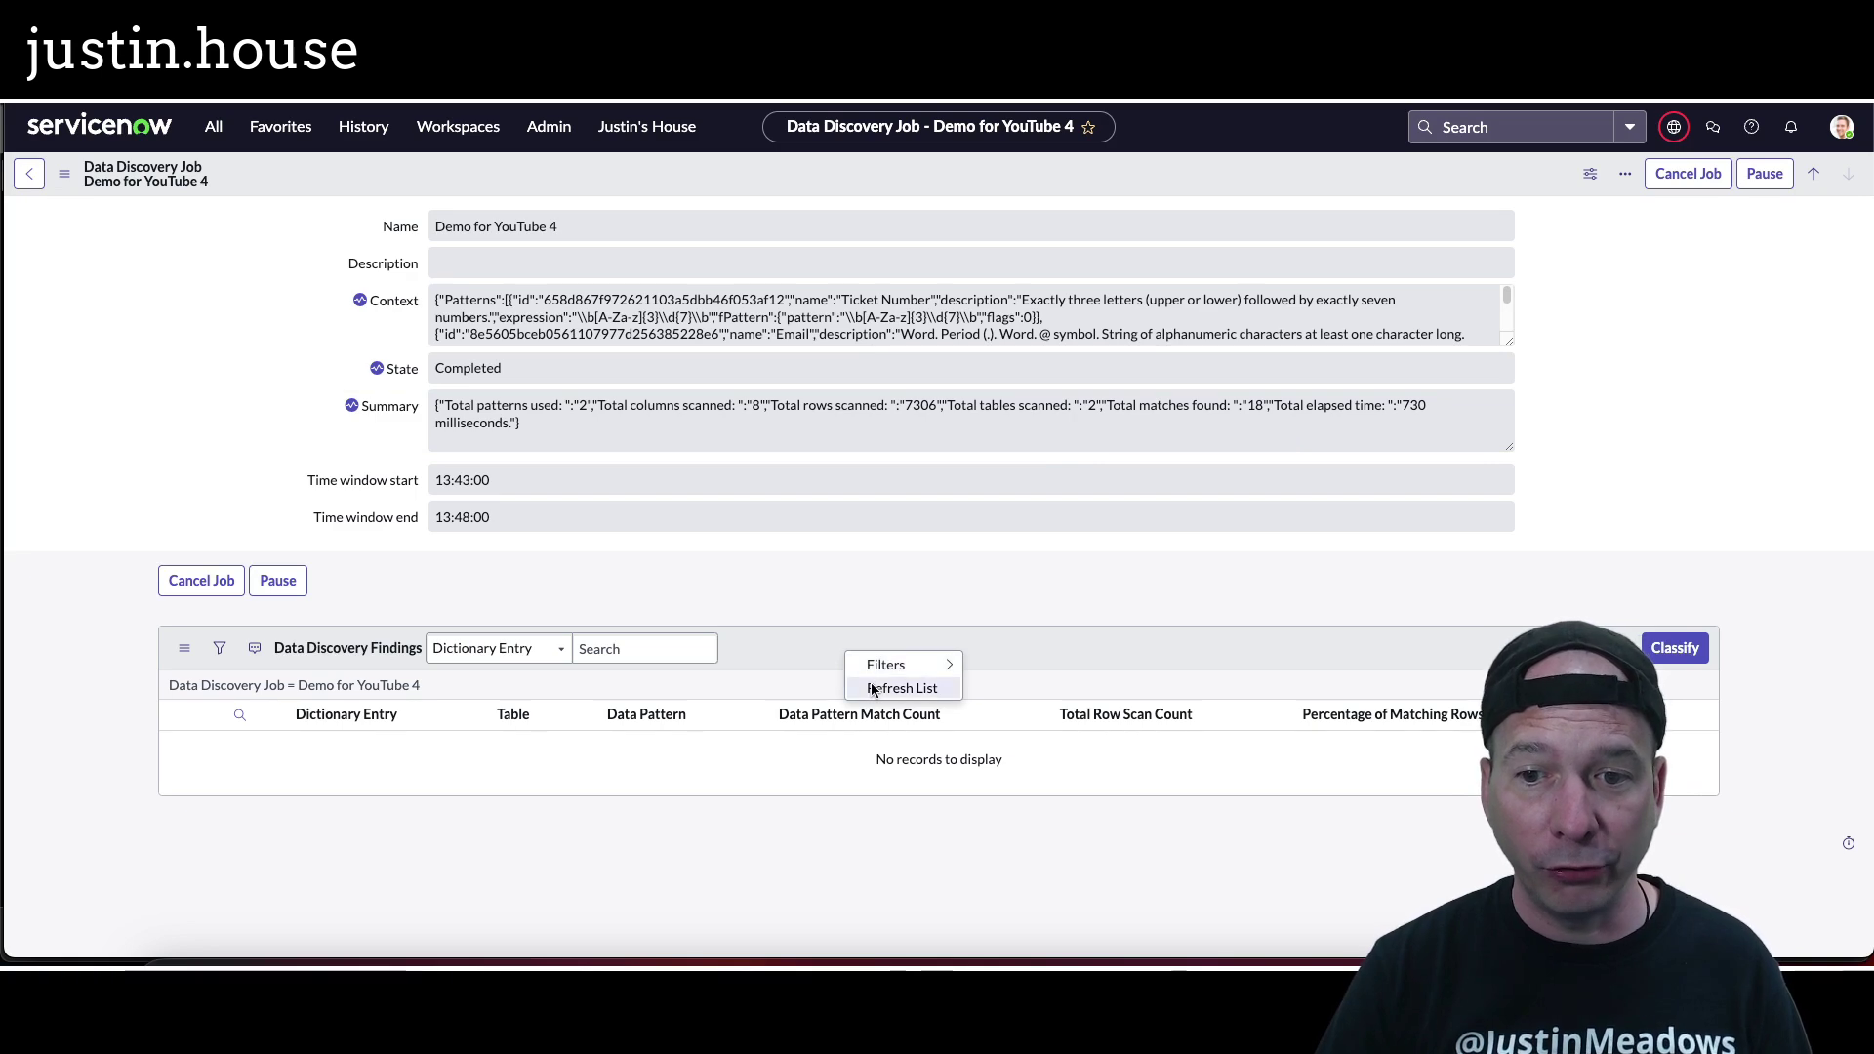
{"action": "left_click", "coordinate": [869, 682]}
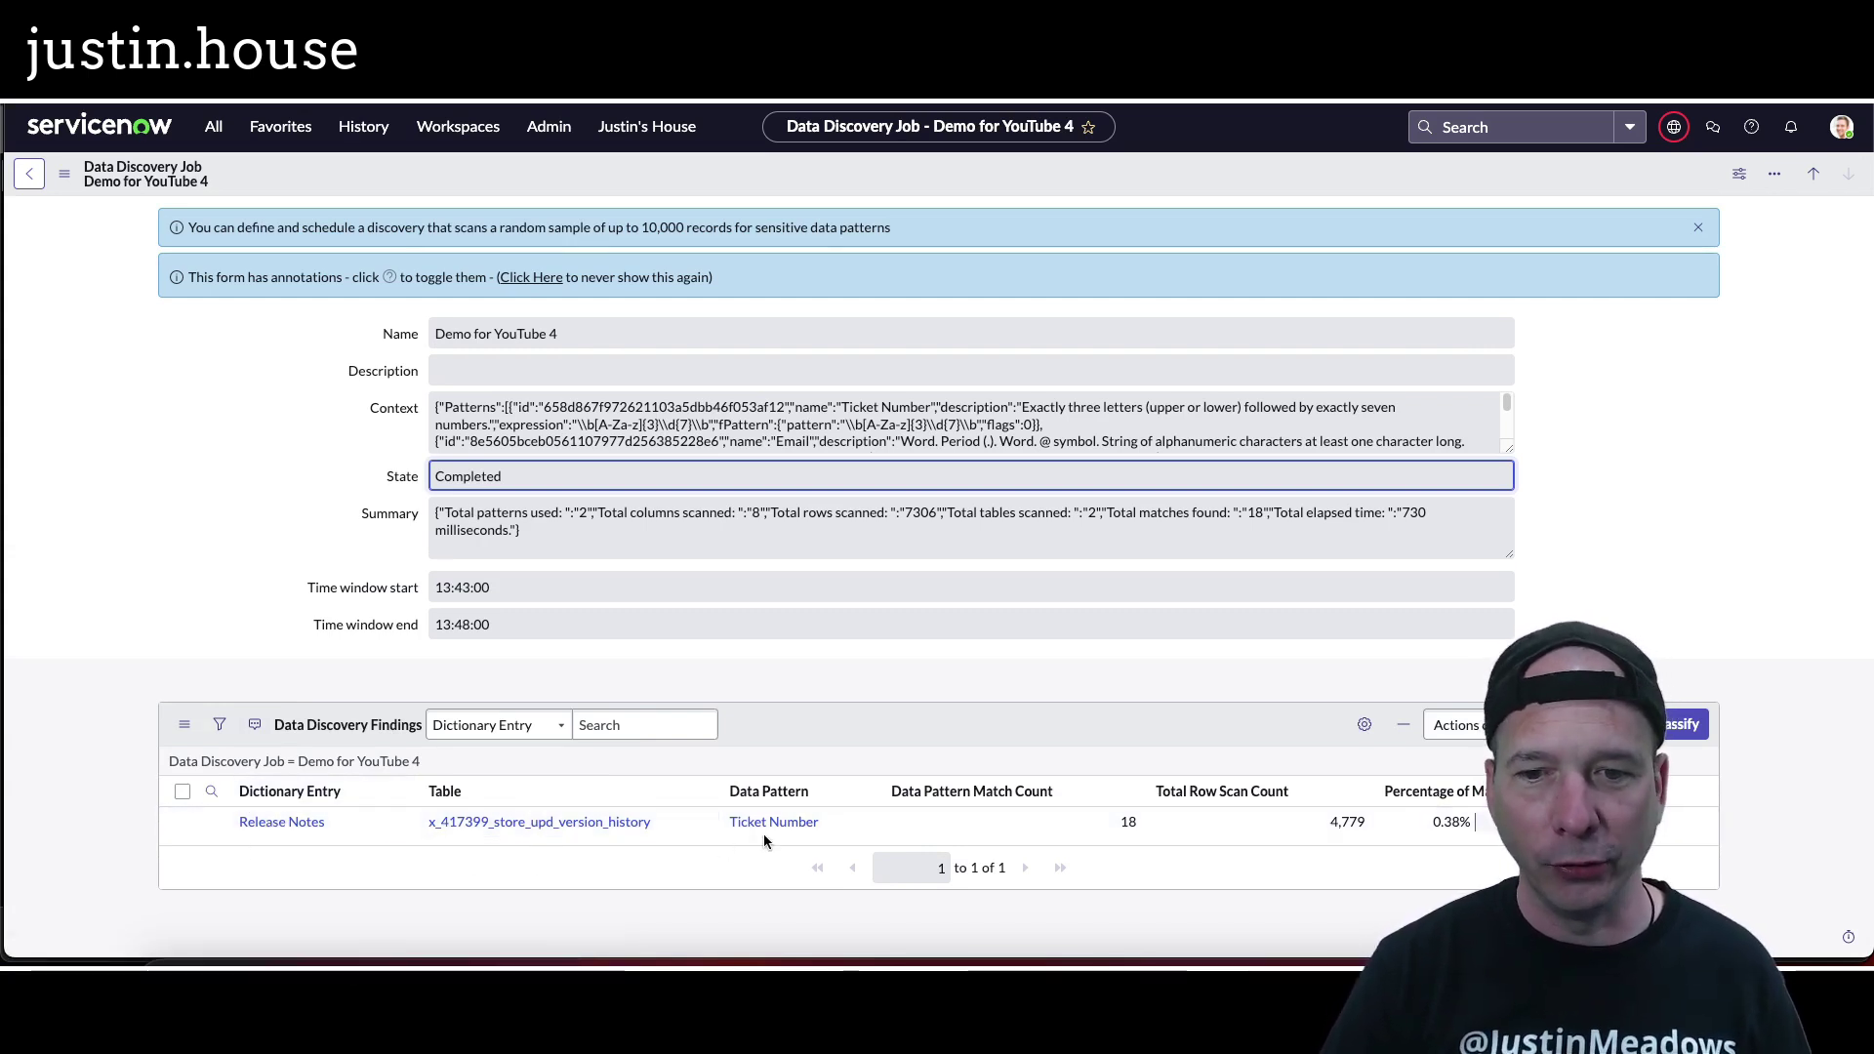
{"action": "left_click", "coordinate": [210, 823]}
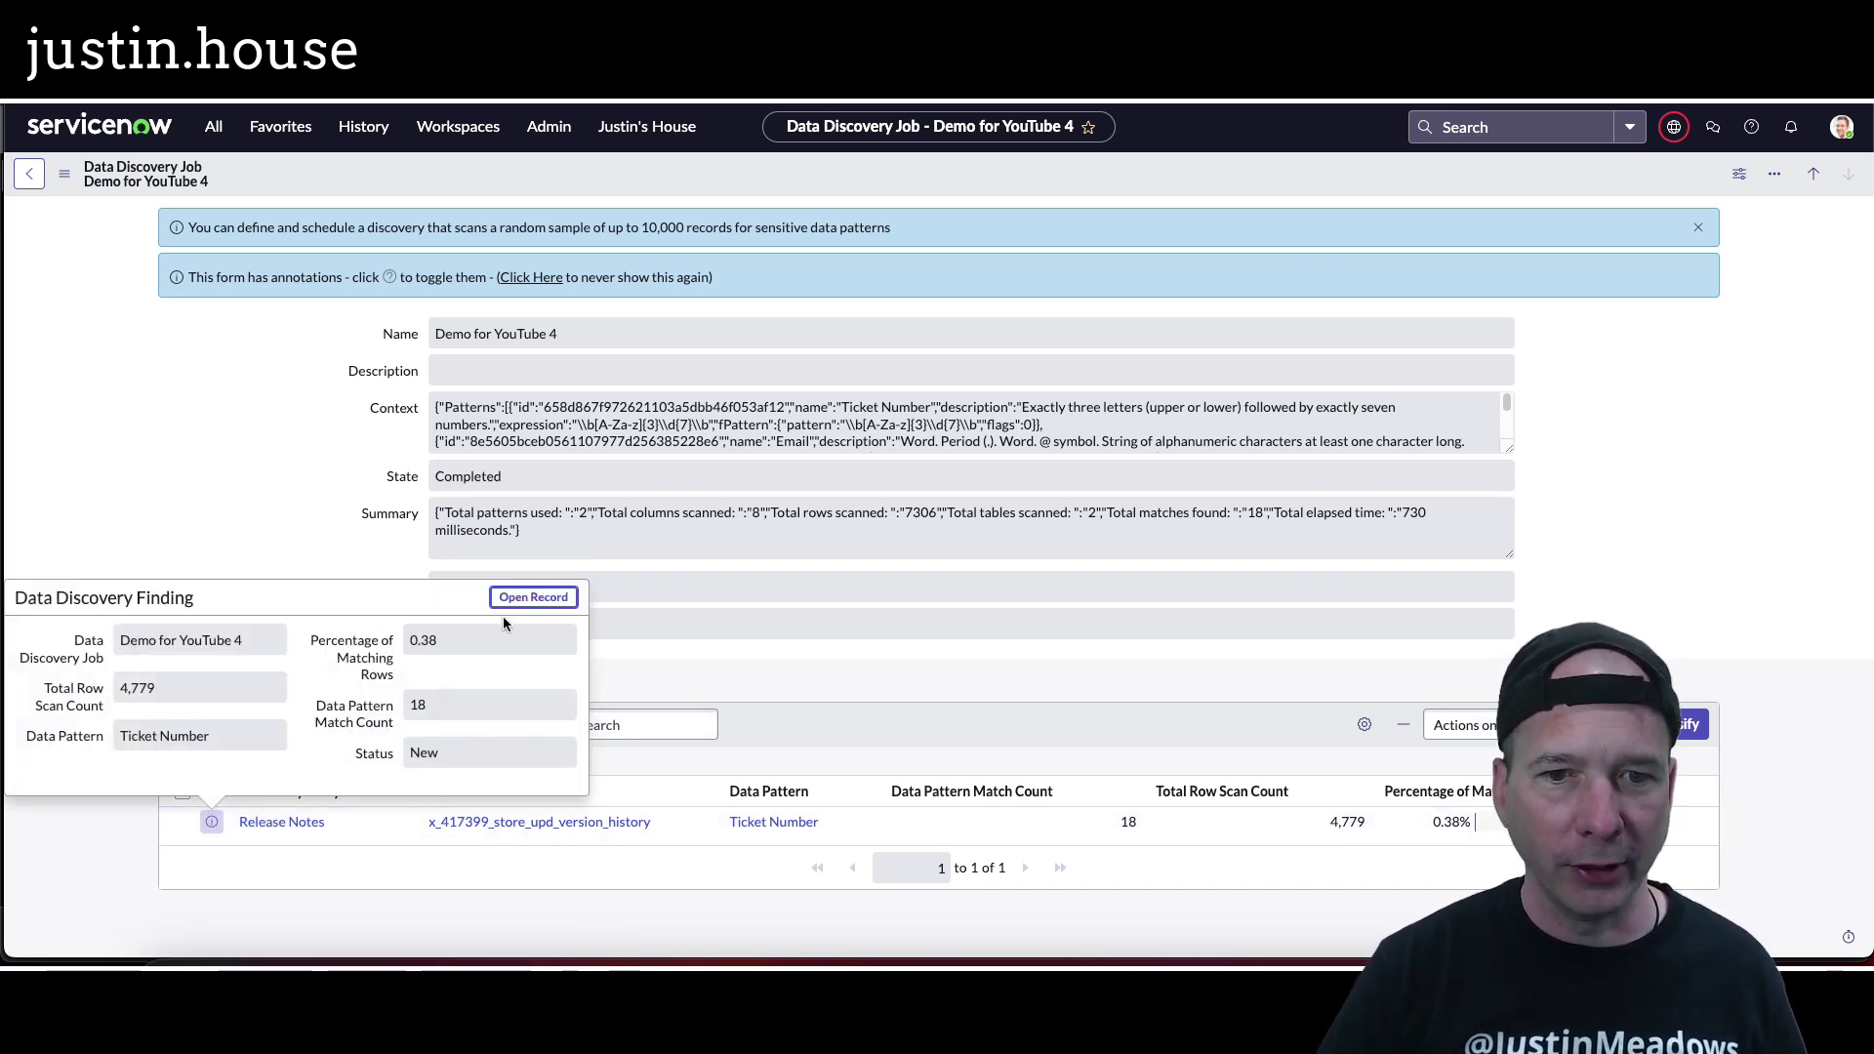
{"action": "left_click", "coordinate": [557, 597]}
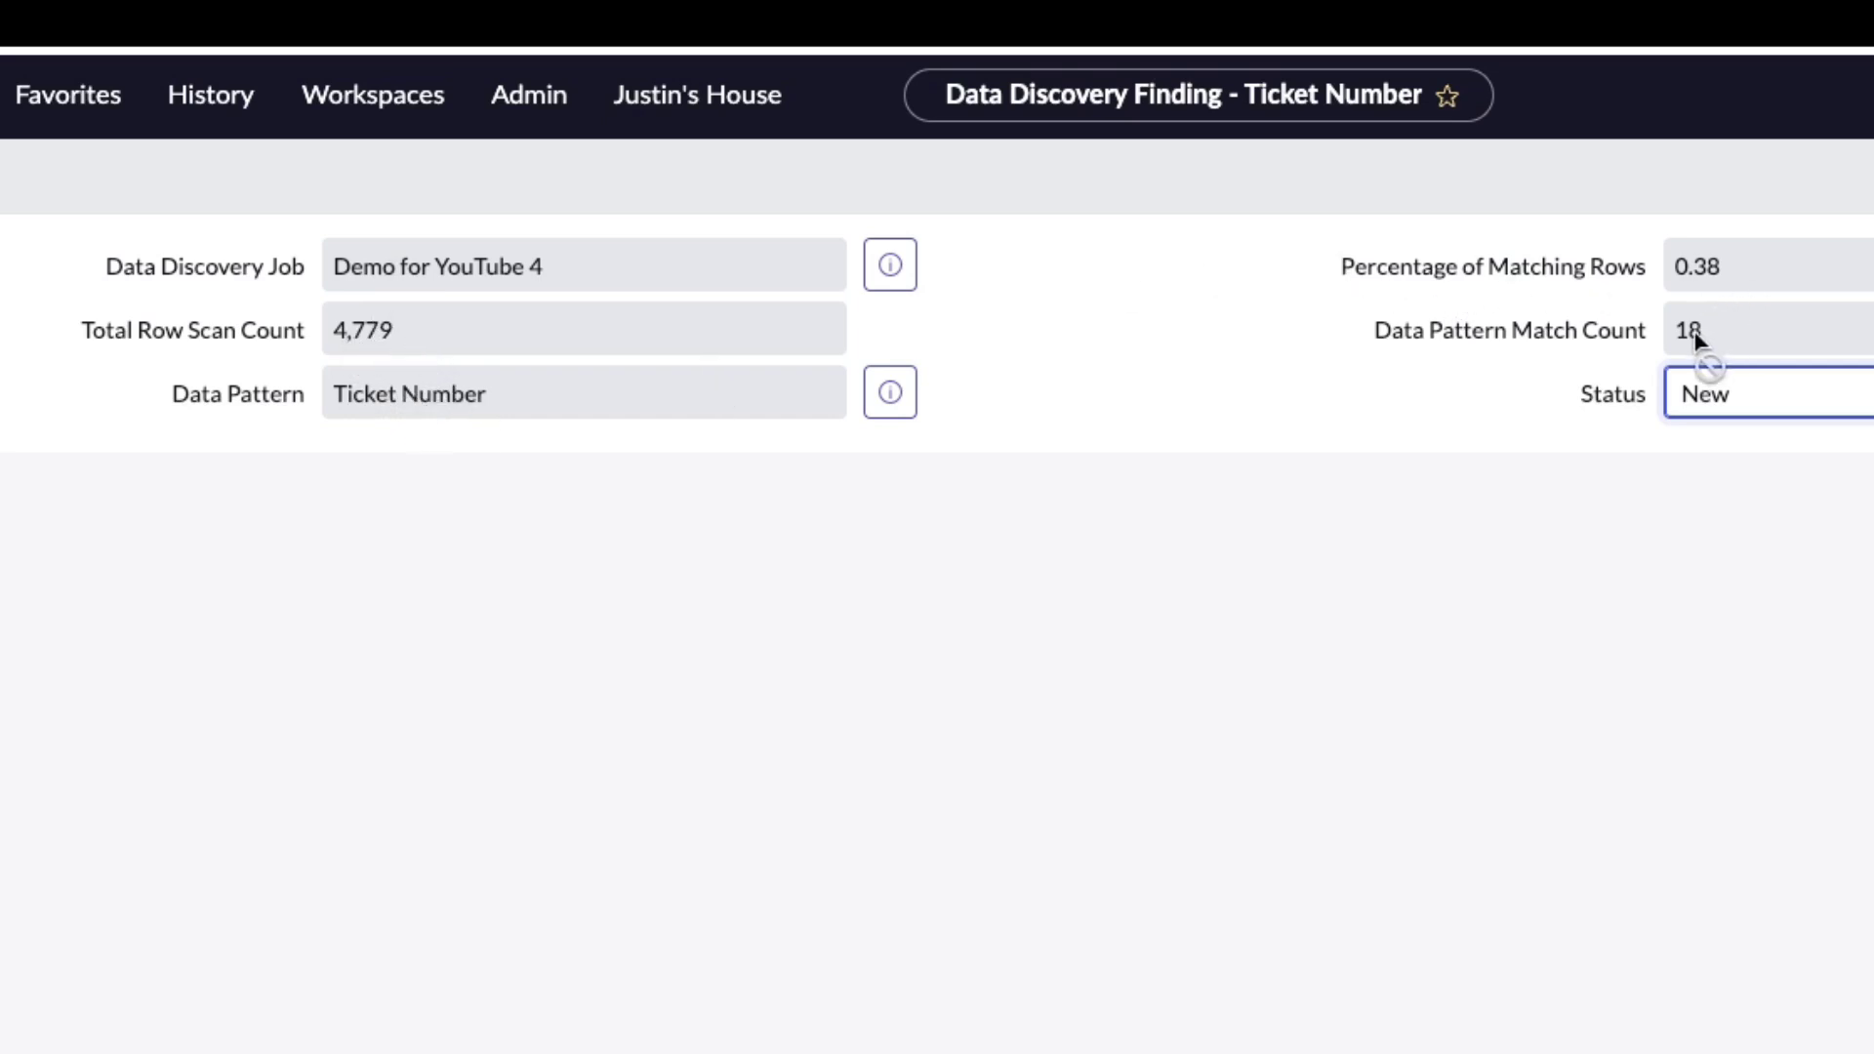
{"action": "left_click", "coordinate": [1848, 401]}
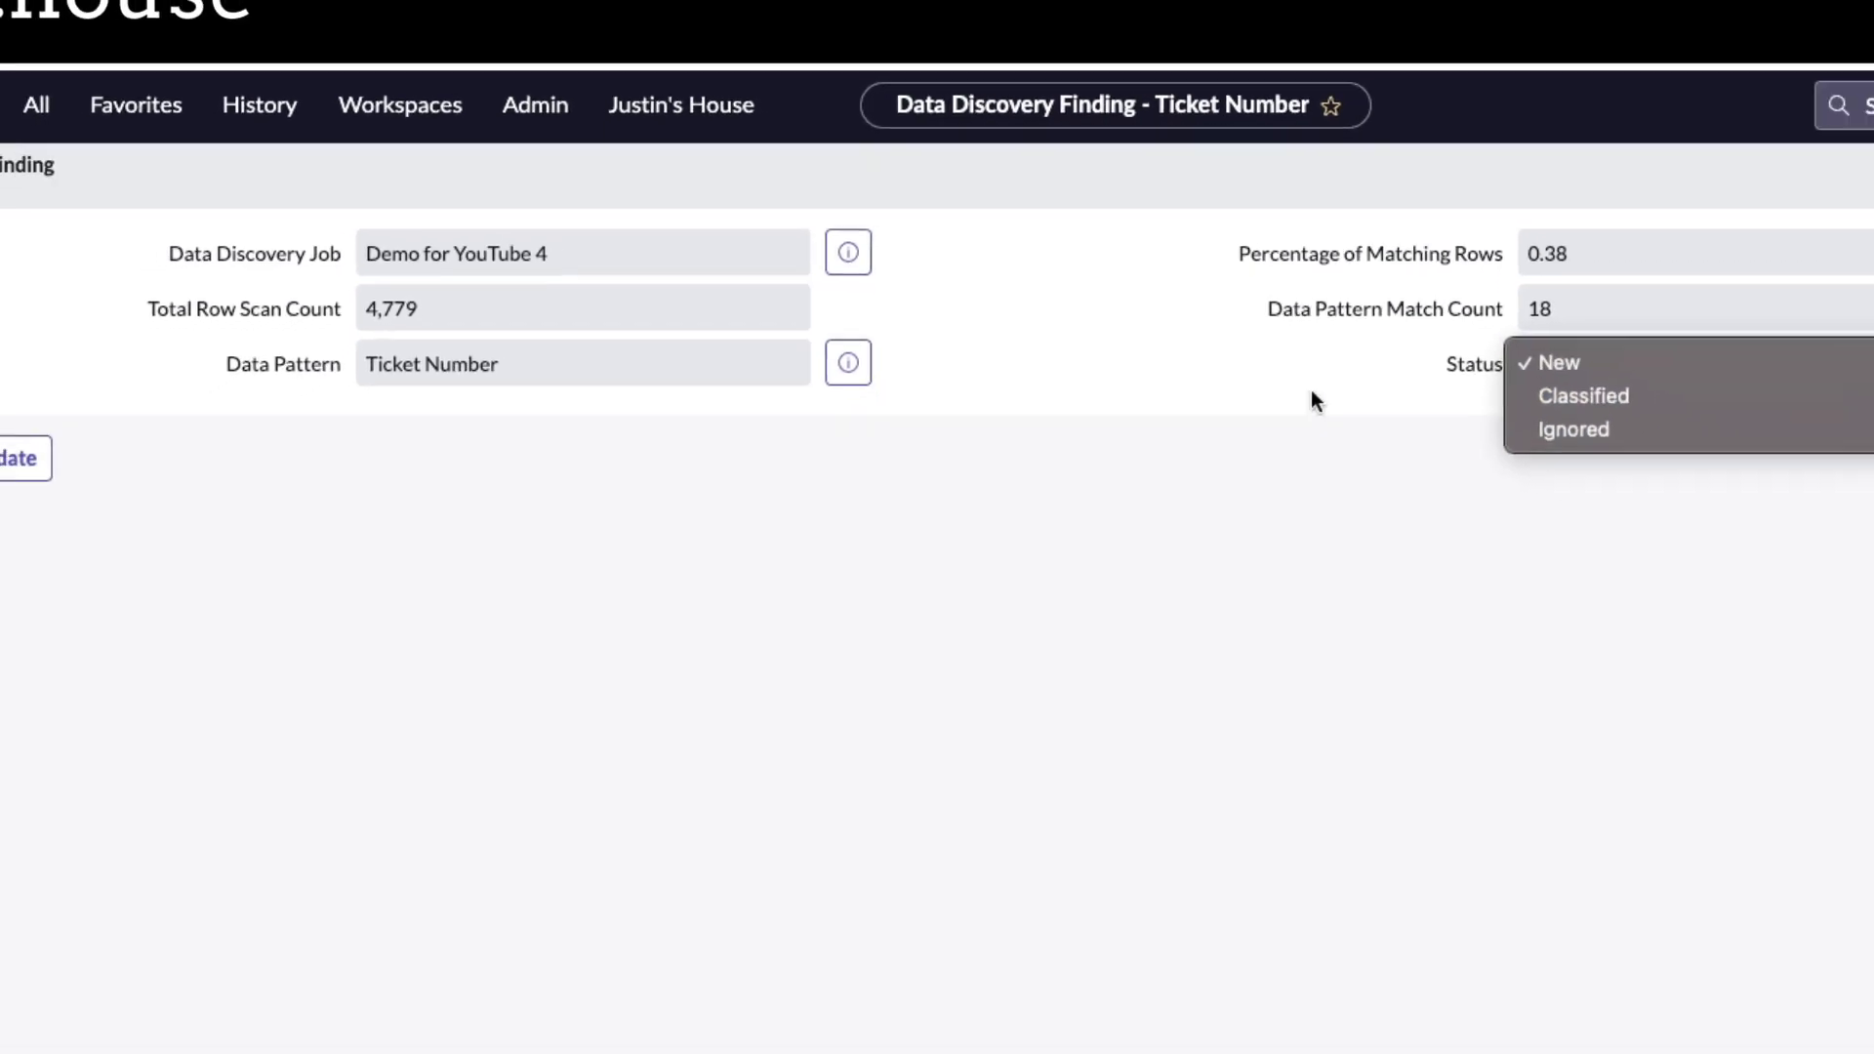
{"action": "left_click", "coordinate": [1310, 390]}
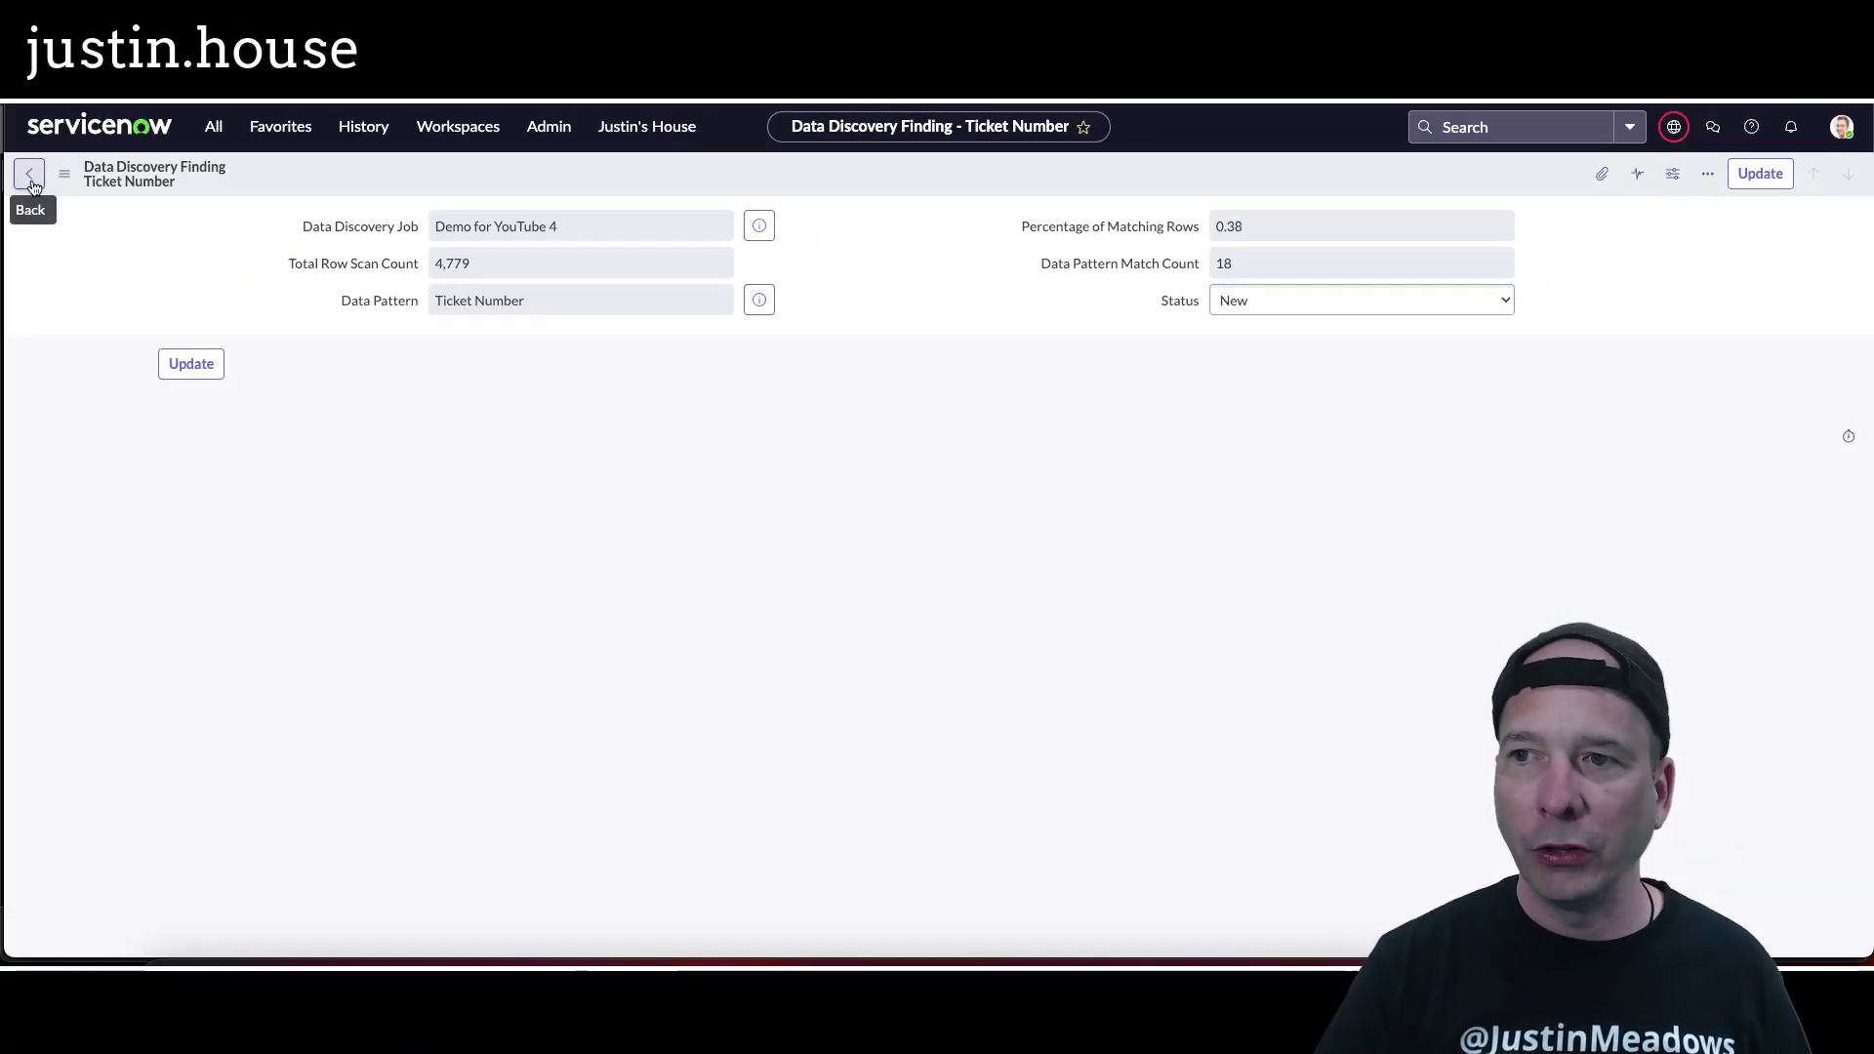
Back on the job, select the Release Notes finding and start classifying it
{"action": "left_click", "coordinate": [31, 176]}
{"action": "left_click", "coordinate": [183, 823]}
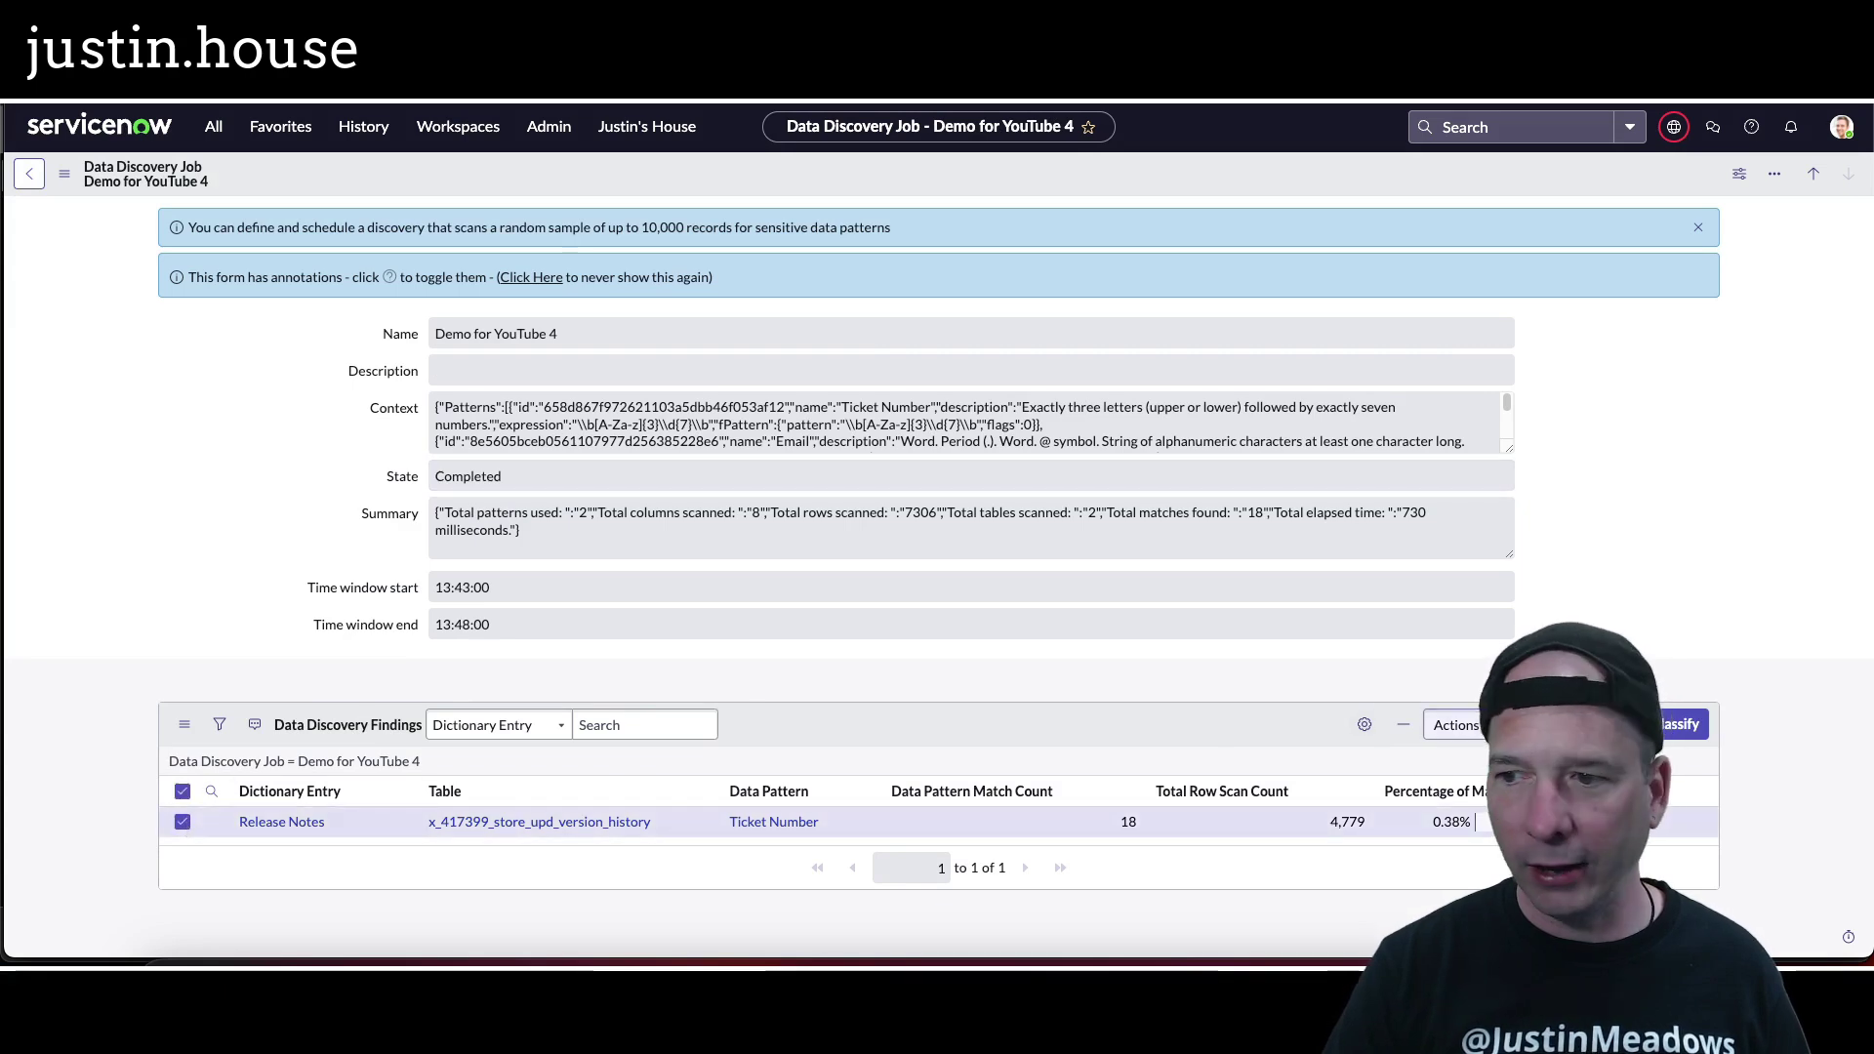
{"action": "left_click", "coordinate": [1683, 724]}
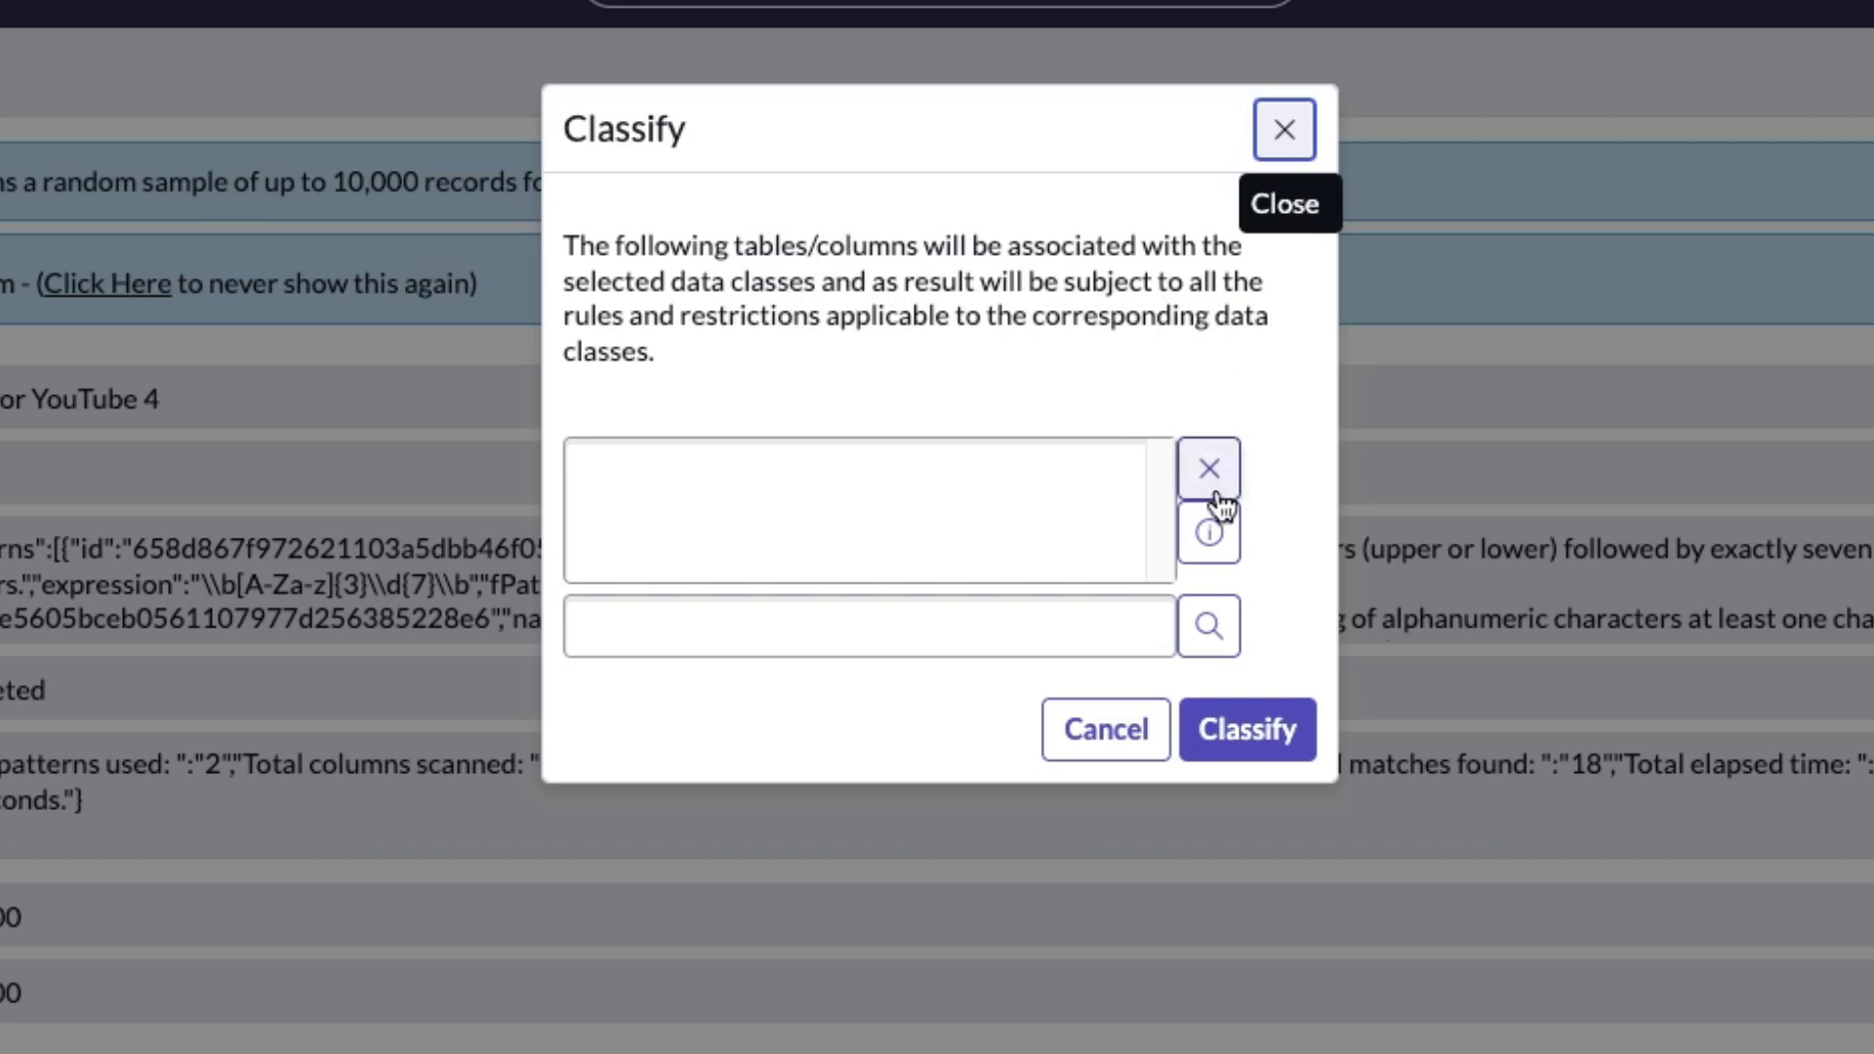
Choose Public from the data classifications lookup and apply it to the finding
{"action": "left_click", "coordinate": [1111, 547]}
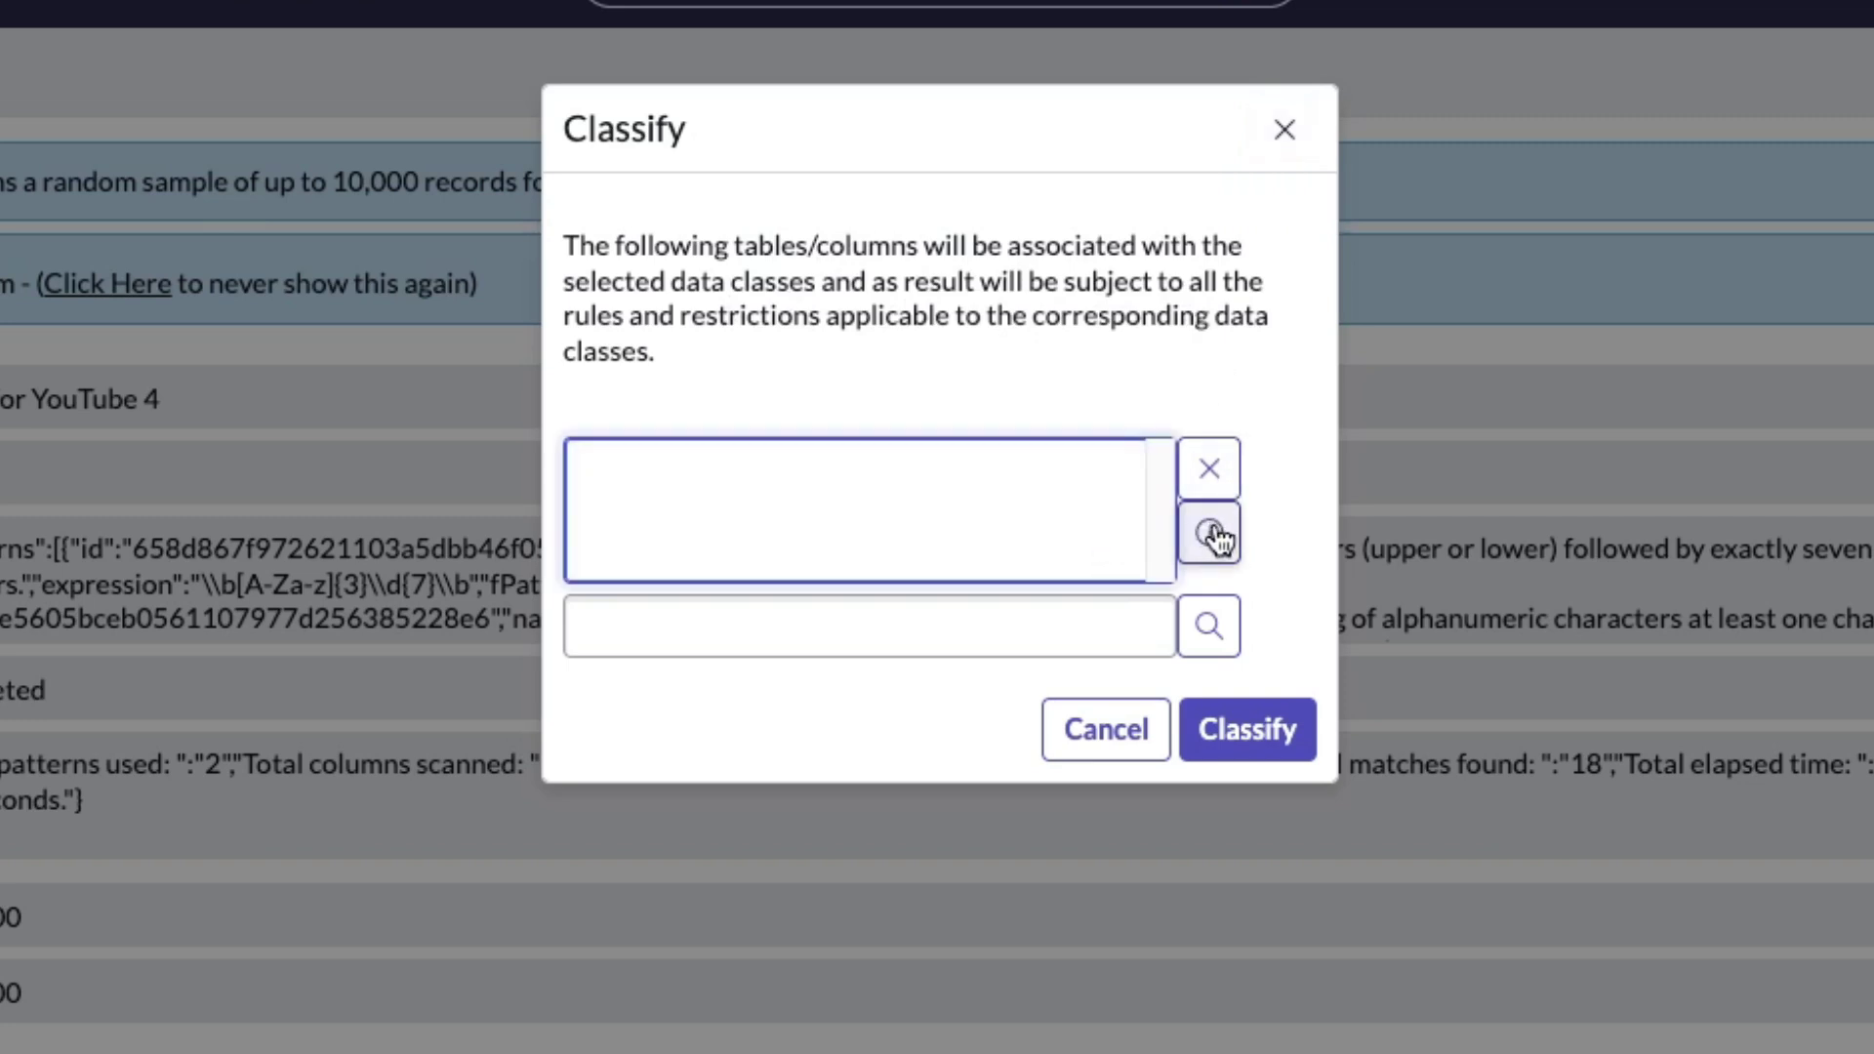
{"action": "left_click", "coordinate": [946, 527]}
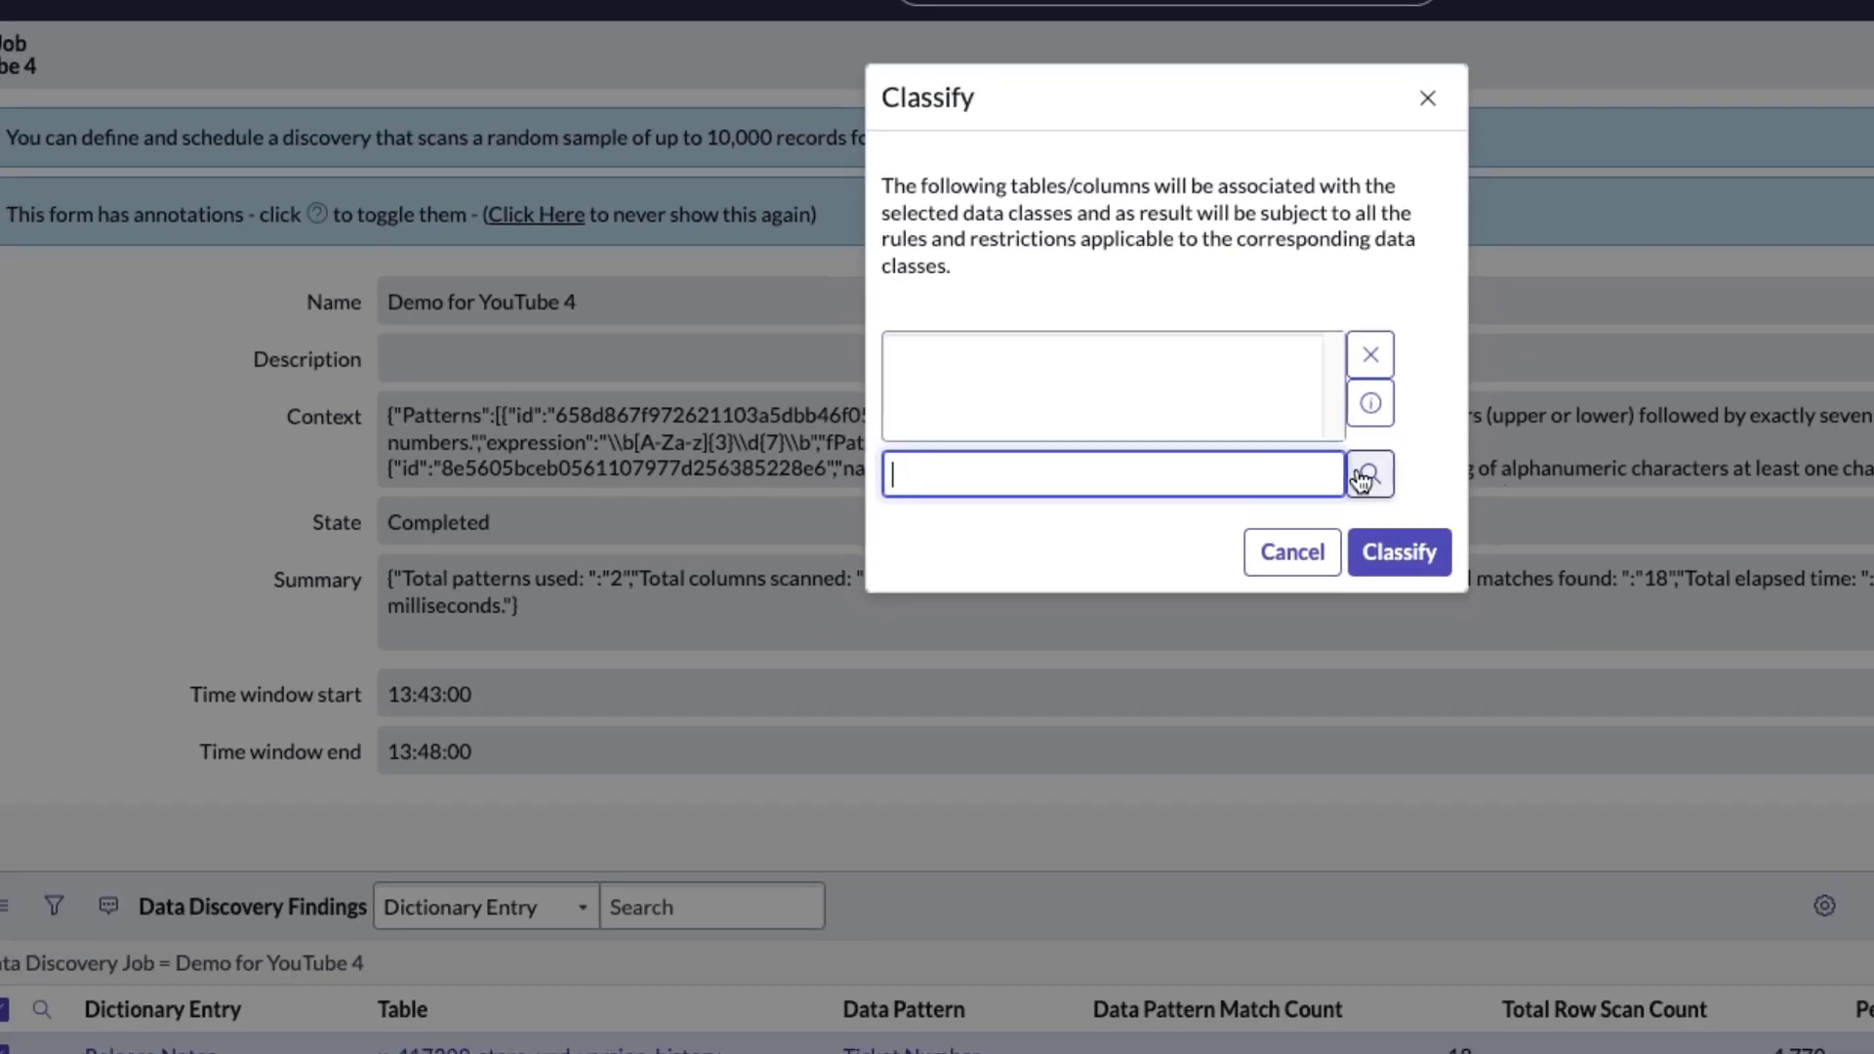
{"action": "left_click", "coordinate": [1209, 626]}
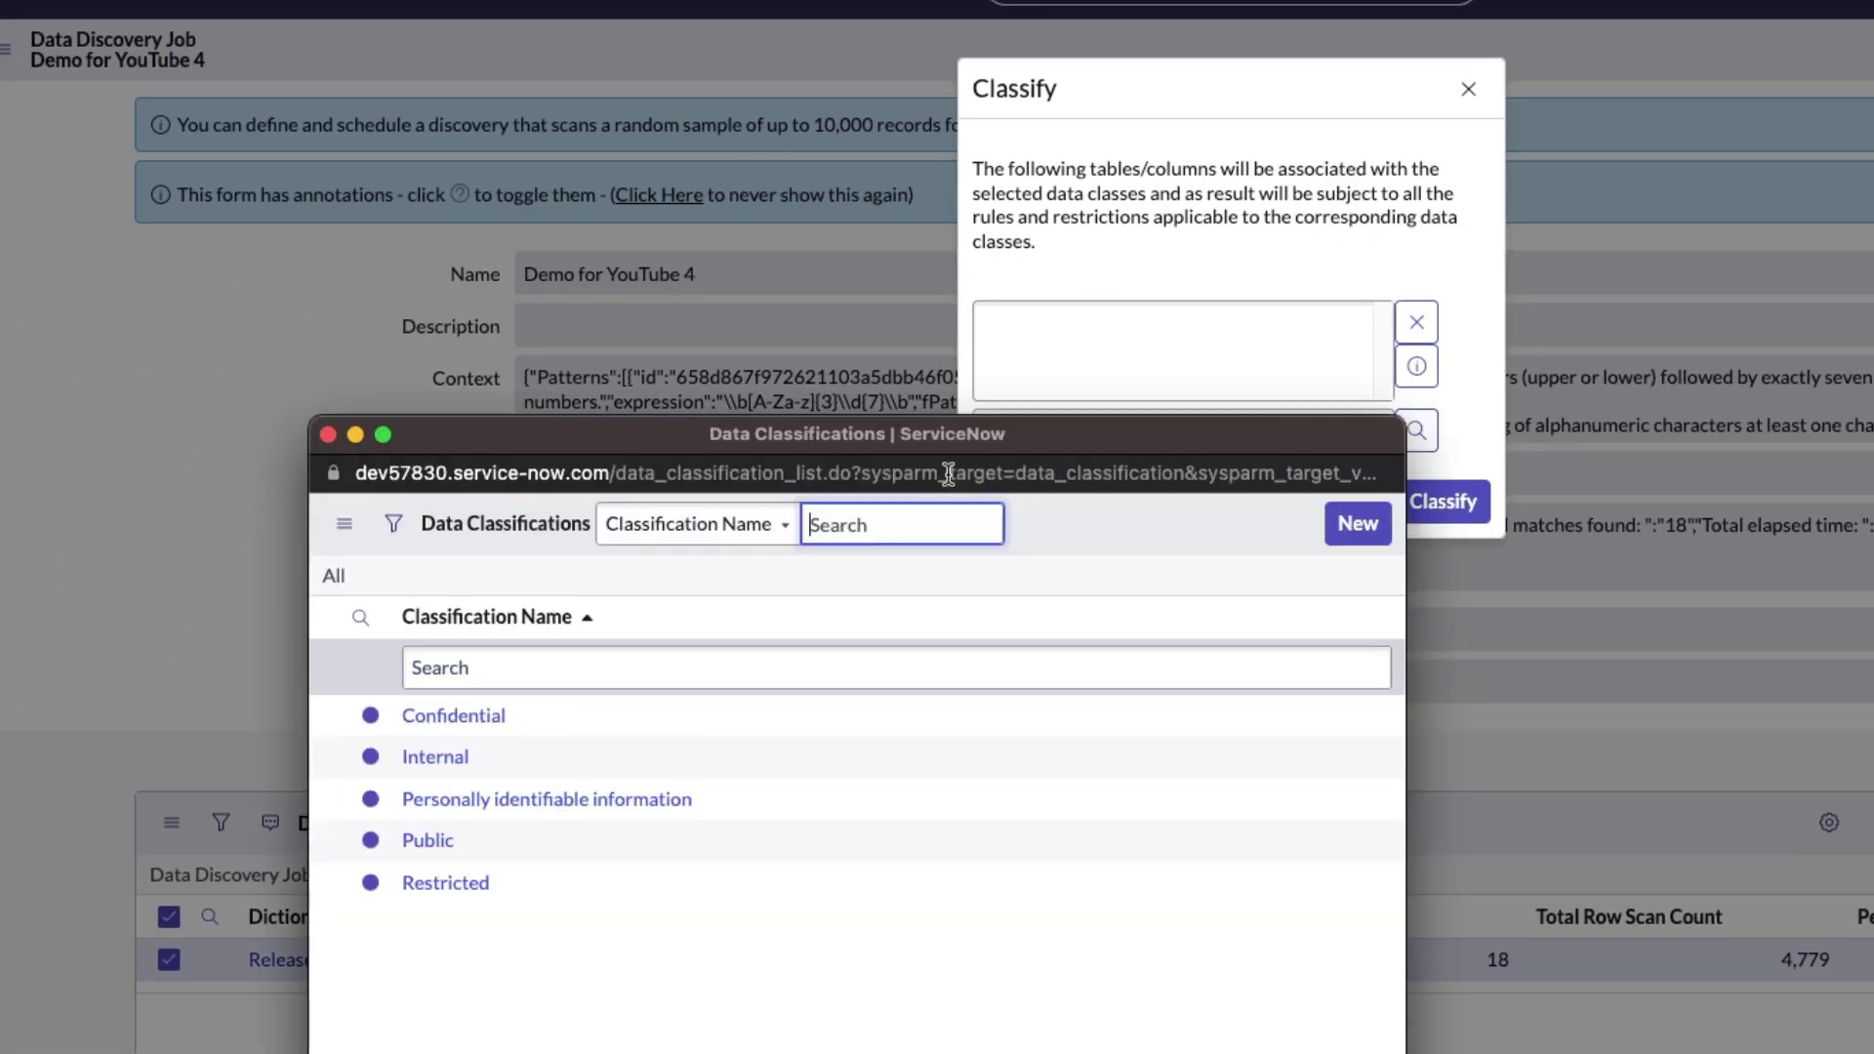
{"action": "left_click", "coordinate": [819, 473]}
{"action": "left_click_drag", "start_coordinate": [830, 440], "coordinate": [557, 0]}
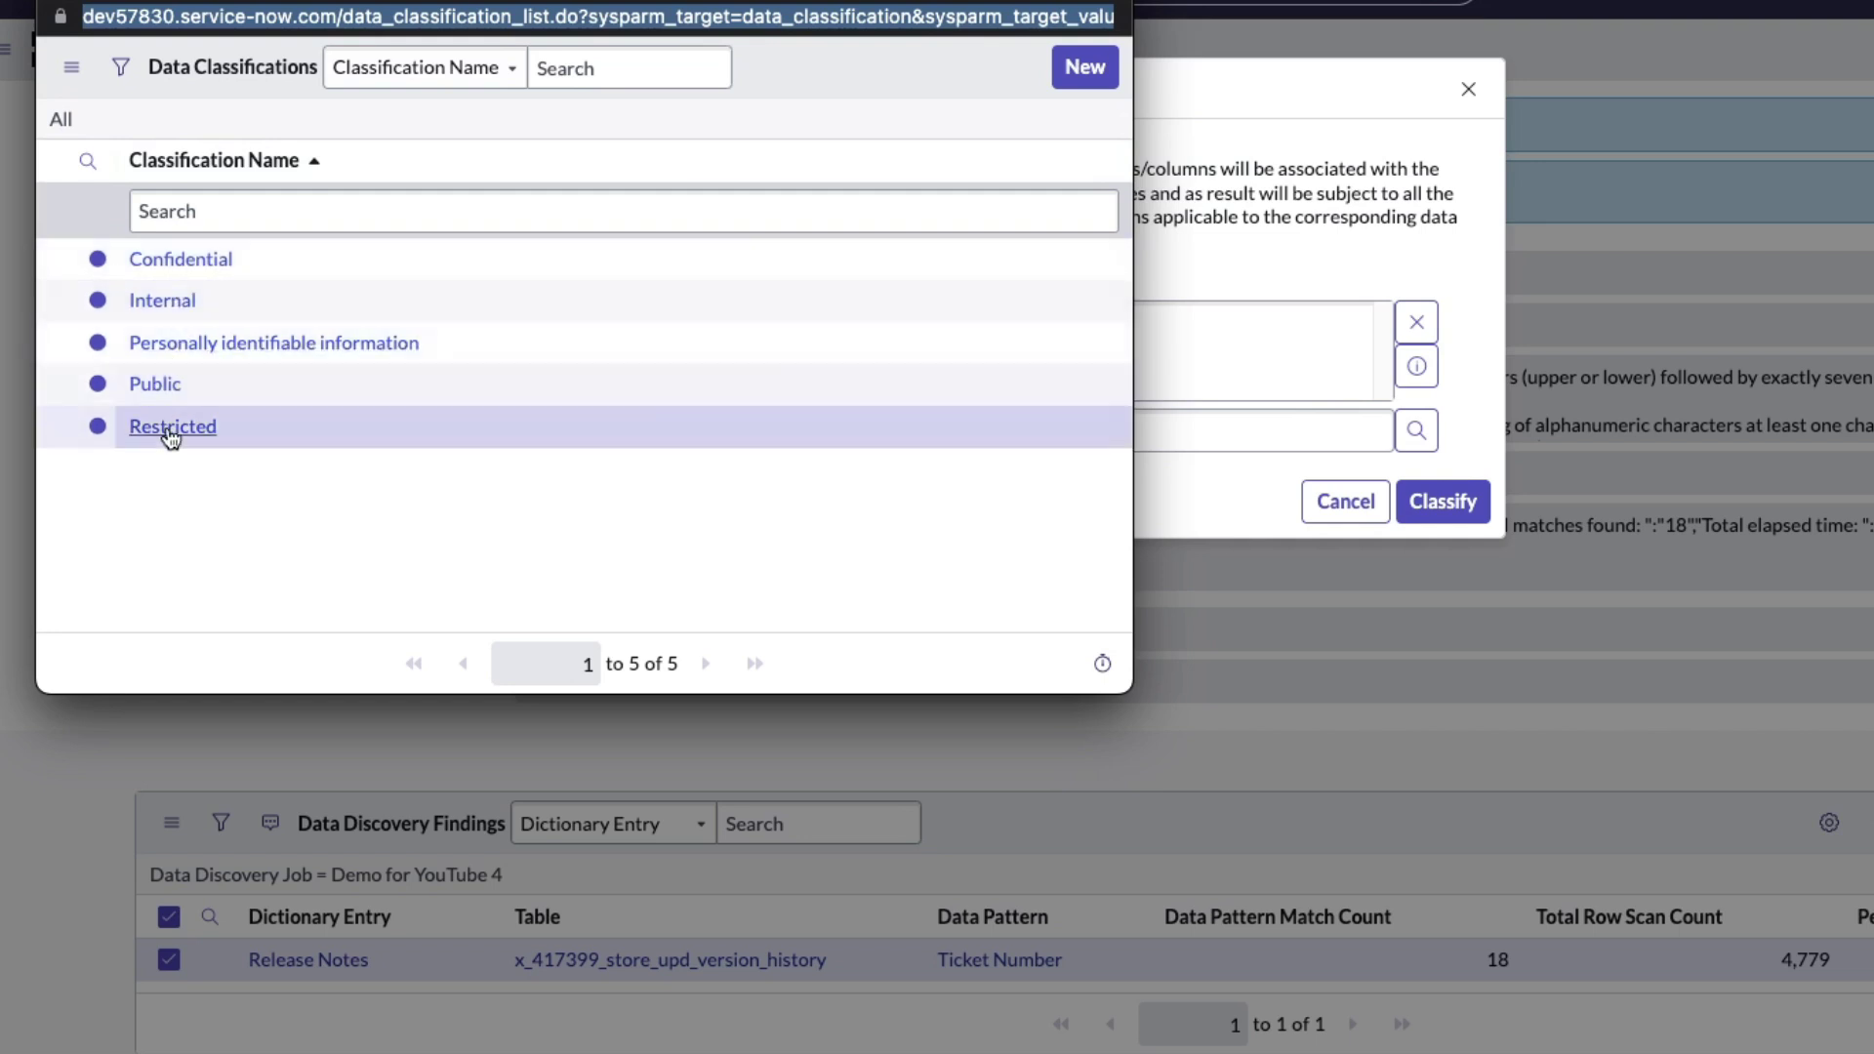
{"action": "left_click", "coordinate": [162, 391]}
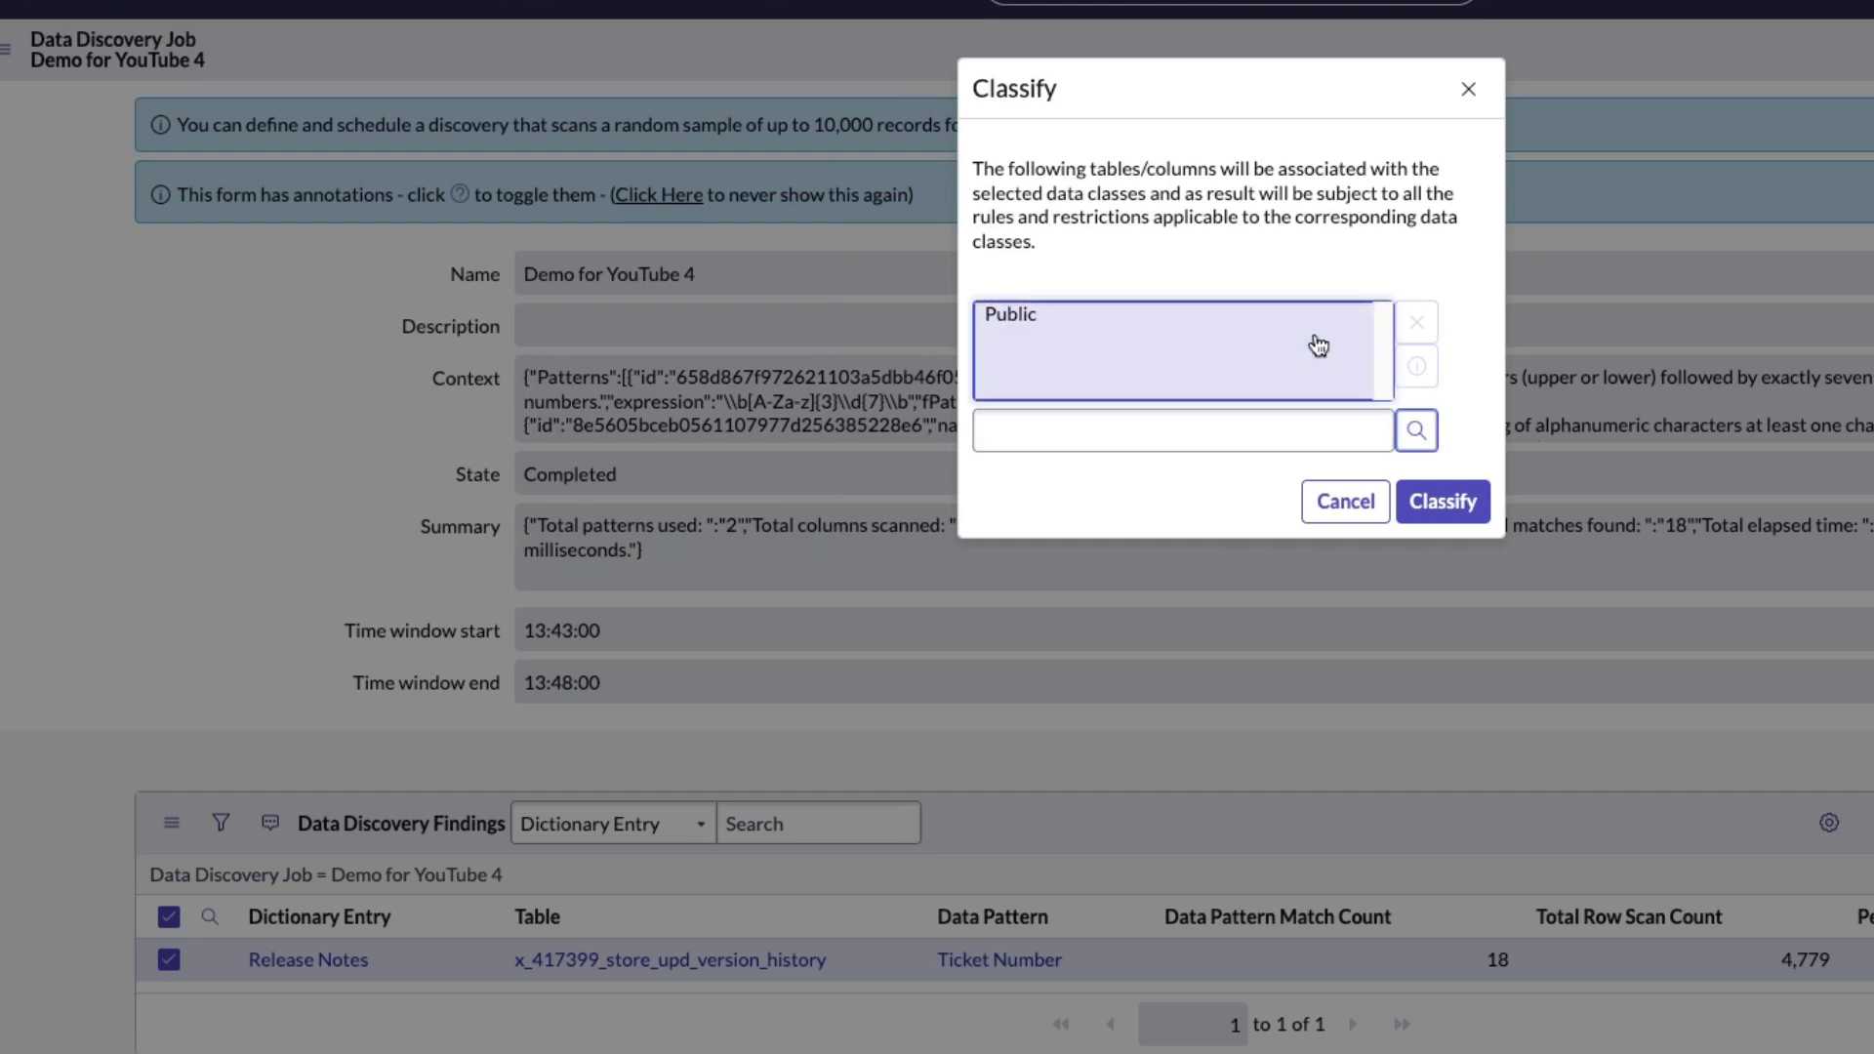
{"action": "left_click", "coordinate": [1225, 322]}
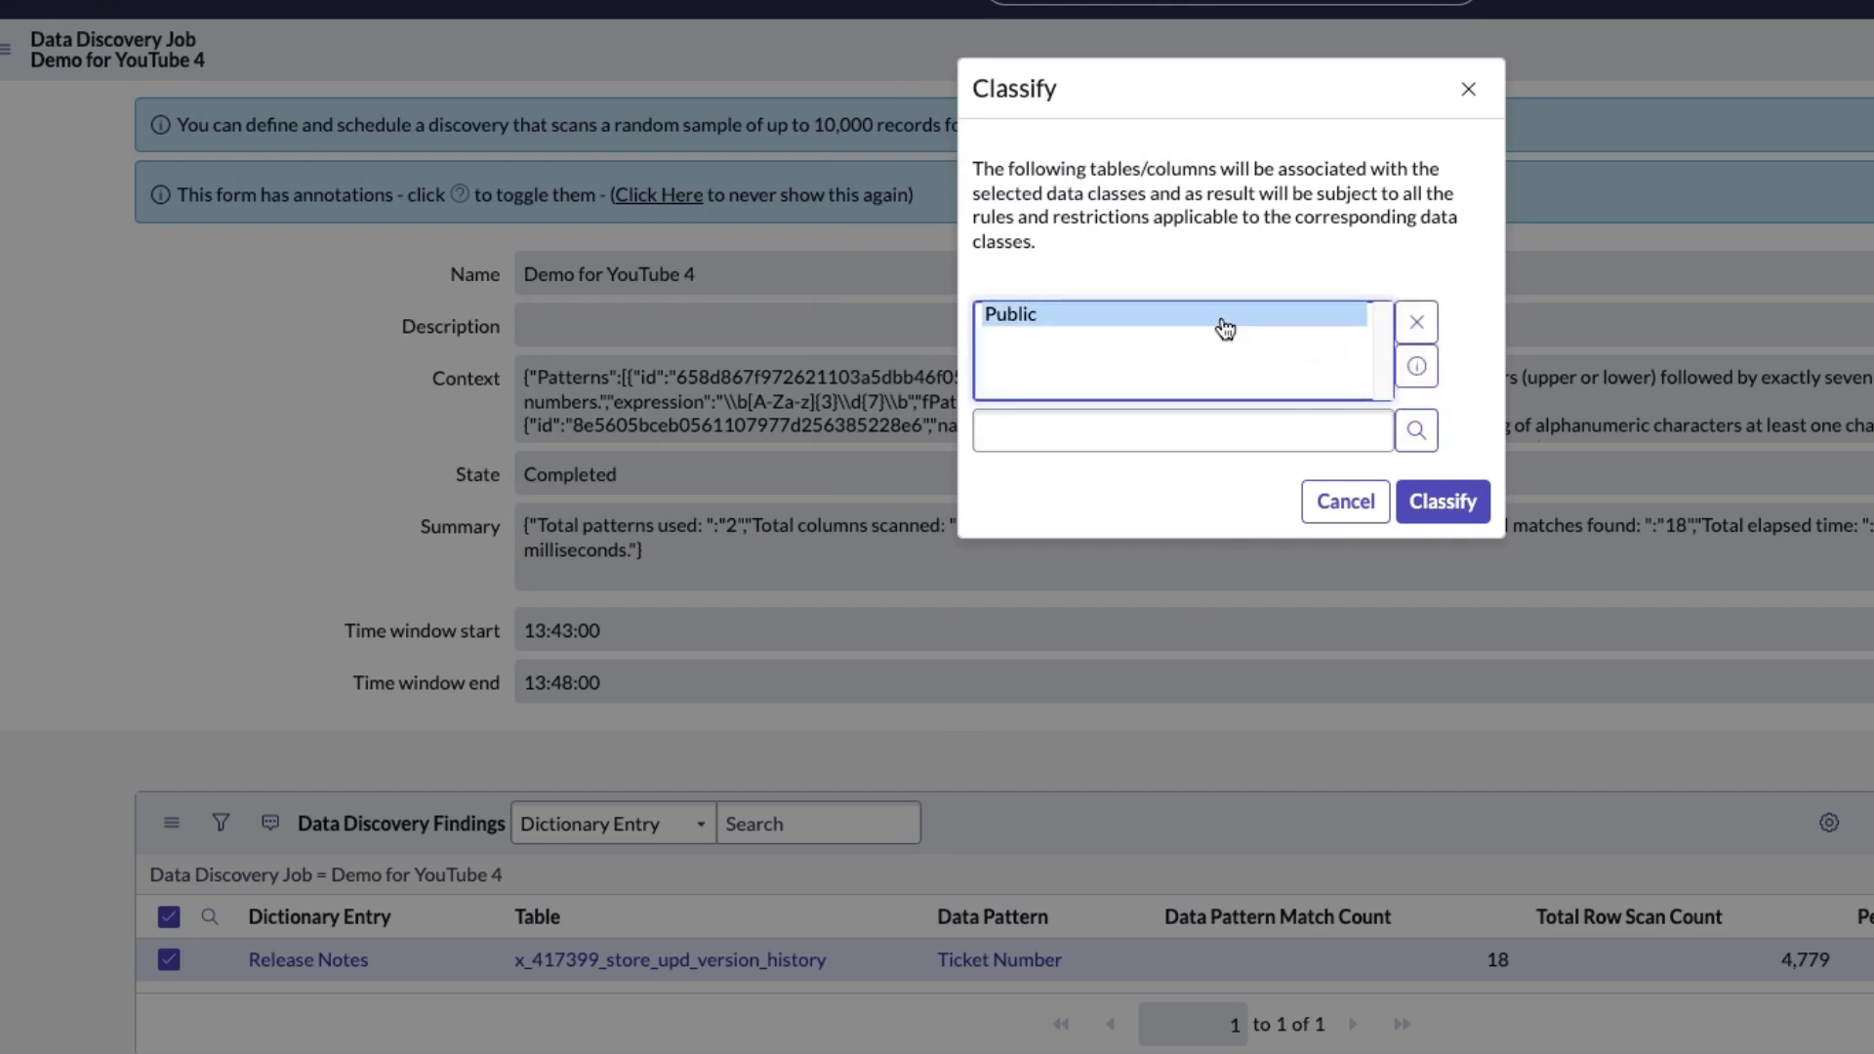
{"action": "left_click", "coordinate": [1417, 322]}
{"action": "left_click", "coordinate": [1416, 430]}
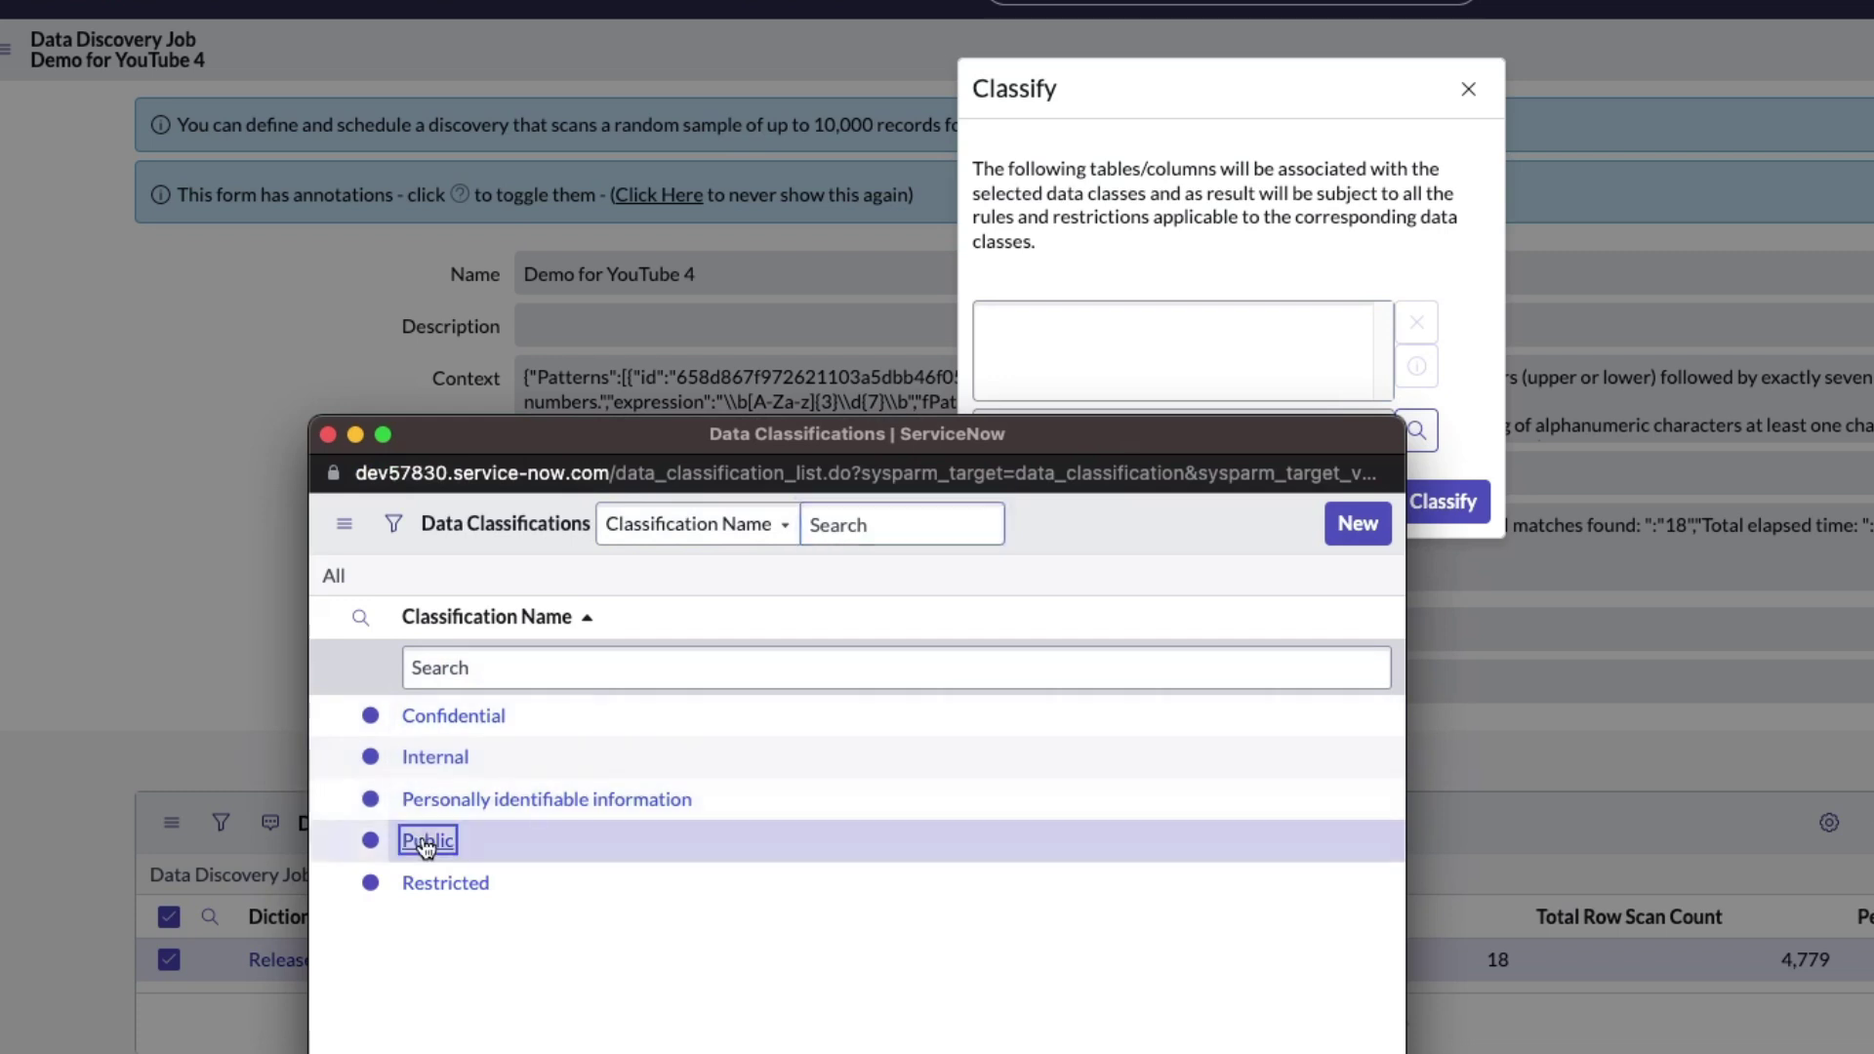
{"action": "left_click", "coordinate": [426, 843]}
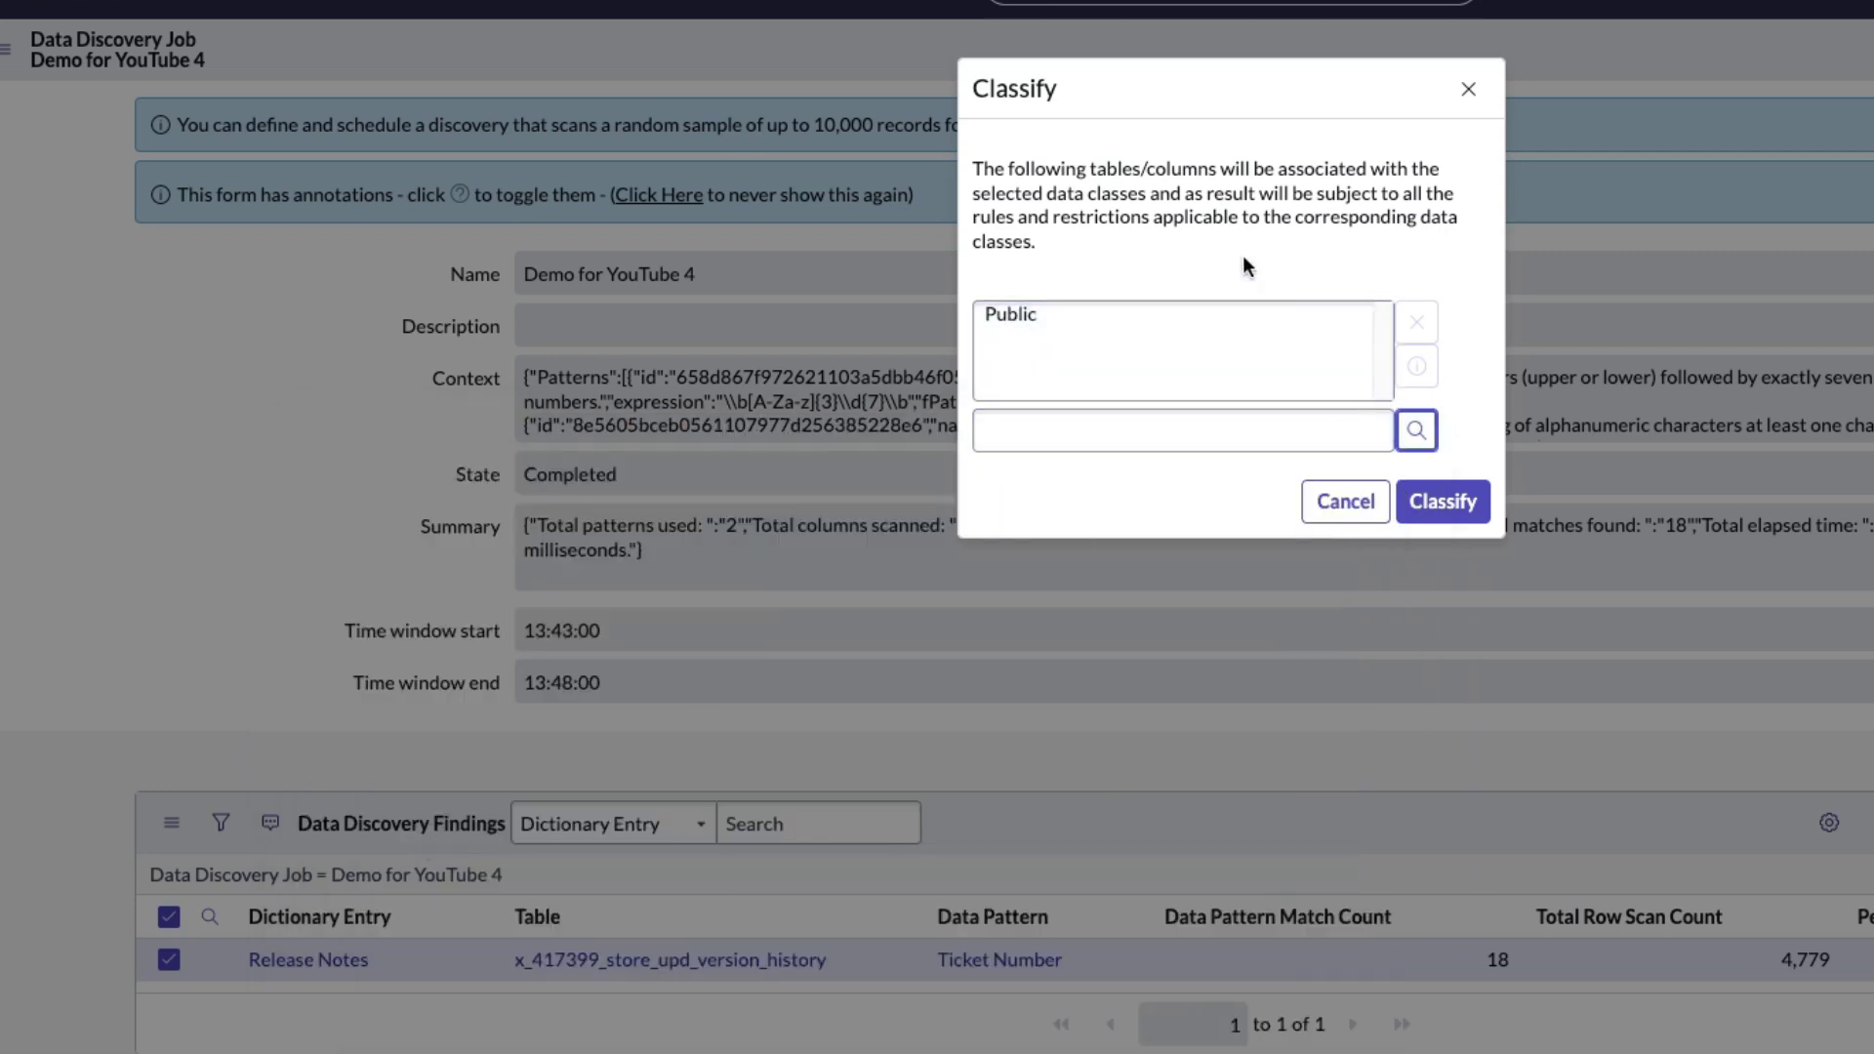
{"action": "left_click", "coordinate": [1433, 504]}
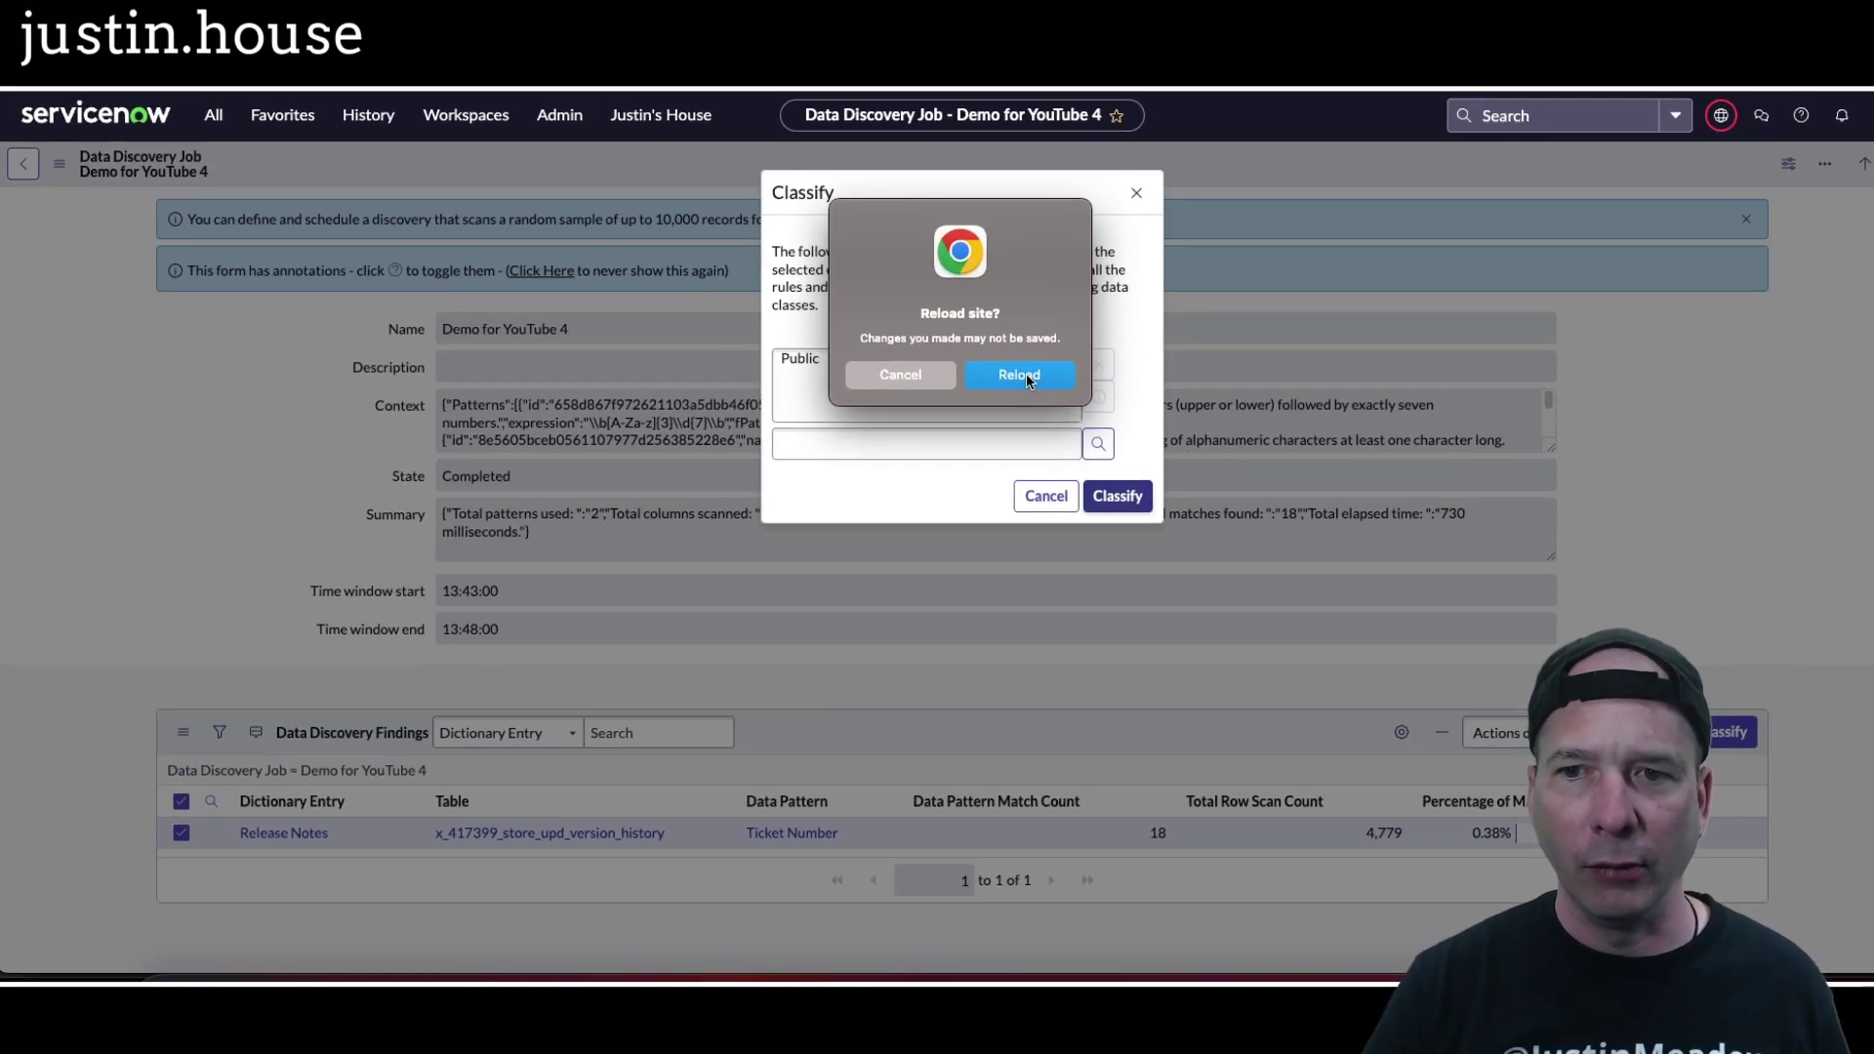
Reload, verify the finding is Classified in Data Discovery Findings, then open the Data Discovery dashboard
{"action": "left_click", "coordinate": [1021, 375]}
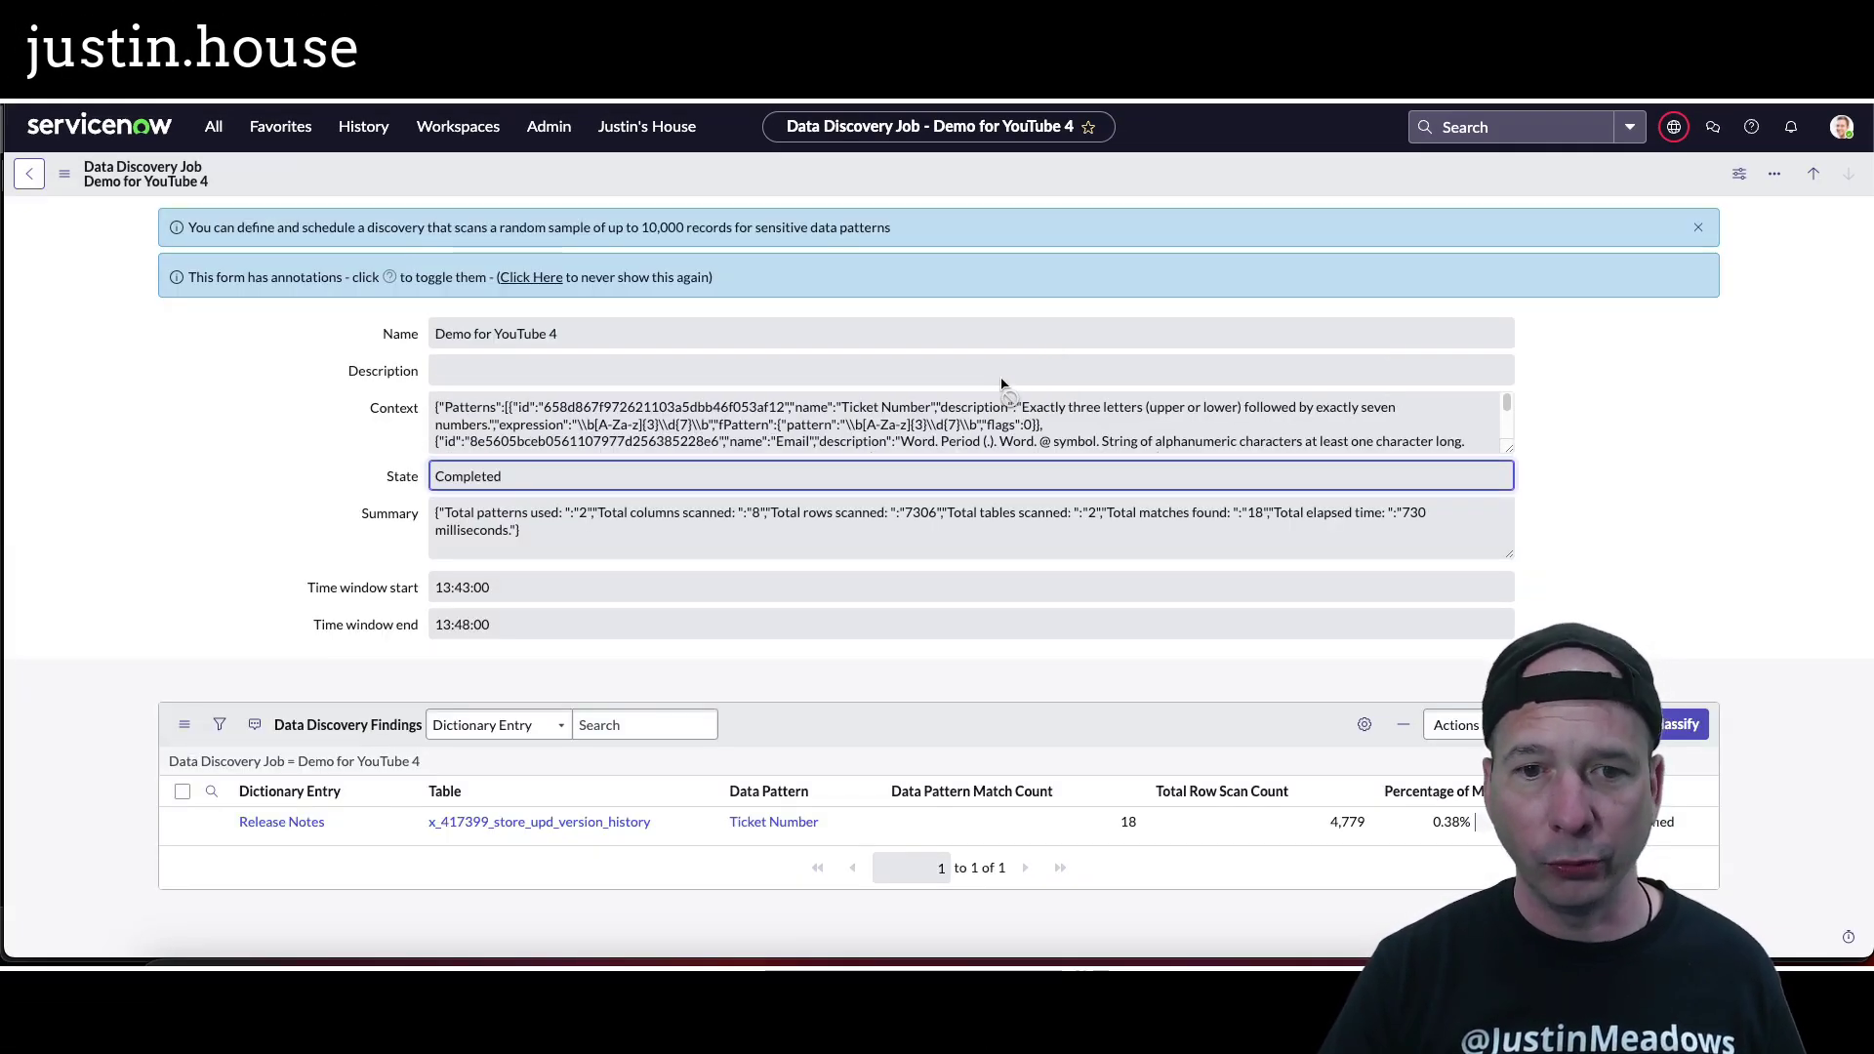
{"action": "scroll", "coordinate": [967, 422], "scroll_direction": "down", "scroll_amount": 5}
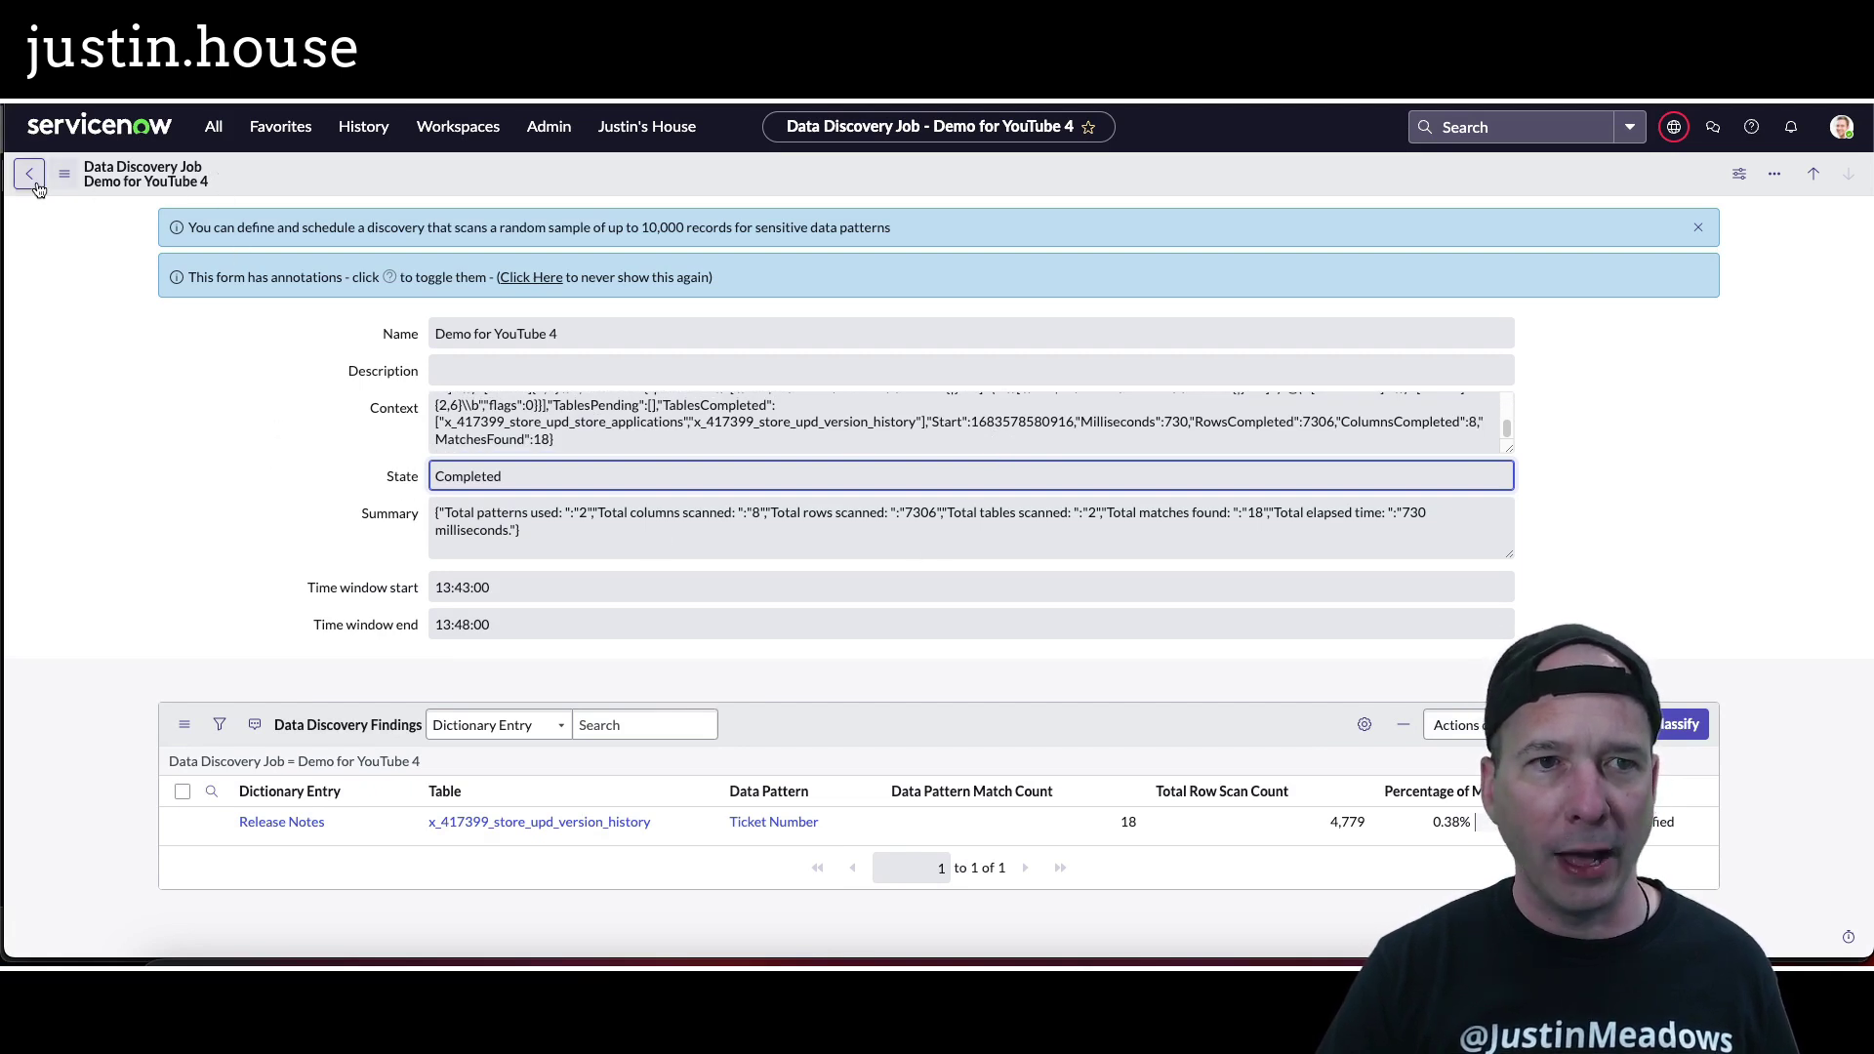
{"action": "left_click", "coordinate": [213, 129]}
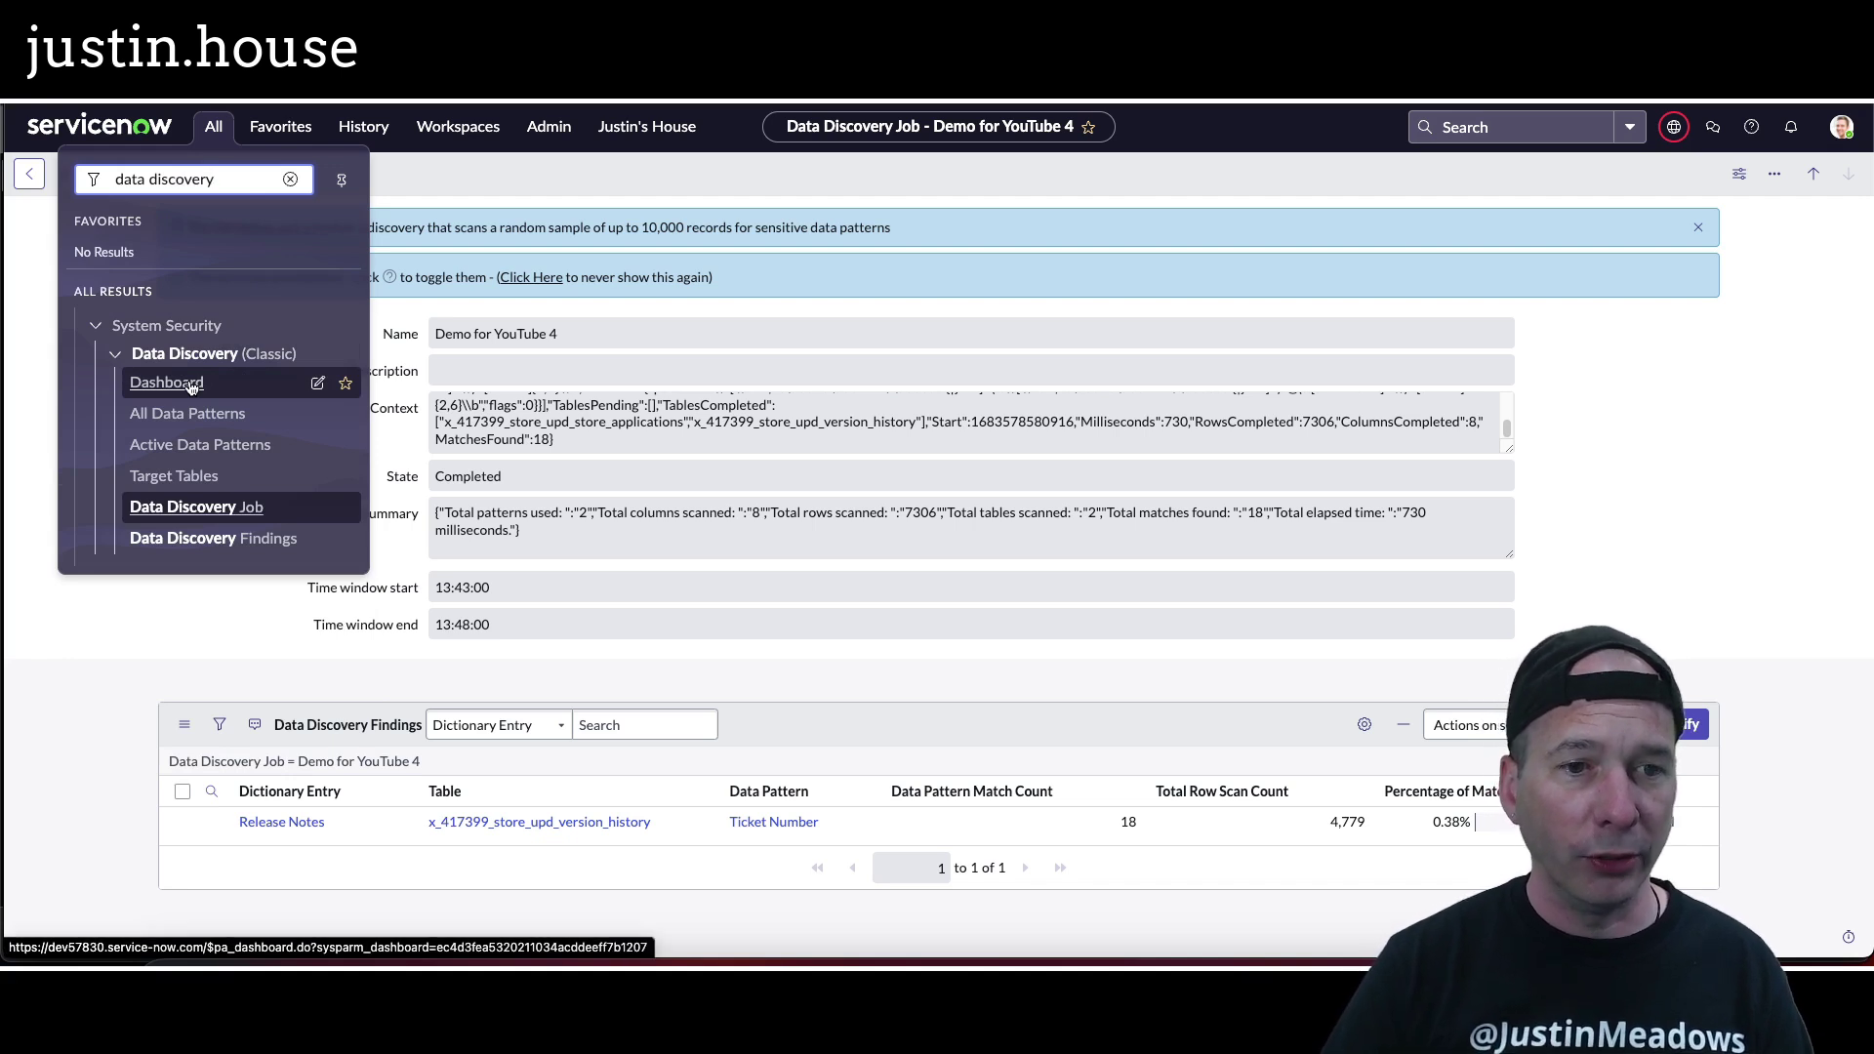
{"action": "left_click", "coordinate": [211, 538]}
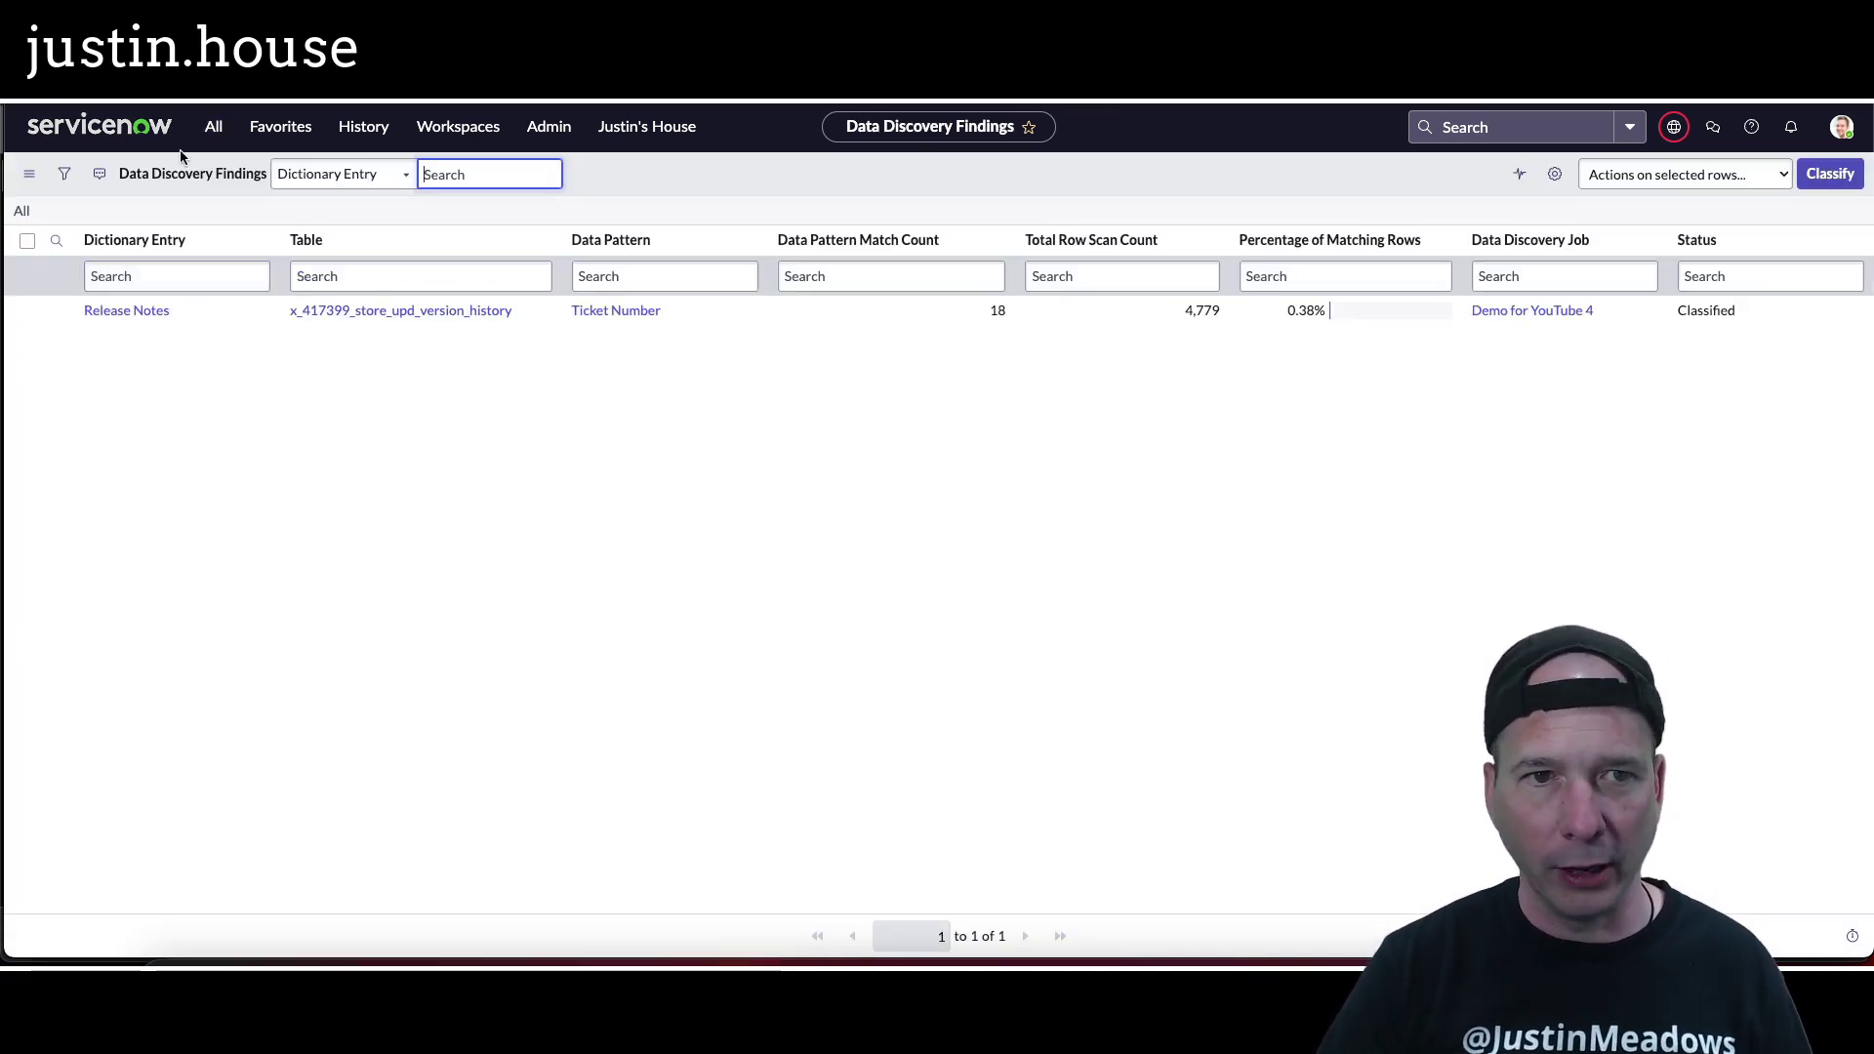
{"action": "left_click", "coordinate": [212, 127]}
{"action": "left_click", "coordinate": [185, 387]}
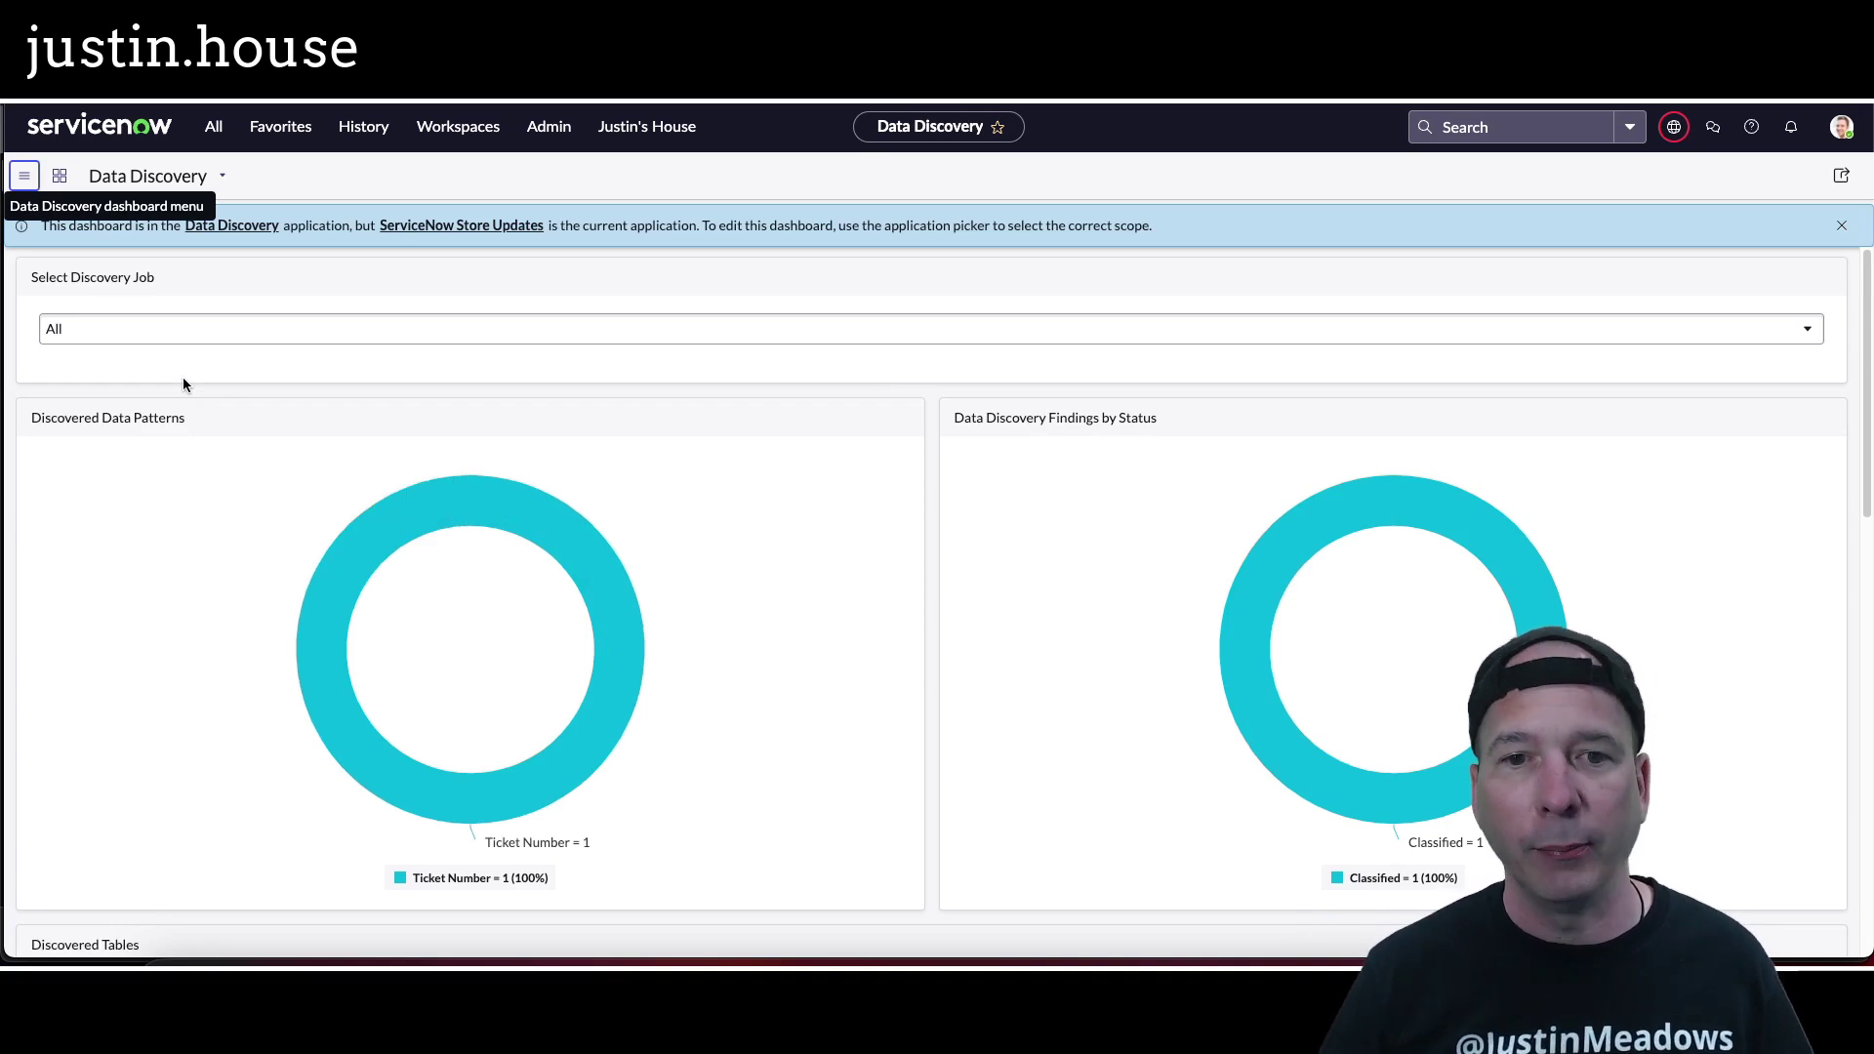
{"action": "left_click", "coordinate": [695, 332]}
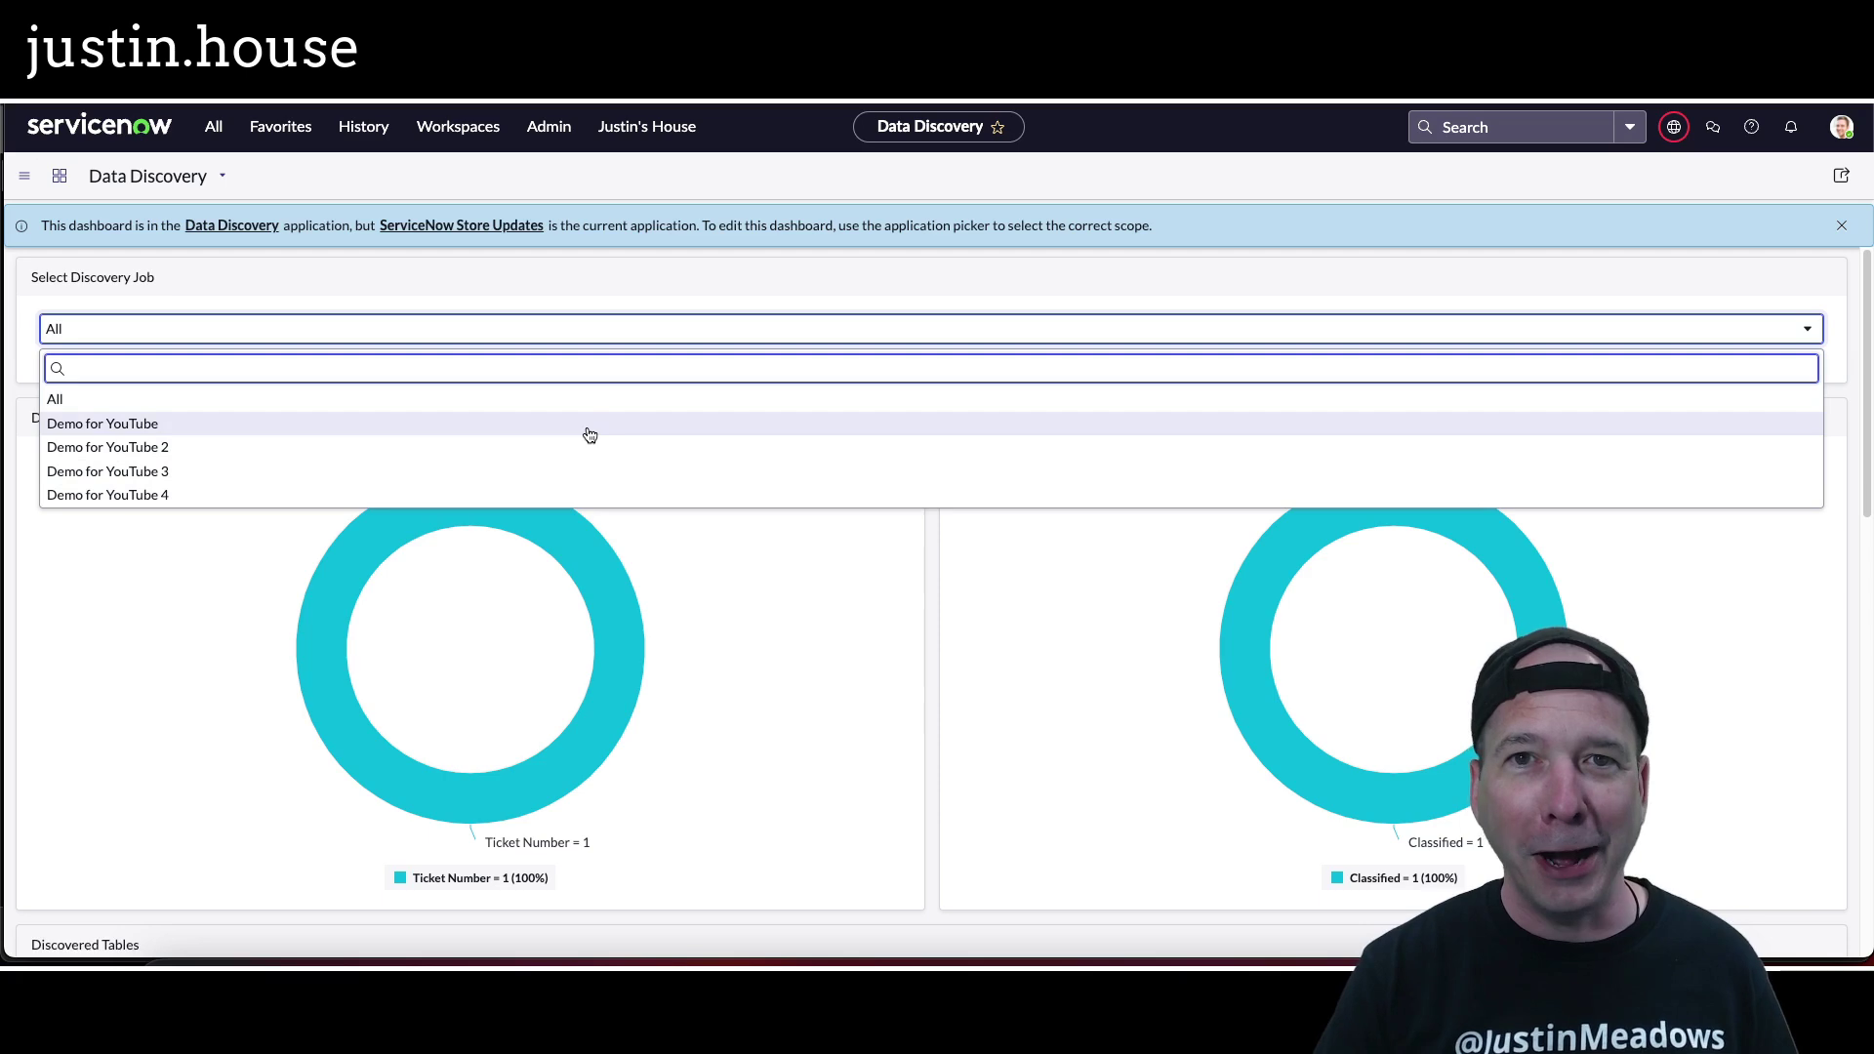
{"action": "left_click", "coordinate": [425, 303]}
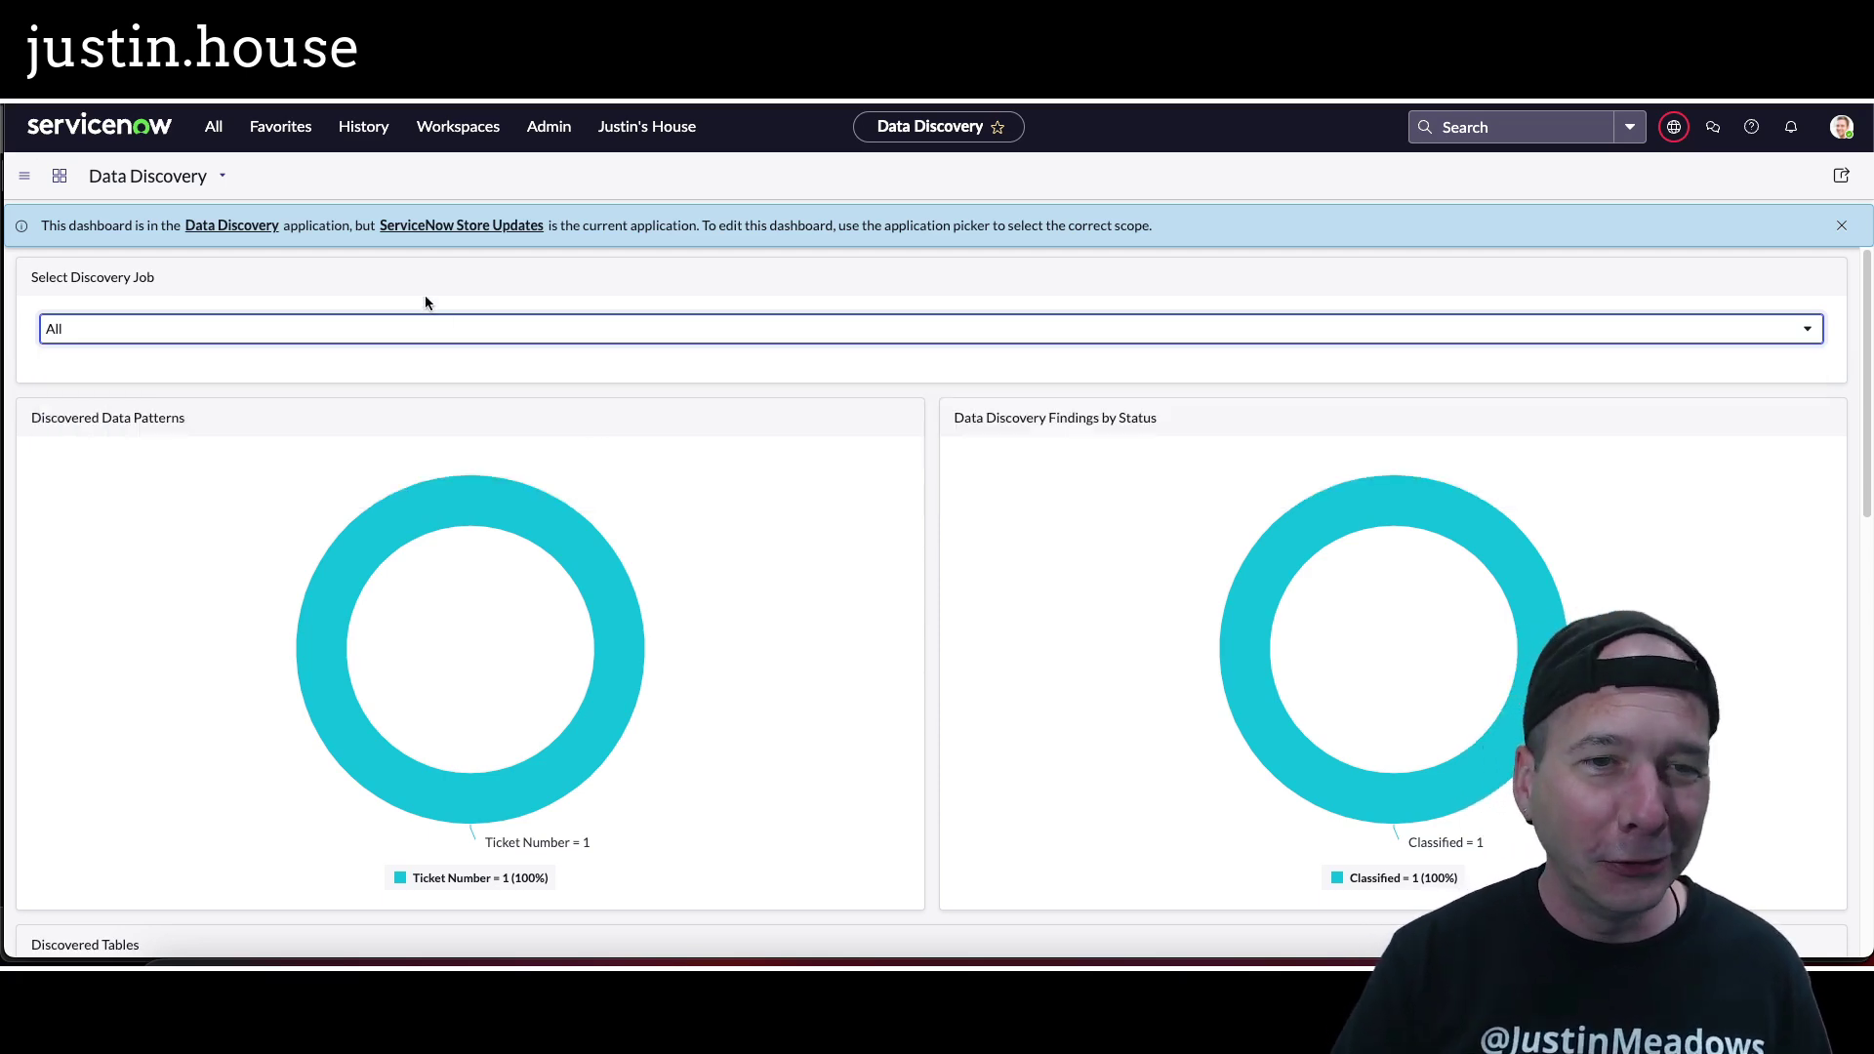
{"action": "scroll", "coordinate": [418, 424], "scroll_direction": "down", "scroll_amount": 5}
{"action": "scroll", "coordinate": [420, 459], "scroll_direction": "up", "scroll_amount": 5}
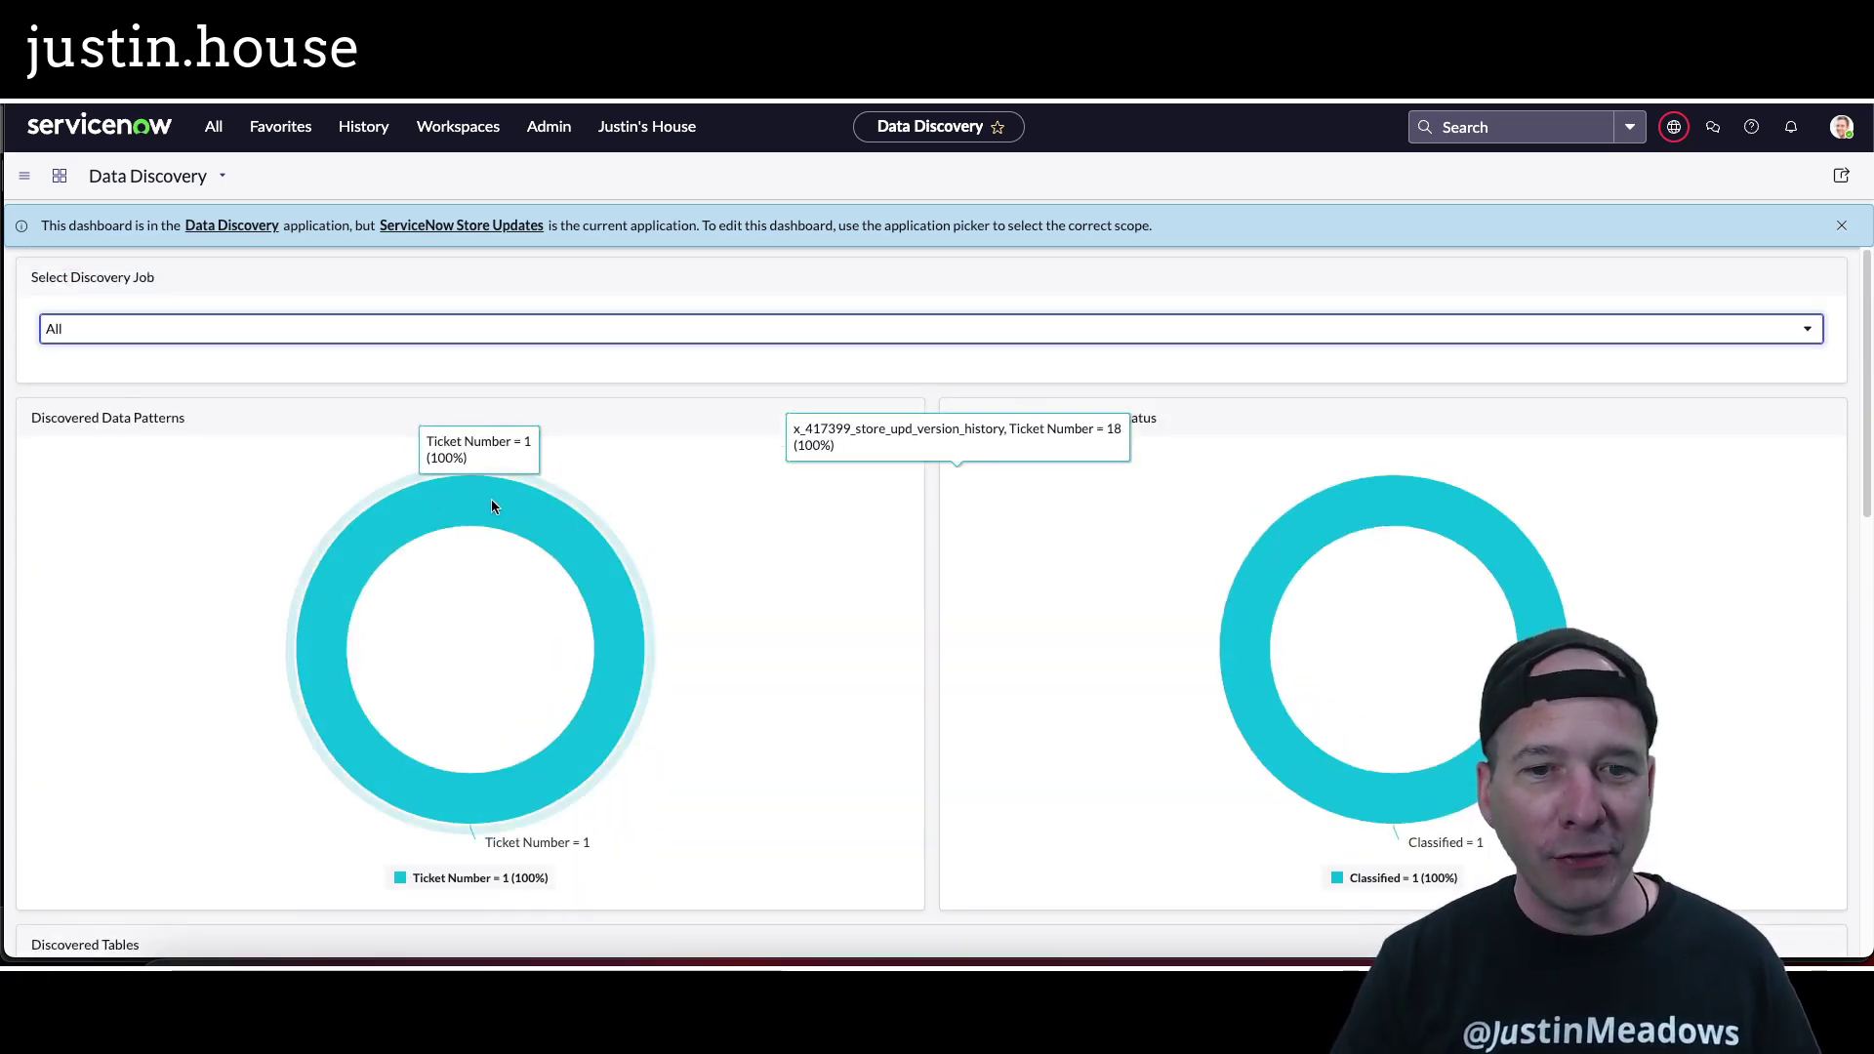
{"action": "scroll", "coordinate": [699, 557], "scroll_direction": "down", "scroll_amount": 1}
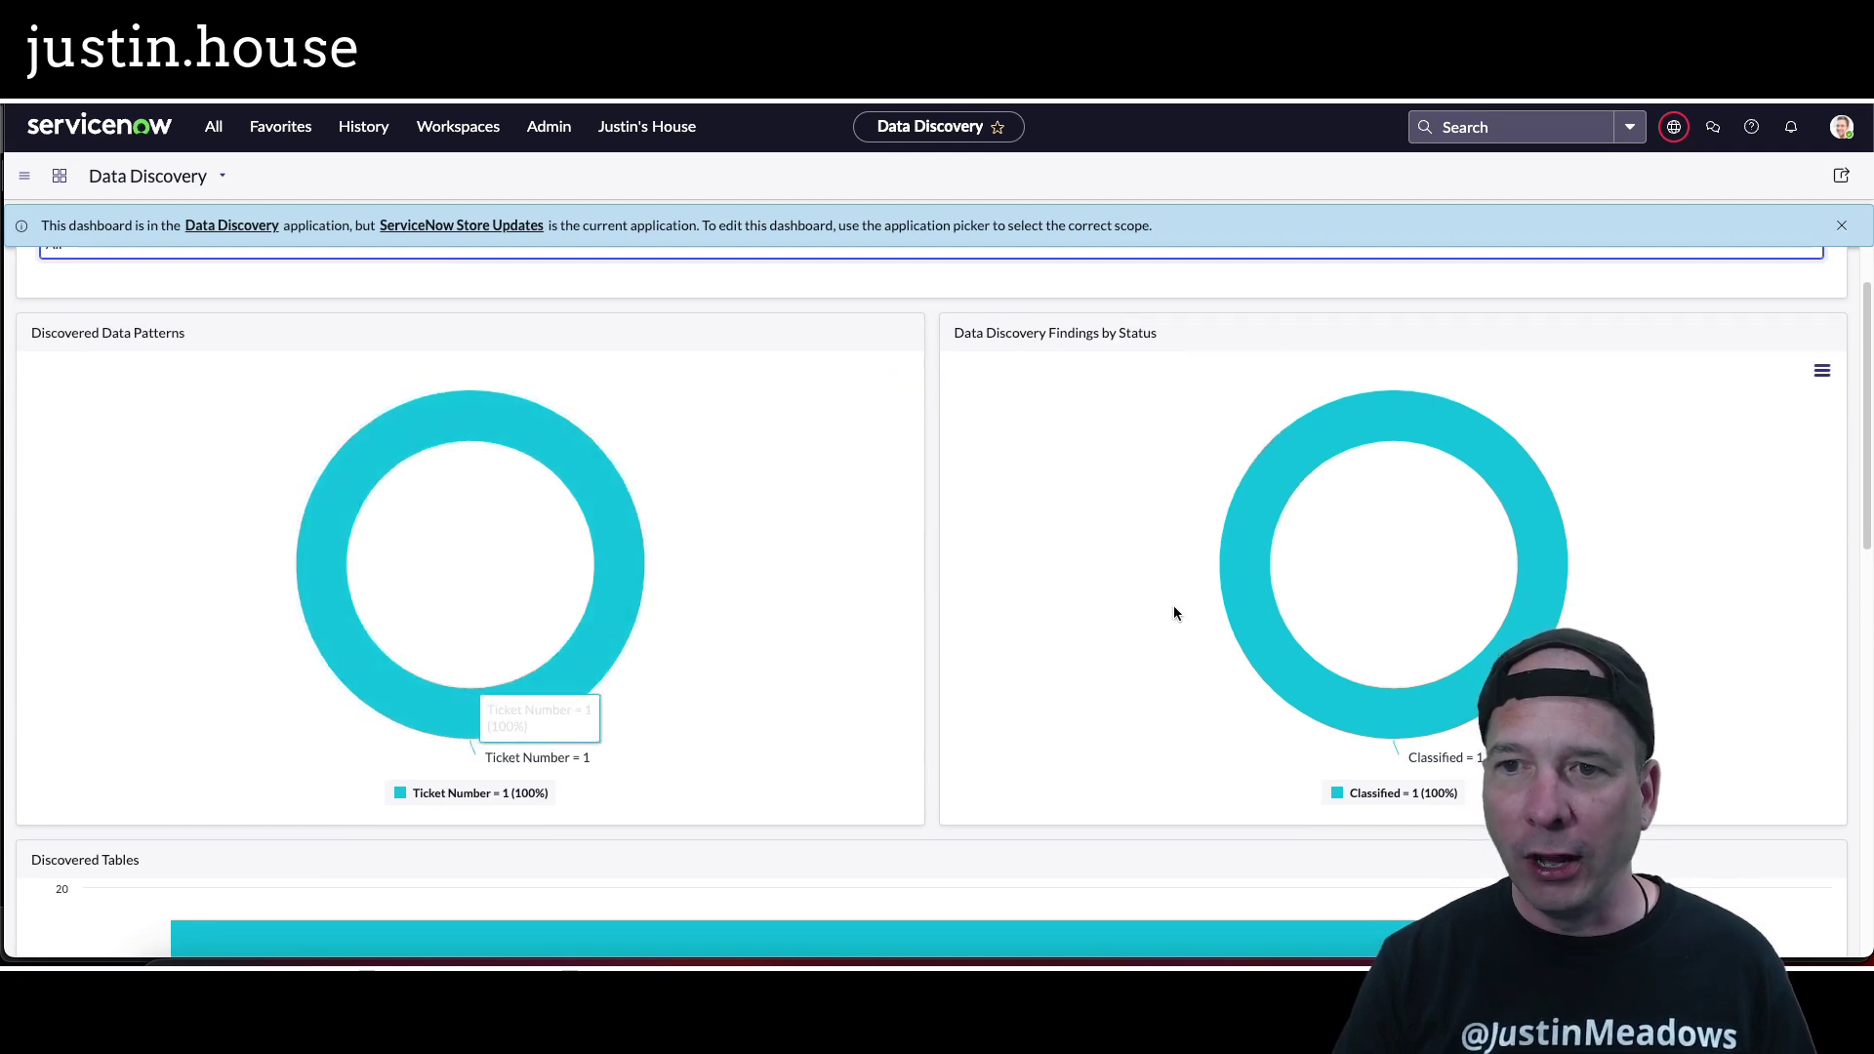
{"action": "scroll", "coordinate": [1248, 559], "scroll_direction": "down", "scroll_amount": 5}
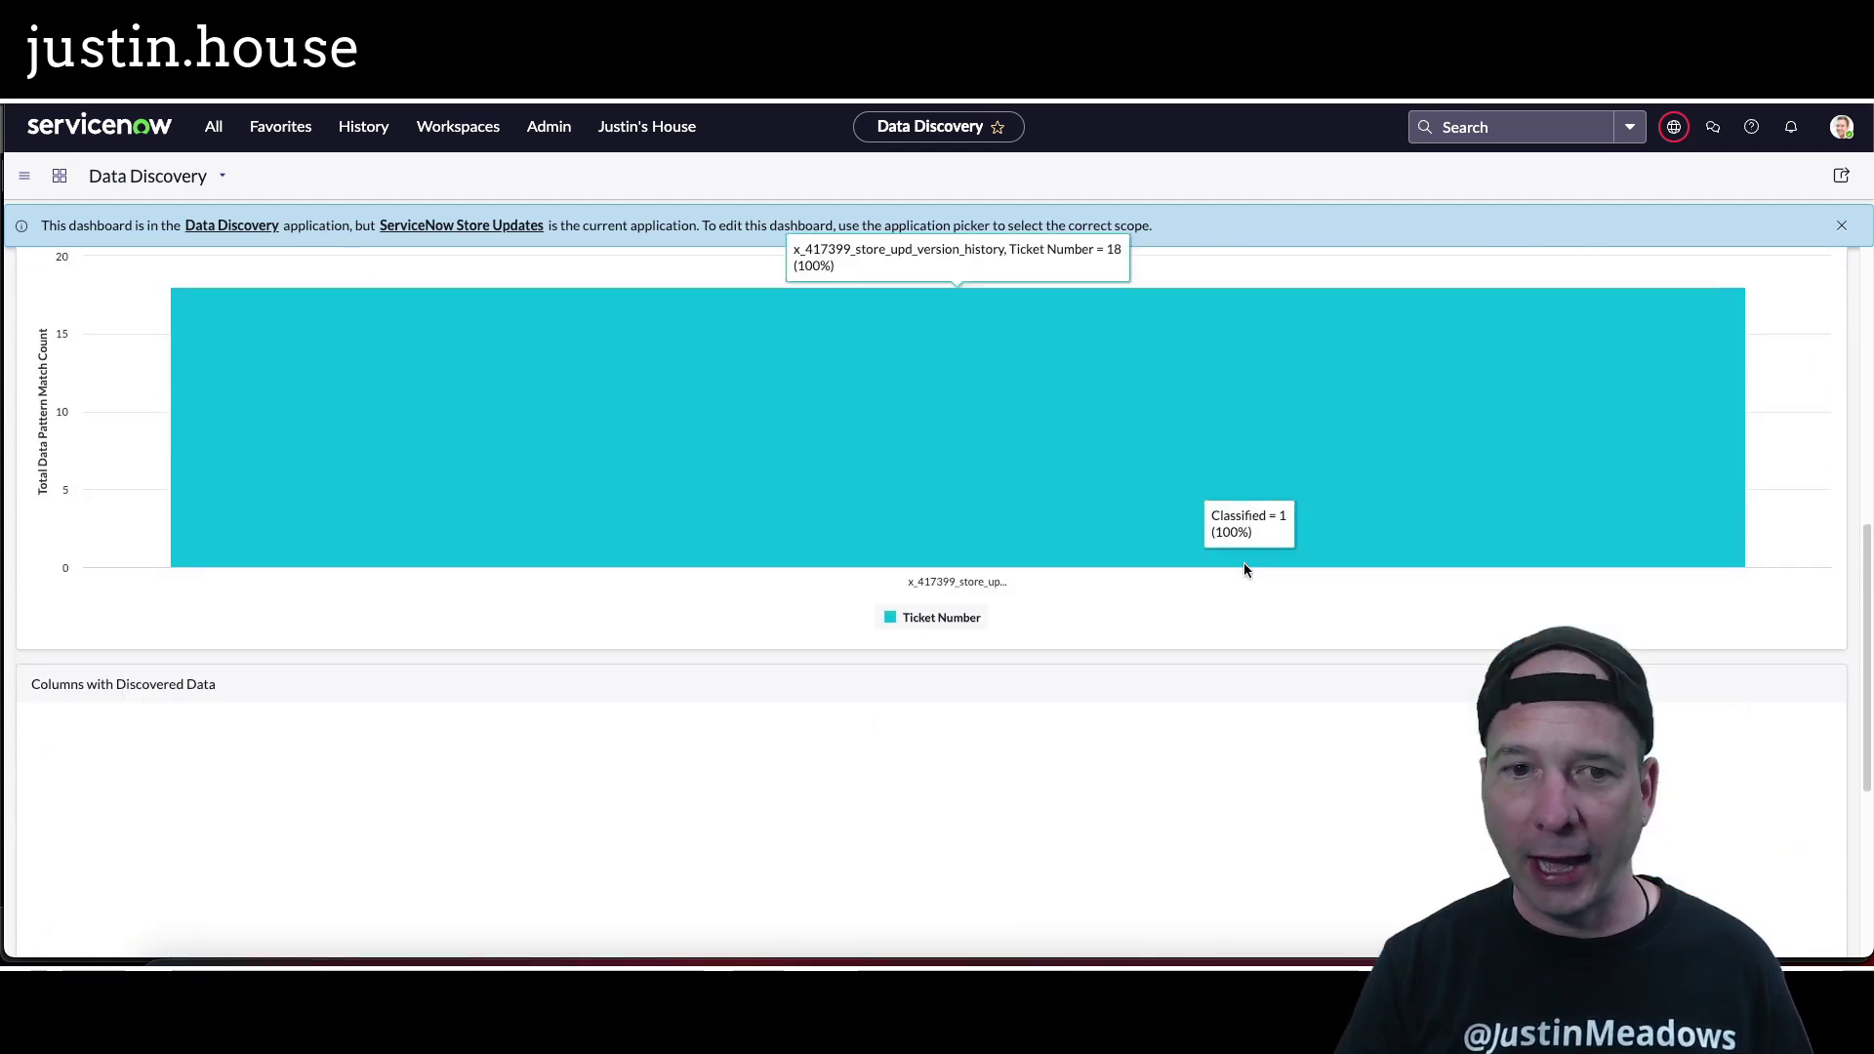
{"action": "scroll", "coordinate": [494, 498], "scroll_direction": "up", "scroll_amount": 1}
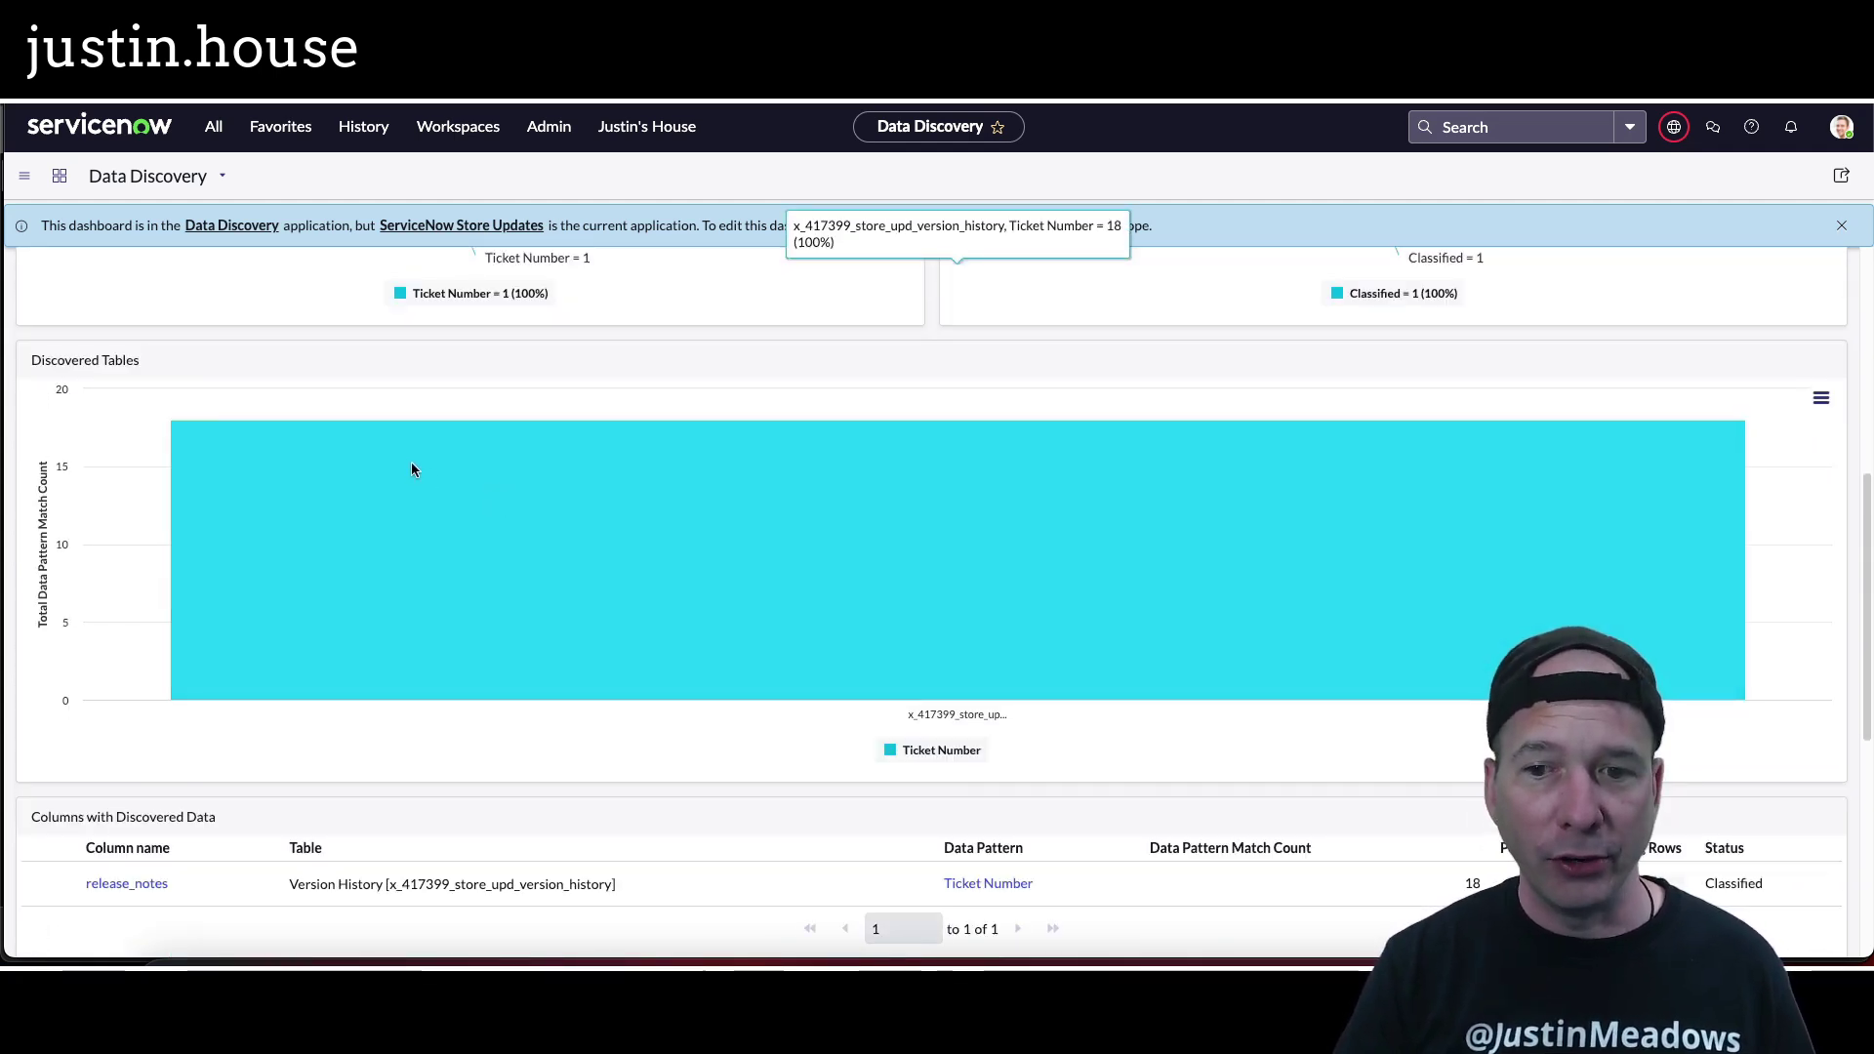
{"action": "scroll", "coordinate": [420, 469], "scroll_direction": "down", "scroll_amount": 1}
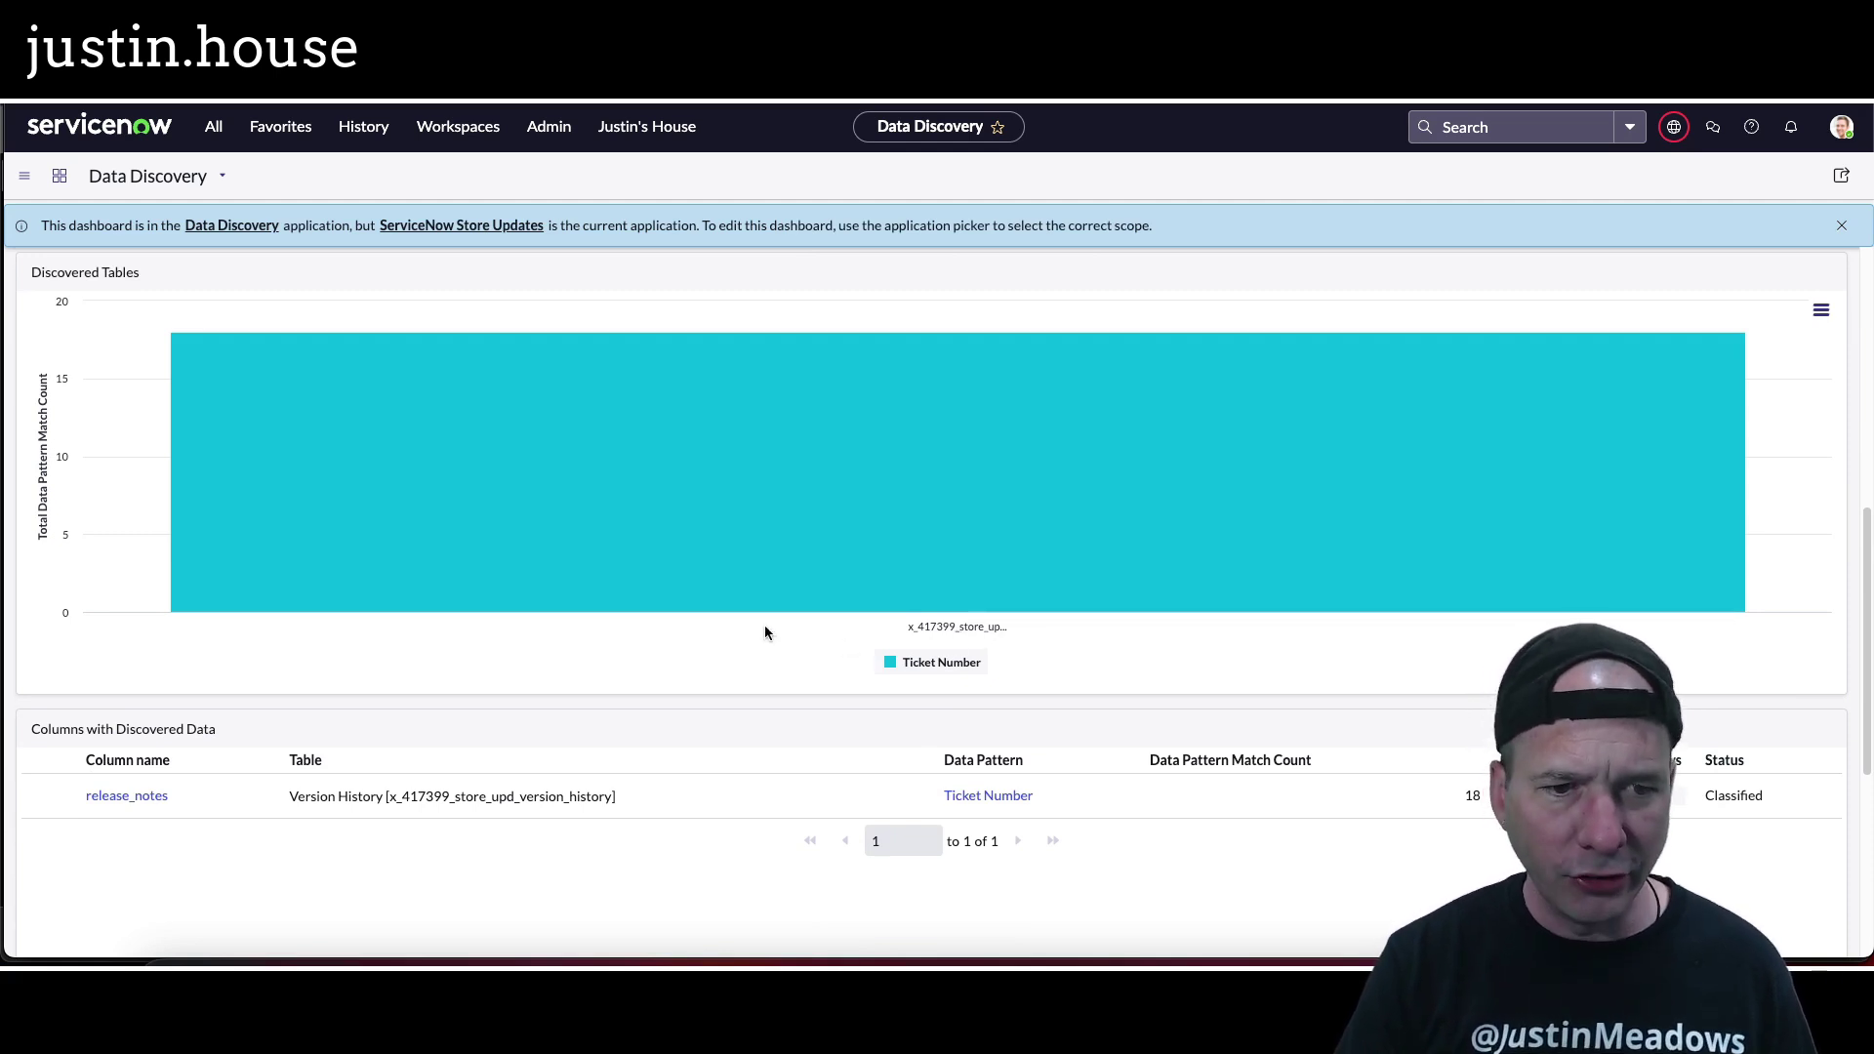
{"action": "scroll", "coordinate": [527, 586], "scroll_direction": "down", "scroll_amount": 5}
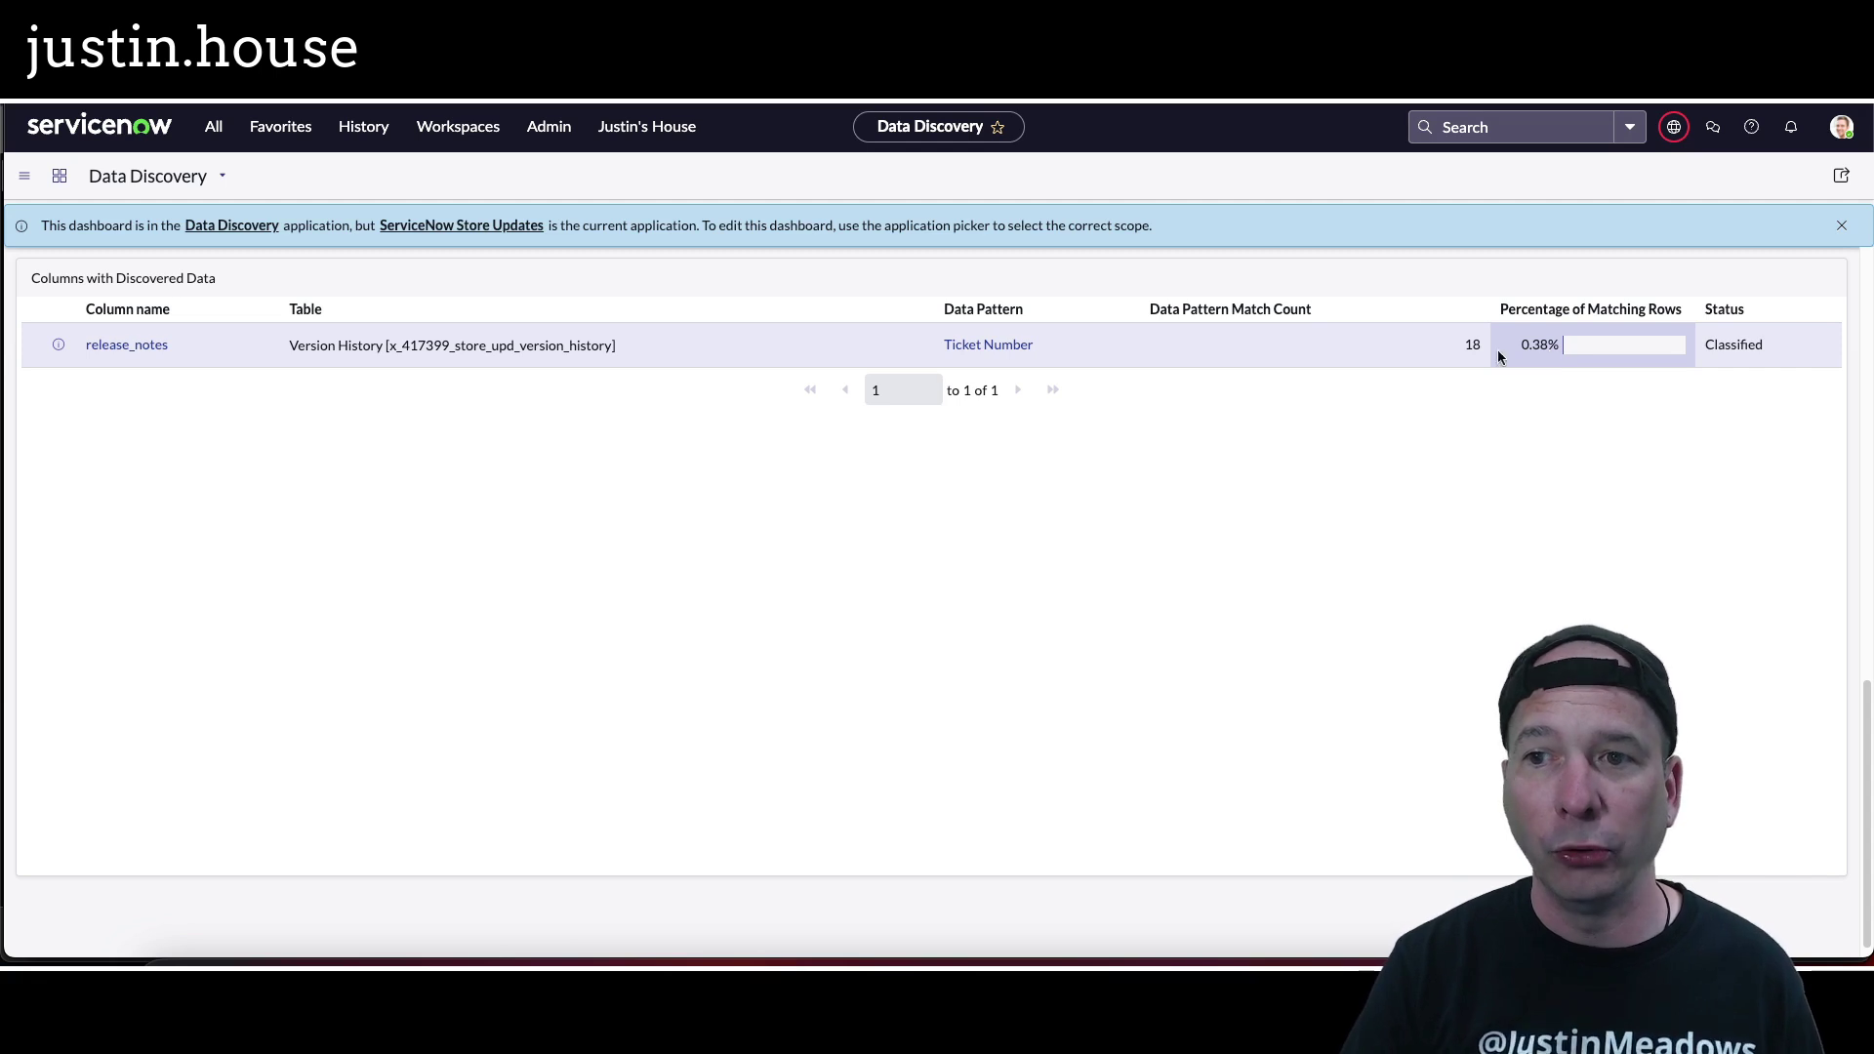
{"action": "scroll", "coordinate": [757, 642], "scroll_direction": "up", "scroll_amount": 10}
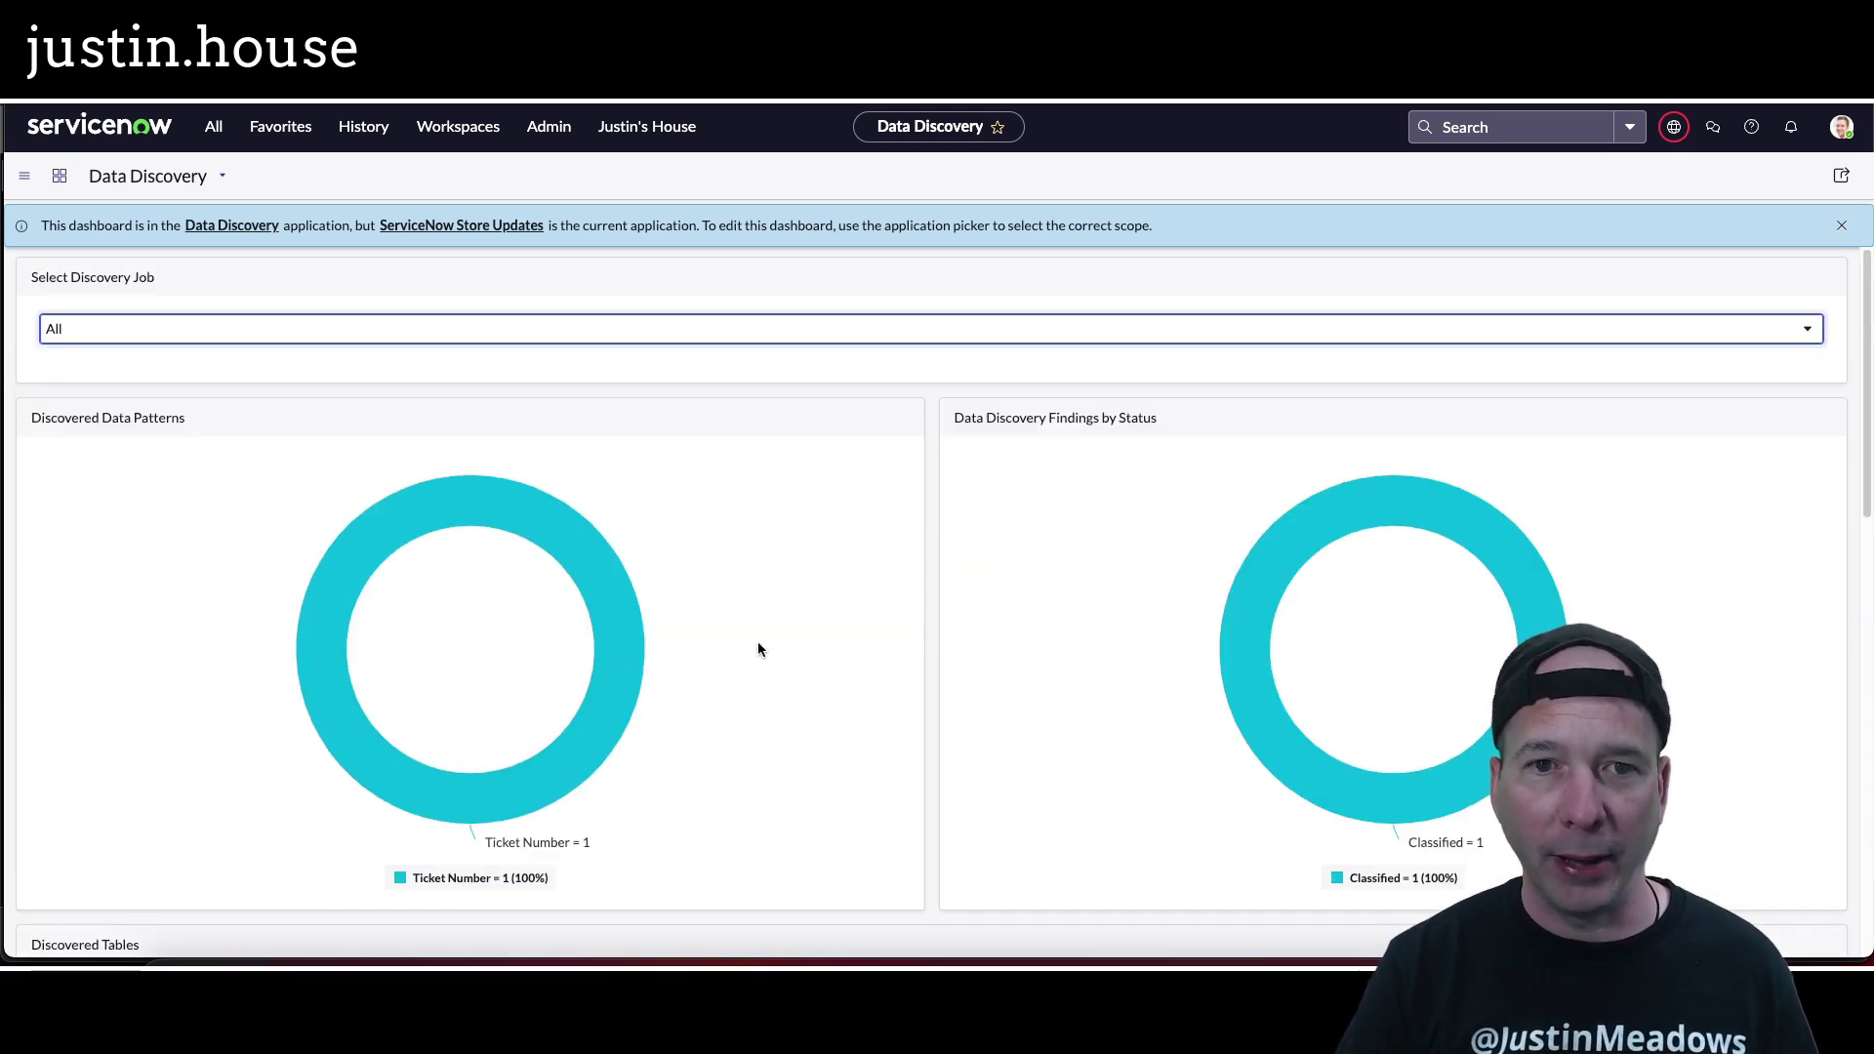